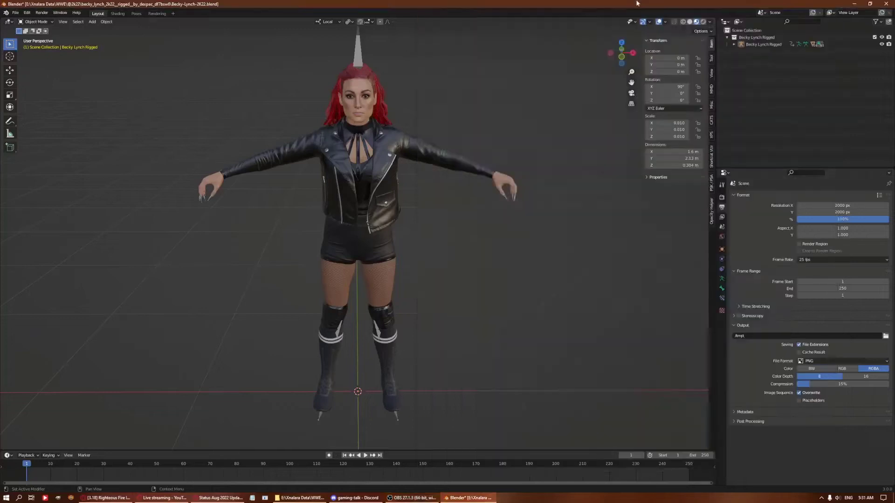
Check the armature's bone settings, then hide the Becky_Hair object and the armature.
{"action": "middle_click_drag", "start_coordinate": [426, 121], "coordinate": [513, 117]}
{"action": "left_click", "coordinate": [369, 61]}
{"action": "left_click", "coordinate": [763, 44]}
{"action": "left_click", "coordinate": [721, 278]}
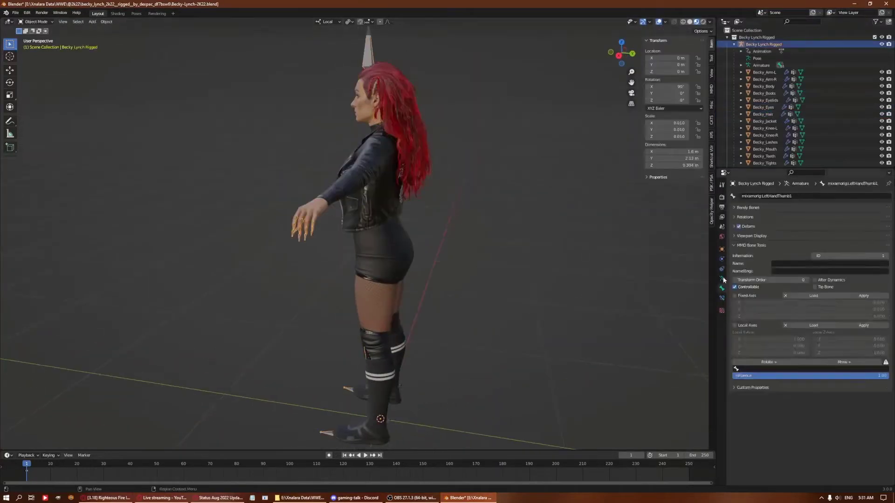
{"action": "left_click", "coordinate": [796, 341]}
{"action": "key", "text": "Tab"}
{"action": "key", "text": "Tab"}
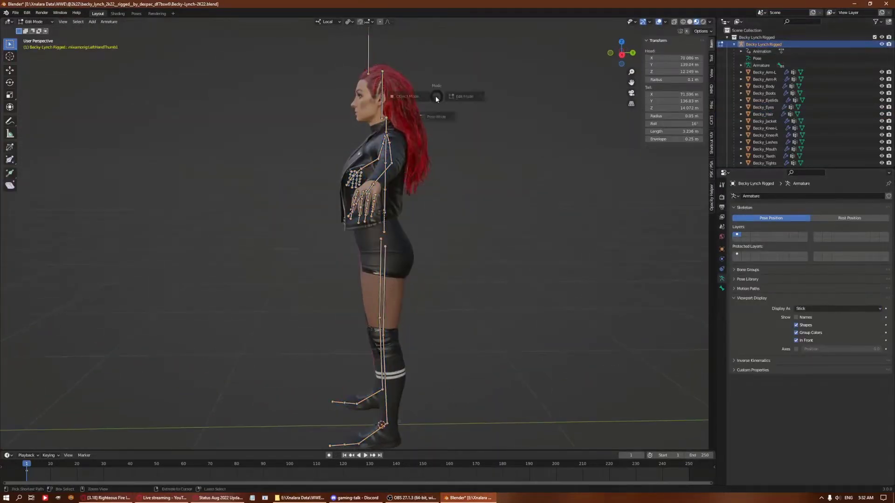
{"action": "left_click", "coordinate": [438, 93]}
{"action": "left_click", "coordinate": [882, 44]}
{"action": "key", "text": "h"}
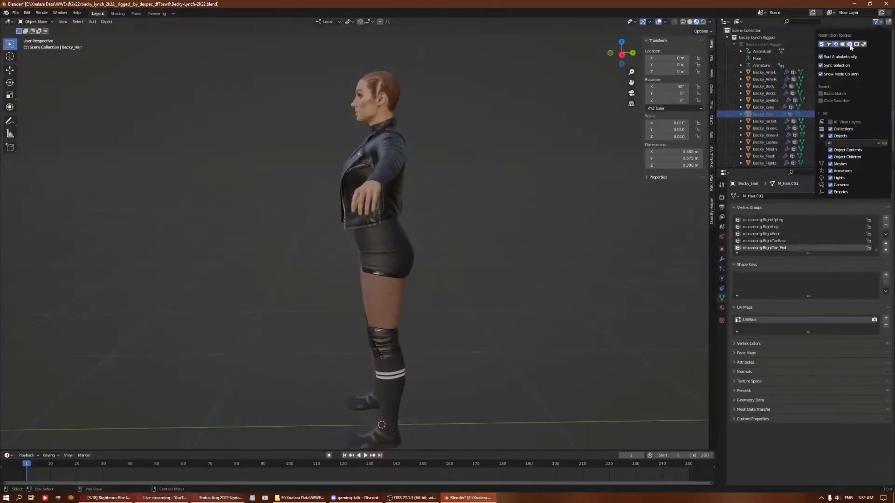
Hide the jacket and the left arm piece.
{"action": "left_click", "coordinate": [876, 22]}
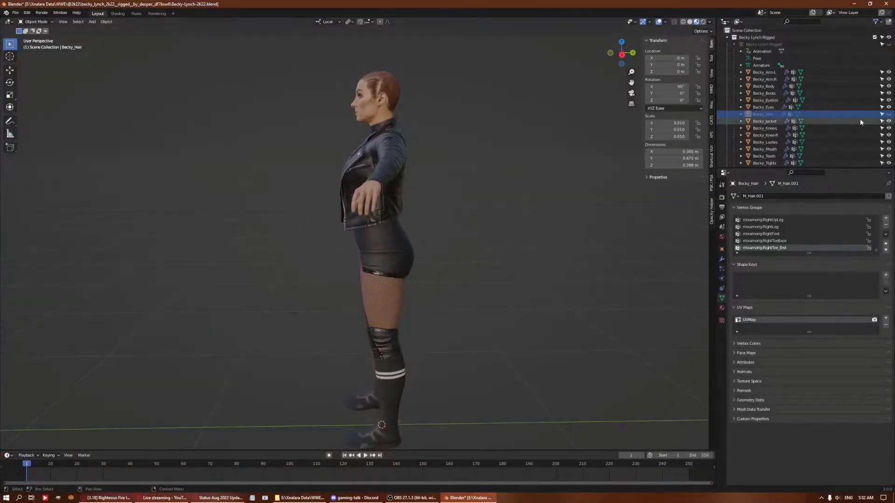
{"action": "left_click", "coordinate": [860, 122]}
{"action": "key", "text": "h"}
{"action": "left_click", "coordinate": [871, 73]}
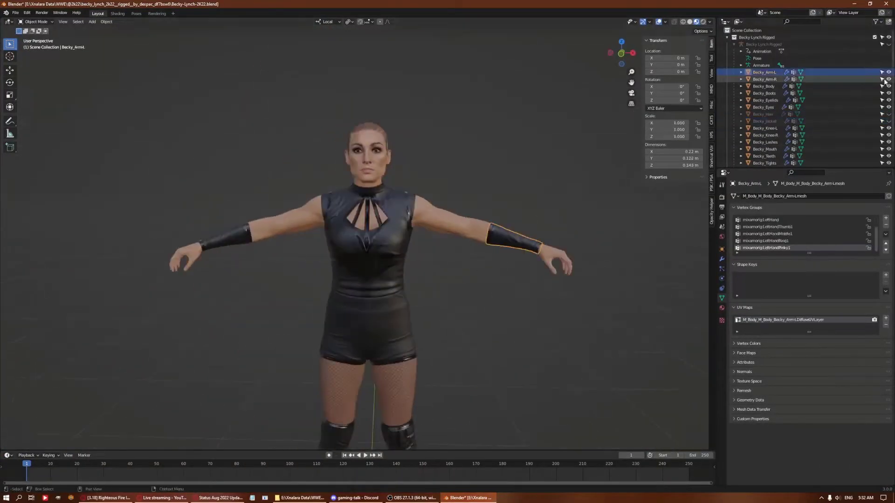
{"action": "key", "text": "h"}
Hide the boots, knee pads and top, leaving only the bare body visible.
{"action": "scroll", "coordinate": [427, 331], "scroll_direction": "up", "scroll_amount": 5}
{"action": "left_click", "coordinate": [363, 373]}
{"action": "key", "text": "h"}
{"action": "key", "text": "h"}
{"action": "left_click", "coordinate": [393, 194]}
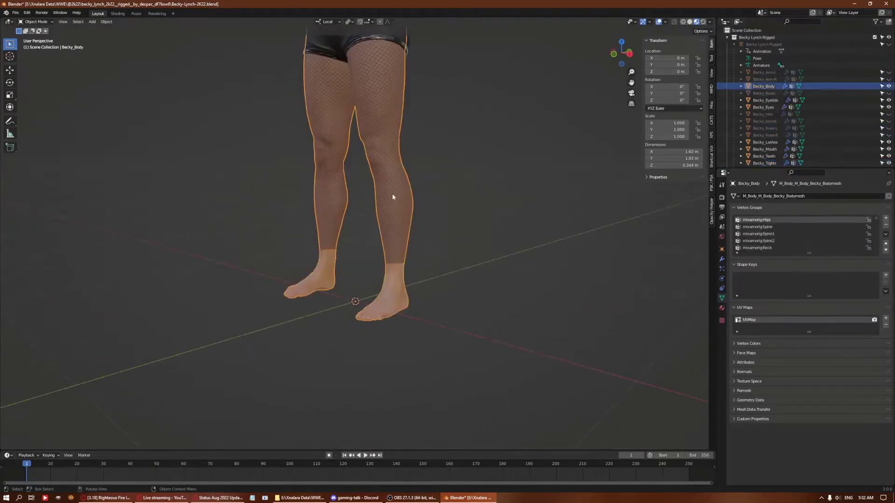
{"action": "scroll", "coordinate": [392, 194], "scroll_direction": "down", "scroll_amount": 5}
{"action": "left_click", "coordinate": [427, 242]}
{"action": "key", "text": "h"}
{"action": "middle_click_drag", "start_coordinate": [281, 252], "coordinate": [155, 37]}
Import the GBF OBJ model from the Wrap3 Stuff folder.
{"action": "left_click", "coordinate": [15, 12]}
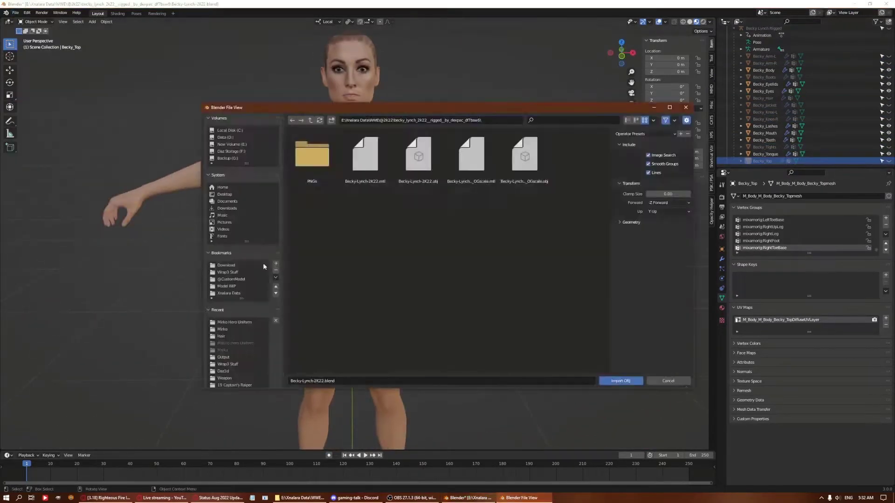
{"action": "left_click", "coordinate": [227, 272]}
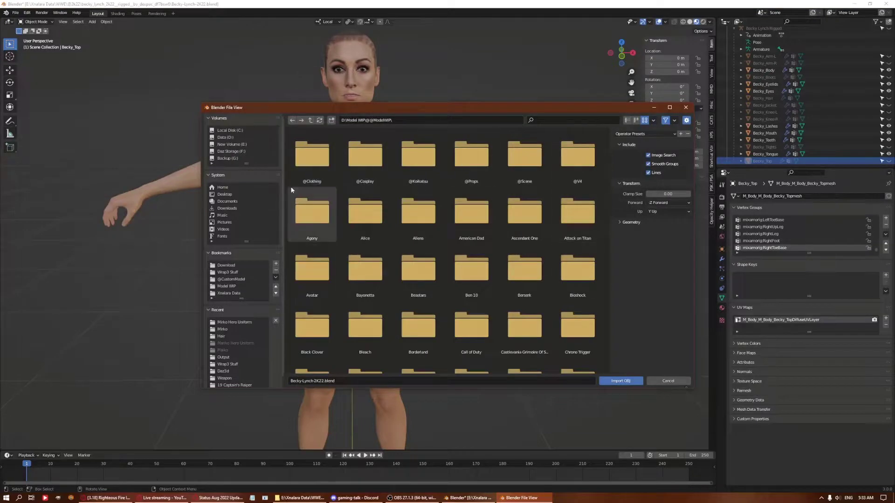
{"action": "double_click", "coordinate": [578, 154]}
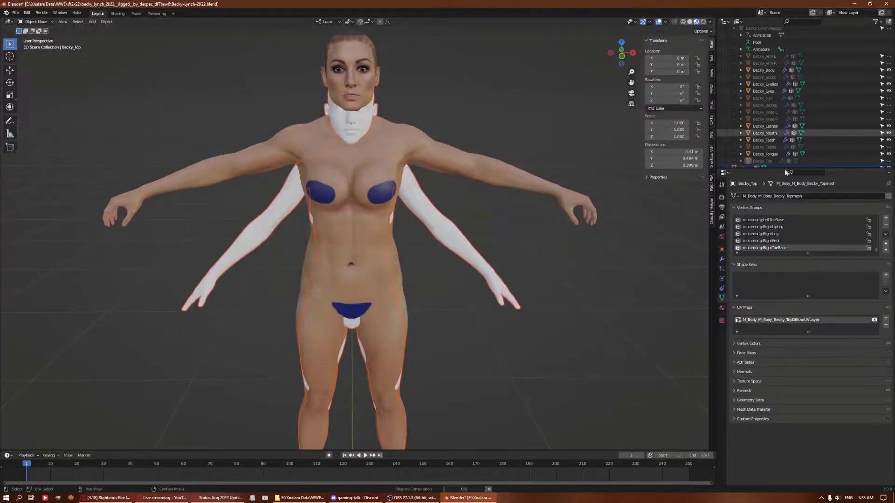
Unhide all character pieces and rescale them together to line up with the GBF mesh.
{"action": "left_click_drag", "start_coordinate": [792, 285], "coordinate": [792, 235]}
{"action": "key", "text": "alt+h"}
{"action": "key", "text": "a"}
{"action": "key", "text": "KP_3"}
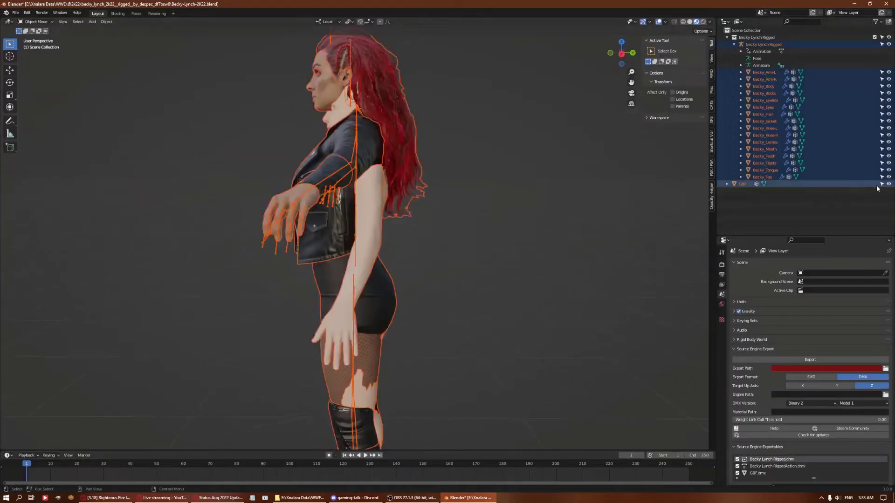
{"action": "key", "text": "s"}
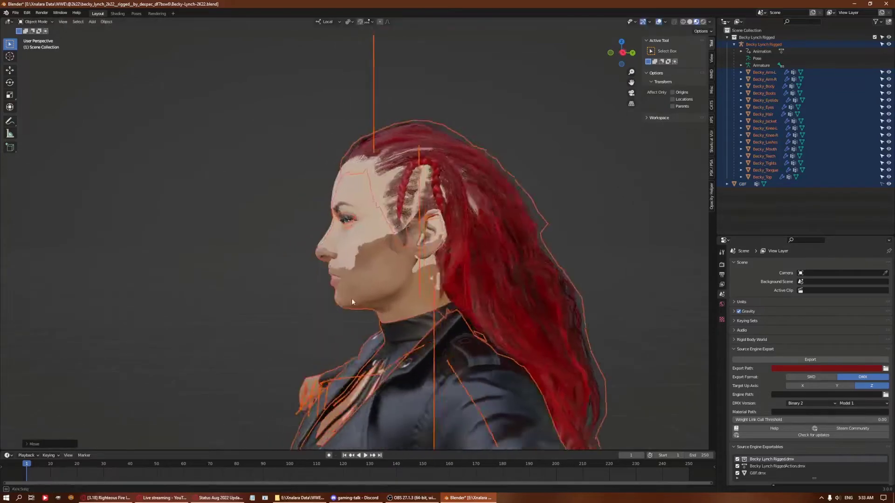
{"action": "scroll", "coordinate": [484, 281], "scroll_direction": "up", "scroll_amount": 5}
{"action": "left_click", "coordinate": [484, 281]}
{"action": "scroll", "coordinate": [466, 233], "scroll_direction": "down", "scroll_amount": 10}
{"action": "middle_click_drag", "start_coordinate": [430, 267], "coordinate": [468, 211]}
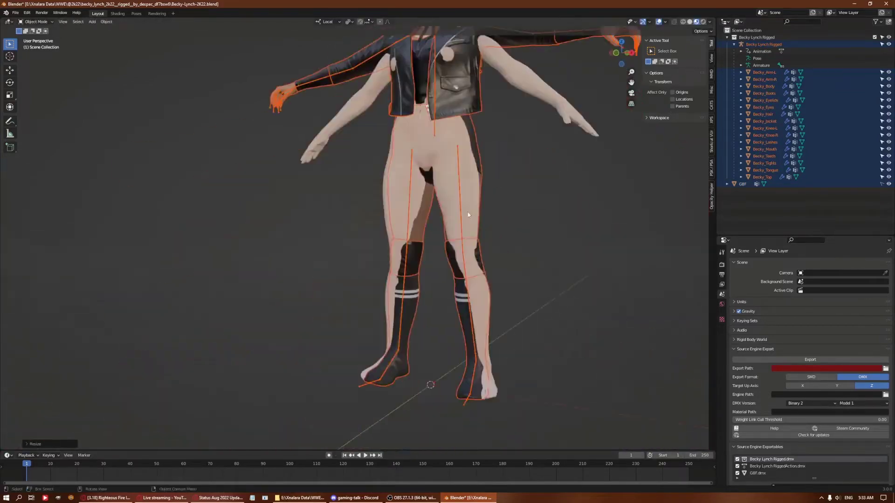
{"action": "left_click", "coordinate": [457, 166]}
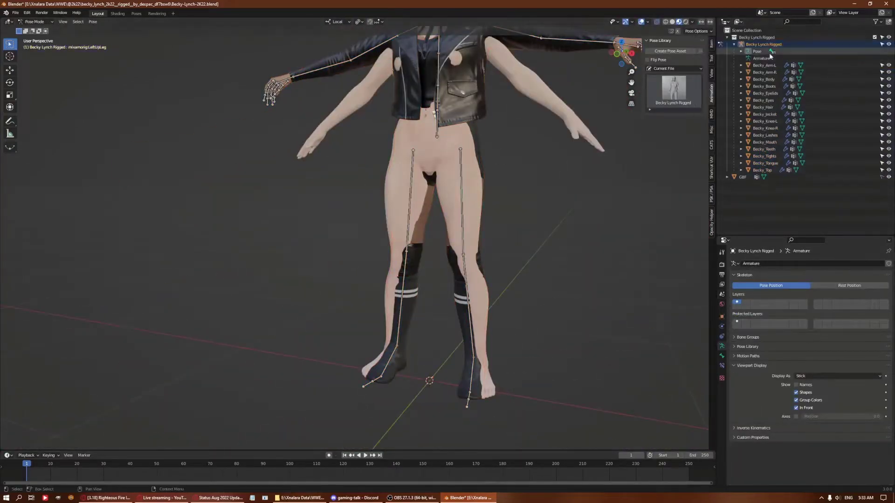
Batch-rename all bones in Edit Mode, replacing the 'mixamorig:' prefix with nothing.
{"action": "key", "text": "Tab"}
{"action": "key", "text": "a"}
{"action": "key", "text": "ctrl+F2"}
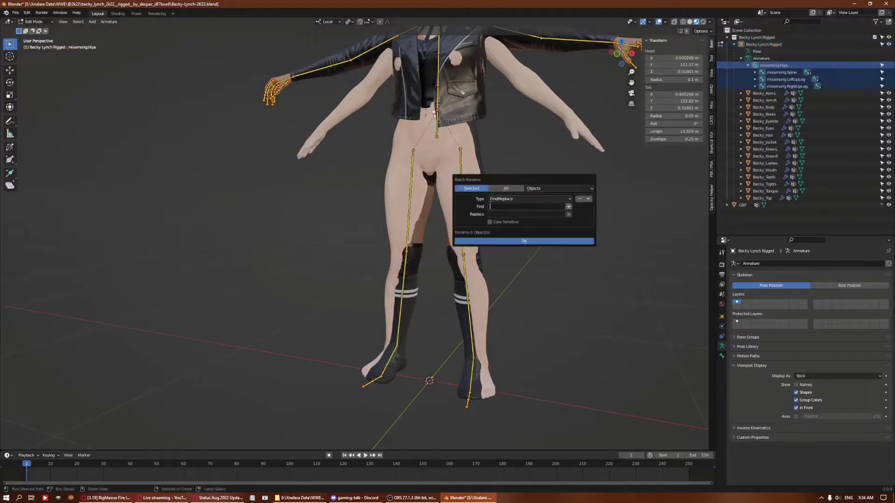
{"action": "key", "text": "ctrl+F2"}
{"action": "left_click", "coordinate": [577, 243]}
{"action": "left_click", "coordinate": [578, 270]}
Select the LeftUpLeg bone and put the armature into Pose Mode.
{"action": "left_click", "coordinate": [543, 296]}
{"action": "key", "text": "ctrl+Tab"}
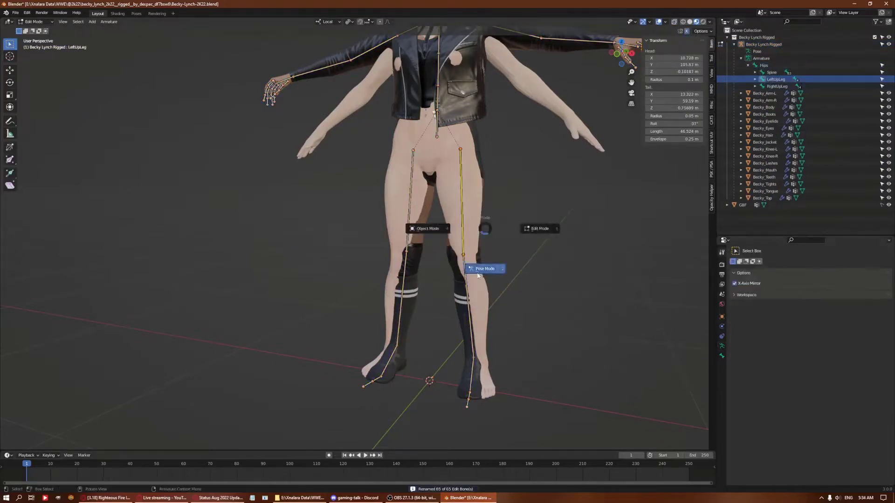
{"action": "left_click", "coordinate": [489, 267]}
{"action": "key", "text": "ctrl+Tab"}
{"action": "middle_click_drag", "start_coordinate": [519, 149], "coordinate": [460, 194]}
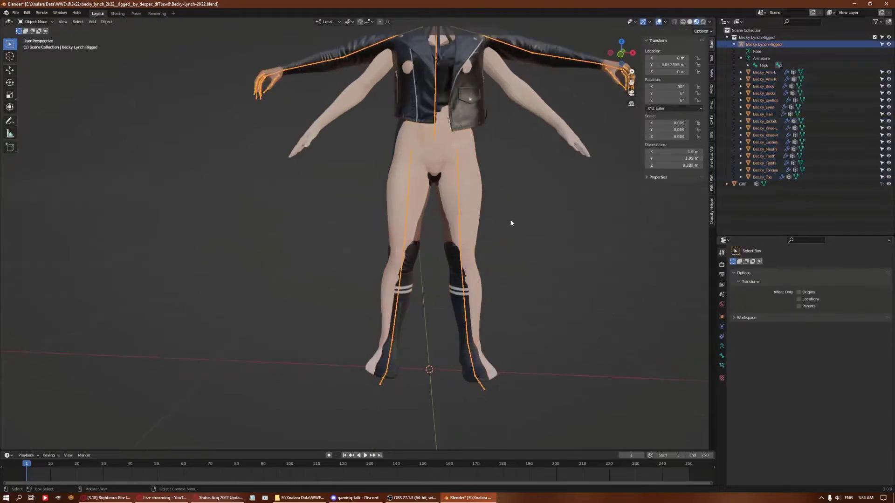
{"action": "key", "text": "ctrl+Tab"}
{"action": "left_click", "coordinate": [489, 226]}
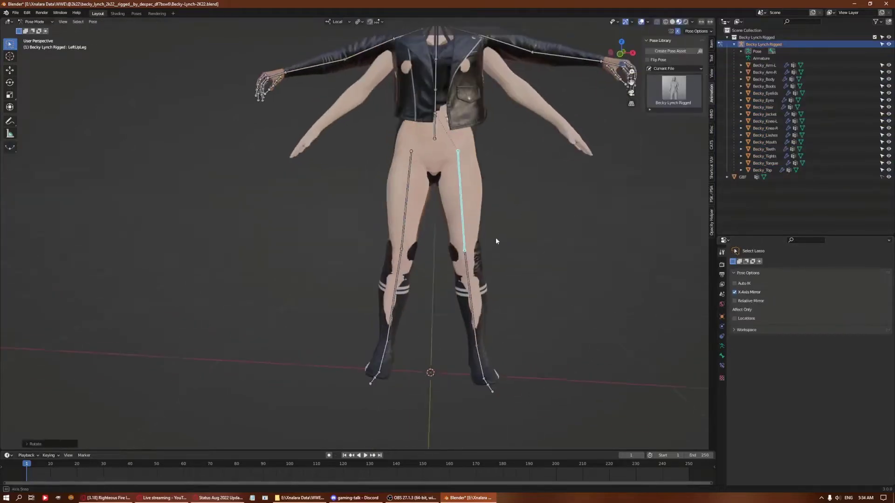
Test-rotate the LeftArm bone downward in Pose Mode.
{"action": "scroll", "coordinate": [400, 179], "scroll_direction": "up", "scroll_amount": 5}
{"action": "mouse_move", "coordinate": [496, 236]}
{"action": "middle_mouse_down"}
{"action": "mouse_move", "coordinate": [400, 179]}
{"action": "mouse_move", "coordinate": [487, 184]}
{"action": "mouse_move", "coordinate": [411, 193]}
{"action": "mouse_move", "coordinate": [466, 177]}
{"action": "middle_mouse_up"}
{"action": "scroll", "coordinate": [400, 179], "scroll_direction": "down", "scroll_amount": 4}
{"action": "left_click", "coordinate": [485, 195]}
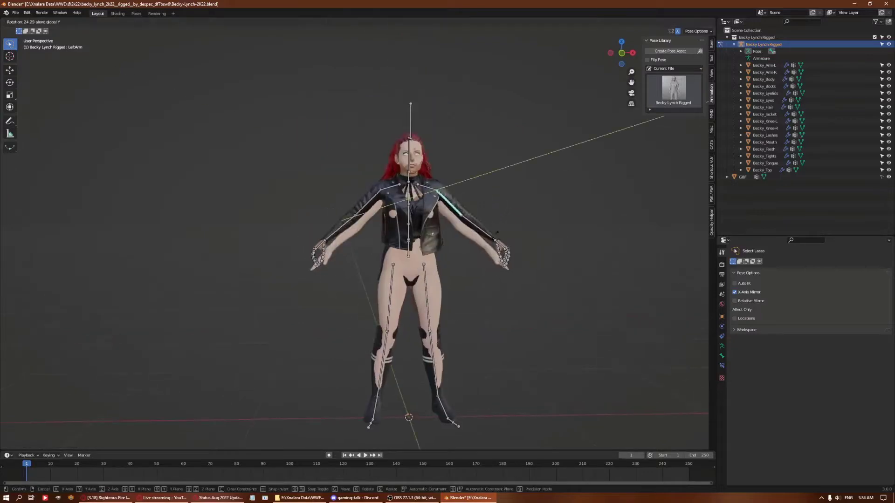
{"action": "scroll", "coordinate": [487, 159], "scroll_direction": "up", "scroll_amount": 3}
{"action": "key", "text": "r"}
{"action": "left_click", "coordinate": [513, 201]}
{"action": "mouse_move", "coordinate": [513, 200]}
{"action": "middle_mouse_down"}
{"action": "mouse_move", "coordinate": [533, 219]}
{"action": "mouse_move", "coordinate": [557, 194]}
{"action": "middle_mouse_up"}
Test-rotate the arm and LeftHand bone, then undo back to the rest pose.
{"action": "key", "text": "r"}
{"action": "scroll", "coordinate": [557, 194], "scroll_direction": "up", "scroll_amount": 2}
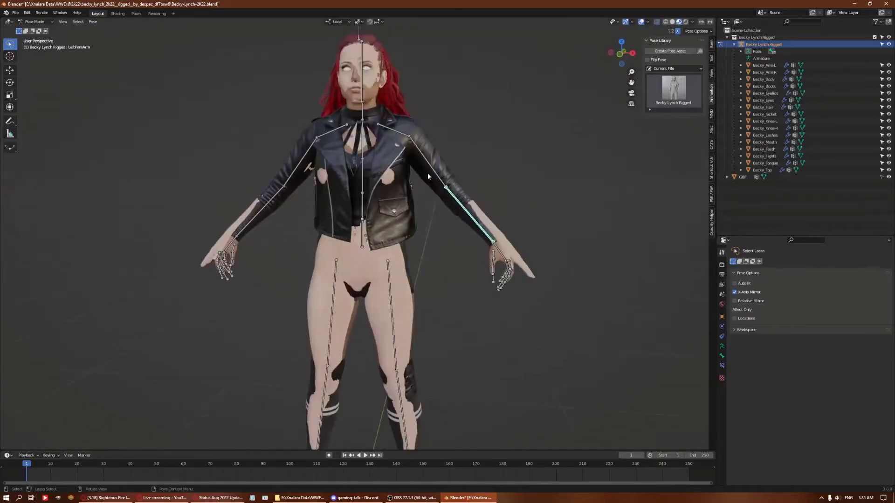
{"action": "left_click", "coordinate": [534, 200]}
{"action": "mouse_move", "coordinate": [534, 200]}
{"action": "middle_mouse_down"}
{"action": "mouse_move", "coordinate": [496, 273]}
{"action": "mouse_move", "coordinate": [611, 227]}
{"action": "mouse_move", "coordinate": [575, 310]}
{"action": "middle_mouse_up"}
{"action": "key", "text": "r"}
{"action": "key", "text": "ctrl+z"}
Hide the GBF mesh and armature, isolate Becky_Body, and export it as Becky-Lynch-2K22.obj.
{"action": "left_click", "coordinate": [888, 184]}
{"action": "left_click", "coordinate": [888, 45]}
{"action": "left_click", "coordinate": [764, 86]}
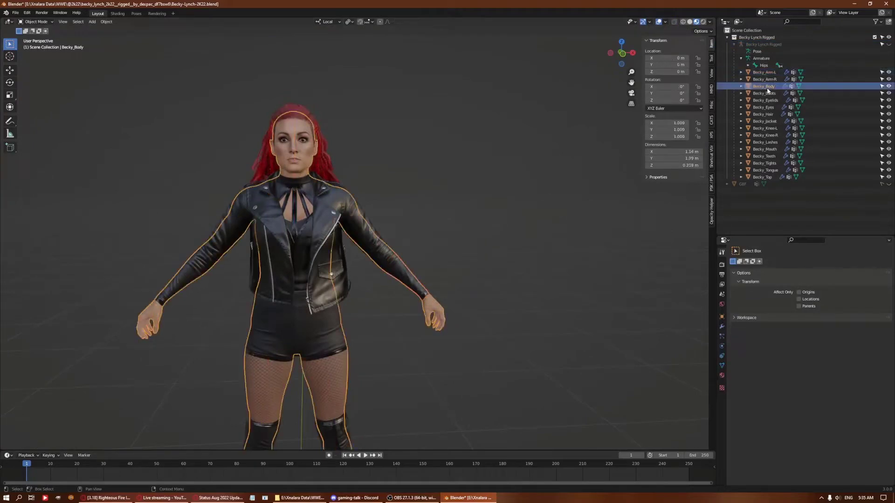
{"action": "scroll", "coordinate": [410, 212], "scroll_direction": "down", "scroll_amount": 3}
{"action": "middle_click_drag", "start_coordinate": [466, 196], "coordinate": [382, 219]}
{"action": "key", "text": "shift+h"}
{"action": "scroll", "coordinate": [382, 220], "scroll_direction": "up", "scroll_amount": 5}
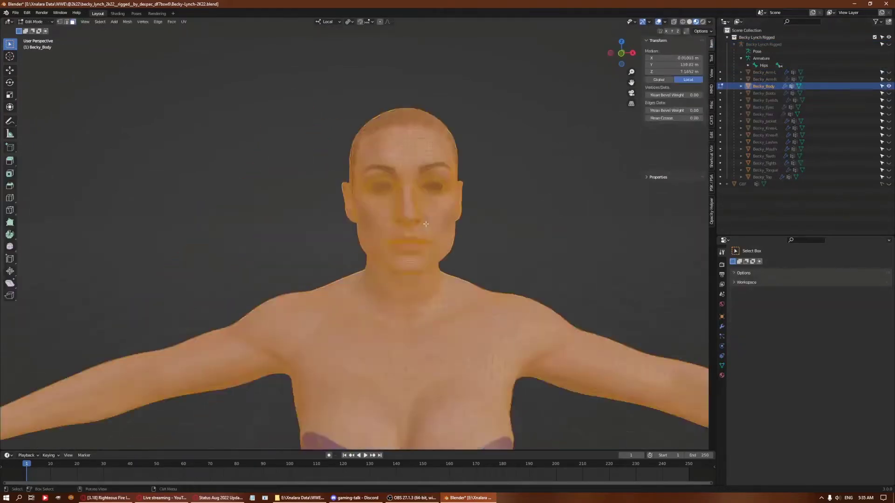
{"action": "left_click", "coordinate": [234, 286]}
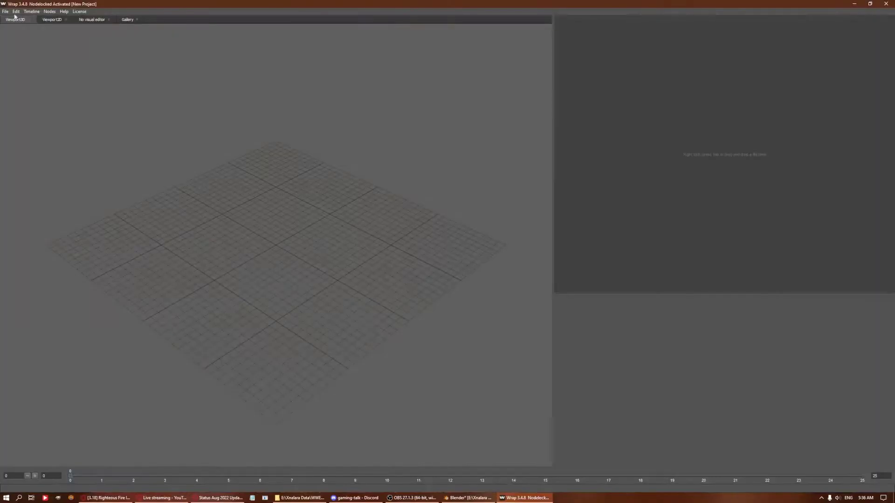
Load the Default Project Full project and point LoadImage1 at the becky PNGs, starting with head_color.png.
{"action": "left_click", "coordinate": [5, 11]}
{"action": "left_click", "coordinate": [87, 37]}
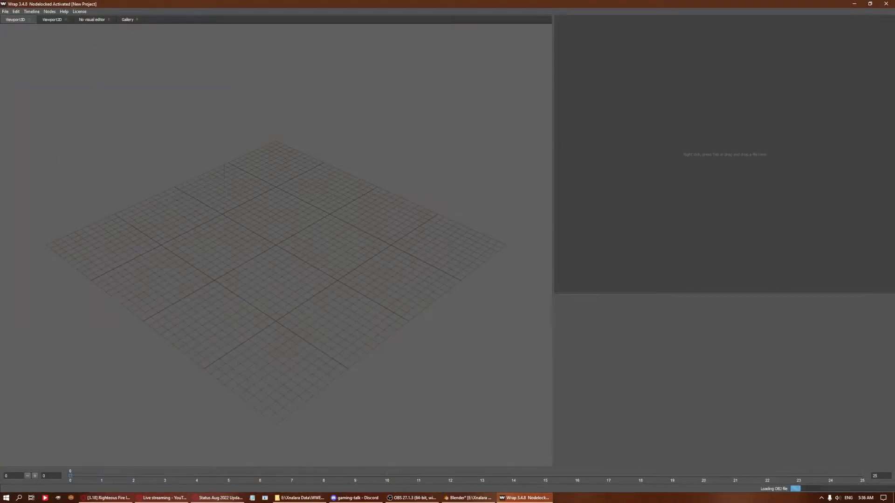
{"action": "left_click", "coordinate": [640, 67]}
{"action": "left_click", "coordinate": [299, 498]}
{"action": "double_click", "coordinate": [503, 62]}
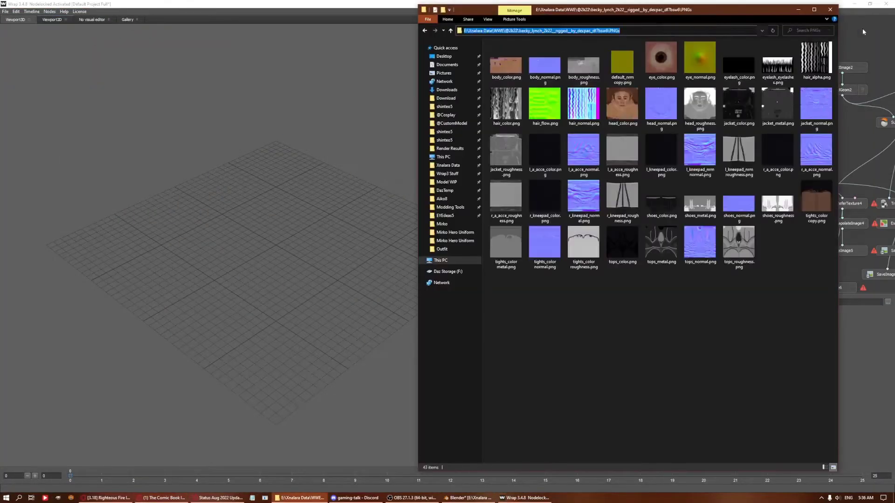
{"action": "left_click", "coordinate": [887, 302]}
{"action": "double_click", "coordinate": [204, 85]}
{"action": "left_click", "coordinate": [887, 301]}
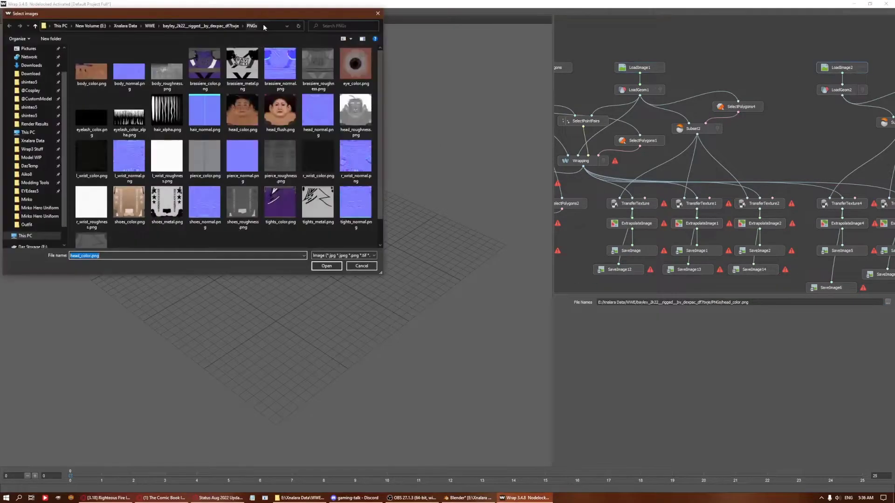
Load Becky-Lynch-2K22.obj into LoadGeom1 and inspect the head-polygon and point-pairs nodes.
{"action": "left_click", "coordinate": [362, 265]}
{"action": "left_click", "coordinate": [639, 90]}
{"action": "left_click", "coordinate": [887, 302]}
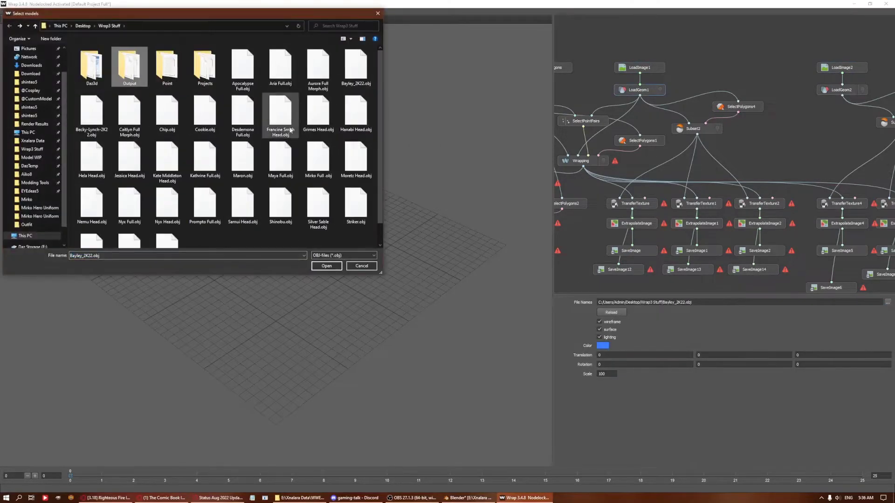
{"action": "double_click", "coordinate": [91, 113]}
{"action": "left_click", "coordinate": [741, 107]}
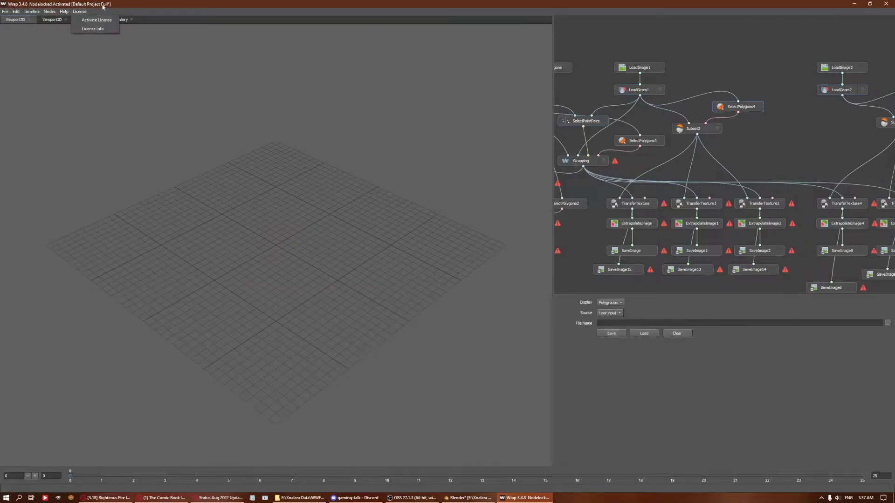
{"action": "left_click", "coordinate": [855, 123]}
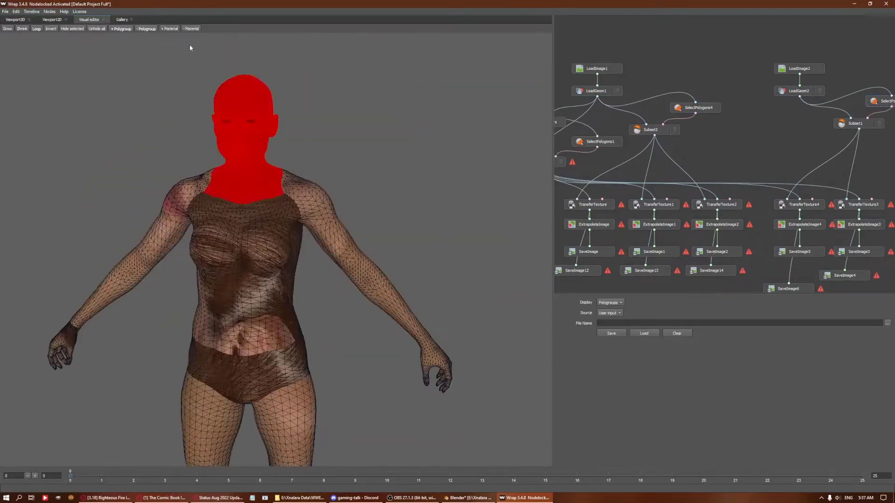
{"action": "left_click", "coordinate": [881, 101]}
{"action": "scroll", "coordinate": [468, 231], "scroll_direction": "up", "scroll_amount": 3}
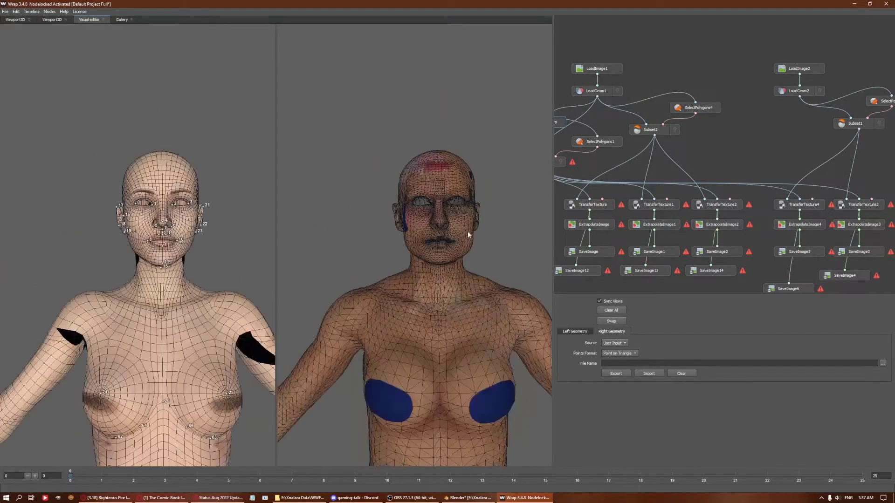
{"action": "scroll", "coordinate": [463, 205], "scroll_direction": "up", "scroll_amount": 3}
{"action": "scroll", "coordinate": [504, 208], "scroll_direction": "up", "scroll_amount": 3}
{"action": "left_click_drag", "start_coordinate": [504, 208], "coordinate": [407, 181]}
{"action": "scroll", "coordinate": [408, 181], "scroll_direction": "up", "scroll_amount": 3}
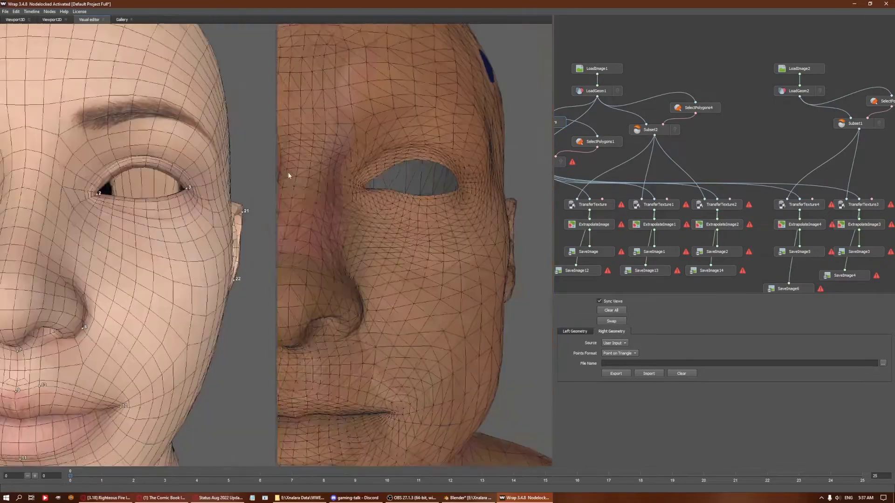
{"action": "scroll", "coordinate": [289, 176], "scroll_direction": "down", "scroll_amount": 5}
{"action": "scroll", "coordinate": [455, 251], "scroll_direction": "up", "scroll_amount": 5}
{"action": "scroll", "coordinate": [448, 202], "scroll_direction": "down", "scroll_amount": 3}
{"action": "scroll", "coordinate": [390, 175], "scroll_direction": "down", "scroll_amount": 3}
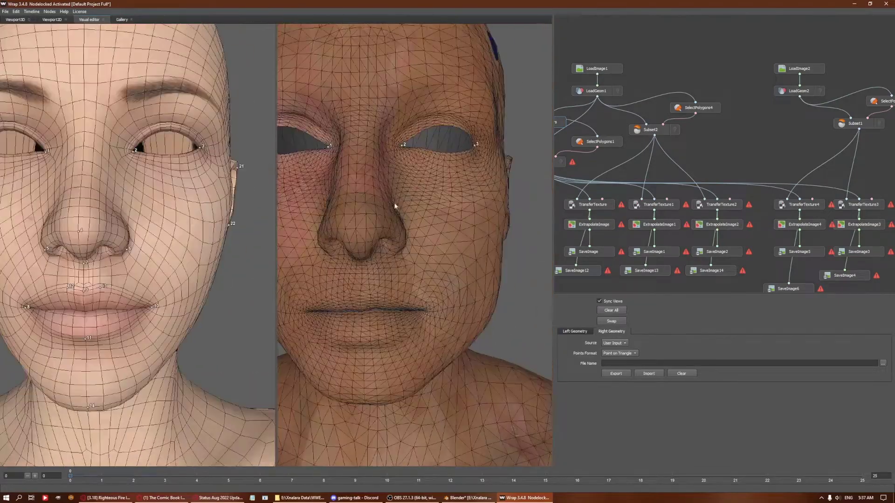
{"action": "mouse_move", "coordinate": [391, 186]}
{"action": "left_mouse_down"}
{"action": "mouse_move", "coordinate": [401, 195]}
{"action": "mouse_move", "coordinate": [366, 195]}
{"action": "mouse_move", "coordinate": [410, 261]}
{"action": "left_mouse_up"}
{"action": "scroll", "coordinate": [387, 202], "scroll_direction": "up", "scroll_amount": 2}
{"action": "scroll", "coordinate": [430, 290], "scroll_direction": "up", "scroll_amount": 2}
{"action": "mouse_move", "coordinate": [429, 292]}
{"action": "left_mouse_down"}
{"action": "mouse_move", "coordinate": [426, 261]}
{"action": "mouse_move", "coordinate": [486, 280]}
{"action": "left_mouse_up"}
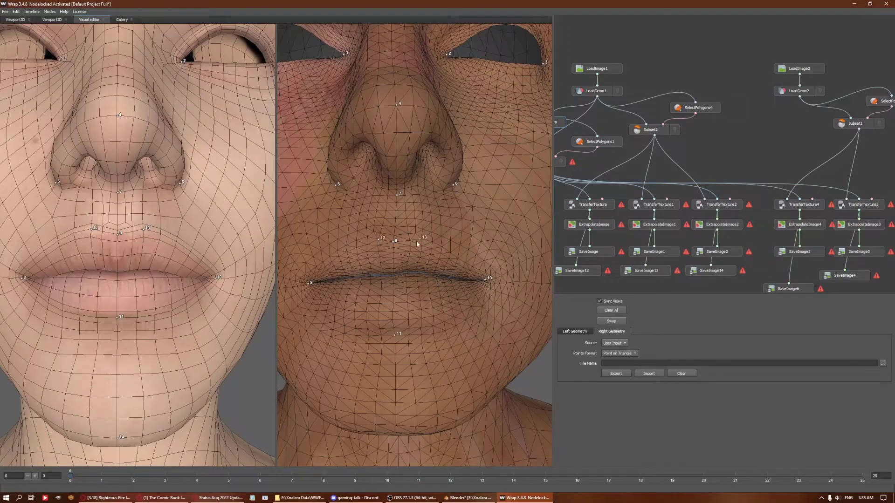
{"action": "scroll", "coordinate": [424, 245], "scroll_direction": "down", "scroll_amount": 2}
{"action": "left_click_drag", "start_coordinate": [424, 245], "coordinate": [403, 276]}
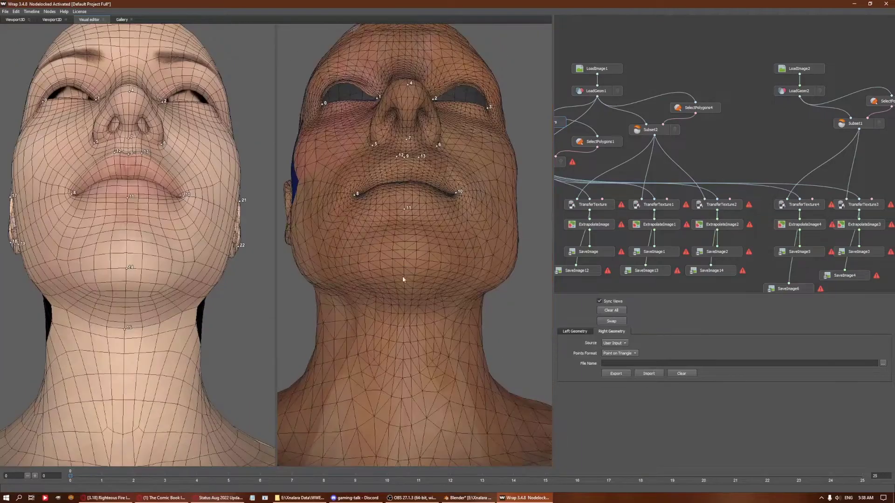
{"action": "left_click_drag", "start_coordinate": [412, 329], "coordinate": [349, 178]}
{"action": "left_click_drag", "start_coordinate": [306, 206], "coordinate": [438, 123]}
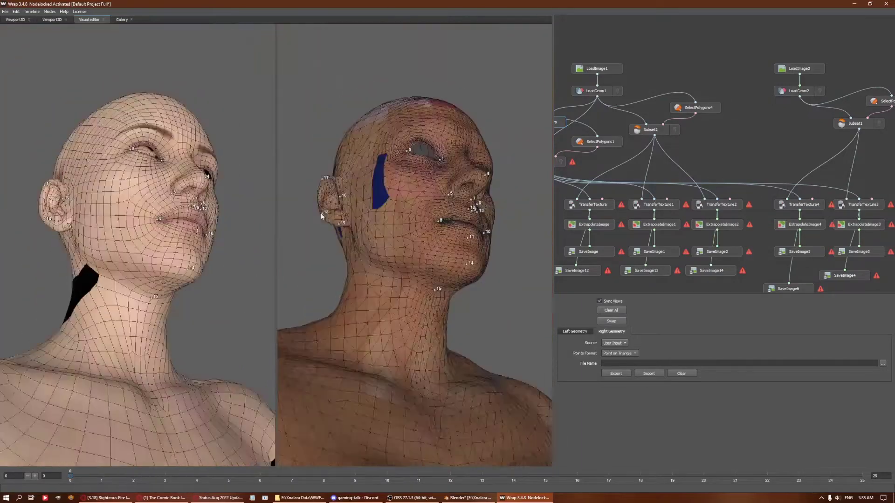
{"action": "scroll", "coordinate": [438, 122], "scroll_direction": "up", "scroll_amount": 4}
{"action": "left_click_drag", "start_coordinate": [450, 224], "coordinate": [429, 287]}
{"action": "scroll", "coordinate": [429, 288], "scroll_direction": "up", "scroll_amount": 4}
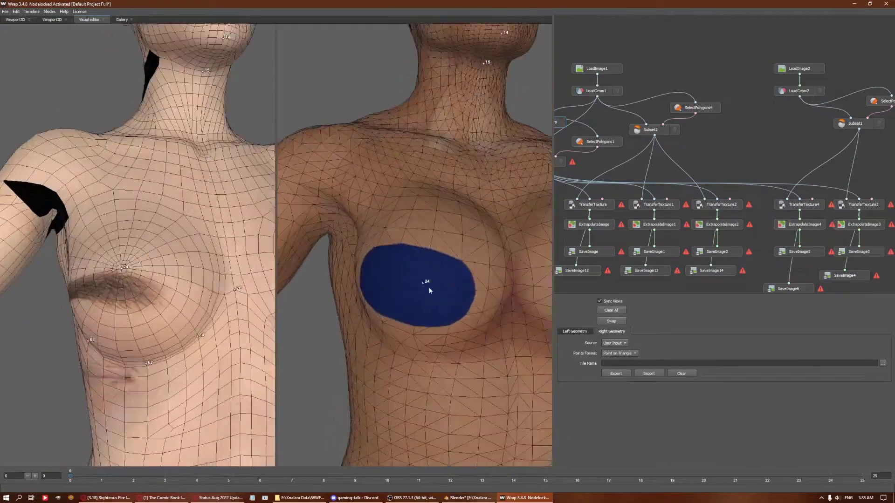
{"action": "scroll", "coordinate": [387, 260], "scroll_direction": "down", "scroll_amount": 2}
{"action": "scroll", "coordinate": [438, 277], "scroll_direction": "down", "scroll_amount": 3}
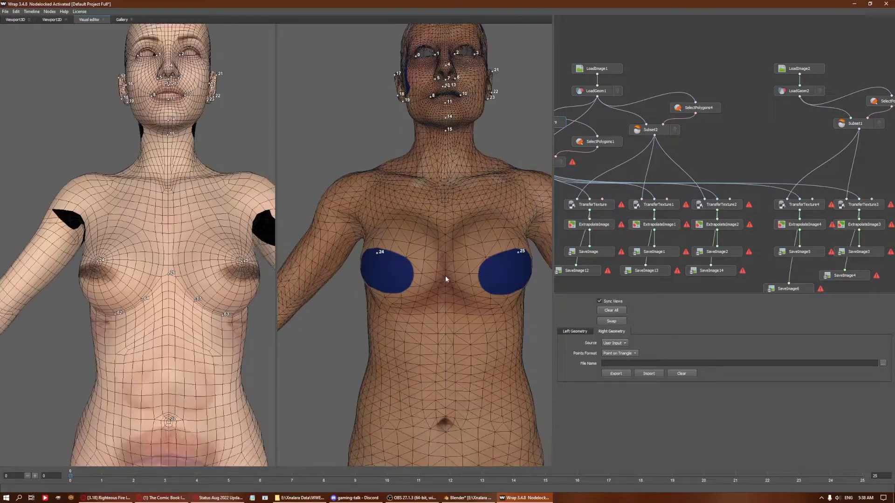
Orbit around the torso, pelvis and back to review the matching point pairs.
{"action": "scroll", "coordinate": [446, 276], "scroll_direction": "up", "scroll_amount": 3}
{"action": "left_click_drag", "start_coordinate": [433, 379], "coordinate": [460, 256]}
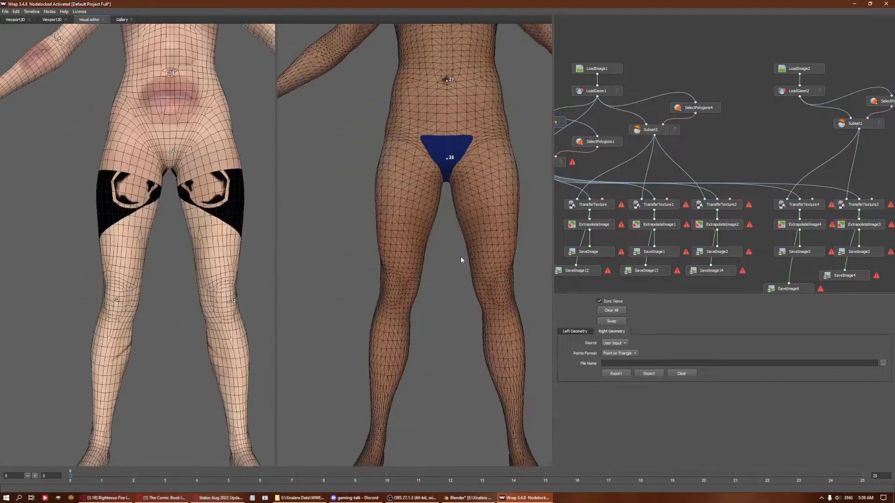
{"action": "scroll", "coordinate": [478, 304], "scroll_direction": "down", "scroll_amount": 2}
{"action": "left_click_drag", "start_coordinate": [477, 304], "coordinate": [404, 230]}
{"action": "mouse_move", "coordinate": [491, 241]}
{"action": "left_mouse_down"}
{"action": "mouse_move", "coordinate": [468, 278]}
{"action": "mouse_move", "coordinate": [524, 253]}
{"action": "left_mouse_up"}
{"action": "scroll", "coordinate": [504, 270], "scroll_direction": "up", "scroll_amount": 3}
{"action": "scroll", "coordinate": [482, 285], "scroll_direction": "up", "scroll_amount": 1}
{"action": "left_click_drag", "start_coordinate": [484, 288], "coordinate": [479, 343]}
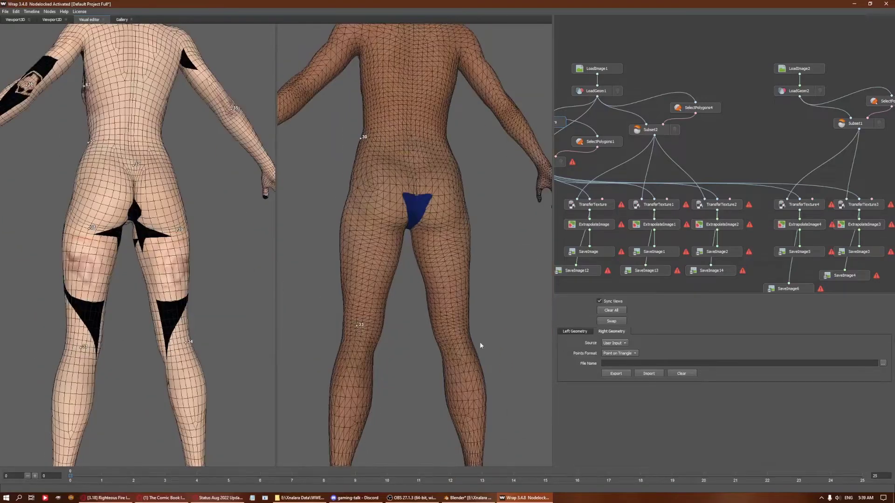
{"action": "scroll", "coordinate": [479, 342], "scroll_direction": "down", "scroll_amount": 3}
{"action": "scroll", "coordinate": [418, 267], "scroll_direction": "up", "scroll_amount": 3}
{"action": "scroll", "coordinate": [418, 268], "scroll_direction": "down", "scroll_amount": 2}
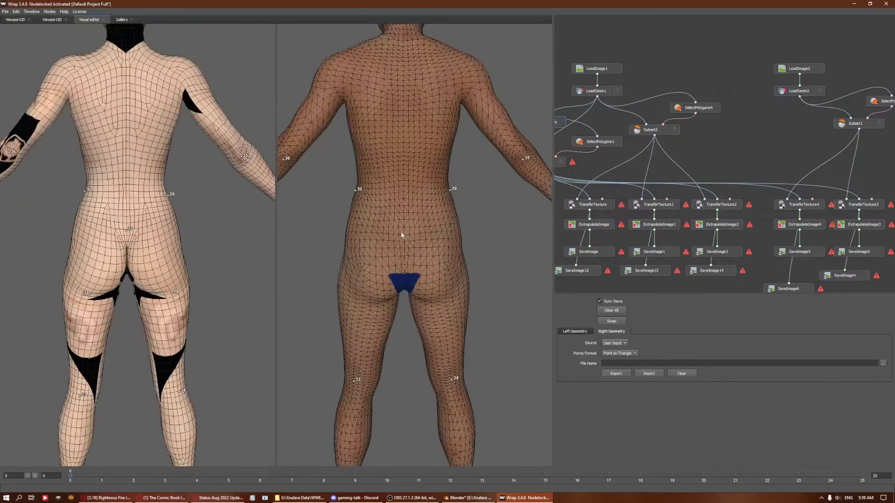
{"action": "scroll", "coordinate": [369, 308], "scroll_direction": "up", "scroll_amount": 1}
{"action": "left_click_drag", "start_coordinate": [330, 306], "coordinate": [511, 178]}
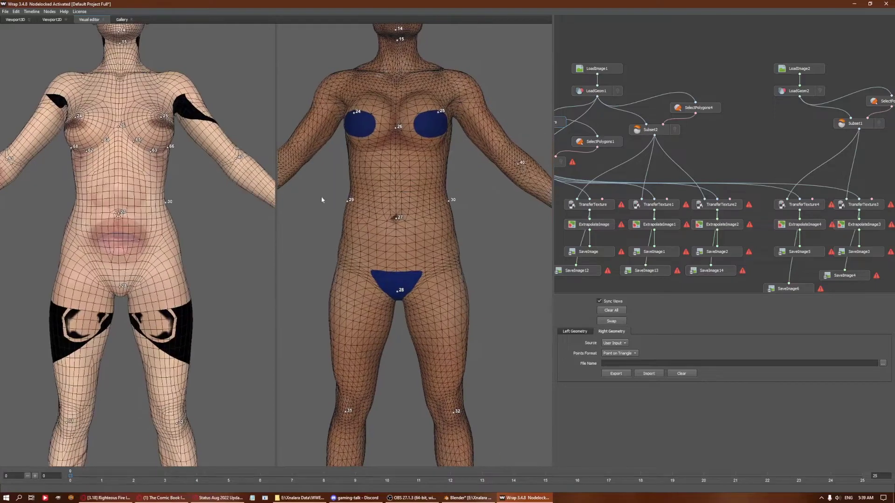
{"action": "scroll", "coordinate": [321, 197], "scroll_direction": "down", "scroll_amount": 3}
{"action": "scroll", "coordinate": [348, 206], "scroll_direction": "up", "scroll_amount": 5}
Orbit around the arm and palm to check the point pairs on the raised fingers.
{"action": "mouse_move", "coordinate": [348, 205]}
{"action": "left_mouse_down"}
{"action": "mouse_move", "coordinate": [365, 105]}
{"action": "mouse_move", "coordinate": [394, 153]}
{"action": "left_mouse_up"}
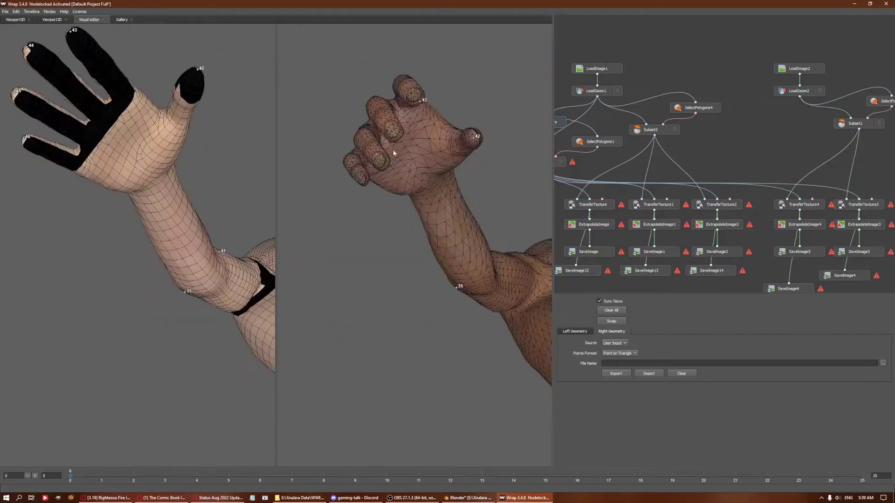
{"action": "scroll", "coordinate": [366, 185], "scroll_direction": "down", "scroll_amount": 3}
{"action": "scroll", "coordinate": [367, 269], "scroll_direction": "up", "scroll_amount": 3}
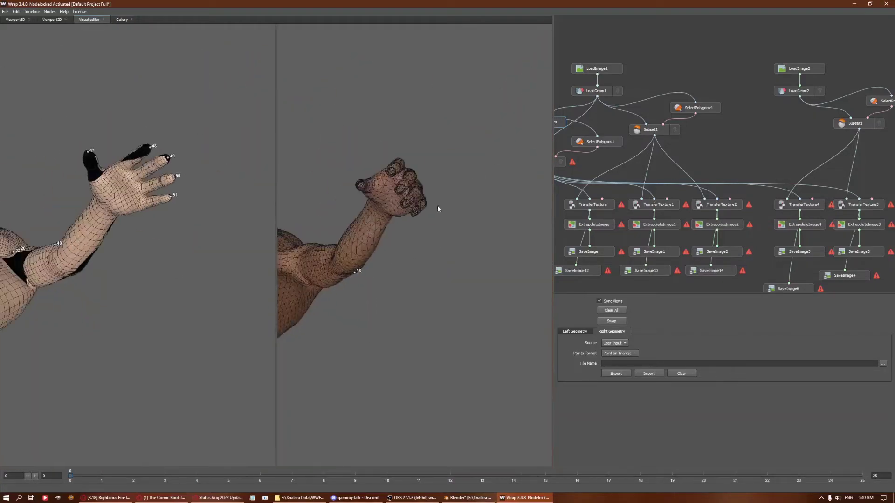
{"action": "left_click_drag", "start_coordinate": [437, 208], "coordinate": [425, 149]}
{"action": "mouse_move", "coordinate": [377, 173]}
{"action": "left_mouse_down"}
{"action": "mouse_move", "coordinate": [507, 154]}
{"action": "mouse_move", "coordinate": [441, 202]}
{"action": "mouse_move", "coordinate": [449, 204]}
{"action": "left_mouse_up"}
{"action": "scroll", "coordinate": [424, 229], "scroll_direction": "down", "scroll_amount": 3}
{"action": "scroll", "coordinate": [458, 262], "scroll_direction": "down", "scroll_amount": 2}
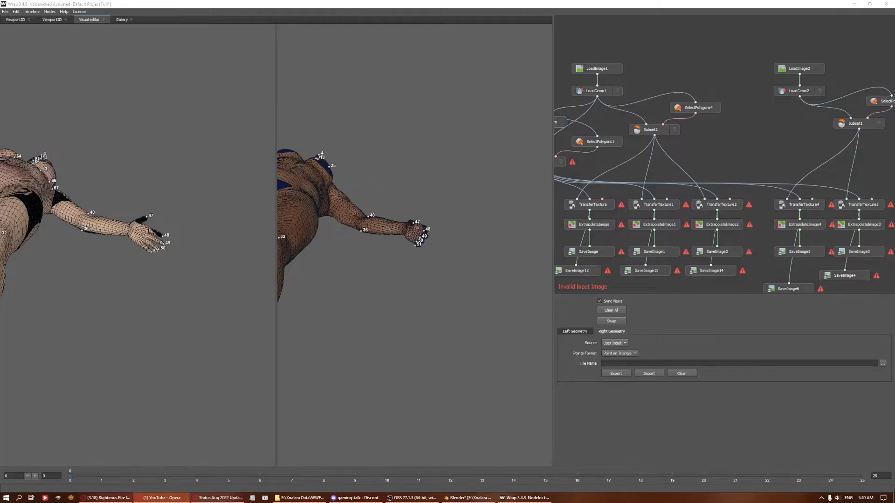
{"action": "scroll", "coordinate": [503, 203], "scroll_direction": "down", "scroll_amount": 3}
{"action": "scroll", "coordinate": [430, 287], "scroll_direction": "up", "scroll_amount": 5}
{"action": "scroll", "coordinate": [417, 257], "scroll_direction": "up", "scroll_amount": 2}
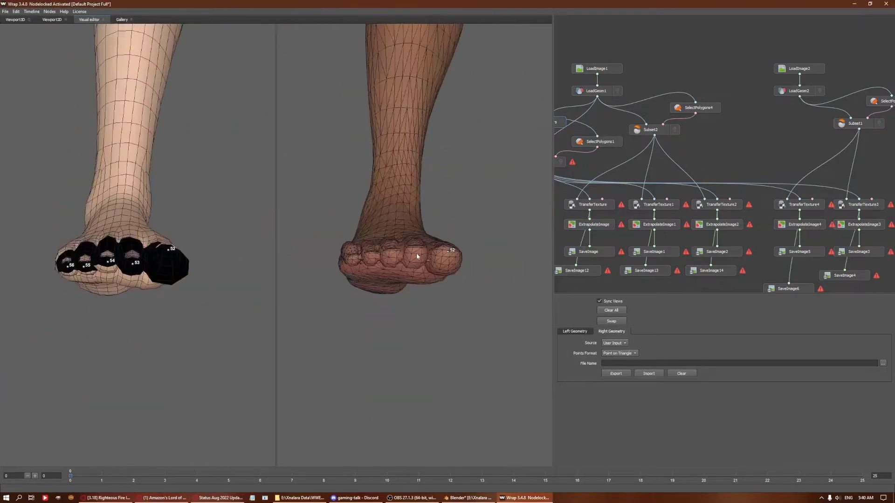
Review the foot and upper-body point pairs, then reset both views to the front.
{"action": "mouse_move", "coordinate": [363, 263]}
{"action": "left_mouse_down"}
{"action": "mouse_move", "coordinate": [421, 236]}
{"action": "mouse_move", "coordinate": [449, 243]}
{"action": "left_mouse_up"}
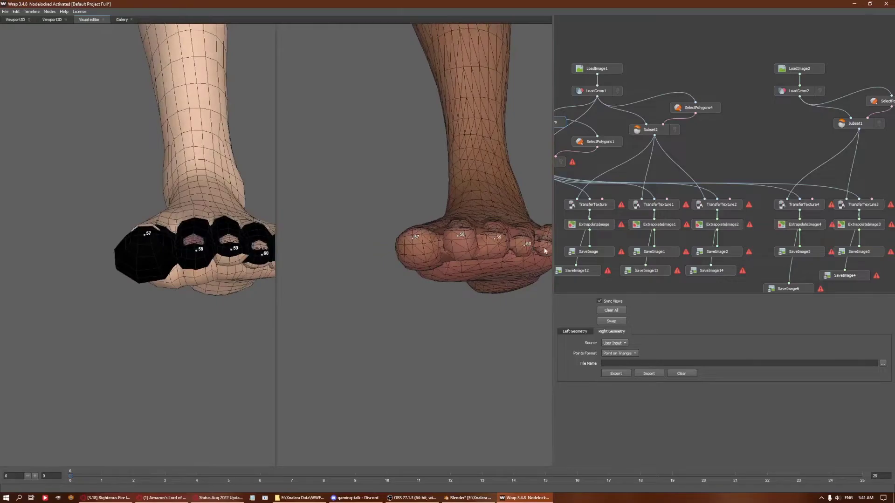
{"action": "scroll", "coordinate": [426, 212], "scroll_direction": "down", "scroll_amount": 3}
{"action": "scroll", "coordinate": [425, 212], "scroll_direction": "down", "scroll_amount": 2}
{"action": "scroll", "coordinate": [279, 140], "scroll_direction": "up", "scroll_amount": 3}
{"action": "scroll", "coordinate": [191, 188], "scroll_direction": "up", "scroll_amount": 4}
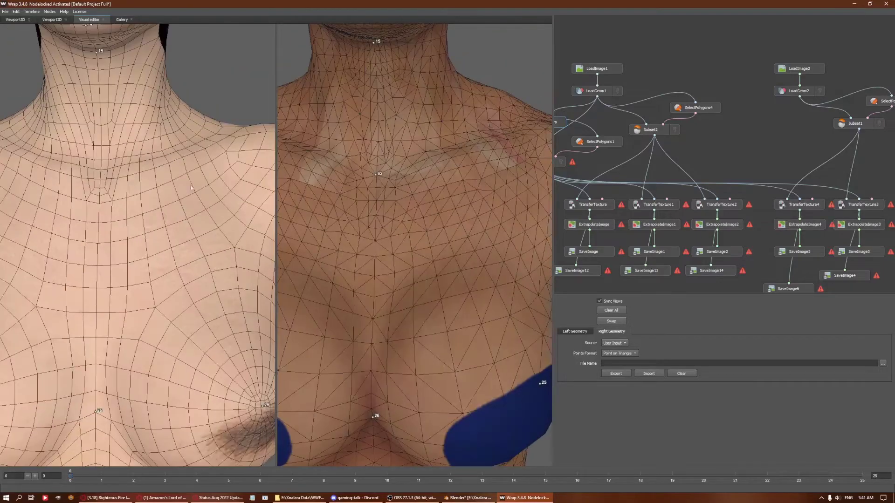
{"action": "scroll", "coordinate": [325, 226], "scroll_direction": "down", "scroll_amount": 3}
{"action": "mouse_move", "coordinate": [450, 260]}
{"action": "left_mouse_down"}
{"action": "mouse_move", "coordinate": [420, 286]}
{"action": "mouse_move", "coordinate": [442, 264]}
{"action": "mouse_move", "coordinate": [358, 244]}
{"action": "left_mouse_up"}
{"action": "scroll", "coordinate": [443, 264], "scroll_direction": "up", "scroll_amount": 3}
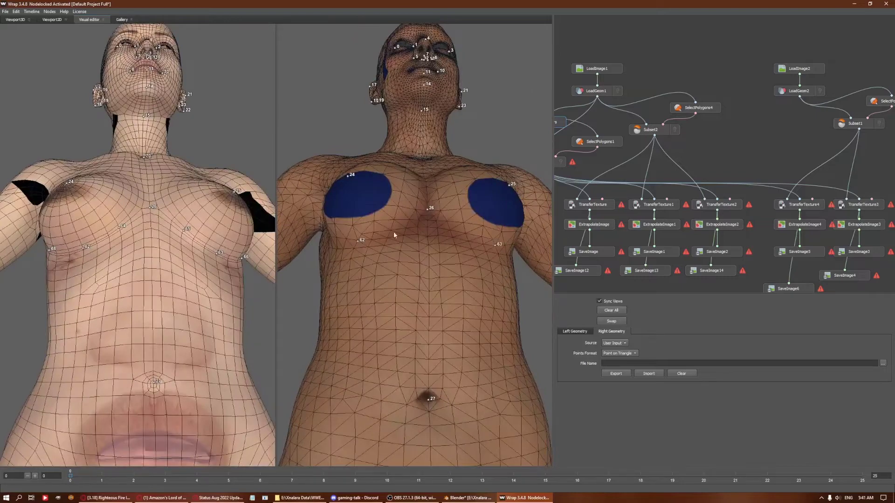
{"action": "mouse_move", "coordinate": [424, 236]}
{"action": "left_mouse_down"}
{"action": "mouse_move", "coordinate": [365, 225]}
{"action": "mouse_move", "coordinate": [401, 225]}
{"action": "mouse_move", "coordinate": [371, 292]}
{"action": "mouse_move", "coordinate": [483, 290]}
{"action": "left_mouse_up"}
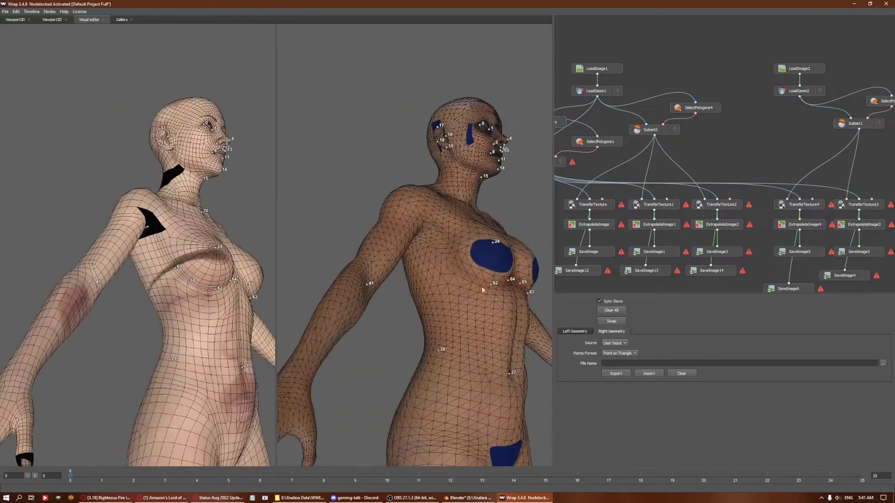
{"action": "key", "text": "f"}
{"action": "scroll", "coordinate": [442, 265], "scroll_direction": "up", "scroll_amount": 5}
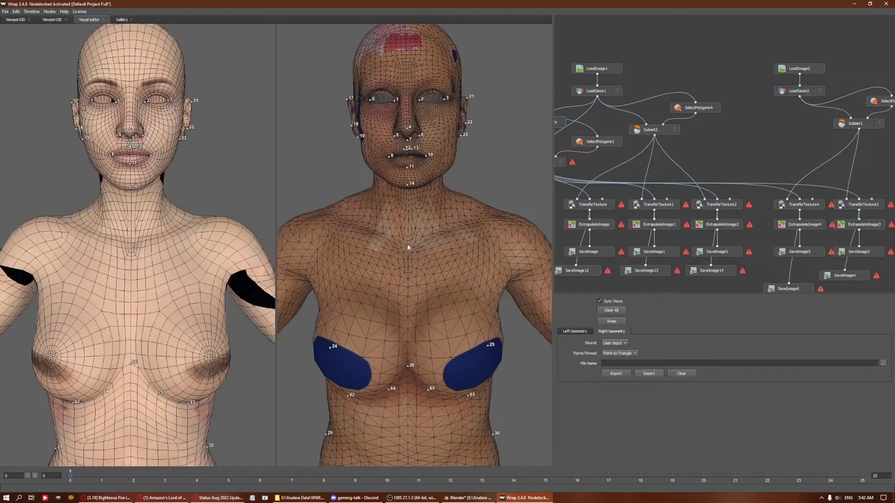
{"action": "scroll", "coordinate": [408, 254], "scroll_direction": "down", "scroll_amount": 1}
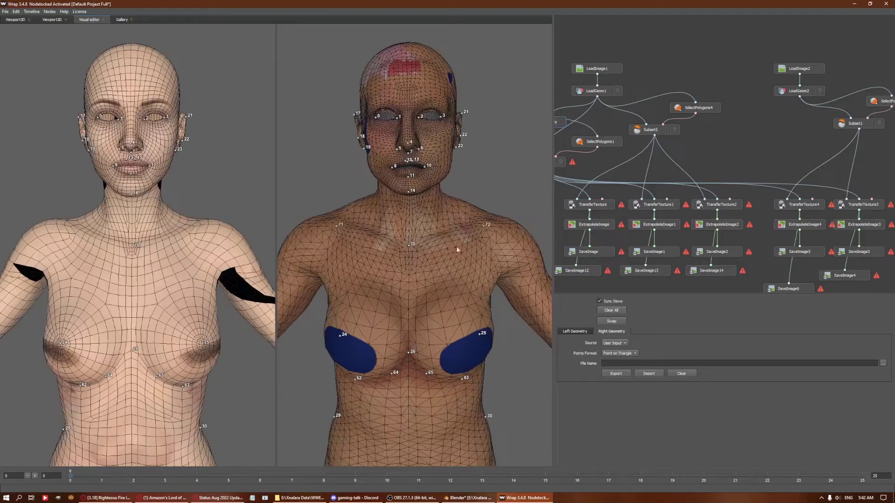
{"action": "scroll", "coordinate": [195, 230], "scroll_direction": "down", "scroll_amount": 2}
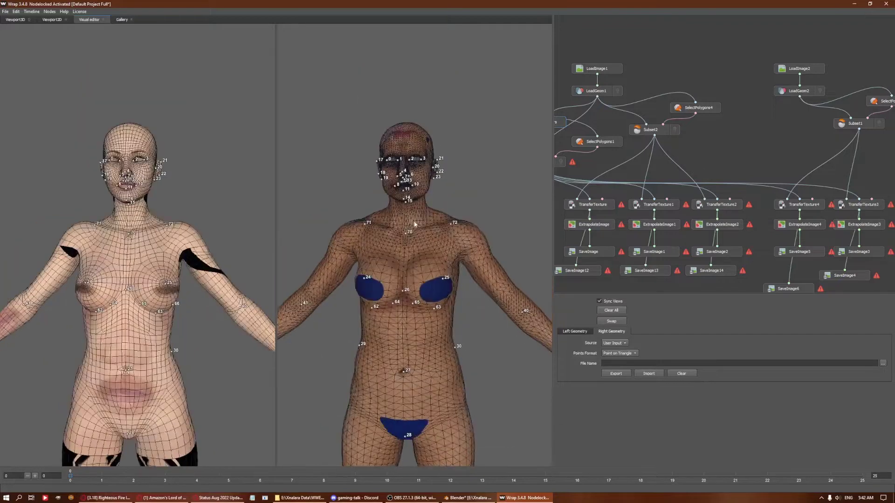
{"action": "scroll", "coordinate": [195, 230], "scroll_direction": "down", "scroll_amount": 1}
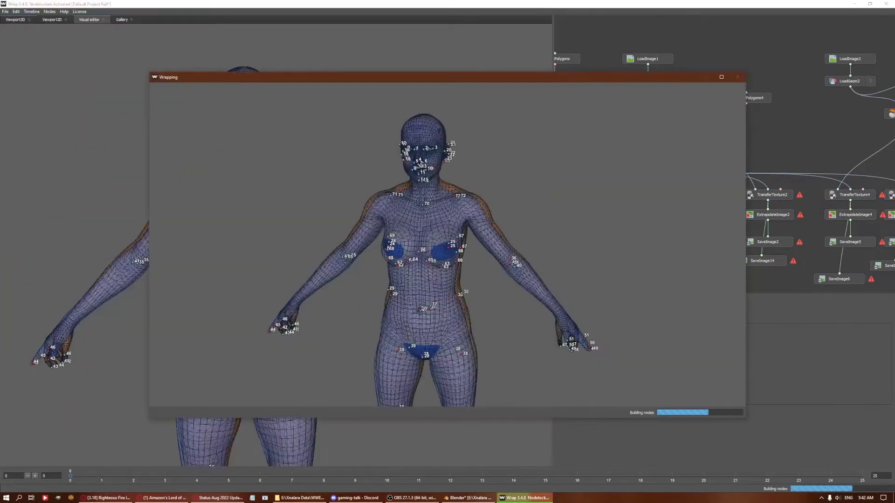
Move the Wrapping progress window aside while the wrap finishes building nodes.
{"action": "mouse_move", "coordinate": [660, 78]}
{"action": "left_mouse_down"}
{"action": "mouse_move", "coordinate": [363, 92]}
{"action": "mouse_move", "coordinate": [686, 86]}
{"action": "mouse_move", "coordinate": [550, 81]}
{"action": "left_mouse_up"}
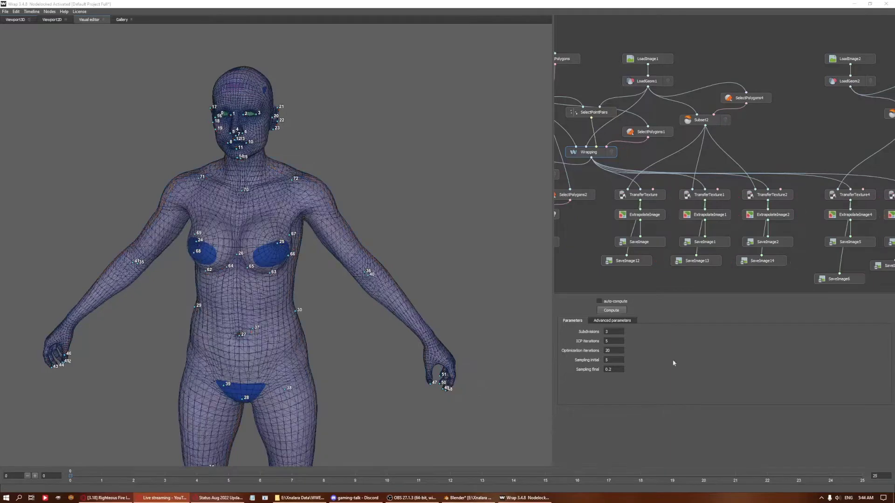
Widen the node graph and view the transferred texture in the 2D view.
{"action": "left_click", "coordinate": [845, 172]}
{"action": "scroll", "coordinate": [845, 172], "scroll_direction": "down", "scroll_amount": 5}
{"action": "scroll", "coordinate": [776, 160], "scroll_direction": "up", "scroll_amount": 3}
{"action": "left_click_drag", "start_coordinate": [554, 180], "coordinate": [310, 180]}
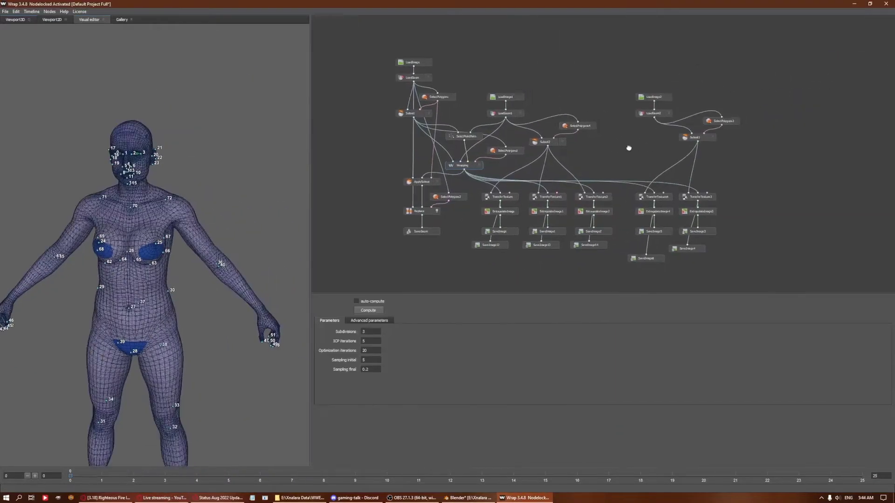
{"action": "scroll", "coordinate": [627, 146], "scroll_direction": "up", "scroll_amount": 2}
{"action": "scroll", "coordinate": [622, 153], "scroll_direction": "up", "scroll_amount": 3}
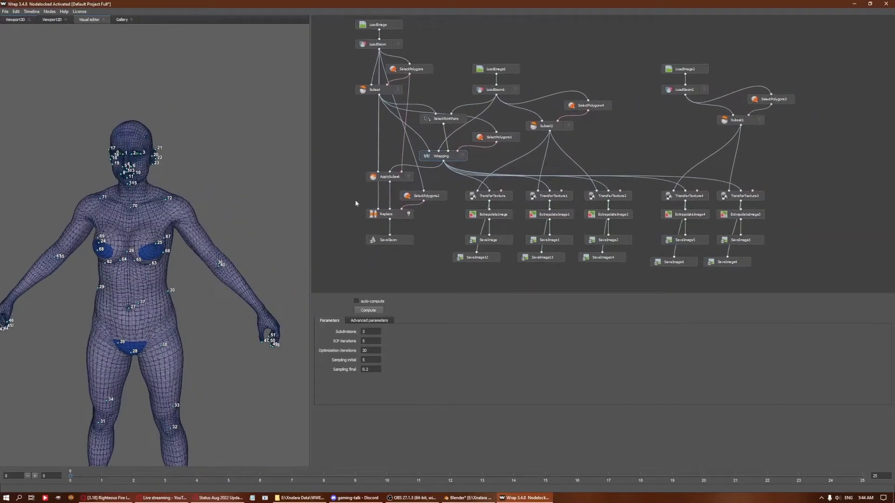
{"action": "left_click", "coordinate": [51, 19]}
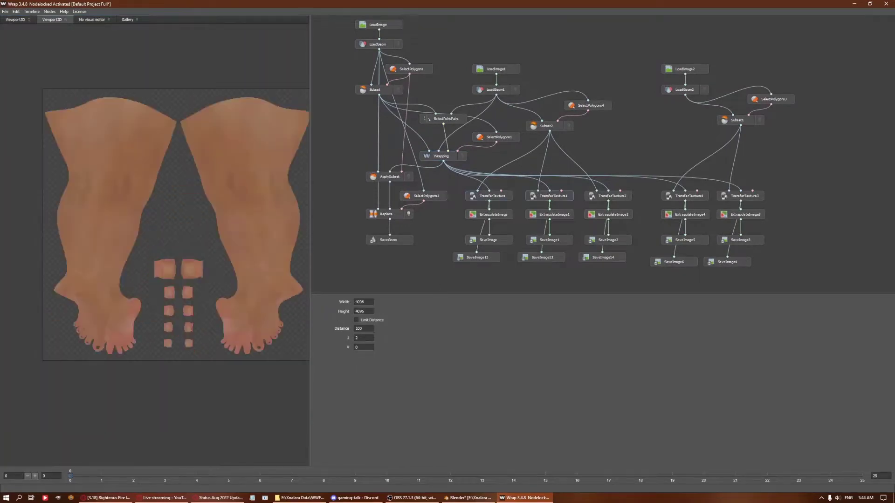
Check SaveImage5's output settings and view the body's polygroups.
{"action": "left_click", "coordinate": [610, 215]}
{"action": "left_click", "coordinate": [684, 240]}
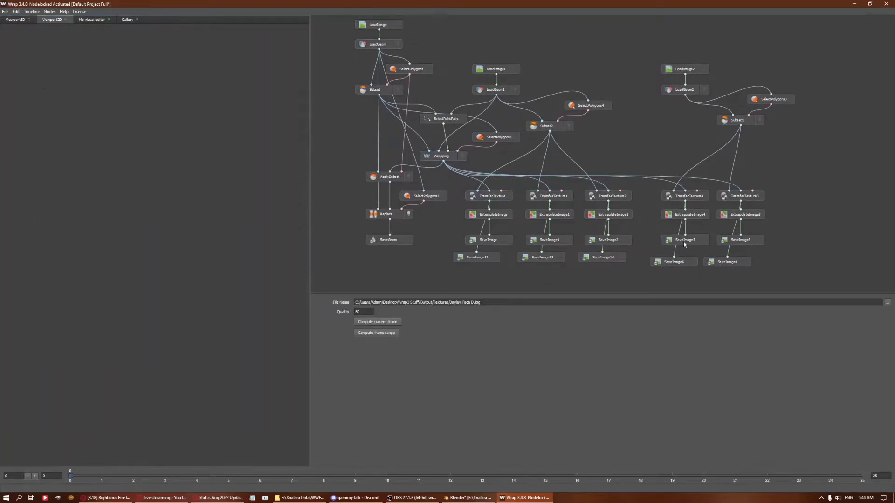
{"action": "left_click", "coordinate": [630, 143]}
{"action": "left_click_drag", "start_coordinate": [310, 207], "coordinate": [492, 206]}
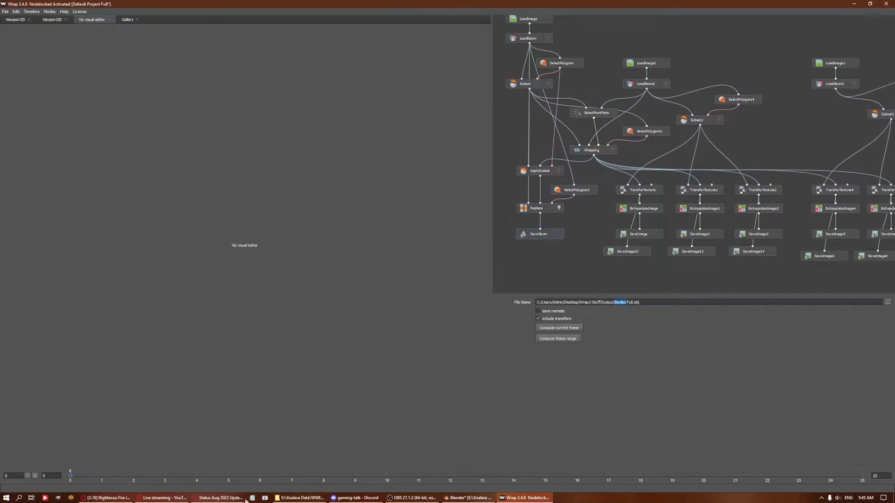
Open the save settings for the first texture output and the face texture.
{"action": "left_click", "coordinate": [212, 498]}
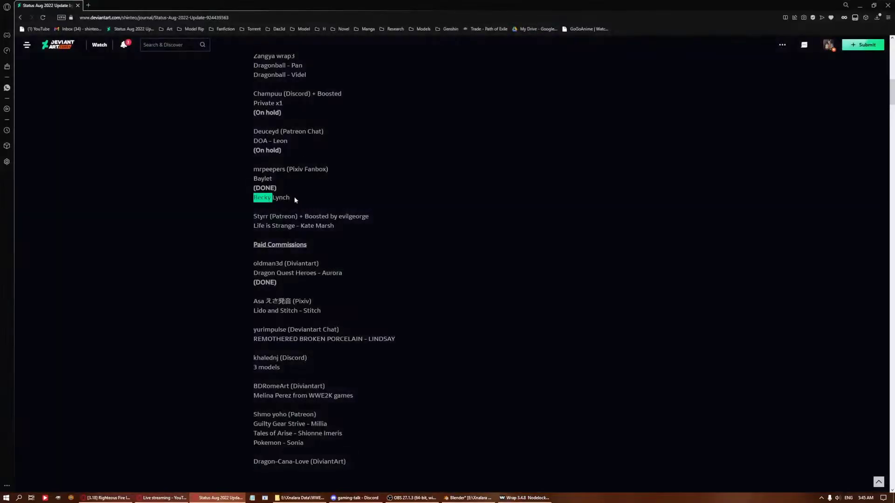
{"action": "key", "text": "alt+Tab"}
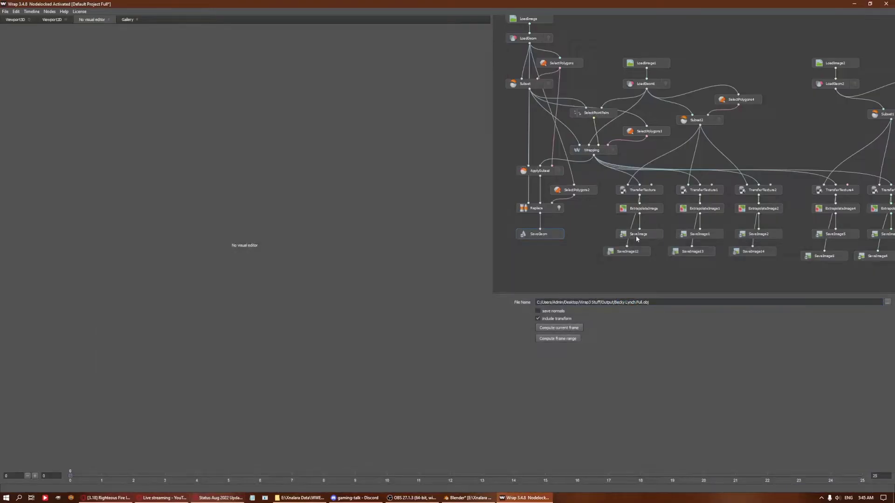
{"action": "left_click", "coordinate": [636, 238]}
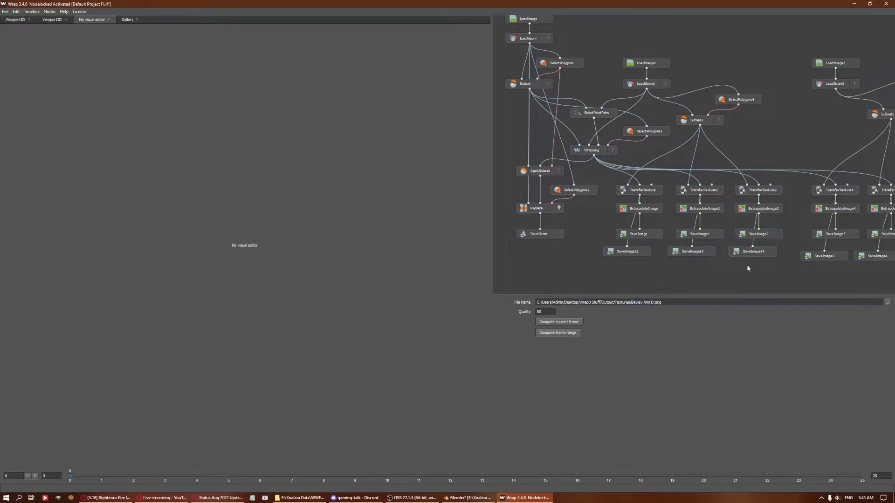
{"action": "middle_click_drag", "start_coordinate": [710, 281], "coordinate": [567, 273]}
{"action": "left_click", "coordinate": [691, 226]}
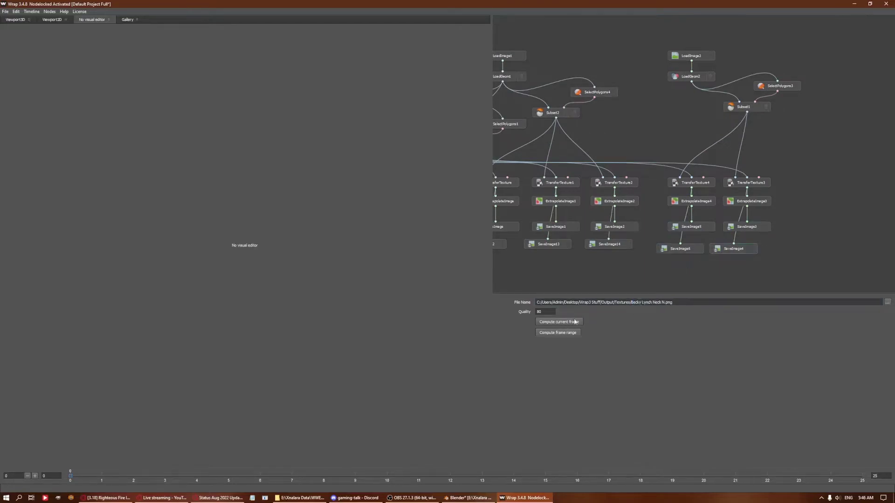
Open the Output Textures folder in File Explorer, then return to Wrap.
{"action": "key", "text": "super+e"}
{"action": "double_click", "coordinate": [561, 78]}
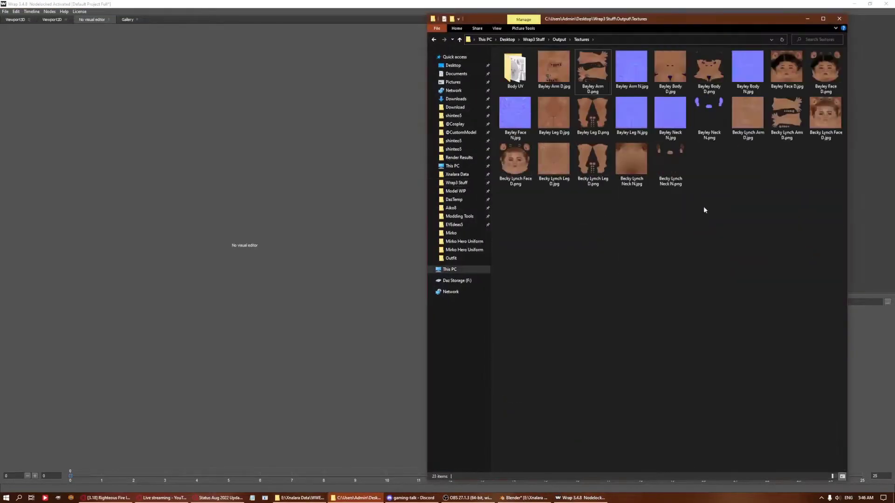
{"action": "left_click", "coordinate": [851, 129]}
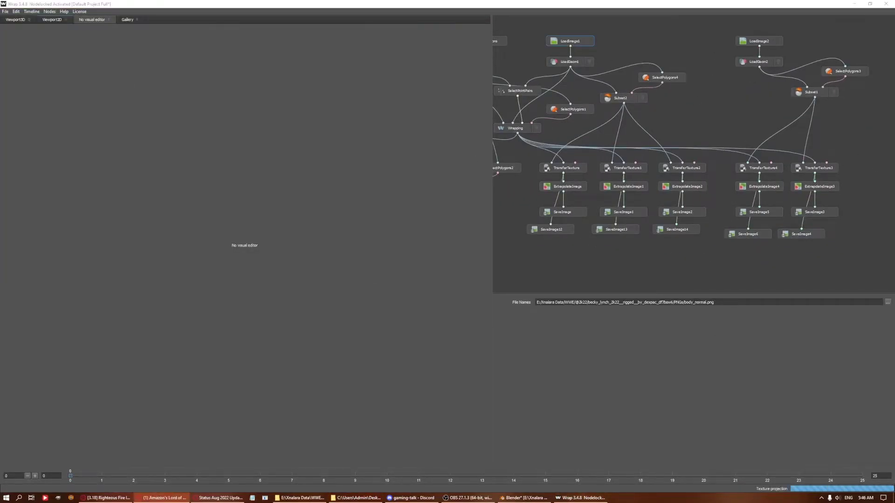
Load head_normal.png into the LoadImage2 node.
{"action": "left_click", "coordinate": [636, 290]}
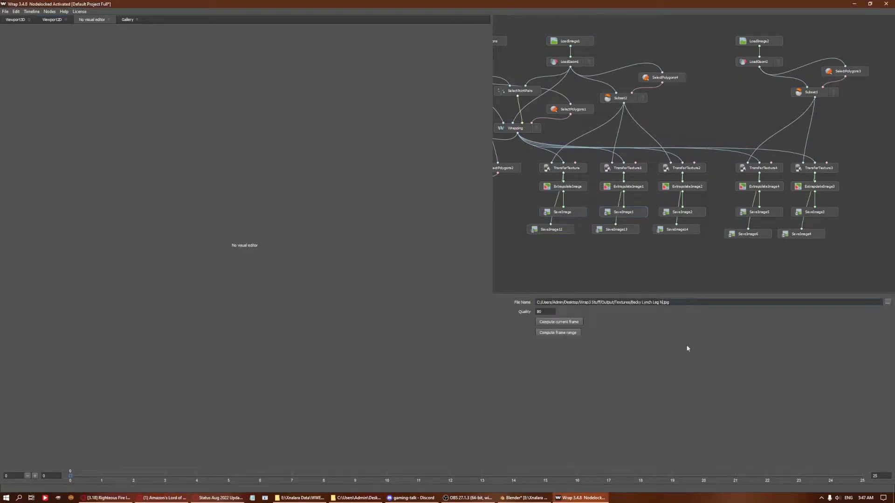
{"action": "double_click", "coordinate": [753, 47]}
{"action": "key", "text": "Return"}
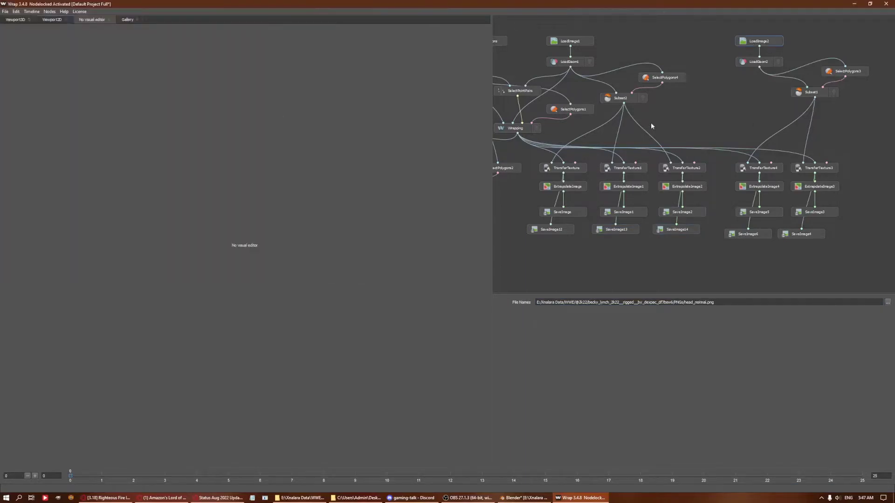
Compute the current frame to save the Becky Lynch face texture outputs.
{"action": "left_click", "coordinate": [776, 212]}
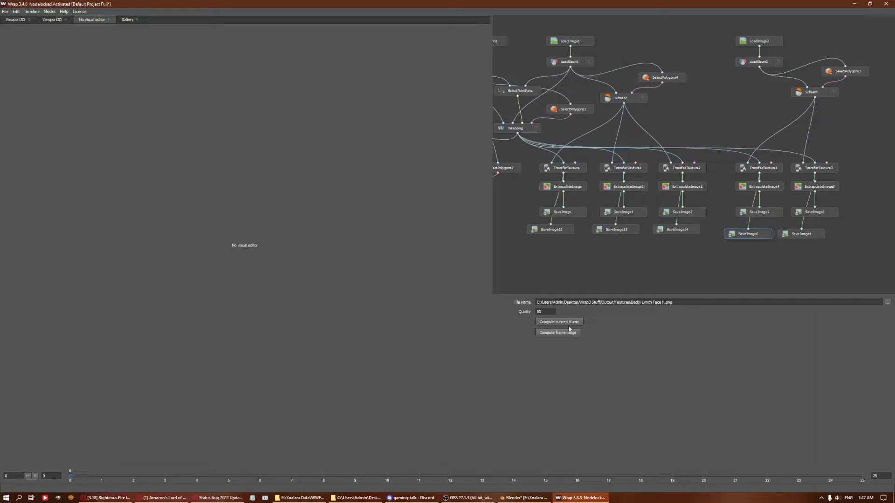
{"action": "left_click", "coordinate": [549, 325]}
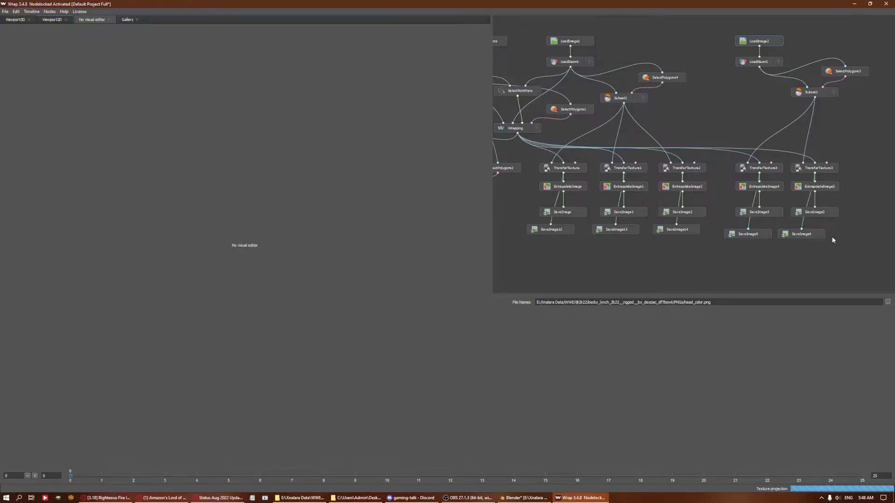
{"action": "left_click", "coordinate": [815, 212]}
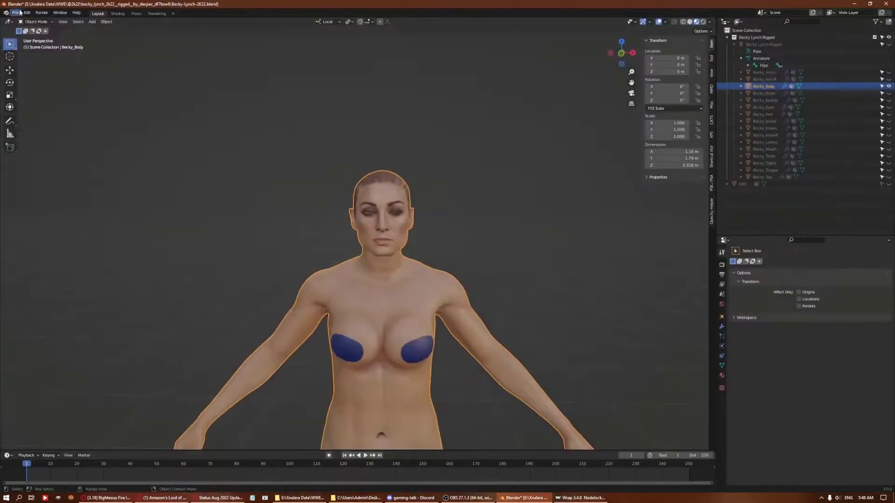
Import the Becky Lynch Full OBJ model into Blender.
{"action": "left_click", "coordinate": [16, 12]}
{"action": "left_click", "coordinate": [127, 178]}
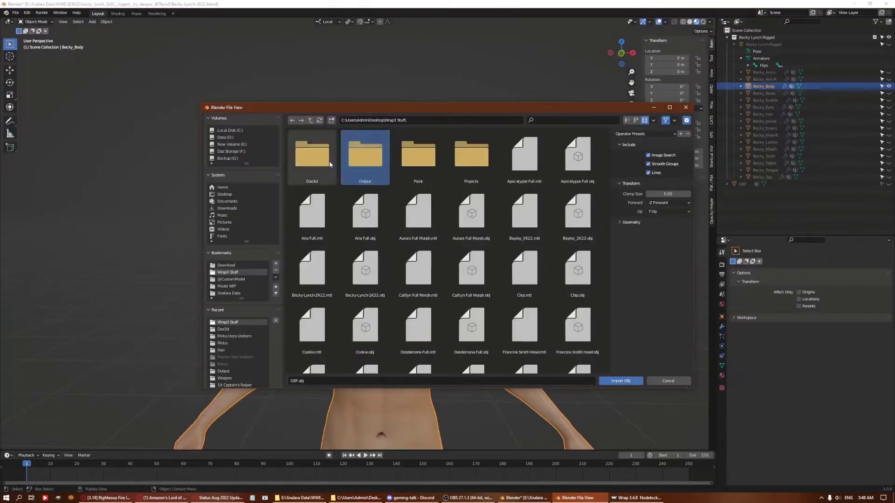
{"action": "scroll", "coordinate": [329, 164], "scroll_direction": "down", "scroll_amount": 3}
{"action": "left_click", "coordinate": [577, 154]}
{"action": "left_click", "coordinate": [621, 380]}
Shade the imported model smooth and enter Edit Mode on its mesh.
{"action": "right_click", "coordinate": [529, 172]}
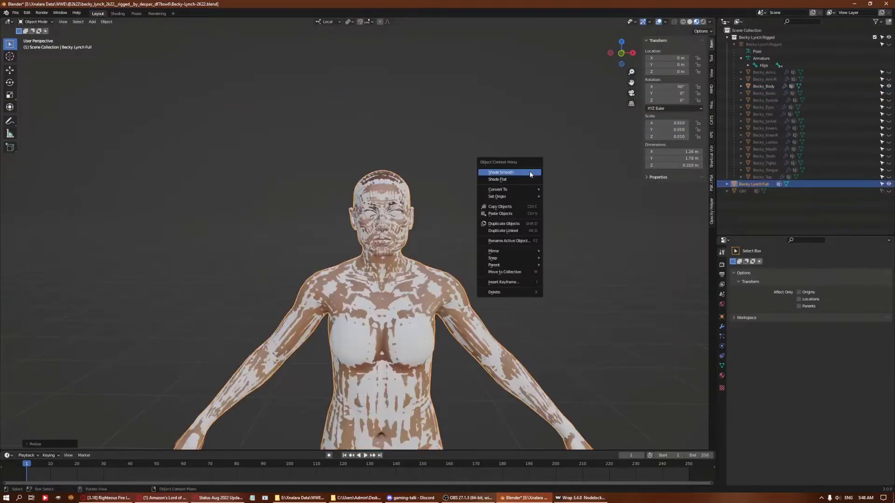
{"action": "left_click", "coordinate": [530, 173]}
{"action": "key", "text": "Tab"}
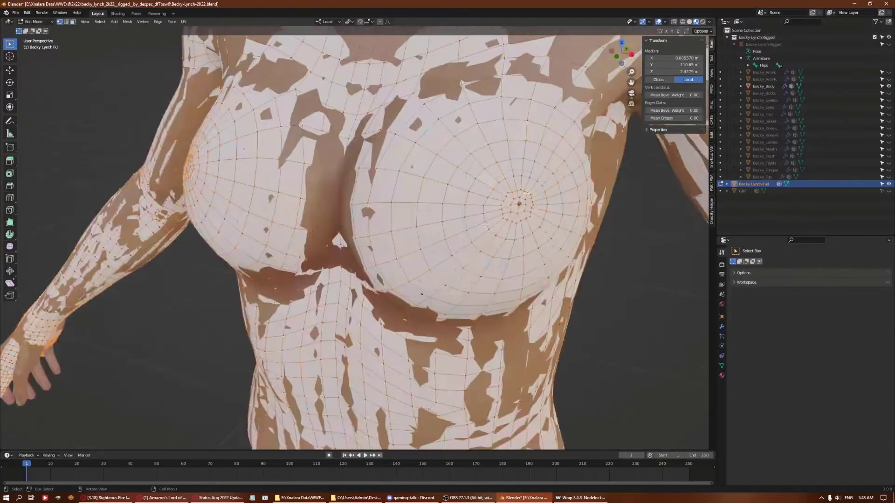
{"action": "left_click", "coordinate": [485, 225]}
{"action": "mouse_move", "coordinate": [485, 225]}
{"action": "middle_mouse_down"}
{"action": "mouse_move", "coordinate": [282, 180]}
{"action": "mouse_move", "coordinate": [345, 25]}
{"action": "middle_mouse_up"}
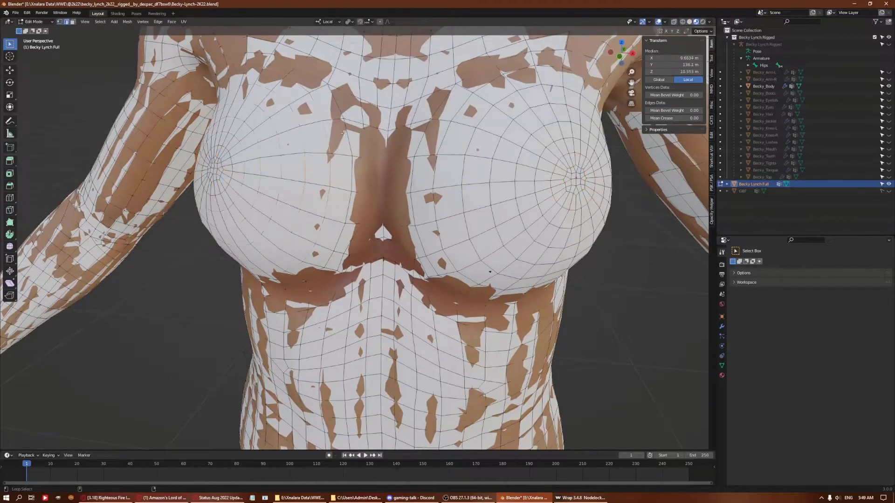
Add a Subdivision modifier to the Becky Lynch Full body.
{"action": "scroll", "coordinate": [489, 271], "scroll_direction": "down", "scroll_amount": 5}
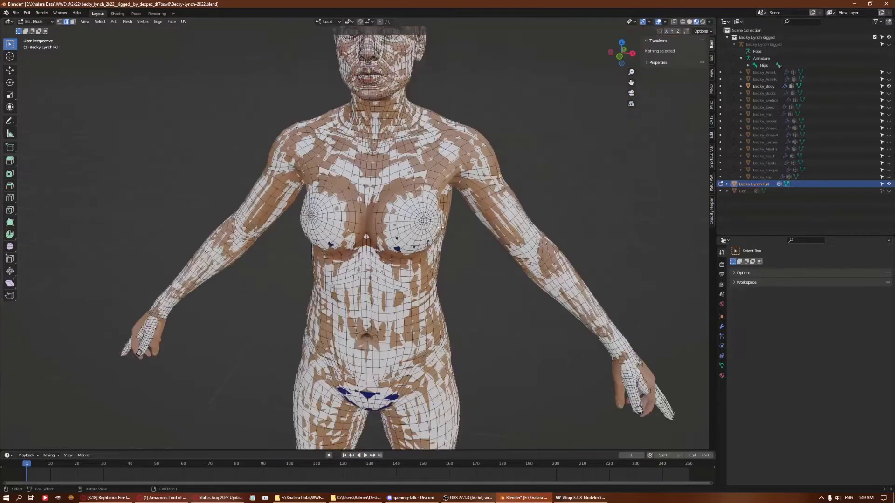
{"action": "left_click", "coordinate": [721, 326]}
{"action": "left_click", "coordinate": [810, 263]}
{"action": "left_click", "coordinate": [769, 391]}
Select the foot vertices in right-side view and move them into place.
{"action": "mouse_move", "coordinate": [466, 326]}
{"action": "middle_mouse_down"}
{"action": "mouse_move", "coordinate": [421, 367]}
{"action": "mouse_move", "coordinate": [339, 292]}
{"action": "middle_mouse_up"}
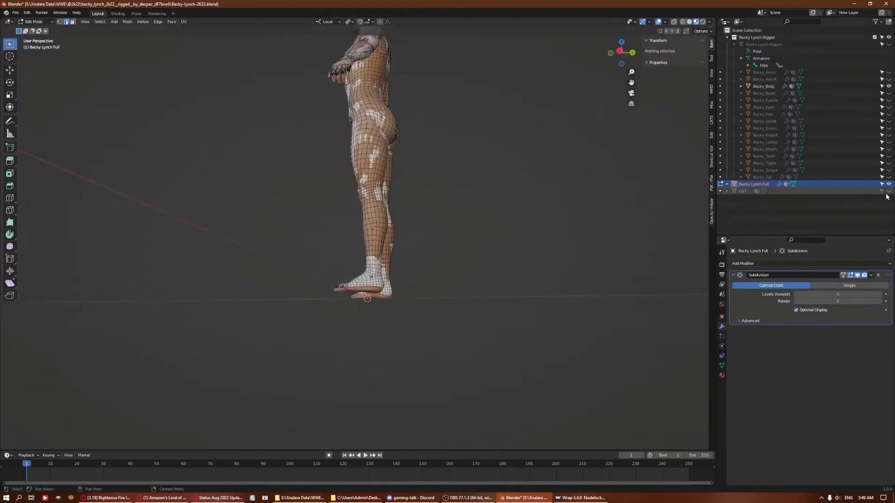
{"action": "left_click", "coordinate": [339, 293]}
{"action": "scroll", "coordinate": [338, 351], "scroll_direction": "up", "scroll_amount": 5}
{"action": "key", "text": "ctrl+KP_Add"}
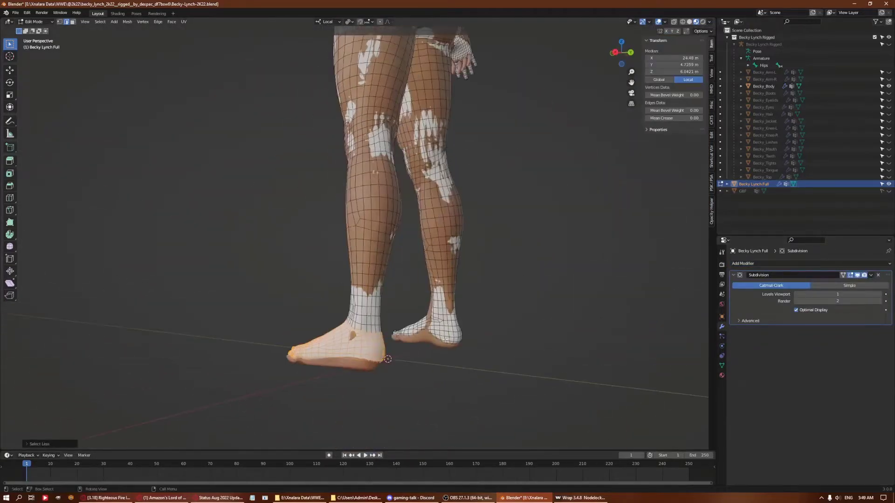
{"action": "middle_click_drag", "start_coordinate": [338, 350], "coordinate": [373, 359]}
{"action": "key", "text": "KP_3"}
{"action": "left_click_drag", "start_coordinate": [278, 298], "coordinate": [366, 336]}
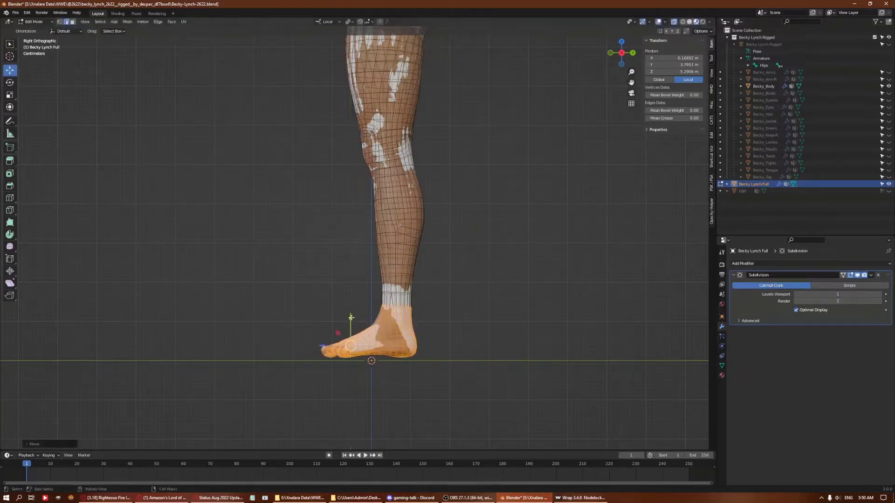
{"action": "left_click", "coordinate": [349, 315]}
{"action": "middle_click_drag", "start_coordinate": [349, 316], "coordinate": [324, 322]}
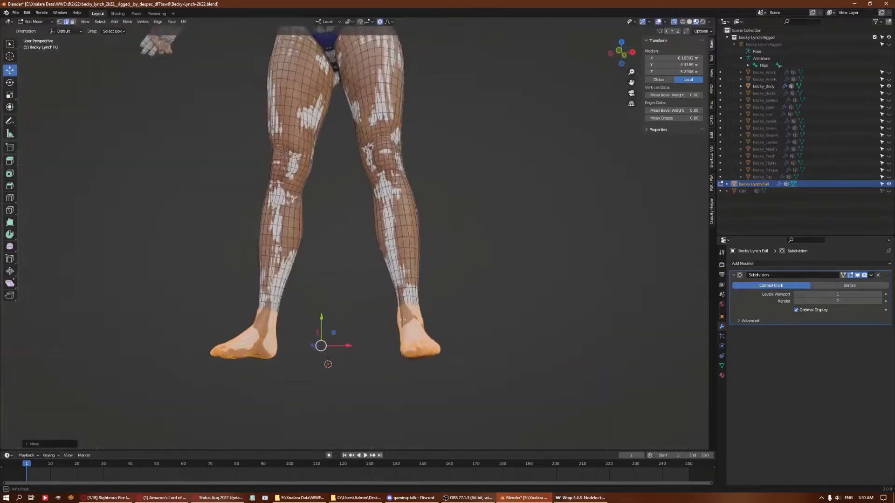
{"action": "left_click", "coordinate": [324, 321]}
{"action": "scroll", "coordinate": [325, 320], "scroll_direction": "down", "scroll_amount": 5}
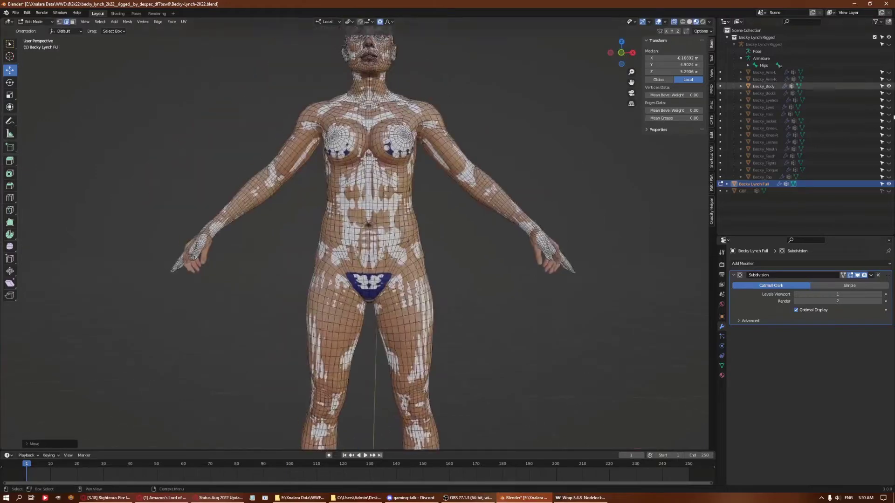
Leave Edit Mode to inspect the model, then return to mesh editing.
{"action": "key", "text": "Tab"}
{"action": "mouse_move", "coordinate": [326, 279]}
{"action": "middle_mouse_down"}
{"action": "mouse_move", "coordinate": [369, 192]}
{"action": "mouse_move", "coordinate": [386, 206]}
{"action": "middle_mouse_up"}
{"action": "key", "text": "Tab"}
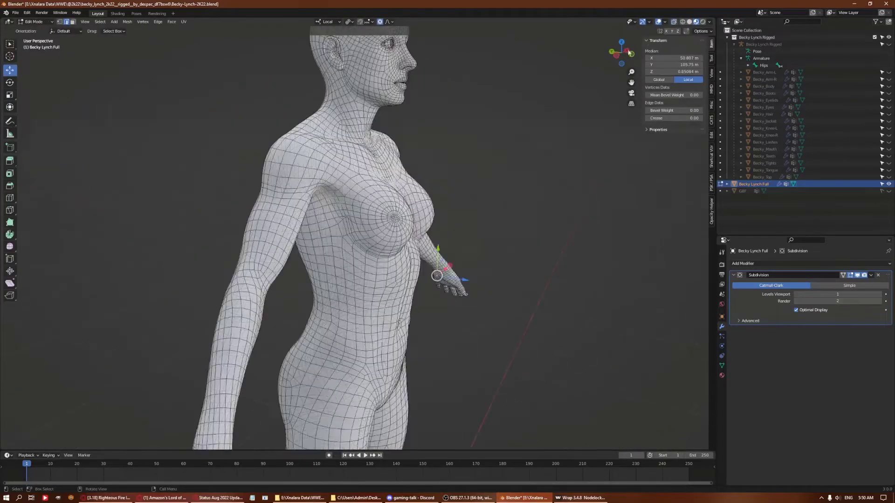
Select the eye vertices and move the eye slightly along X.
{"action": "scroll", "coordinate": [387, 206], "scroll_direction": "up", "scroll_amount": 5}
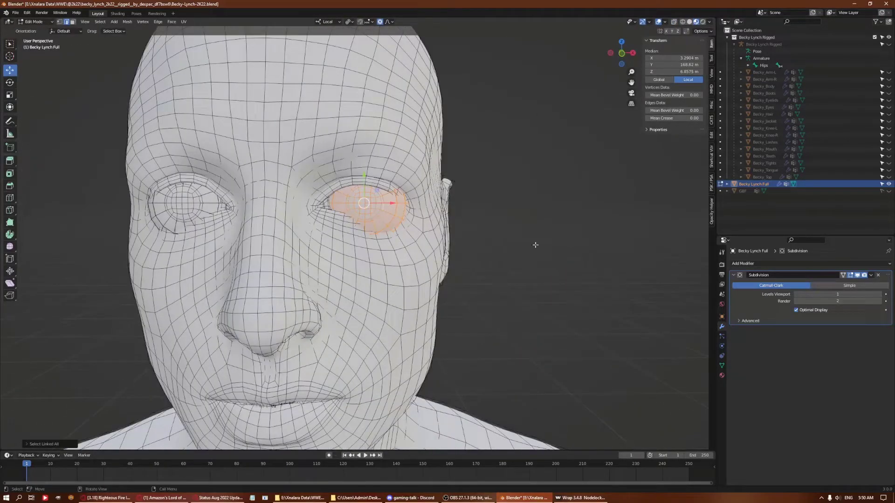
{"action": "left_click", "coordinate": [721, 252]}
{"action": "key", "text": "g"}
{"action": "key", "text": "x"}
{"action": "key", "text": "Escape"}
{"action": "mouse_move", "coordinate": [466, 233]}
{"action": "middle_mouse_down"}
{"action": "mouse_move", "coordinate": [333, 260]}
{"action": "mouse_move", "coordinate": [361, 258]}
{"action": "mouse_move", "coordinate": [138, 248]}
{"action": "middle_mouse_up"}
{"action": "scroll", "coordinate": [333, 259], "scroll_direction": "up", "scroll_amount": 4}
{"action": "scroll", "coordinate": [333, 259], "scroll_direction": "down", "scroll_amount": 3}
{"action": "key", "text": "g"}
{"action": "left_click", "coordinate": [361, 258]}
Nudge the mouth vertices slightly to adjust the lips.
{"action": "mouse_move", "coordinate": [354, 256]}
{"action": "middle_mouse_down"}
{"action": "mouse_move", "coordinate": [456, 274]}
{"action": "mouse_move", "coordinate": [450, 311]}
{"action": "middle_mouse_up"}
{"action": "scroll", "coordinate": [419, 261], "scroll_direction": "down", "scroll_amount": 4}
{"action": "scroll", "coordinate": [419, 261], "scroll_direction": "down", "scroll_amount": 2}
{"action": "key", "text": "Tab"}
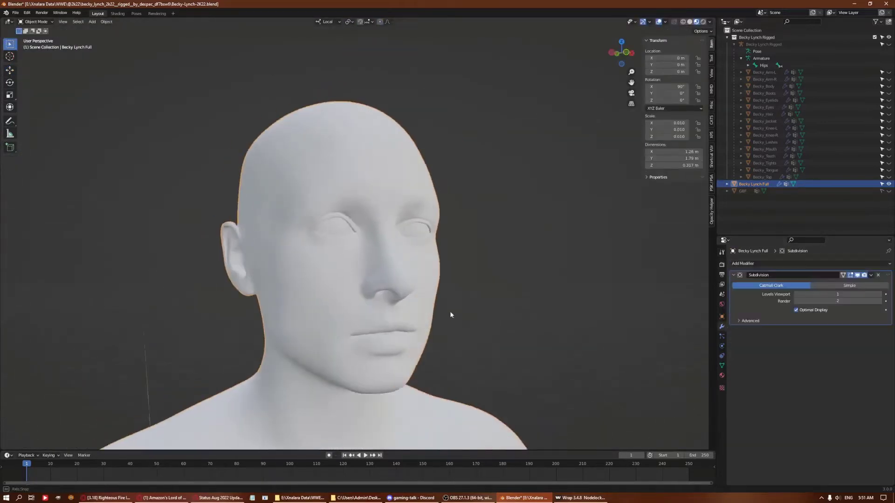
{"action": "scroll", "coordinate": [449, 311], "scroll_direction": "up", "scroll_amount": 3}
{"action": "key", "text": "Tab"}
{"action": "scroll", "coordinate": [389, 238], "scroll_direction": "up", "scroll_amount": 2}
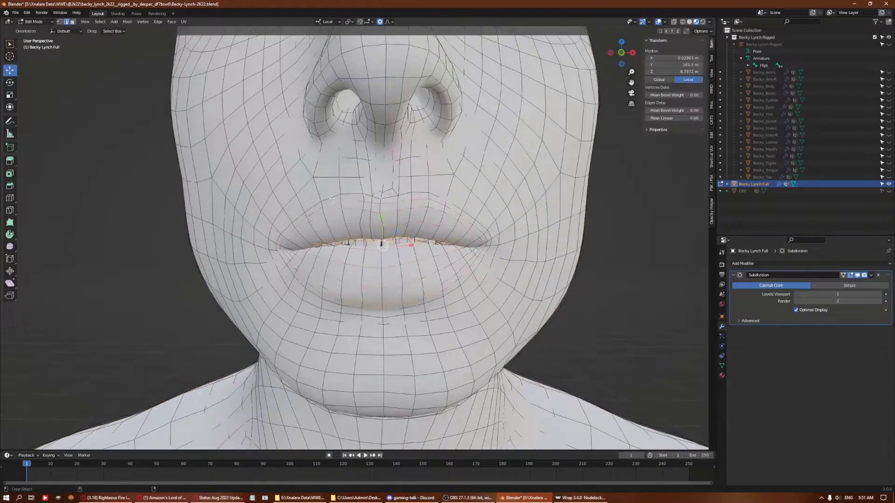
{"action": "left_click_drag", "start_coordinate": [384, 213], "coordinate": [383, 213]}
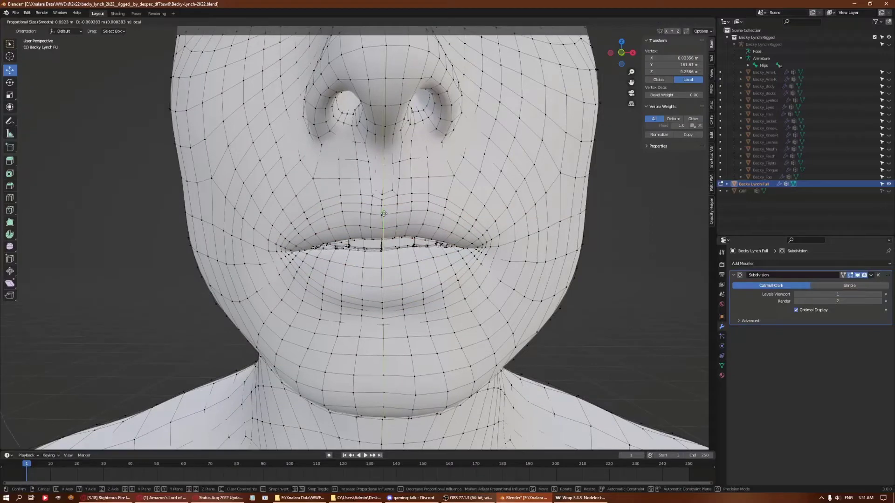
{"action": "scroll", "coordinate": [386, 220], "scroll_direction": "down", "scroll_amount": 2}
{"action": "mouse_move", "coordinate": [386, 220]}
{"action": "middle_mouse_down"}
{"action": "mouse_move", "coordinate": [466, 252]}
{"action": "mouse_move", "coordinate": [443, 292]}
{"action": "mouse_move", "coordinate": [381, 316]}
{"action": "middle_mouse_up"}
Smooth the selected neck vertices in Edit Mode.
{"action": "key", "text": "Tab"}
{"action": "scroll", "coordinate": [477, 254], "scroll_direction": "down", "scroll_amount": 3}
{"action": "key", "text": "ctrl+Tab"}
{"action": "left_click", "coordinate": [485, 292]}
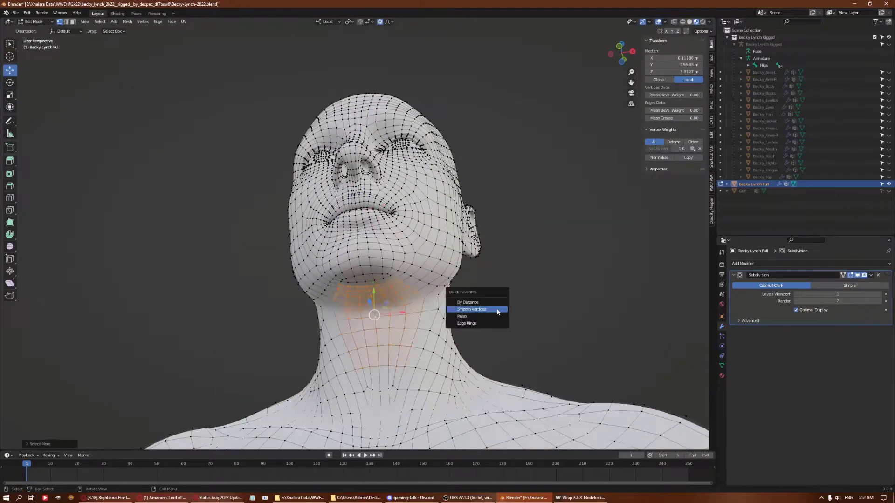
{"action": "left_click", "coordinate": [498, 312]}
{"action": "middle_click_drag", "start_coordinate": [497, 313], "coordinate": [389, 304]}
Switch into Sculpt Mode on the head, then back to Object Mode.
{"action": "key", "text": "ctrl+Tab"}
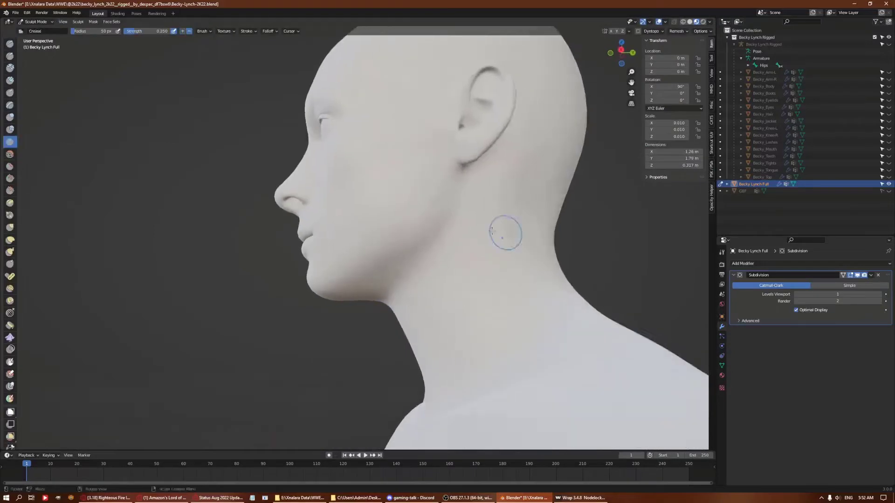
{"action": "scroll", "coordinate": [505, 233], "scroll_direction": "down", "scroll_amount": 4}
{"action": "middle_click_drag", "start_coordinate": [505, 234], "coordinate": [419, 242]}
{"action": "key", "text": "ctrl+Tab"}
Unhide the arm sleeves, boots, hair and knee pads in the outliner.
{"action": "left_click_drag", "start_coordinate": [889, 73], "coordinate": [888, 93]}
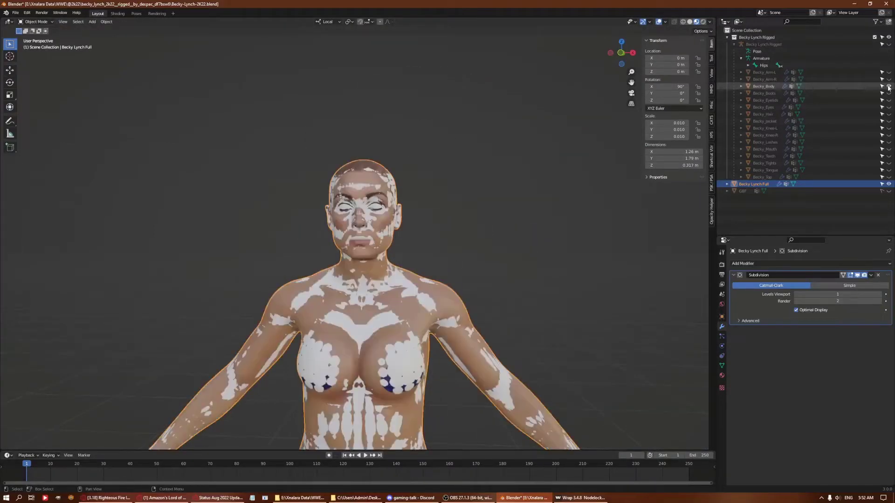
{"action": "mouse_move", "coordinate": [535, 219]}
{"action": "middle_mouse_down"}
{"action": "mouse_move", "coordinate": [468, 215]}
{"action": "mouse_move", "coordinate": [507, 225]}
{"action": "middle_mouse_up"}
{"action": "left_click", "coordinate": [468, 215]}
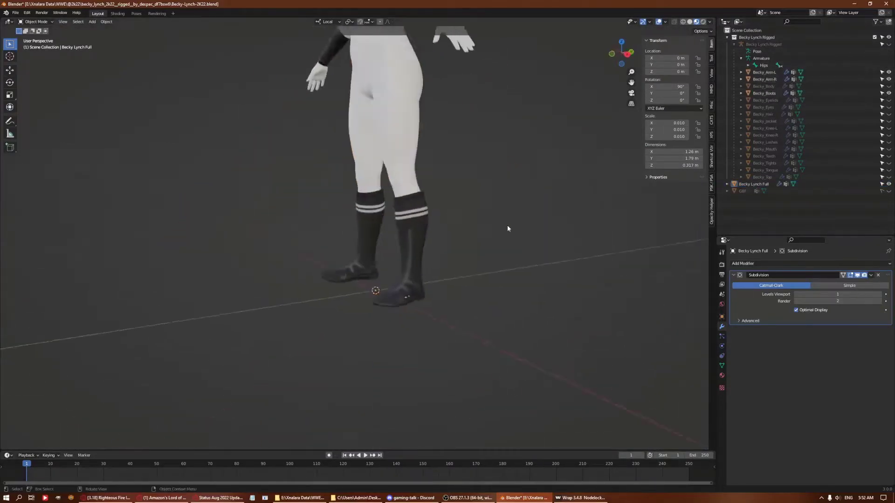
{"action": "scroll", "coordinate": [507, 225], "scroll_direction": "up", "scroll_amount": 3}
{"action": "left_click_drag", "start_coordinate": [890, 116], "coordinate": [889, 177]}
{"action": "scroll", "coordinate": [464, 265], "scroll_direction": "down", "scroll_amount": 4}
{"action": "scroll", "coordinate": [399, 279], "scroll_direction": "up", "scroll_amount": 5}
Move a tights vertex along its normal with proportional editing.
{"action": "left_click", "coordinate": [419, 243]}
{"action": "key", "text": "Tab"}
{"action": "mouse_move", "coordinate": [420, 242]}
{"action": "middle_mouse_down"}
{"action": "mouse_move", "coordinate": [447, 248]}
{"action": "mouse_move", "coordinate": [405, 298]}
{"action": "mouse_move", "coordinate": [239, 151]}
{"action": "middle_mouse_up"}
{"action": "left_click", "coordinate": [400, 303]}
{"action": "key", "text": "g"}
{"action": "key", "text": "z"}
{"action": "key", "text": "z"}
{"action": "left_click", "coordinate": [437, 304]}
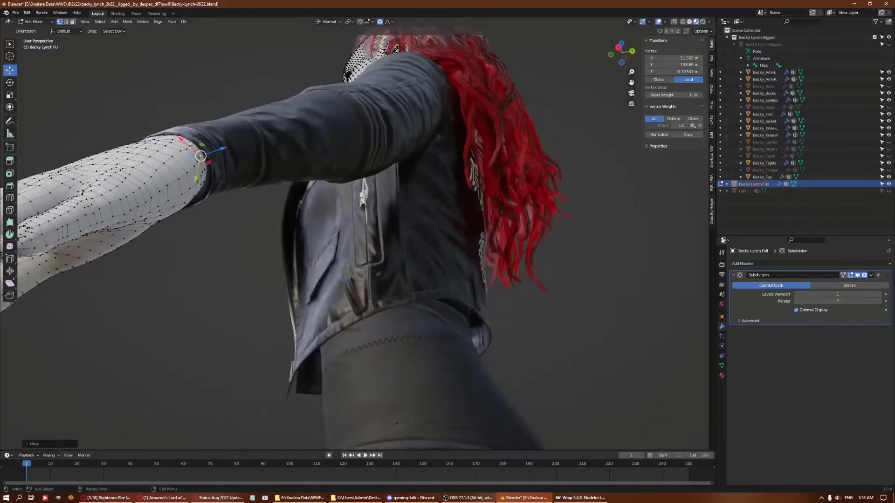
{"action": "scroll", "coordinate": [194, 141], "scroll_direction": "down", "scroll_amount": 3}
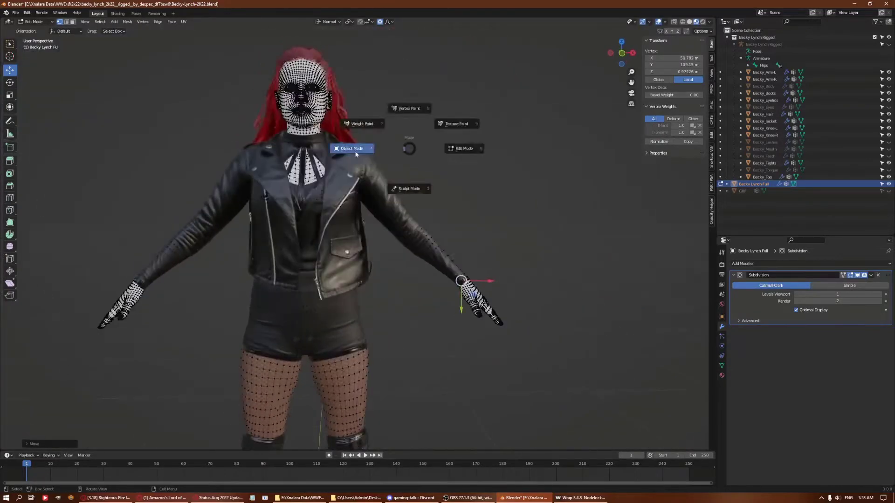
Set the full body's Subdivision viewport level to 0 in Object Mode.
{"action": "key", "text": "Tab"}
{"action": "left_click", "coordinate": [889, 37]}
{"action": "left_click", "coordinate": [754, 184]}
{"action": "left_click", "coordinate": [797, 294]}
{"action": "scroll", "coordinate": [326, 233], "scroll_direction": "up", "scroll_amount": 5}
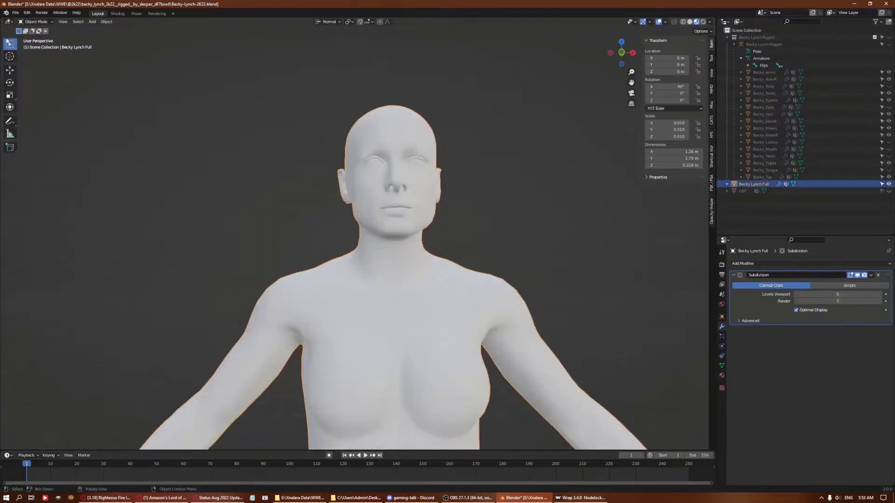
{"action": "left_click", "coordinate": [16, 13]}
{"action": "left_click", "coordinate": [116, 180]}
{"action": "left_click", "coordinate": [244, 281]}
{"action": "double_click", "coordinate": [495, 300]}
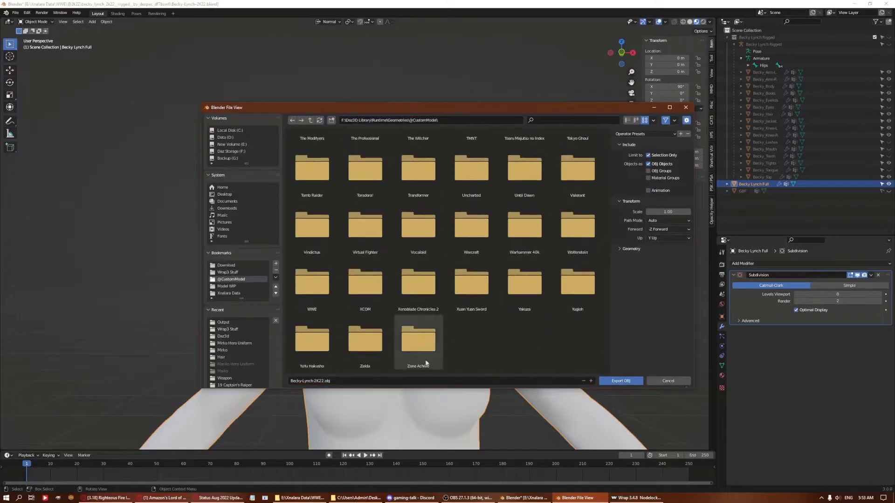
{"action": "double_click", "coordinate": [415, 359]}
{"action": "type", "text": "Full Morphs"}
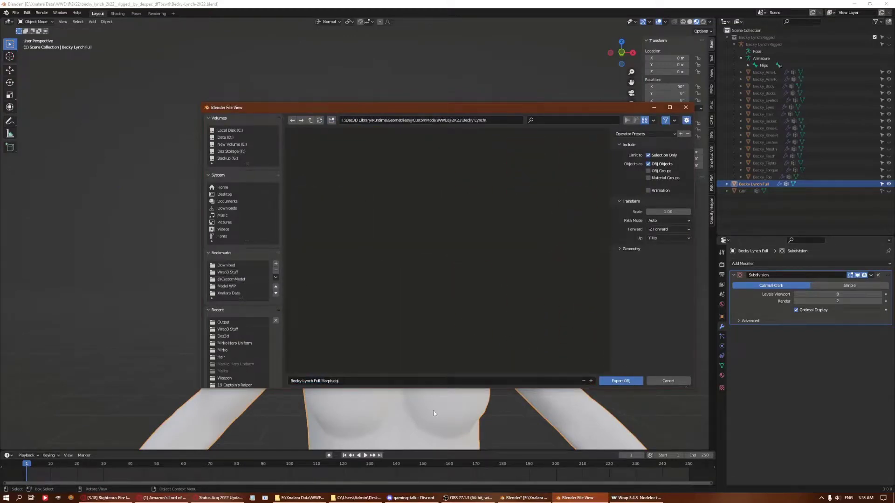
{"action": "key", "text": "Return"}
Smooth the selected chest vertices of the body in Edit Mode.
{"action": "scroll", "coordinate": [382, 270], "scroll_direction": "up", "scroll_amount": 3}
{"action": "key", "text": "Tab"}
{"action": "middle_click_drag", "start_coordinate": [382, 269], "coordinate": [446, 290]}
{"action": "key", "text": "2"}
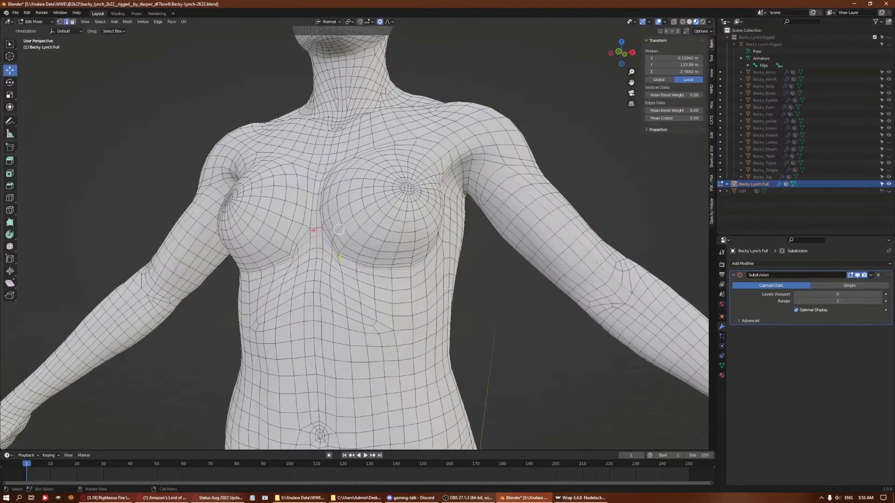
{"action": "right_click", "coordinate": [298, 258]}
{"action": "left_click", "coordinate": [298, 258]}
{"action": "scroll", "coordinate": [297, 260], "scroll_direction": "down", "scroll_amount": 4}
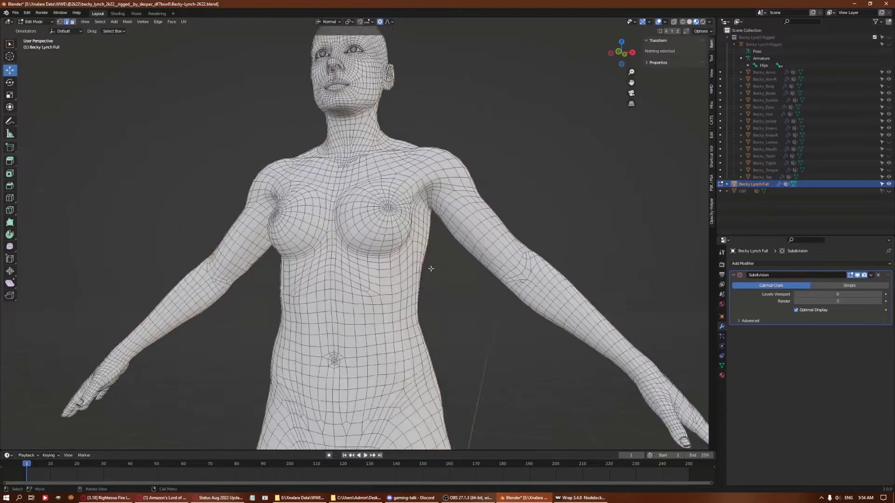
Sculpt the body's chest with viewport subdivision raised to 1.
{"action": "key", "text": "ctrl+Tab"}
{"action": "left_click", "coordinate": [395, 284]}
{"action": "key", "text": "ctrl+1"}
{"action": "scroll", "coordinate": [272, 188], "scroll_direction": "up", "scroll_amount": 4}
{"action": "middle_click_drag", "start_coordinate": [272, 188], "coordinate": [390, 265]}
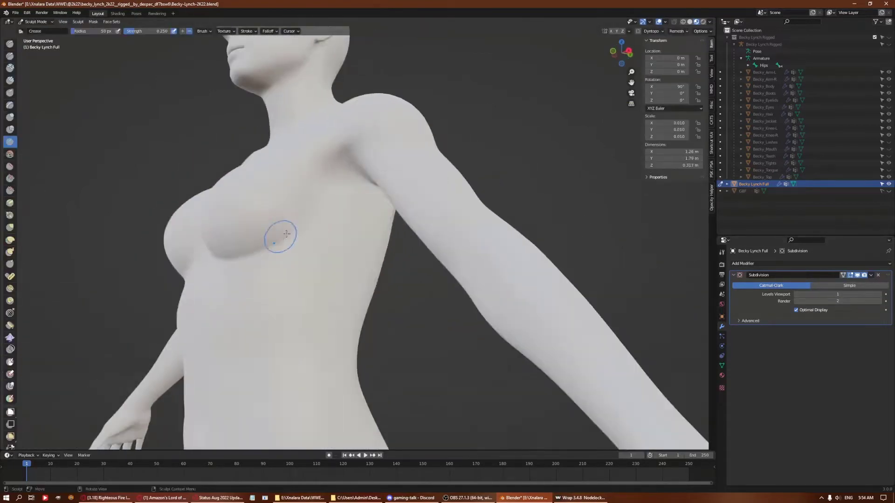
{"action": "key", "text": "Tab"}
{"action": "scroll", "coordinate": [281, 301], "scroll_direction": "up", "scroll_amount": 2}
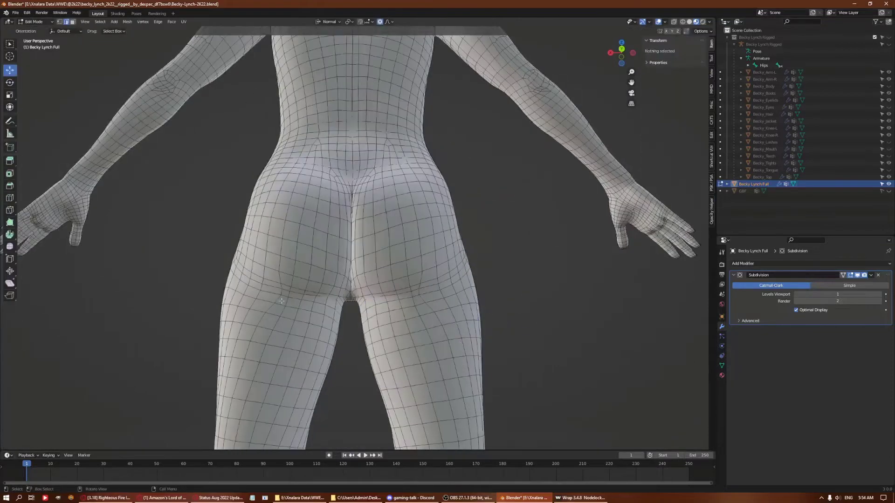
{"action": "middle_click_drag", "start_coordinate": [308, 191], "coordinate": [352, 196]}
Check the sculpted body front and back, then return to Object Mode.
{"action": "key", "text": "Tab"}
{"action": "scroll", "coordinate": [352, 195], "scroll_direction": "down", "scroll_amount": 2}
{"action": "key", "text": "Tab"}
{"action": "scroll", "coordinate": [352, 195], "scroll_direction": "up", "scroll_amount": 3}
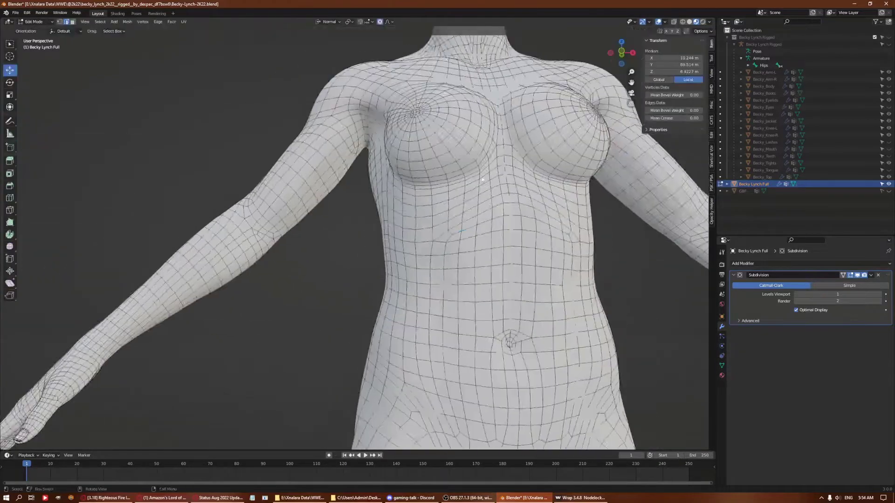
{"action": "key", "text": "Tab"}
{"action": "middle_click_drag", "start_coordinate": [475, 190], "coordinate": [447, 280]}
{"action": "scroll", "coordinate": [448, 279], "scroll_direction": "down", "scroll_amount": 4}
{"action": "scroll", "coordinate": [423, 367], "scroll_direction": "up", "scroll_amount": 2}
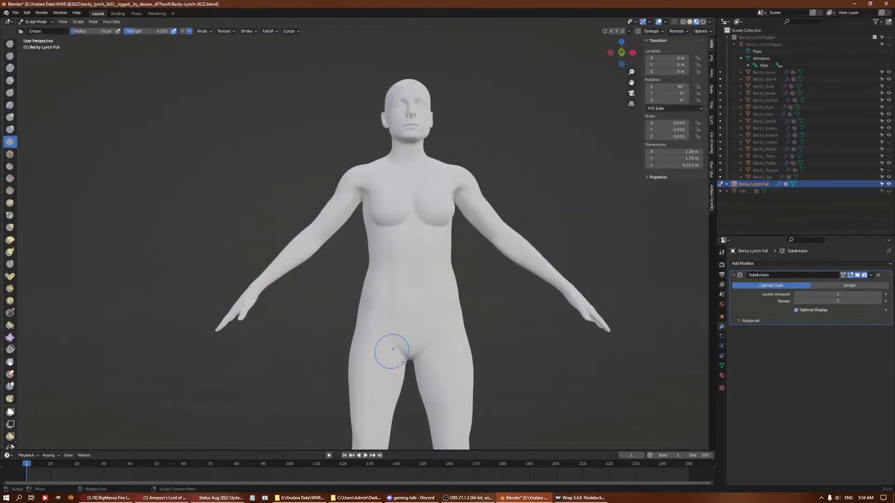
{"action": "mouse_move", "coordinate": [393, 350]}
{"action": "middle_mouse_down"}
{"action": "mouse_move", "coordinate": [280, 326]}
{"action": "mouse_move", "coordinate": [73, 16]}
{"action": "middle_mouse_up"}
{"action": "scroll", "coordinate": [279, 326], "scroll_direction": "up", "scroll_amount": 2}
{"action": "key", "text": "Tab"}
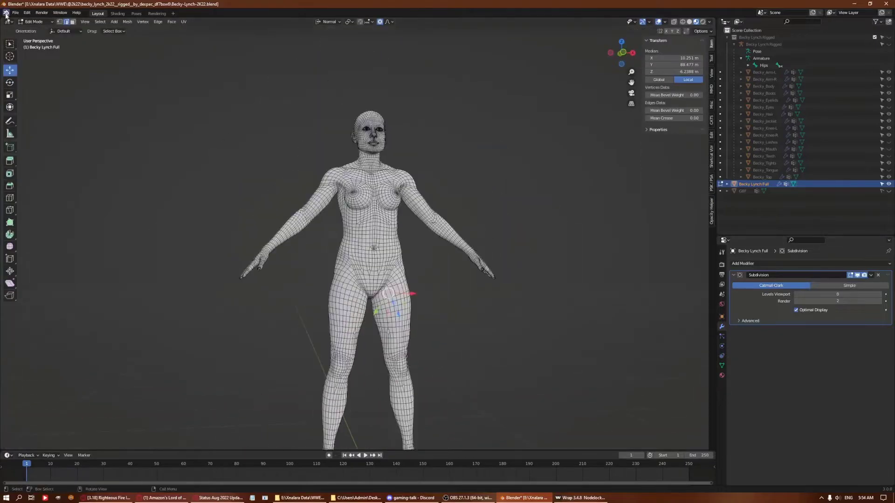
{"action": "key", "text": "Tab"}
{"action": "middle_click_drag", "start_coordinate": [466, 206], "coordinate": [410, 202]}
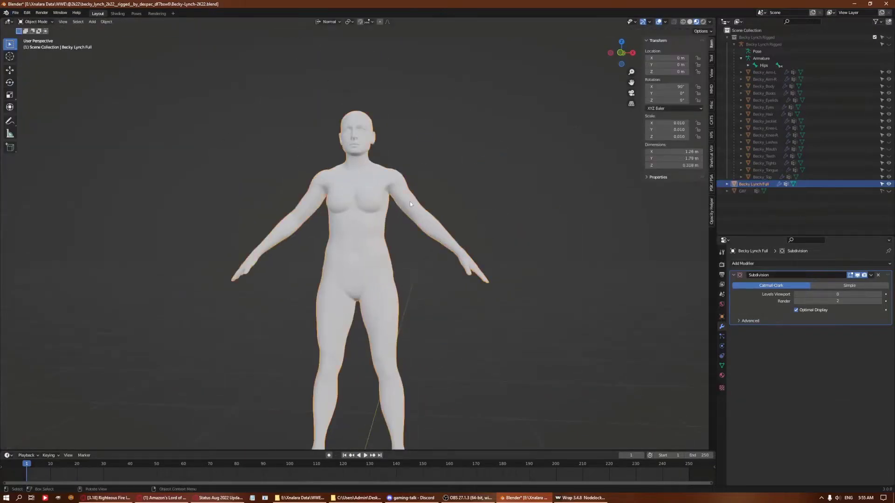
Name the duplicated body 'Becky Lynch Body' and enter Edit Mode on it.
{"action": "type", "text": "Becky Lynch Bod"}
{"action": "key", "text": "Return"}
{"action": "key", "text": "Tab"}
{"action": "scroll", "coordinate": [520, 199], "scroll_direction": "up", "scroll_amount": 3}
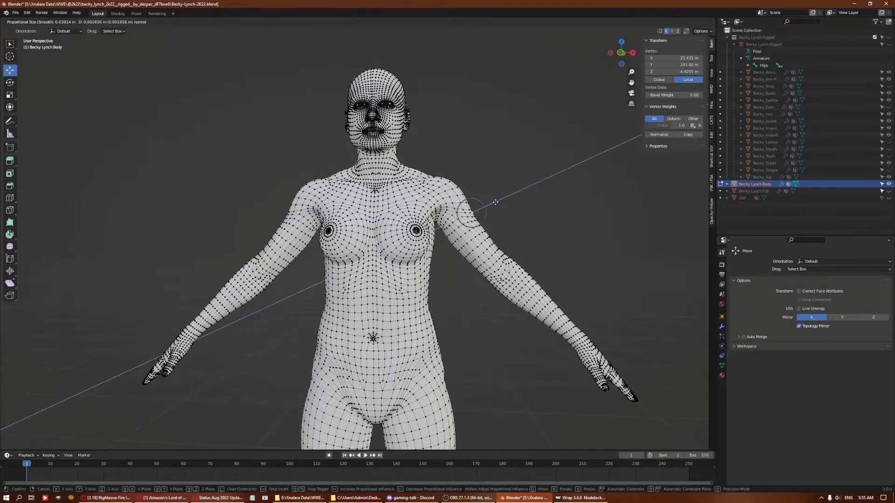
Crease-sculpt the back of the legs and buttocks of the Becky Lynch Body copy.
{"action": "key", "text": "ctrl+Tab"}
{"action": "scroll", "coordinate": [423, 212], "scroll_direction": "up", "scroll_amount": 3}
{"action": "scroll", "coordinate": [423, 212], "scroll_direction": "down", "scroll_amount": 5}
{"action": "mouse_move", "coordinate": [424, 212]}
{"action": "middle_mouse_down"}
{"action": "mouse_move", "coordinate": [489, 284]}
{"action": "mouse_move", "coordinate": [417, 137]}
{"action": "mouse_move", "coordinate": [439, 203]}
{"action": "mouse_move", "coordinate": [432, 232]}
{"action": "mouse_move", "coordinate": [485, 260]}
{"action": "mouse_move", "coordinate": [349, 186]}
{"action": "middle_mouse_up"}
{"action": "scroll", "coordinate": [438, 224], "scroll_direction": "up", "scroll_amount": 4}
{"action": "scroll", "coordinate": [444, 233], "scroll_direction": "down", "scroll_amount": 4}
{"action": "scroll", "coordinate": [415, 141], "scroll_direction": "down", "scroll_amount": 2}
{"action": "scroll", "coordinate": [429, 177], "scroll_direction": "up", "scroll_amount": 2}
{"action": "scroll", "coordinate": [438, 203], "scroll_direction": "down", "scroll_amount": 1}
Check the mesh in Edit Mode, resume sculpting from the front, then return to Object Mode.
{"action": "key", "text": "Tab"}
{"action": "left_click", "coordinate": [433, 232]}
{"action": "key", "text": "Tab"}
{"action": "scroll", "coordinate": [350, 183], "scroll_direction": "up", "scroll_amount": 1}
{"action": "scroll", "coordinate": [350, 263], "scroll_direction": "down", "scroll_amount": 5}
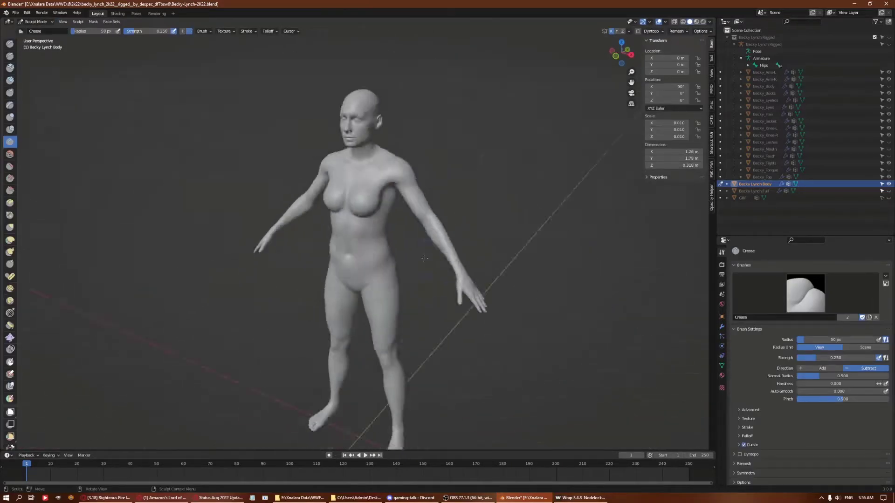
{"action": "middle_click_drag", "start_coordinate": [351, 264], "coordinate": [373, 261]}
{"action": "key", "text": "ctrl+Tab"}
Transfer Becky Lynch Body's shape onto Becky Lynch Full as a new shape key.
{"action": "left_click", "coordinate": [466, 254]}
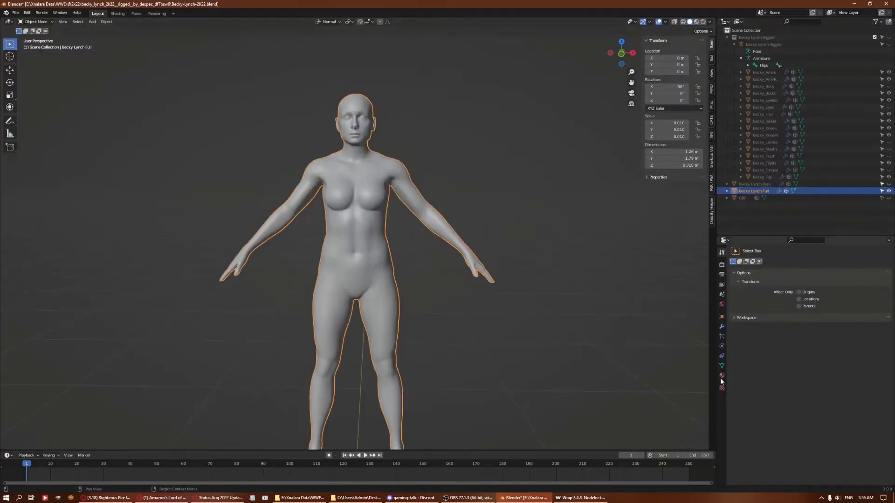
{"action": "left_click", "coordinate": [722, 365]}
{"action": "scroll", "coordinate": [772, 422], "scroll_direction": "down", "scroll_amount": 5}
{"action": "left_click", "coordinate": [777, 416]}
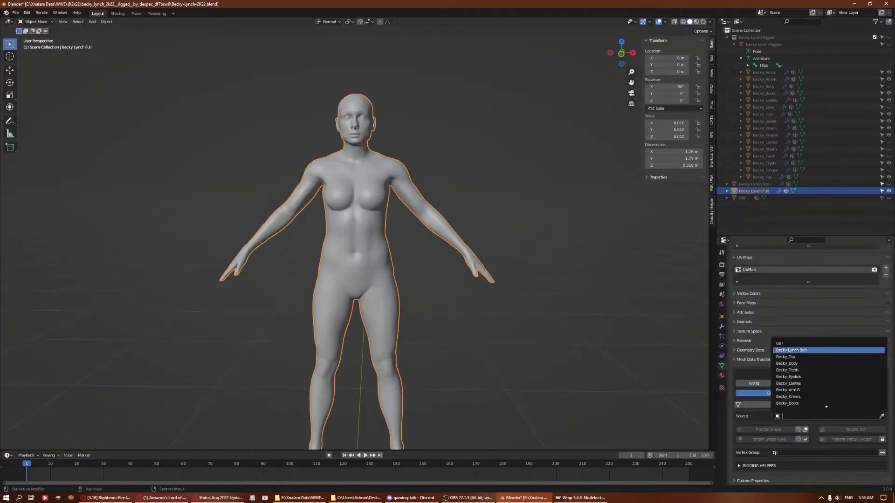
{"action": "left_click", "coordinate": [792, 355]}
{"action": "left_click", "coordinate": [768, 429]}
{"action": "scroll", "coordinate": [782, 336], "scroll_direction": "up", "scroll_amount": 5}
Select all of Becky Lynch Full in Edit Mode and blend the transferred shape into the base mesh.
{"action": "key", "text": "Tab"}
{"action": "key", "text": "alt+z"}
{"action": "left_click_drag", "start_coordinate": [219, 224], "coordinate": [504, 357]}
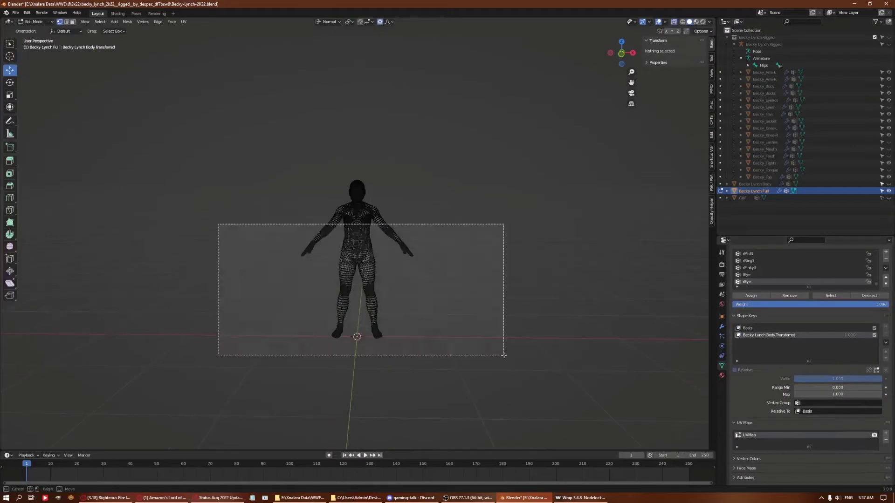
{"action": "scroll", "coordinate": [503, 357], "scroll_direction": "up", "scroll_amount": 3}
{"action": "scroll", "coordinate": [494, 105], "scroll_direction": "down", "scroll_amount": 1}
{"action": "key", "text": "F3"}
{"action": "type", "text": "s"}
{"action": "key", "text": "Escape"}
Turn off X-ray, clear the selection and return Becky Lynch Full to Object Mode.
{"action": "key", "text": "alt+z"}
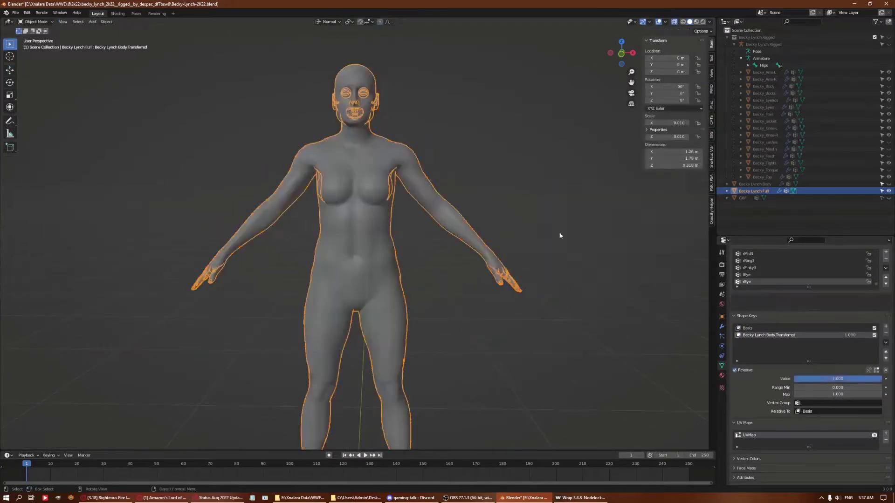
{"action": "key", "text": "alt+a"}
{"action": "mouse_move", "coordinate": [559, 236]}
{"action": "middle_mouse_down"}
{"action": "mouse_move", "coordinate": [362, 169]}
{"action": "mouse_move", "coordinate": [309, 180]}
{"action": "middle_mouse_up"}
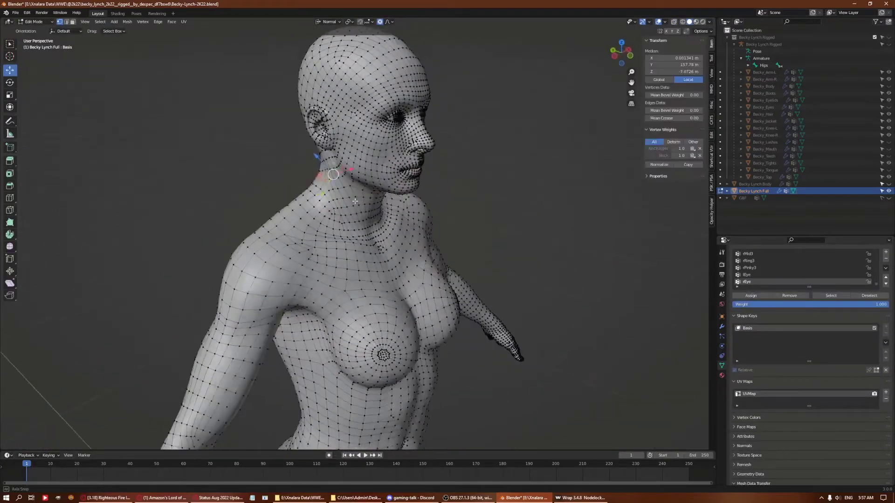
{"action": "key", "text": "Tab"}
{"action": "left_click", "coordinate": [15, 13]}
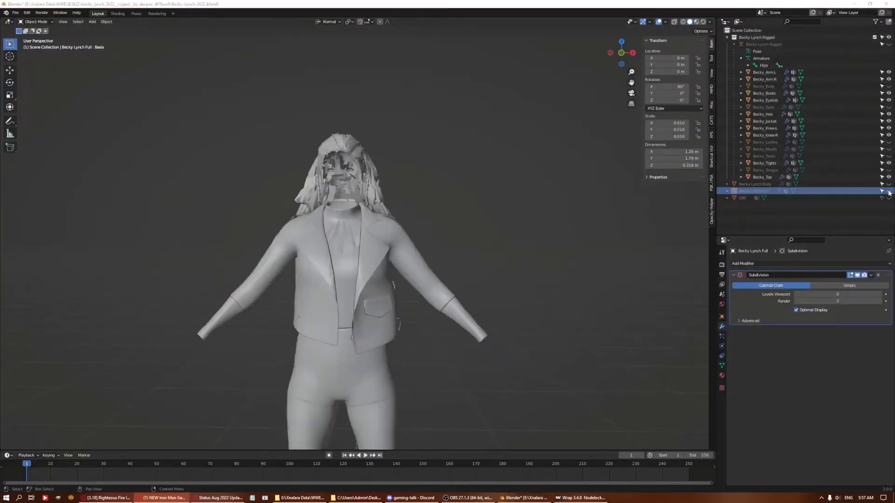
Enter Edit Mode on Becky Lynch Full and nudge the eye-corner and lower-lid edges.
{"action": "scroll", "coordinate": [365, 186], "scroll_direction": "up", "scroll_amount": 8}
{"action": "middle_click_drag", "start_coordinate": [365, 187], "coordinate": [438, 228]}
{"action": "left_click", "coordinate": [439, 231]}
{"action": "key", "text": "Tab"}
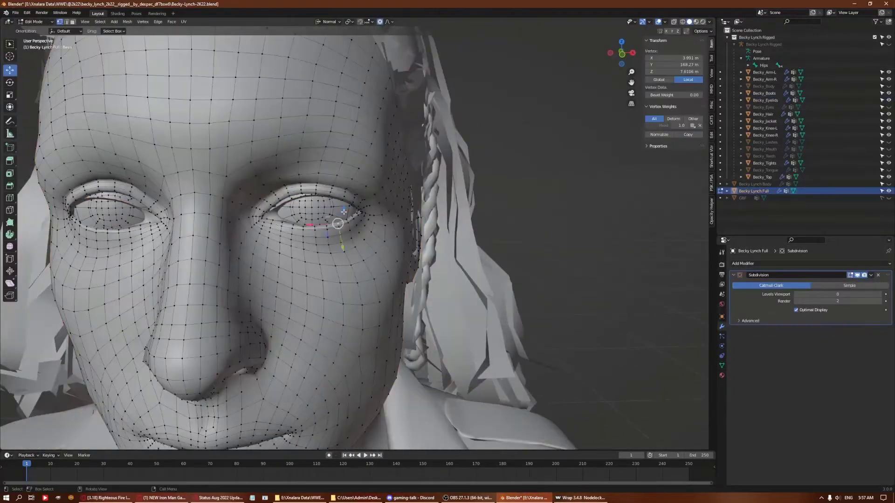
{"action": "key", "text": "KP_Decimal"}
{"action": "left_click", "coordinate": [359, 252], "text": "shift"}
{"action": "left_click_drag", "start_coordinate": [365, 261], "coordinate": [367, 277]}
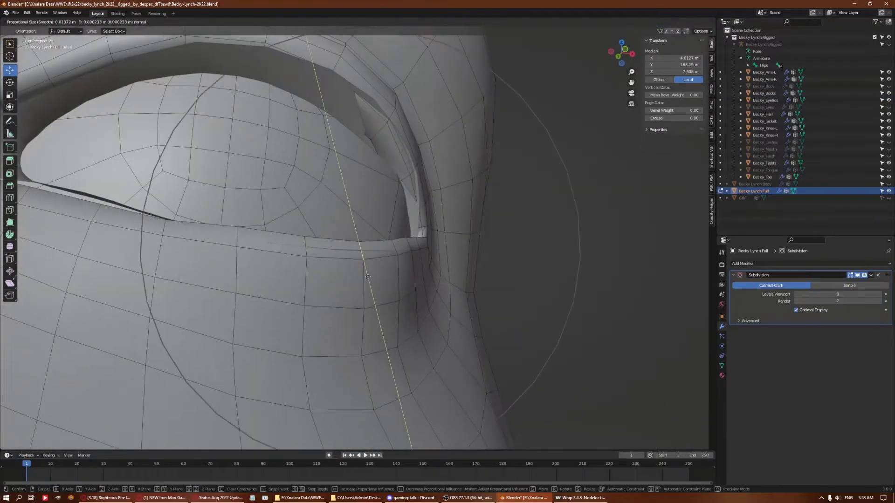
{"action": "key", "text": "ctrl+1"}
{"action": "scroll", "coordinate": [363, 257], "scroll_direction": "down", "scroll_amount": 4}
{"action": "left_click", "coordinate": [153, 247]}
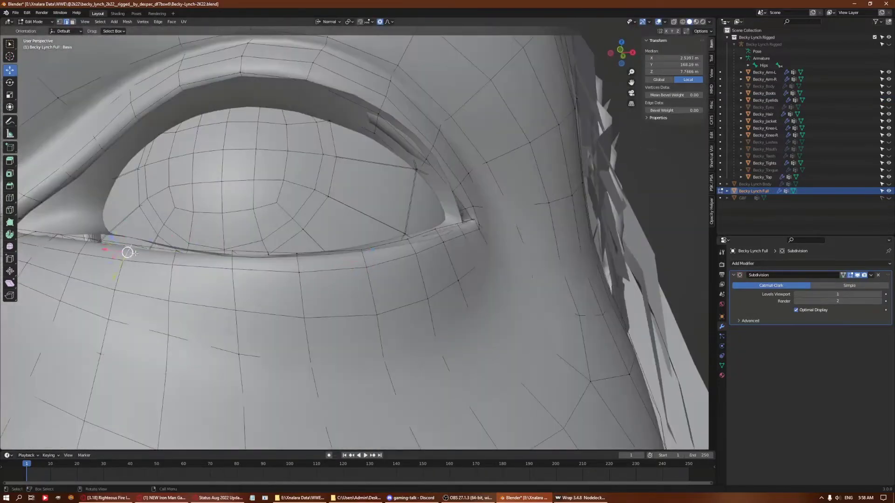
{"action": "left_click_drag", "start_coordinate": [135, 253], "coordinate": [89, 245]}
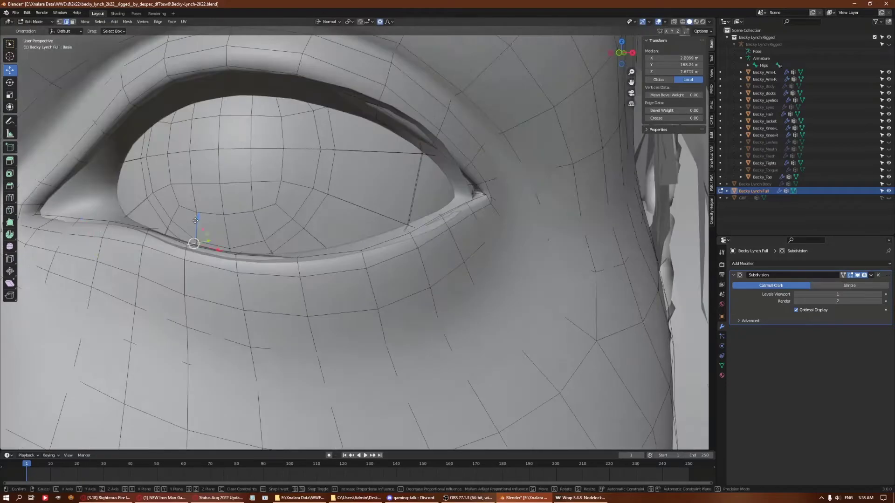
Move an upper-eyelid edge along its normal with proportional editing.
{"action": "left_click", "coordinate": [407, 144]}
{"action": "key", "text": "g"}
{"action": "key", "text": "z"}
{"action": "key", "text": "z"}
{"action": "scroll", "coordinate": [407, 145], "scroll_direction": "down", "scroll_amount": 3}
{"action": "left_click", "coordinate": [407, 145]}
{"action": "middle_click_drag", "start_coordinate": [407, 145], "coordinate": [489, 176]}
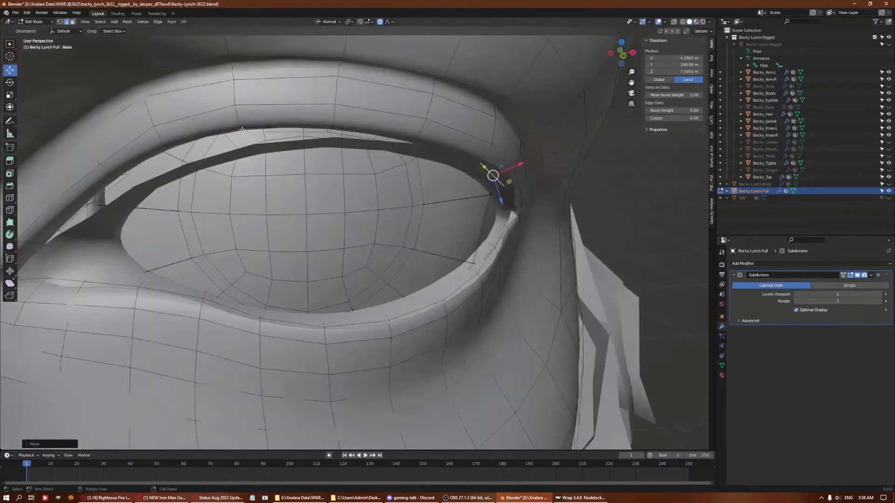
Move two more lid edges along their normals with proportional editing.
{"action": "left_click", "coordinate": [240, 144]}
{"action": "key", "text": "g"}
{"action": "key", "text": "z"}
{"action": "key", "text": "z"}
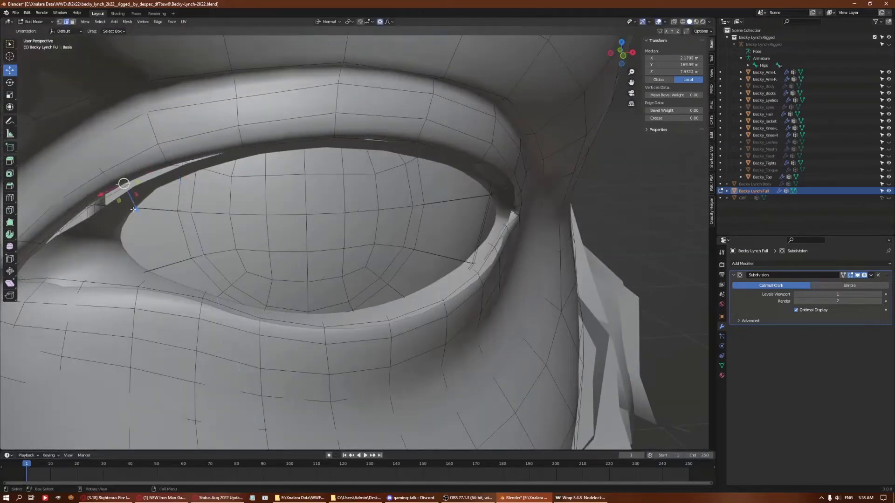
{"action": "left_click", "coordinate": [130, 194]}
{"action": "mouse_move", "coordinate": [130, 194]}
{"action": "middle_mouse_down"}
{"action": "mouse_move", "coordinate": [104, 205]}
{"action": "mouse_move", "coordinate": [175, 225]}
{"action": "middle_mouse_up"}
{"action": "left_click", "coordinate": [176, 226]}
{"action": "key", "text": "g"}
{"action": "key", "text": "z"}
{"action": "key", "text": "z"}
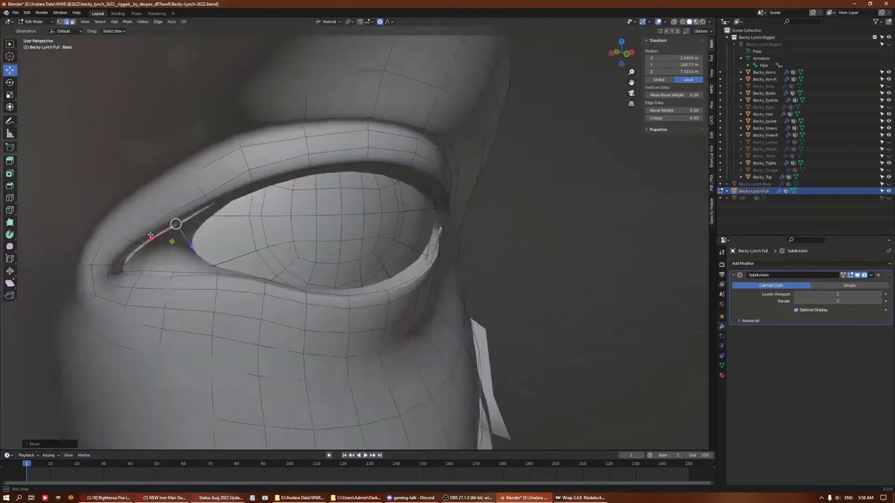
Show Becky_Lashes to check the lid fit around the lashes, then hide it again.
{"action": "middle_click_drag", "start_coordinate": [162, 263], "coordinate": [326, 209]}
{"action": "left_click", "coordinate": [252, 183]}
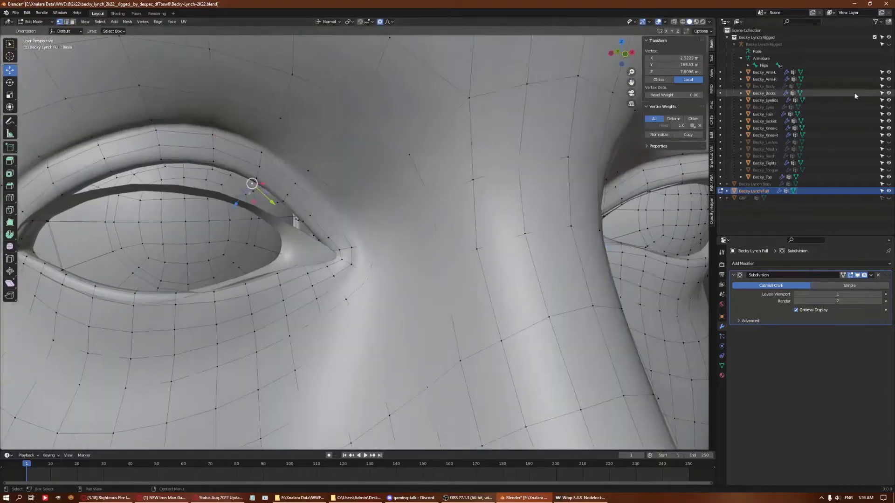
{"action": "left_click", "coordinate": [888, 142]}
{"action": "middle_click_drag", "start_coordinate": [466, 261], "coordinate": [509, 232]}
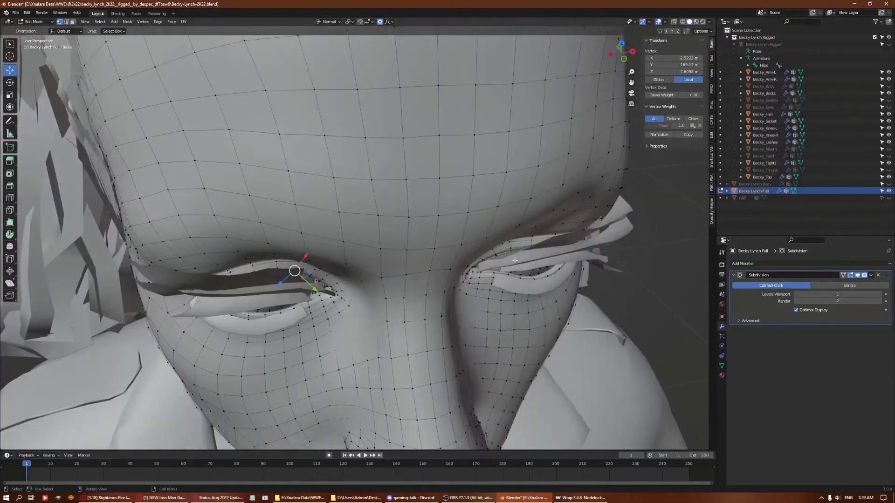
{"action": "left_click", "coordinate": [519, 277]}
{"action": "middle_click_drag", "start_coordinate": [519, 277], "coordinate": [823, 110]}
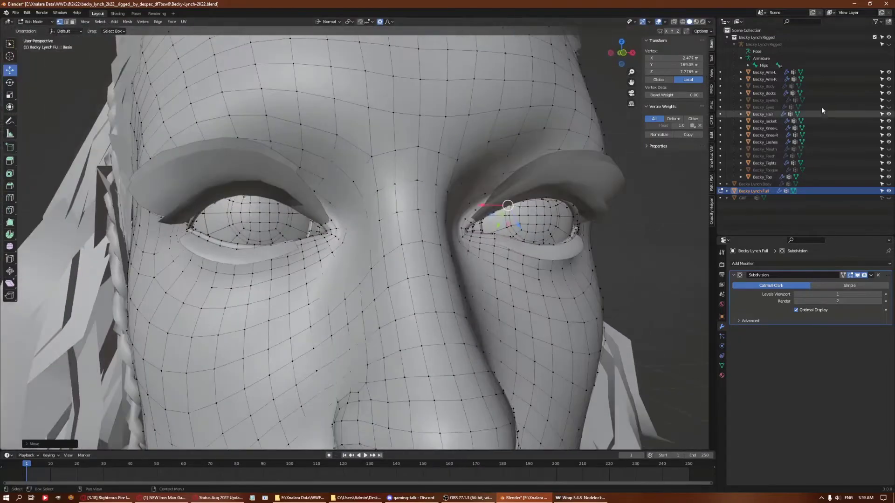
{"action": "left_click", "coordinate": [889, 142]}
{"action": "middle_click_drag", "start_coordinate": [419, 233], "coordinate": [400, 251]}
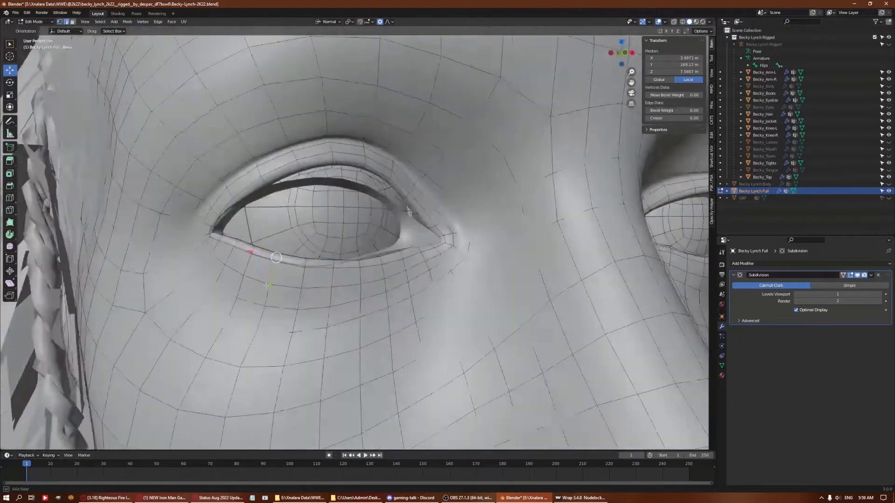
Select the lower-lid edges and nudge them slightly into place.
{"action": "key", "text": "2"}
{"action": "left_click", "coordinate": [400, 250], "text": "alt"}
{"action": "left_click", "coordinate": [399, 251]}
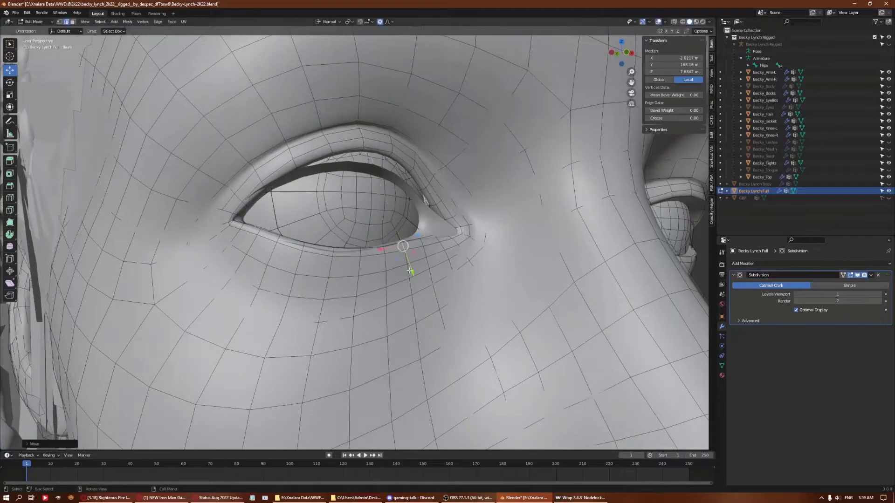
{"action": "left_click_drag", "start_coordinate": [331, 269], "coordinate": [331, 270]}
{"action": "middle_click_drag", "start_coordinate": [330, 270], "coordinate": [337, 144]}
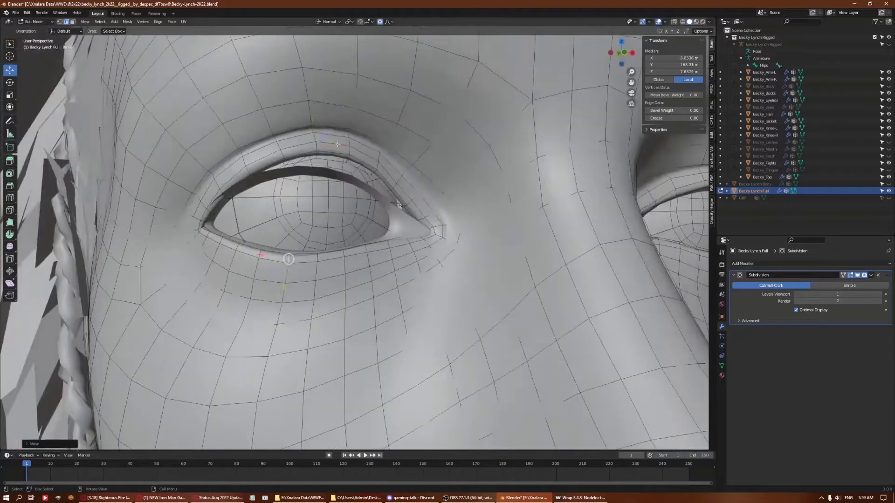
{"action": "scroll", "coordinate": [354, 139], "scroll_direction": "down", "scroll_amount": 4}
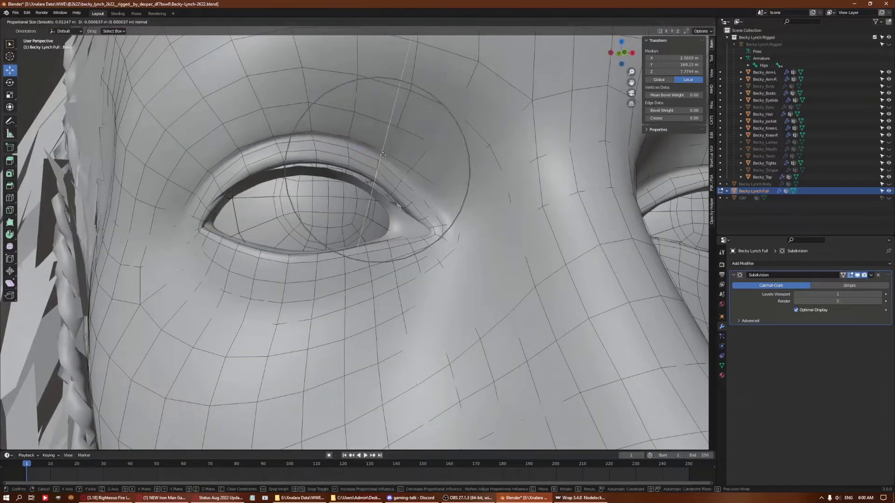
{"action": "left_click", "coordinate": [278, 143]}
Reposition the inner eye-corner vertex and soft-move several upper-lid edges.
{"action": "left_click", "coordinate": [211, 213]}
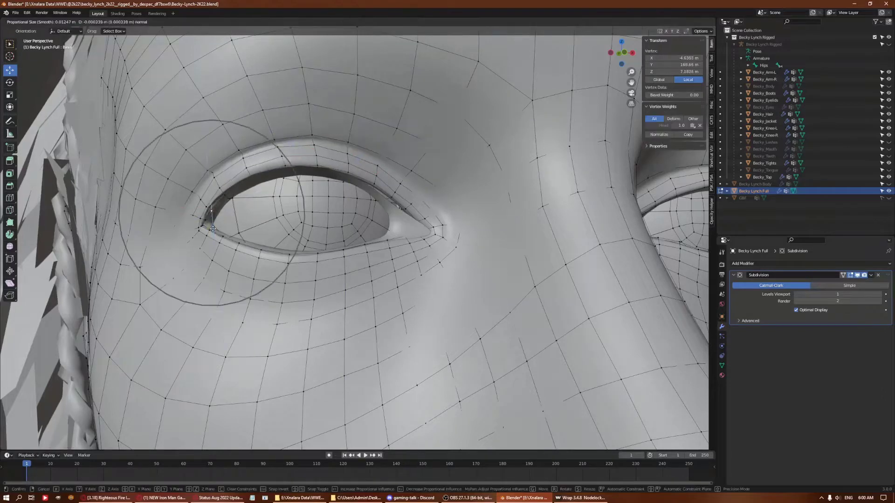
{"action": "left_click", "coordinate": [212, 229]}
{"action": "left_click", "coordinate": [217, 218]}
{"action": "key", "text": "g"}
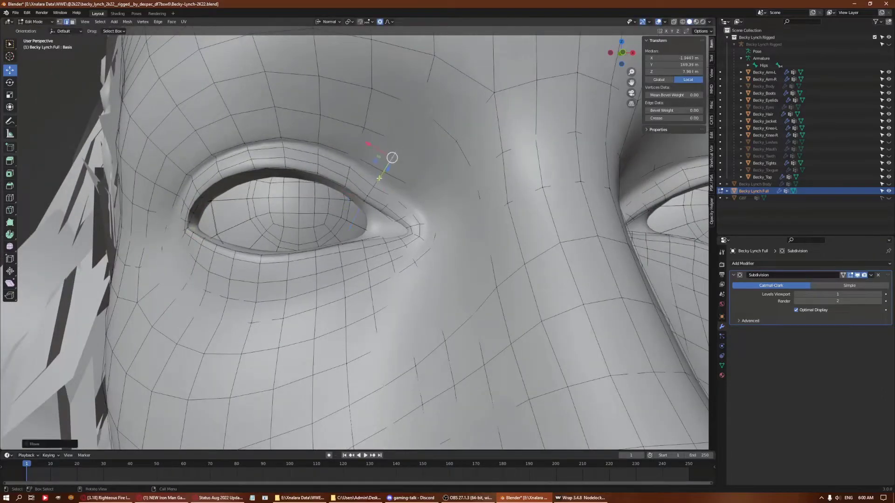
{"action": "left_click", "coordinate": [388, 168]}
{"action": "left_click", "coordinate": [390, 166]}
{"action": "scroll", "coordinate": [323, 199], "scroll_direction": "up", "scroll_amount": 2}
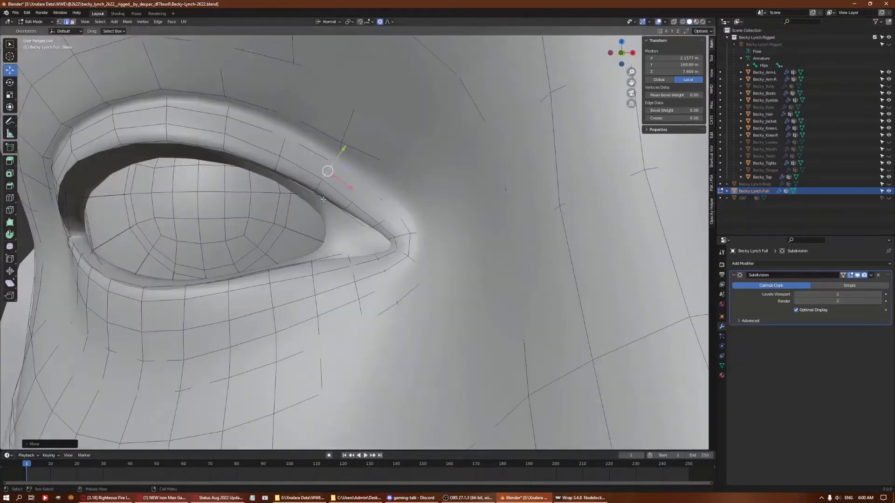
{"action": "left_click", "coordinate": [303, 216]}
{"action": "scroll", "coordinate": [354, 238], "scroll_direction": "down", "scroll_amount": 3}
{"action": "left_click", "coordinate": [323, 271]}
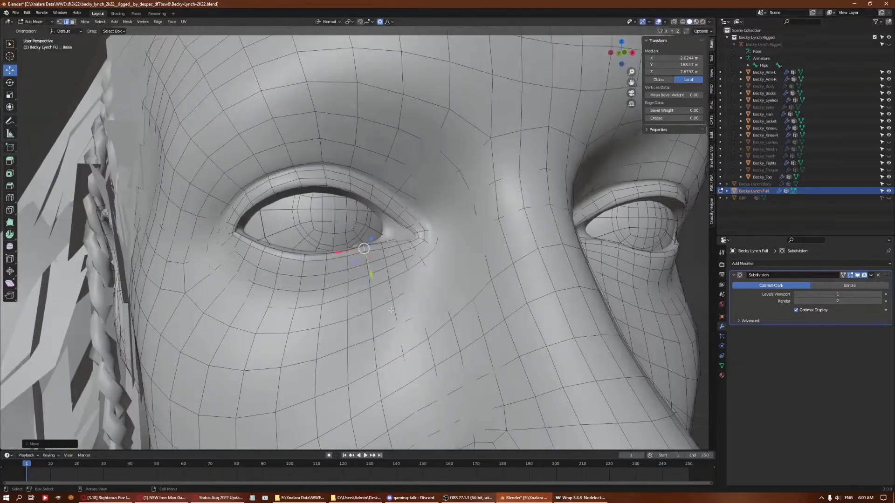
Back in Edit Mode, move the outer eye-corner vertex along one axis.
{"action": "key", "text": "ctrl+Tab"}
{"action": "scroll", "coordinate": [379, 219], "scroll_direction": "up", "scroll_amount": 2}
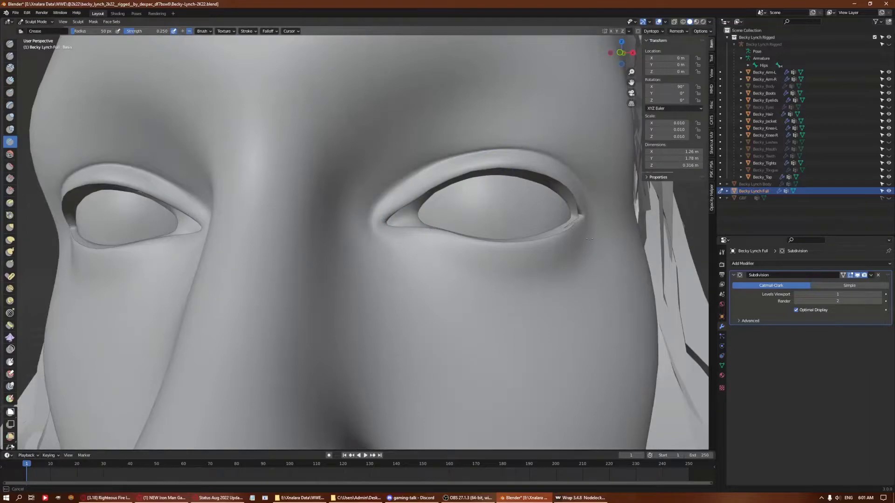
{"action": "key", "text": "Tab"}
{"action": "middle_click_drag", "start_coordinate": [589, 239], "coordinate": [419, 233]}
{"action": "scroll", "coordinate": [419, 228], "scroll_direction": "up", "scroll_amount": 2}
{"action": "left_click", "coordinate": [459, 228]}
{"action": "key", "text": "g"}
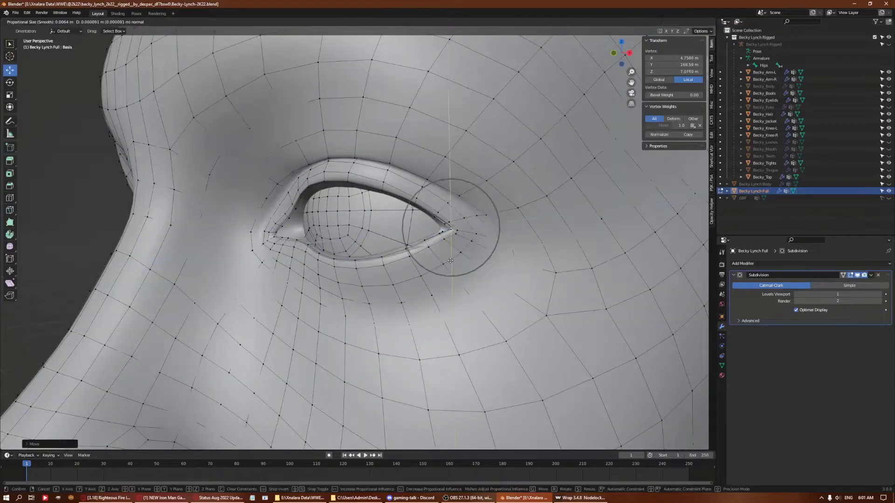
{"action": "scroll", "coordinate": [450, 261], "scroll_direction": "up", "scroll_amount": 5}
{"action": "key", "text": "g"}
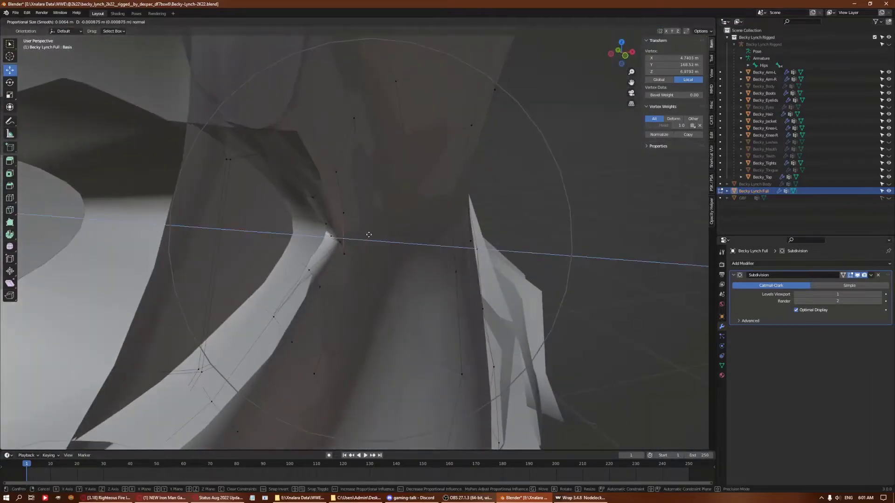
{"action": "left_click", "coordinate": [307, 239]}
{"action": "left_click", "coordinate": [307, 239]}
Pull the outer eye-corner vertex into its final place with another soft move.
{"action": "scroll", "coordinate": [233, 238], "scroll_direction": "down", "scroll_amount": 3}
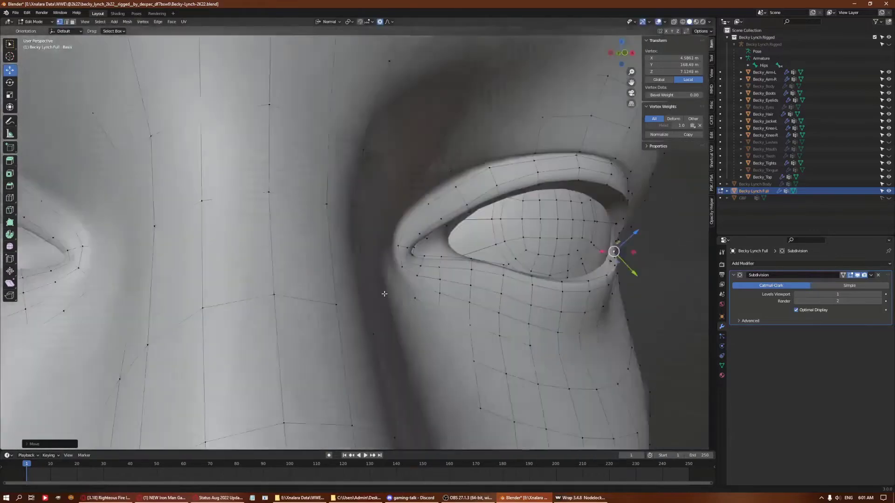
{"action": "scroll", "coordinate": [165, 236], "scroll_direction": "down", "scroll_amount": 2}
{"action": "key", "text": "g"}
{"action": "mouse_move", "coordinate": [191, 244]}
{"action": "middle_mouse_down"}
{"action": "mouse_move", "coordinate": [308, 306]}
{"action": "mouse_move", "coordinate": [323, 232]}
{"action": "middle_mouse_up"}
{"action": "scroll", "coordinate": [286, 301], "scroll_direction": "down", "scroll_amount": 5}
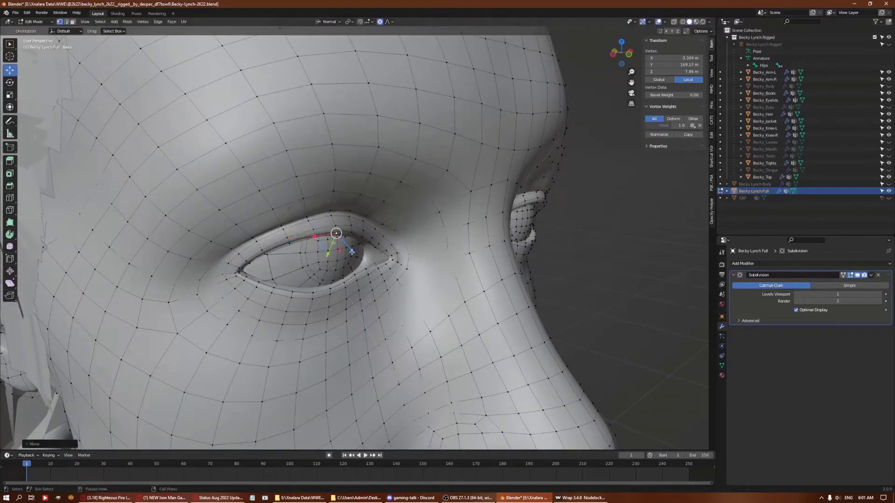
{"action": "scroll", "coordinate": [264, 251], "scroll_direction": "down", "scroll_amount": 3}
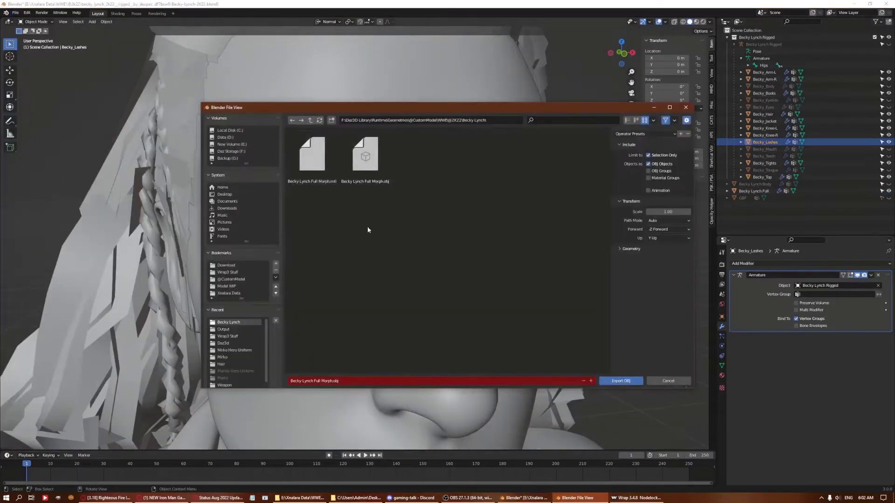
Open the character's Hair folder and turn the bottom Timeline area into a UV Editor.
{"action": "key", "text": "BackSpace"}
{"action": "double_click", "coordinate": [351, 152]}
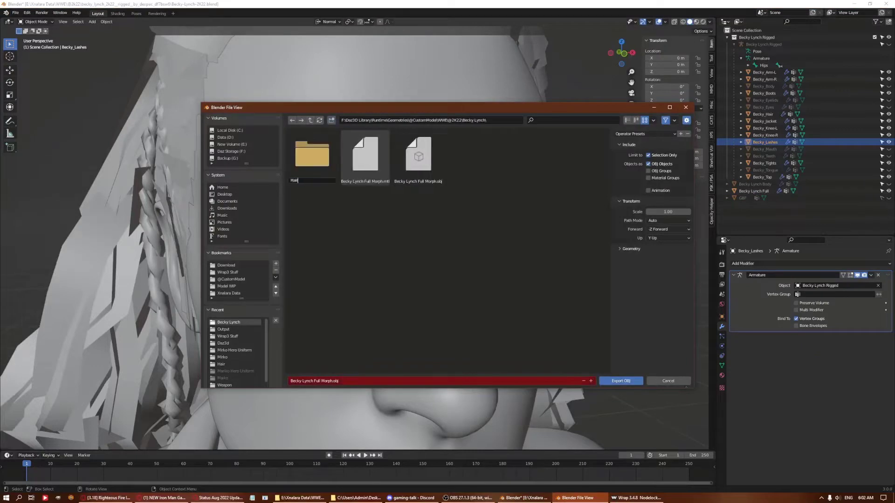
{"action": "double_click", "coordinate": [312, 154]}
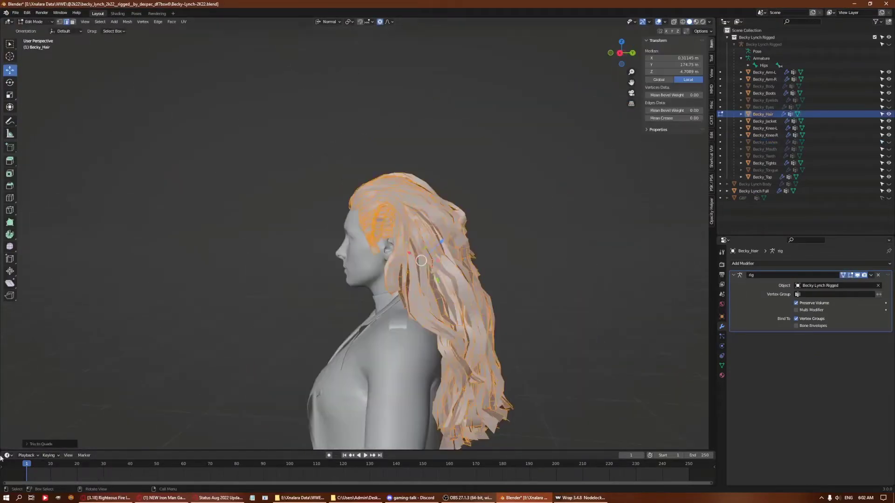
{"action": "left_click", "coordinate": [6, 456]}
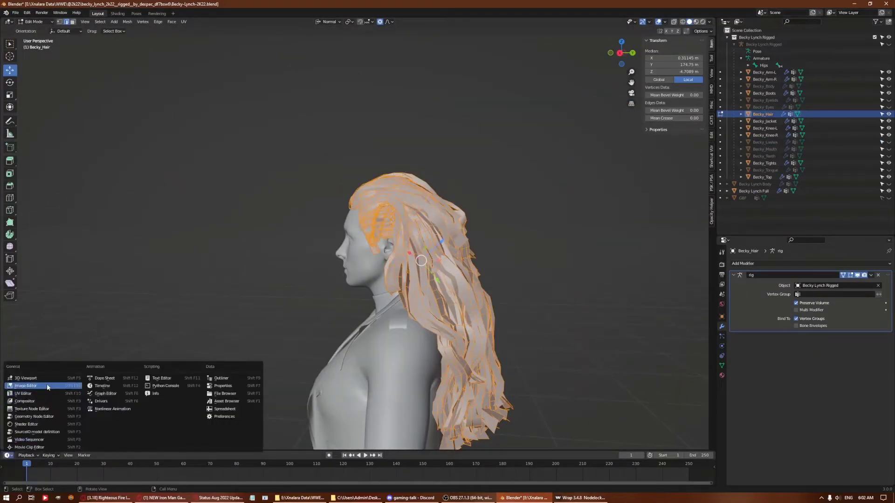
{"action": "left_click", "coordinate": [23, 393]}
{"action": "left_click", "coordinate": [6, 455]}
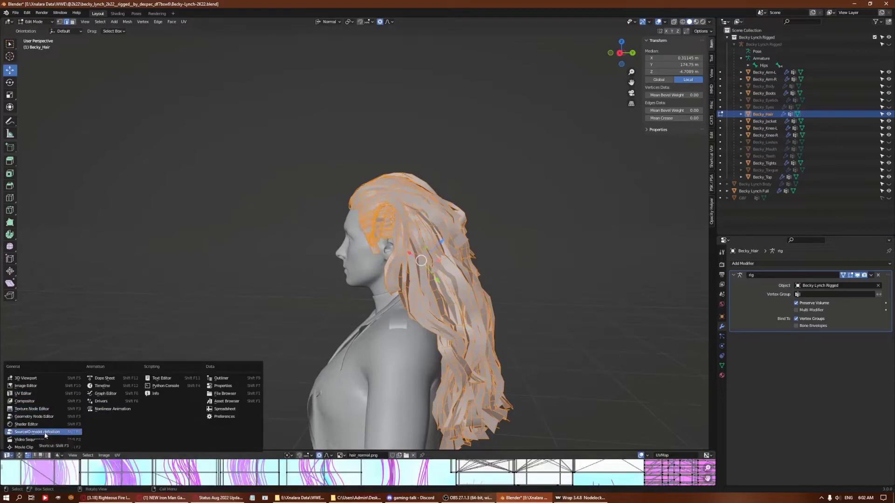
{"action": "left_click", "coordinate": [6, 455]}
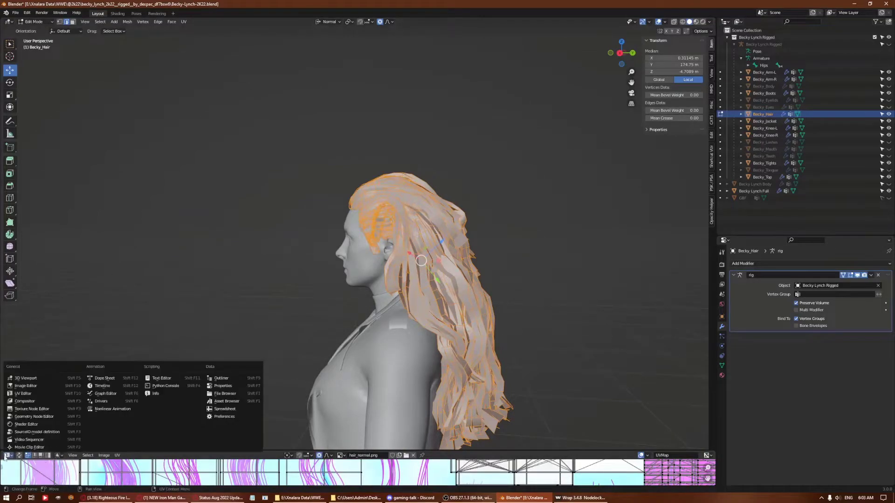
{"action": "left_click", "coordinate": [42, 385]}
Enlarge the UV Editor, select all Becky_Hair UVs, and begin picking stray island edges.
{"action": "left_click_drag", "start_coordinate": [279, 451], "coordinate": [280, 195]}
{"action": "scroll", "coordinate": [335, 419], "scroll_direction": "up", "scroll_amount": 2}
{"action": "scroll", "coordinate": [335, 421], "scroll_direction": "up", "scroll_amount": 2}
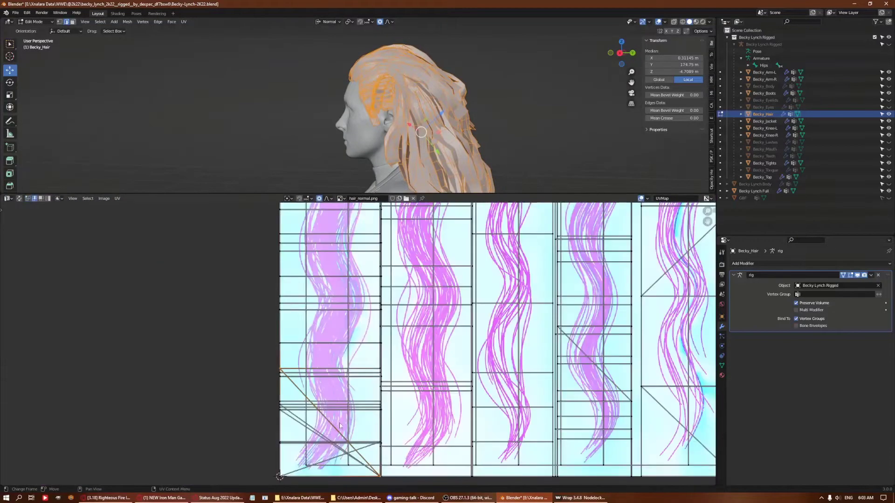
{"action": "key", "text": "a"}
{"action": "left_click_drag", "start_coordinate": [373, 194], "coordinate": [372, 382]}
{"action": "key", "text": "x"}
{"action": "left_click", "coordinate": [410, 261]}
Select a hair island's stray edges in the enlarged UV Editor and dissolve them.
{"action": "mouse_move", "coordinate": [410, 261]}
{"action": "middle_mouse_down"}
{"action": "mouse_move", "coordinate": [422, 316]}
{"action": "mouse_move", "coordinate": [523, 194]}
{"action": "middle_mouse_up"}
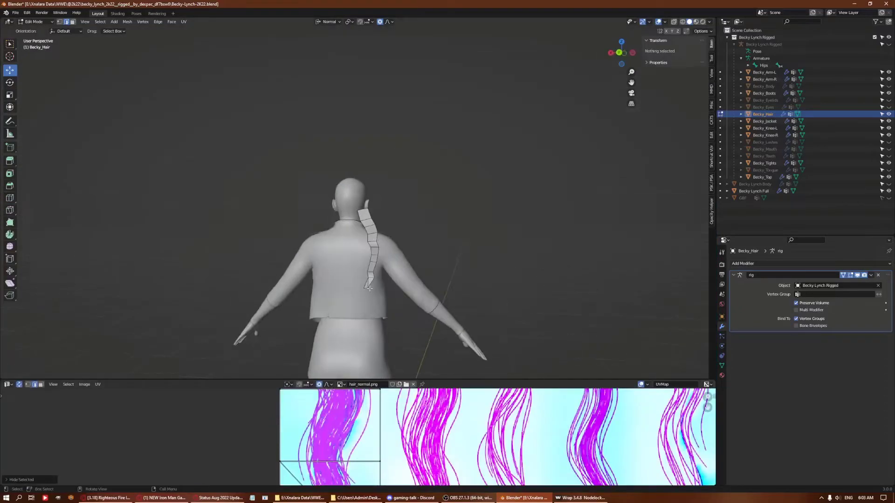
{"action": "key", "text": "ctrl+z"}
{"action": "left_click_drag", "start_coordinate": [373, 381], "coordinate": [373, 226]}
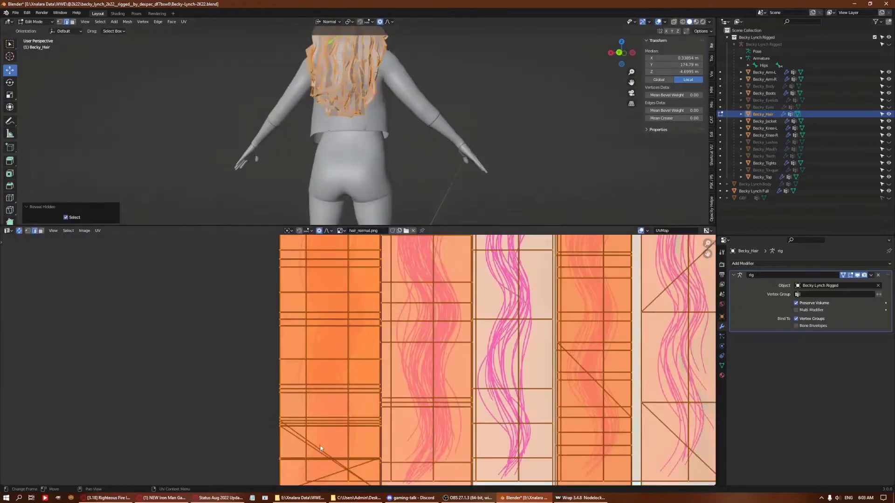
{"action": "left_click", "coordinate": [363, 382]}
{"action": "scroll", "coordinate": [363, 382], "scroll_direction": "down", "scroll_amount": 4}
{"action": "key", "text": "ctrl+shift+z"}
{"action": "key", "text": "x"}
{"action": "left_click", "coordinate": [422, 140]}
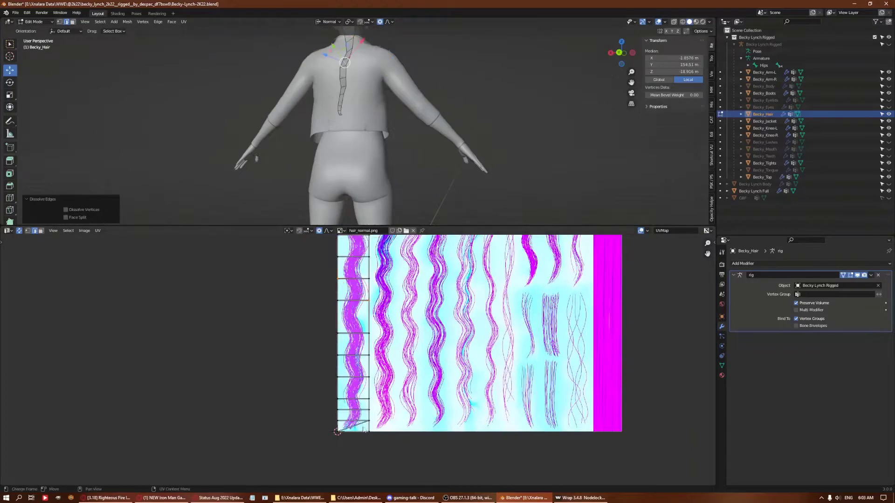
Undo and redo the dissolve to compare results, then restore the full hair mesh.
{"action": "middle_click_drag", "start_coordinate": [422, 140], "coordinate": [396, 165]}
{"action": "key", "text": "ctrl+z"}
{"action": "key", "text": "ctrl+shift+z"}
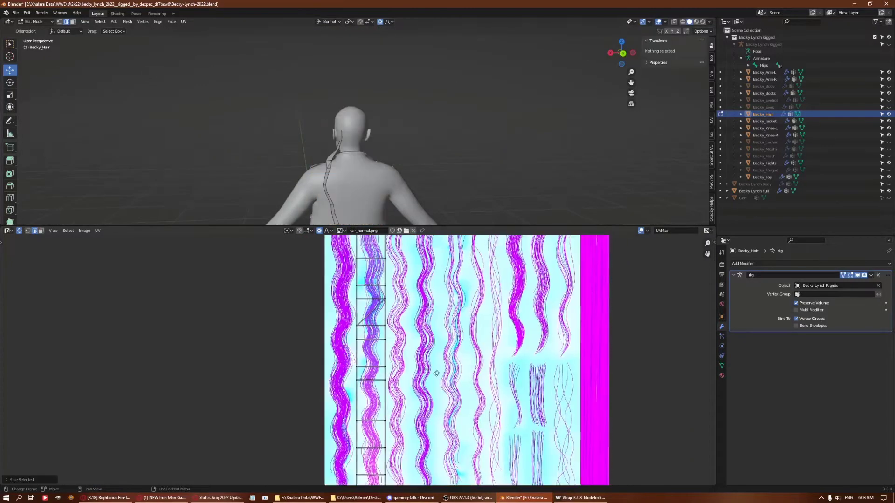
{"action": "key", "text": "x"}
{"action": "key", "text": "ctrl+z"}
{"action": "key", "text": "ctrl+shift+z"}
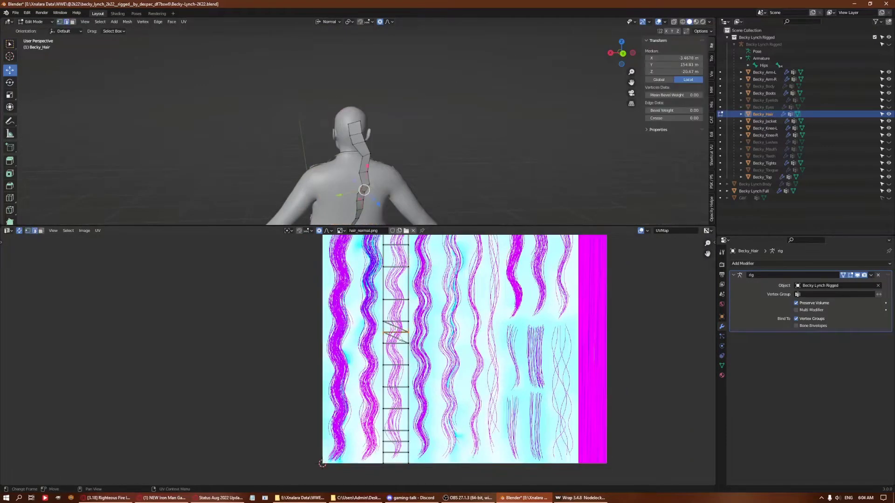
{"action": "key", "text": "x"}
{"action": "key", "text": "Escape"}
{"action": "key", "text": "ctrl+z"}
{"action": "key", "text": "ctrl+z"}
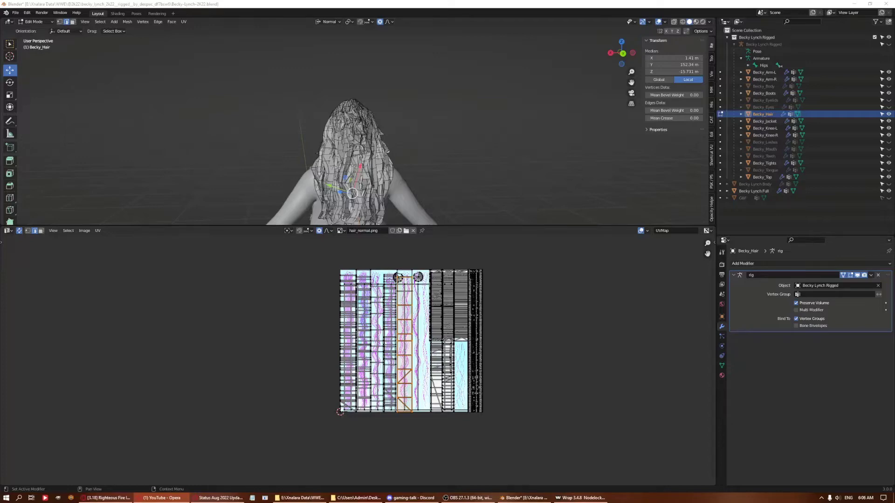
Undo the accidental whole-mesh dissolve and bring the hidden hair geometry back.
{"action": "scroll", "coordinate": [410, 414], "scroll_direction": "up", "scroll_amount": 3}
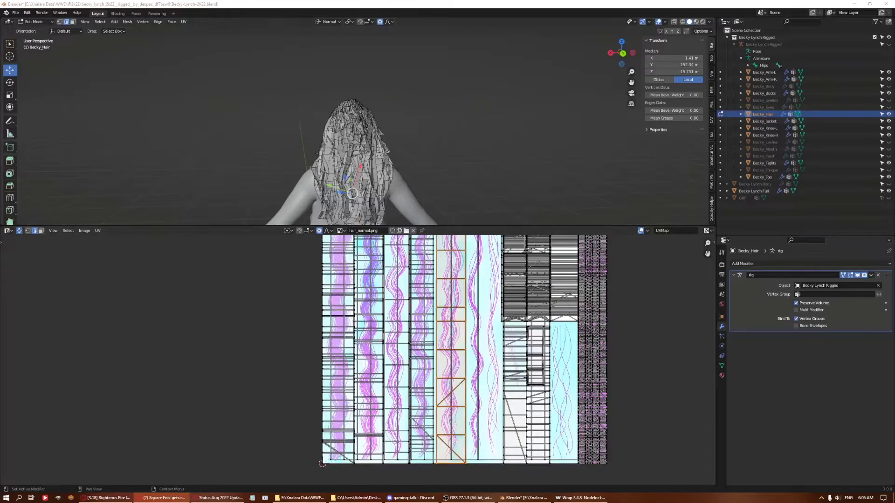
{"action": "key", "text": "a"}
{"action": "key", "text": "x"}
{"action": "left_click", "coordinate": [486, 108]}
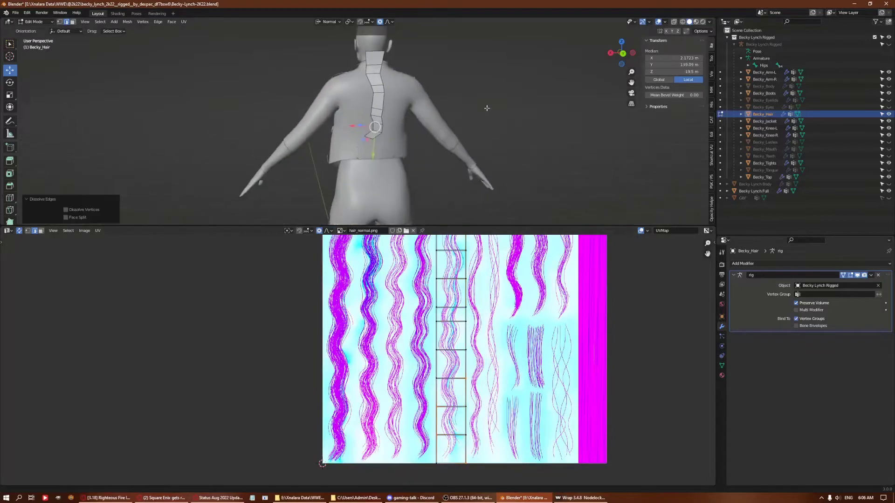
{"action": "key", "text": "ctrl+z"}
{"action": "key", "text": "ctrl+z"}
{"action": "key", "text": "ctrl+z"}
{"action": "key", "text": "alt+h"}
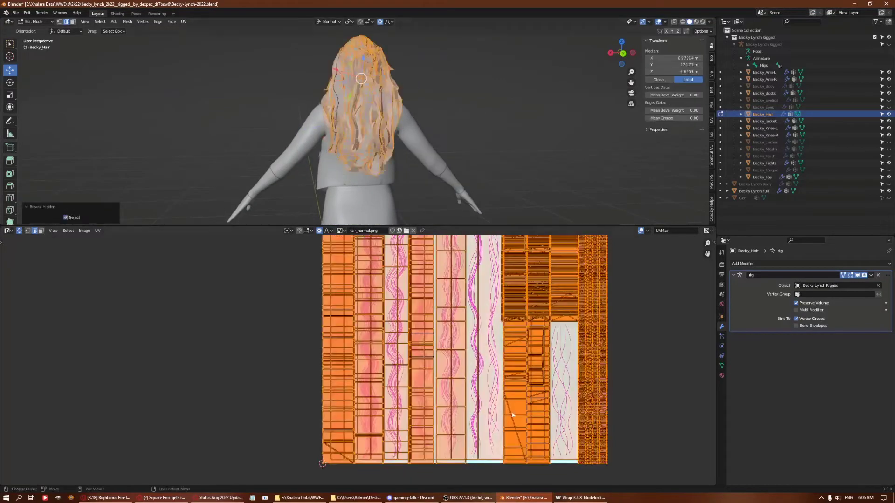
{"action": "key", "text": "ctrl+z"}
{"action": "key", "text": "ctrl+alt+z"}
Isolate and frame a hair card near the ear, restoring its earlier edge selection.
{"action": "left_click", "coordinate": [489, 124]}
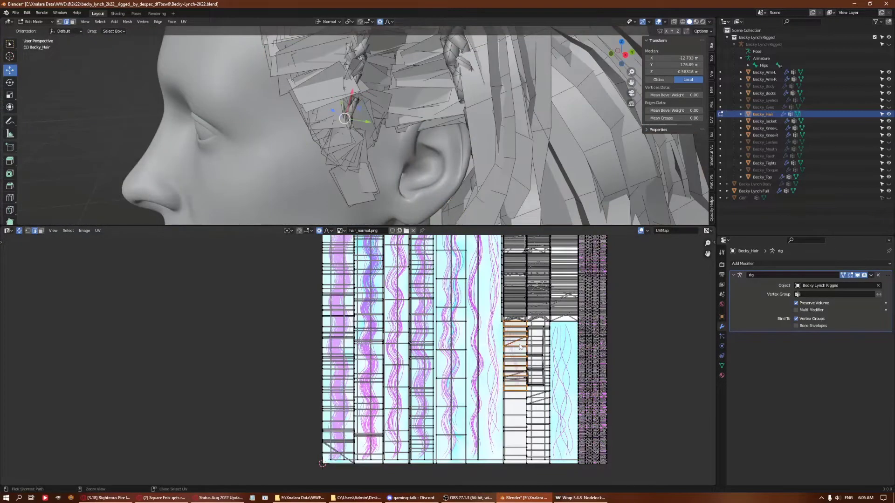
{"action": "key", "text": "a"}
{"action": "key", "text": "h"}
{"action": "key", "text": "ctrl+z"}
{"action": "key", "text": "ctrl+z"}
{"action": "key", "text": "h"}
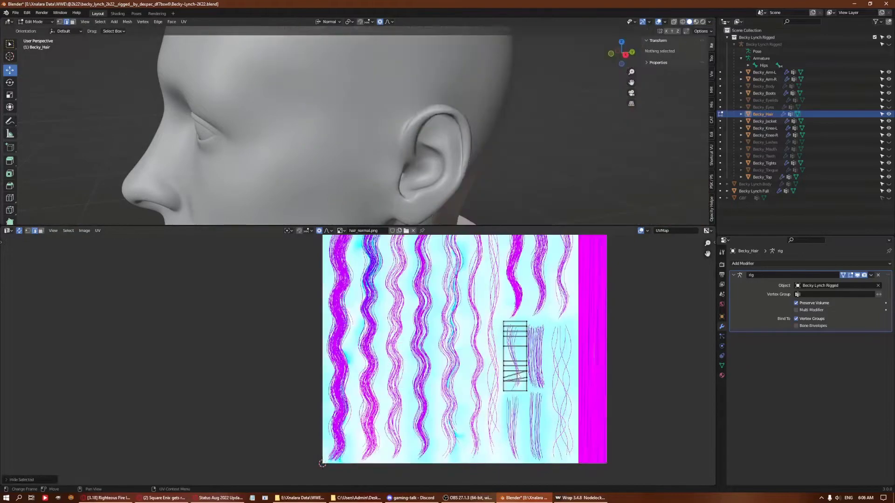
{"action": "key", "text": "ctrl+z"}
{"action": "key", "text": "ctrl+z"}
{"action": "key", "text": "ctrl+z"}
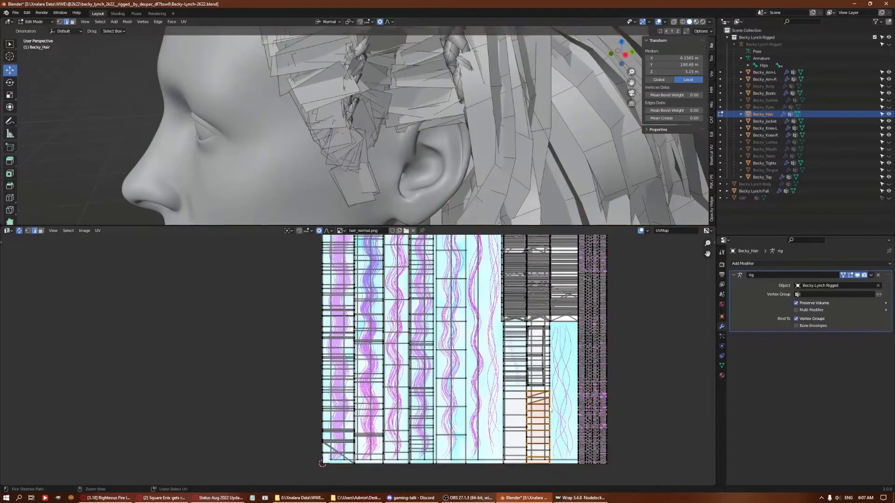
{"action": "key", "text": "ctrl+z"}
{"action": "key", "text": "ctrl+z"}
{"action": "key", "text": "KP_Decimal"}
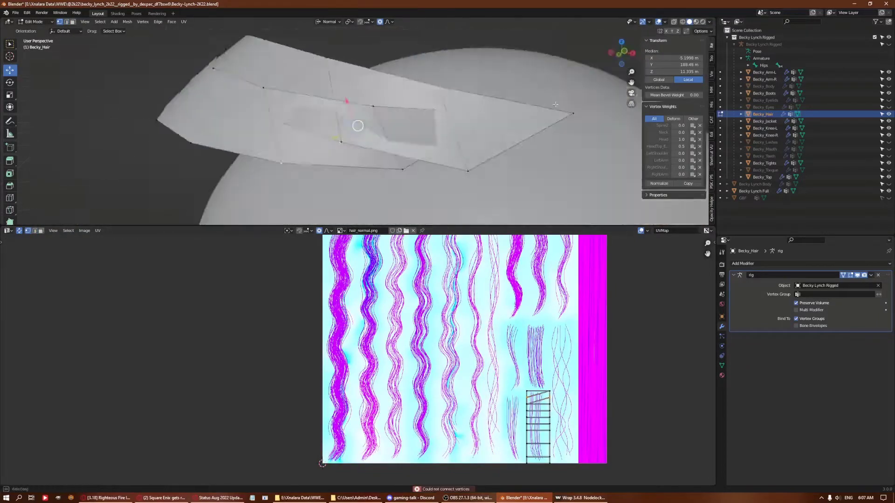
{"action": "key", "text": "ctrl+z"}
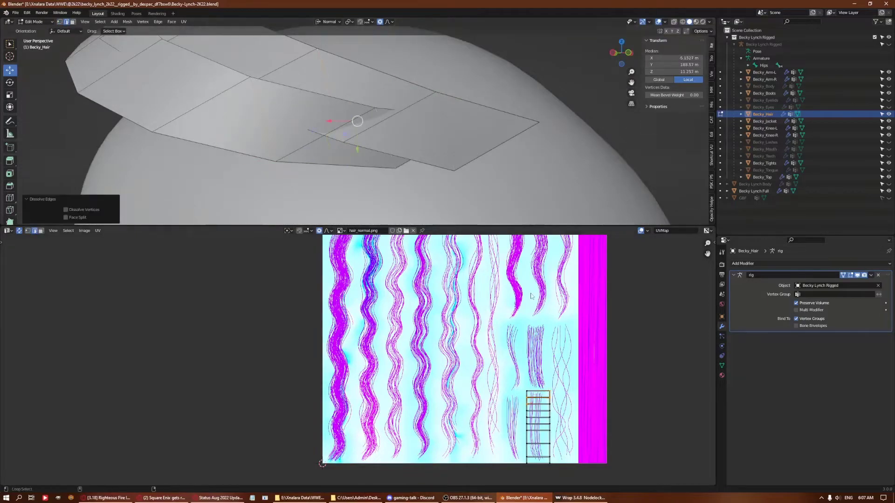
{"action": "key", "text": "ctrl+z"}
Dissolve the selected stray edges on that hair-card UV island.
{"action": "key", "text": "ctrl+z"}
{"action": "key", "text": "ctrl+z"}
{"action": "key", "text": "ctrl+z"}
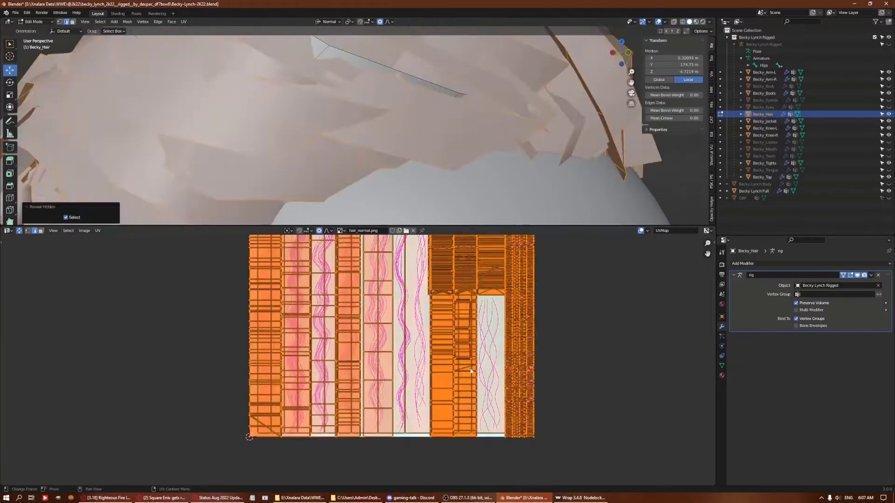
{"action": "key", "text": "ctrl+shift+z"}
{"action": "key", "text": "x"}
{"action": "left_click", "coordinate": [506, 194]}
{"action": "key", "text": "ctrl+z"}
{"action": "key", "text": "x"}
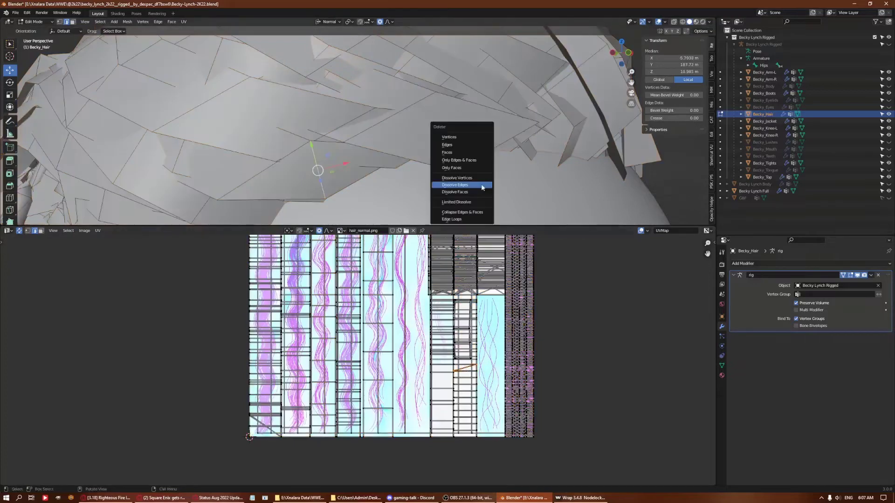
{"action": "left_click", "coordinate": [482, 186]}
{"action": "scroll", "coordinate": [430, 409], "scroll_direction": "up", "scroll_amount": 3}
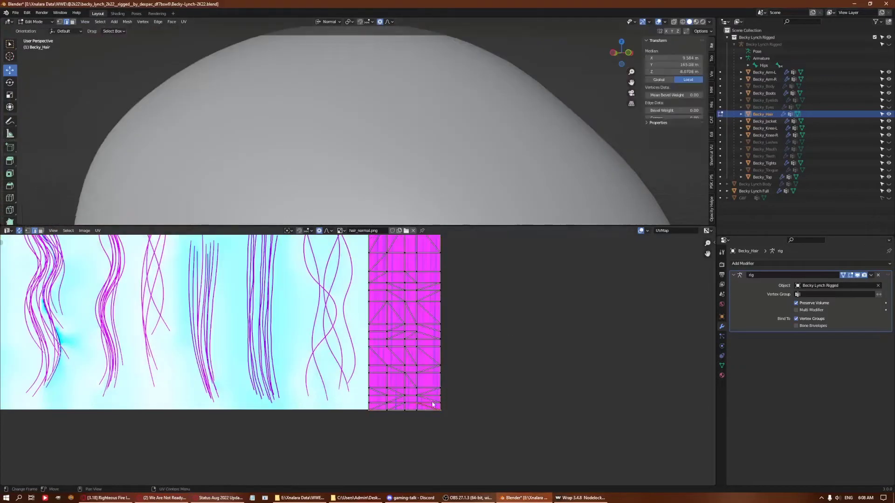
Dissolve the currently selected edges through the right-click edge menu.
{"action": "mouse_move", "coordinate": [522, 137]}
{"action": "middle_mouse_down"}
{"action": "mouse_move", "coordinate": [380, 172]}
{"action": "mouse_move", "coordinate": [416, 436]}
{"action": "middle_mouse_up"}
{"action": "scroll", "coordinate": [416, 436], "scroll_direction": "up", "scroll_amount": 2}
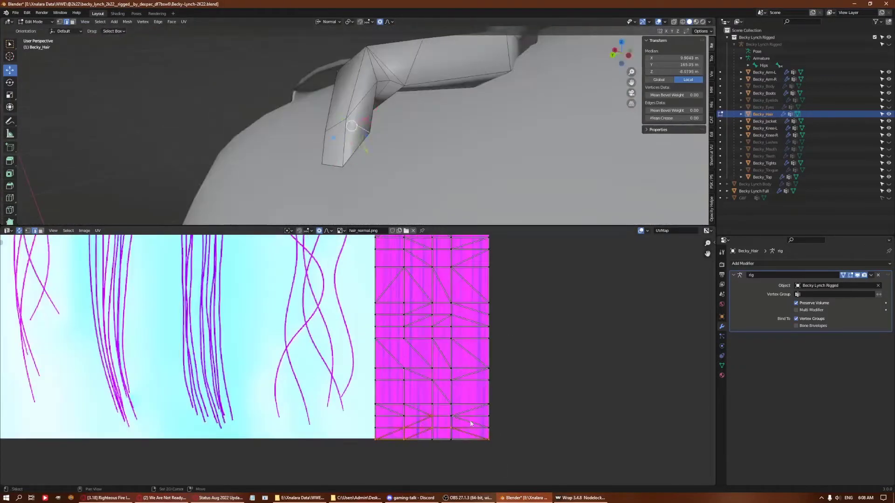
{"action": "right_click", "coordinate": [460, 135]}
{"action": "left_click", "coordinate": [460, 135]}
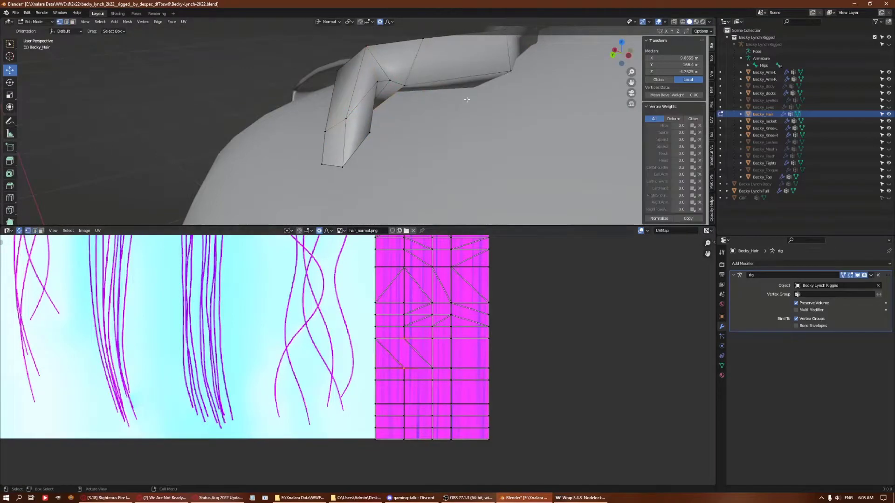
Select stray diagonal edges across the magenta scalp block, panning between them.
{"action": "left_click", "coordinate": [446, 321], "text": "shift"}
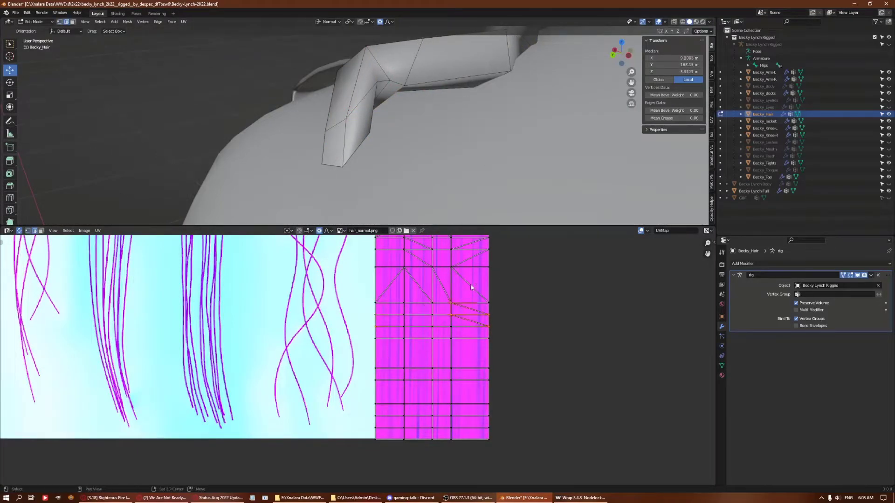
{"action": "mouse_move", "coordinate": [469, 289]}
{"action": "middle_mouse_down"}
{"action": "mouse_move", "coordinate": [434, 346]}
{"action": "mouse_move", "coordinate": [379, 341]}
{"action": "middle_mouse_up"}
{"action": "left_click", "coordinate": [433, 346], "text": "shift"}
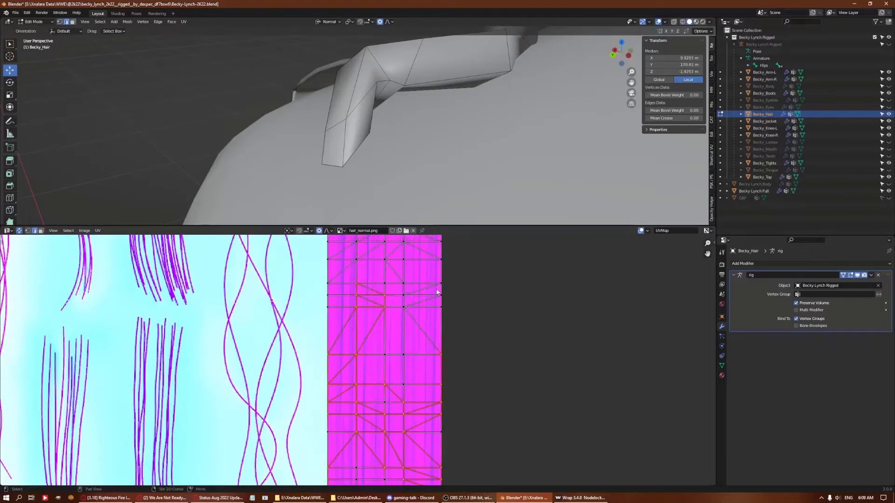
{"action": "middle_click_drag", "start_coordinate": [397, 273], "coordinate": [406, 280]}
{"action": "left_click", "coordinate": [425, 326], "text": "shift"}
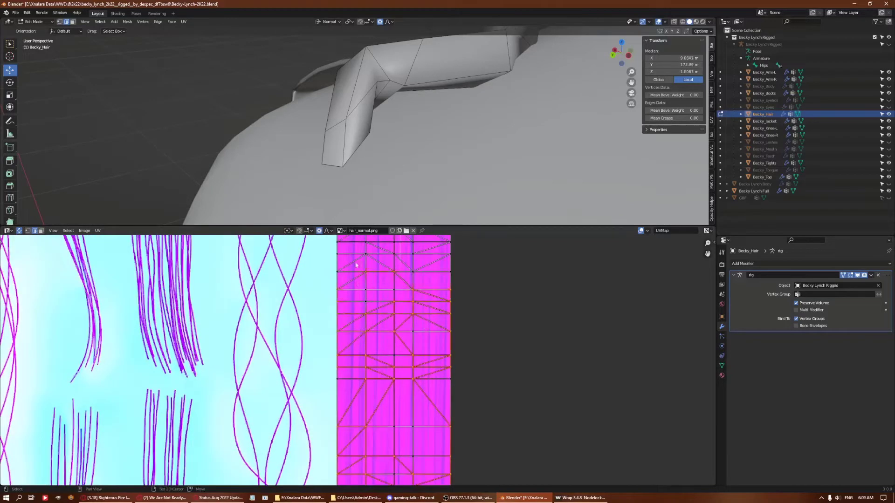
{"action": "middle_click_drag", "start_coordinate": [431, 354], "coordinate": [426, 355]}
{"action": "left_click", "coordinate": [422, 356]}
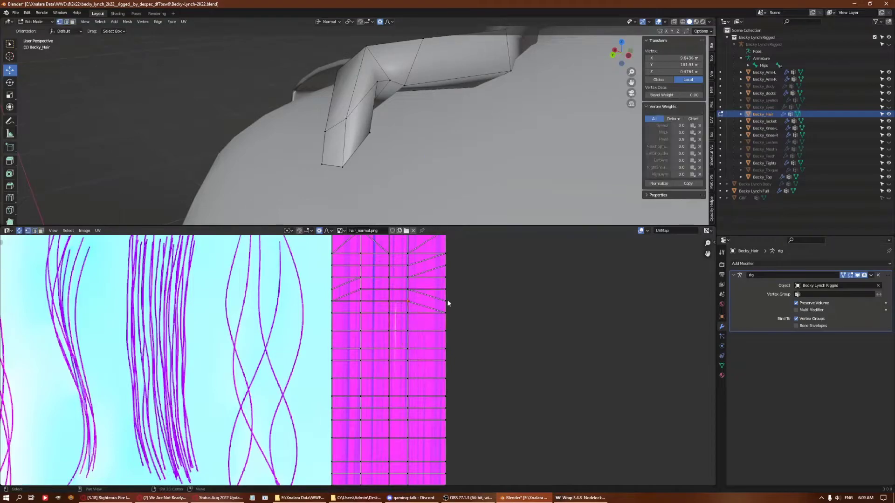
{"action": "middle_click_drag", "start_coordinate": [447, 303], "coordinate": [436, 421]}
{"action": "left_click", "coordinate": [410, 402]}
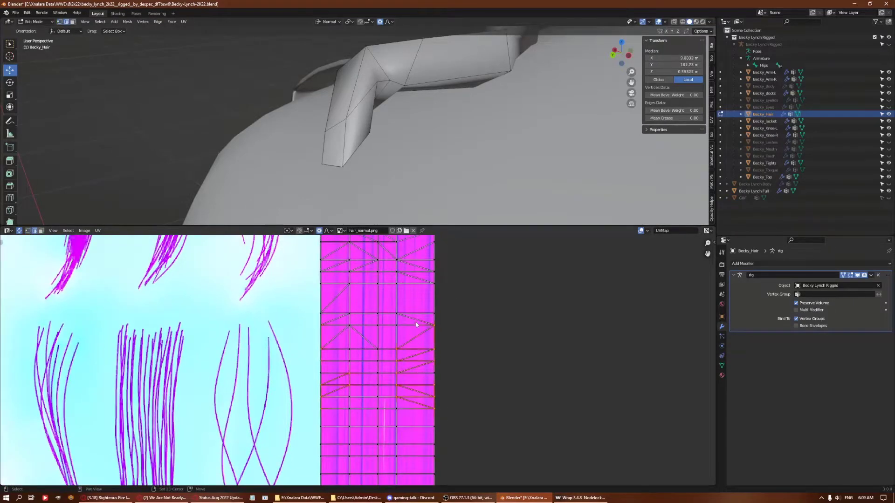
{"action": "middle_click_drag", "start_coordinate": [345, 260], "coordinate": [330, 354]}
{"action": "left_click", "coordinate": [353, 333]}
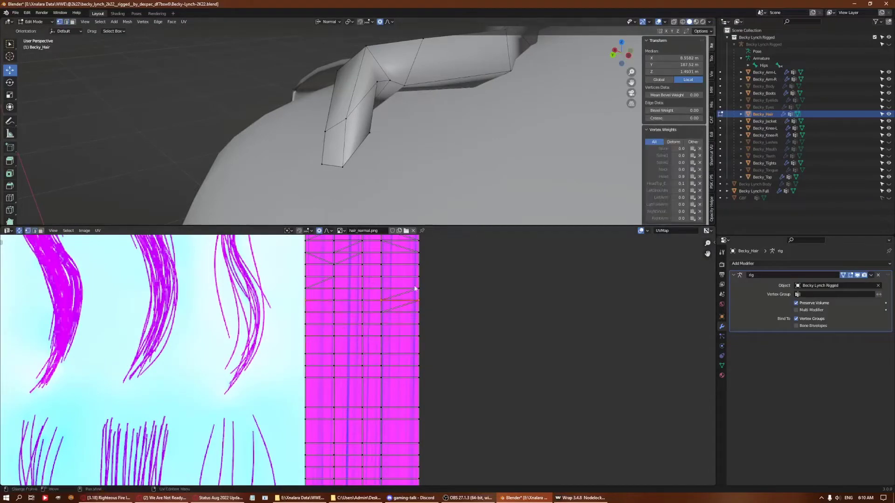
{"action": "middle_click_drag", "start_coordinate": [402, 255], "coordinate": [409, 339]}
{"action": "left_click", "coordinate": [409, 339]}
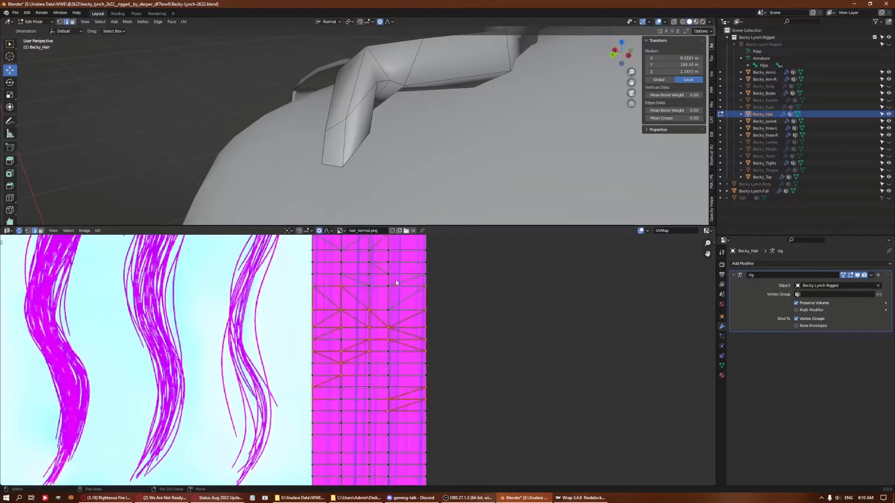
Select the remaining stray diagonal edges near the block's left and top, then dissolve them.
{"action": "middle_click_drag", "start_coordinate": [396, 282], "coordinate": [348, 316]}
{"action": "left_click", "coordinate": [348, 316]}
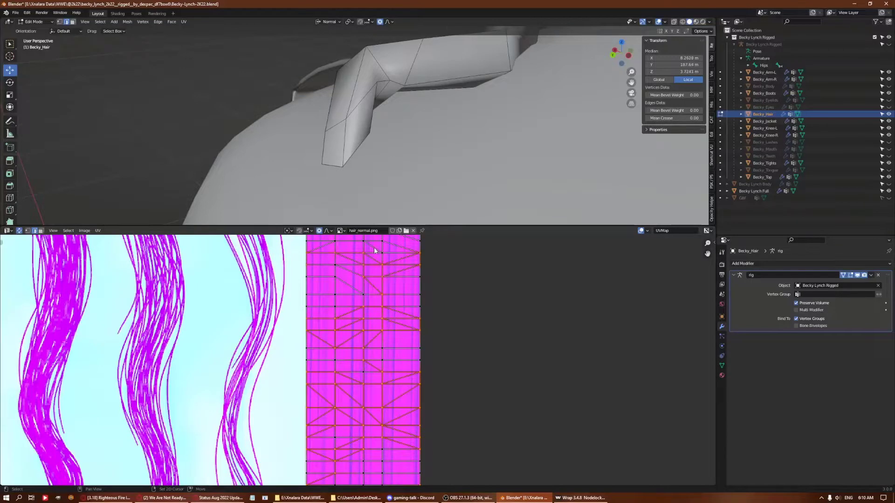
{"action": "middle_click_drag", "start_coordinate": [375, 261], "coordinate": [349, 372]}
{"action": "left_click", "coordinate": [349, 372]}
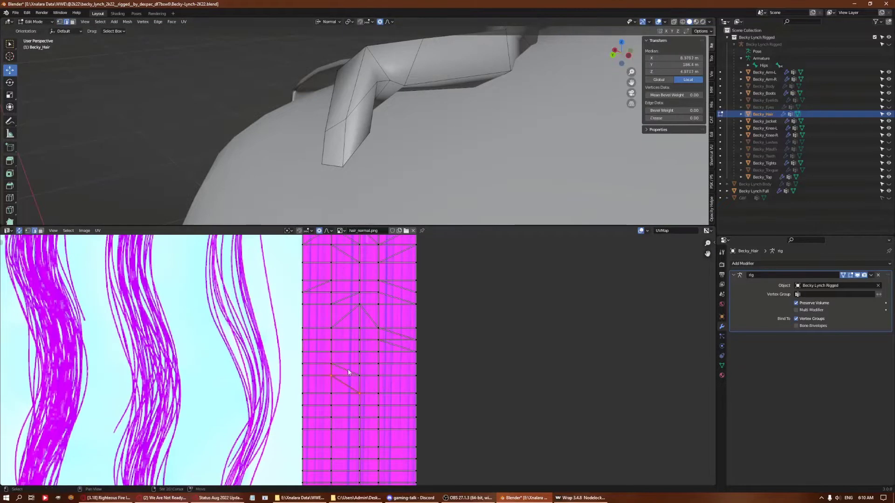
{"action": "middle_click_drag", "start_coordinate": [346, 303], "coordinate": [330, 317]}
{"action": "left_click", "coordinate": [383, 360]}
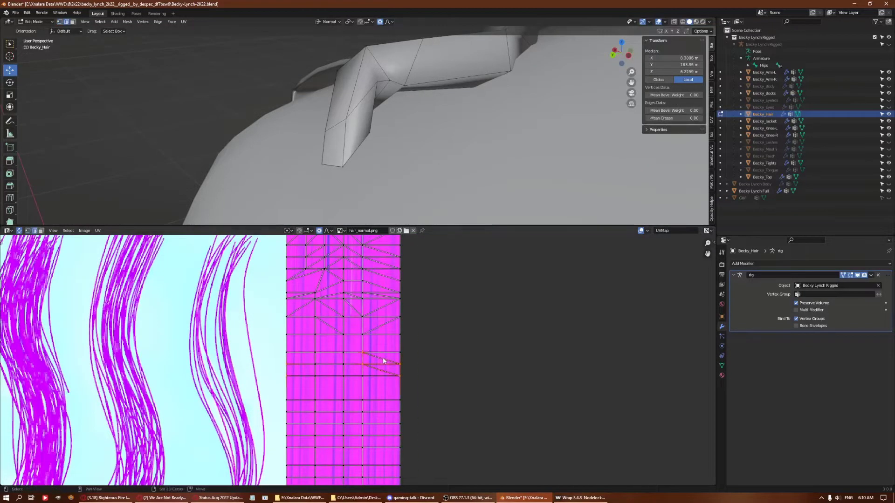
{"action": "scroll", "coordinate": [373, 300], "scroll_direction": "up", "scroll_amount": 2}
{"action": "left_click", "coordinate": [371, 301]}
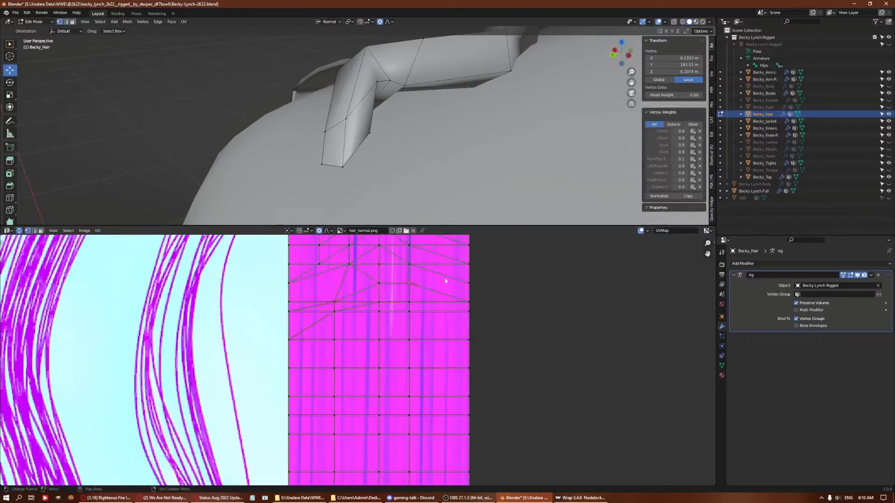
{"action": "middle_click_drag", "start_coordinate": [445, 281], "coordinate": [447, 334]}
{"action": "left_click", "coordinate": [356, 359]}
{"action": "left_click", "coordinate": [328, 330]}
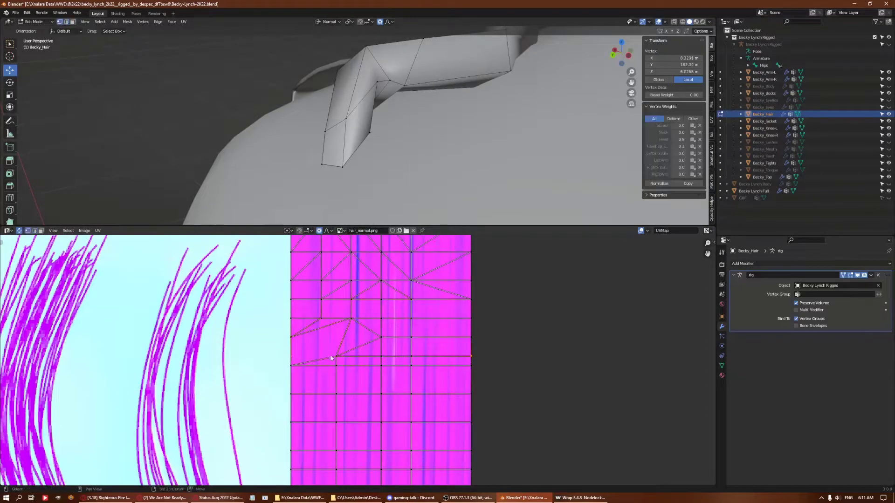
{"action": "left_click", "coordinate": [326, 332]}
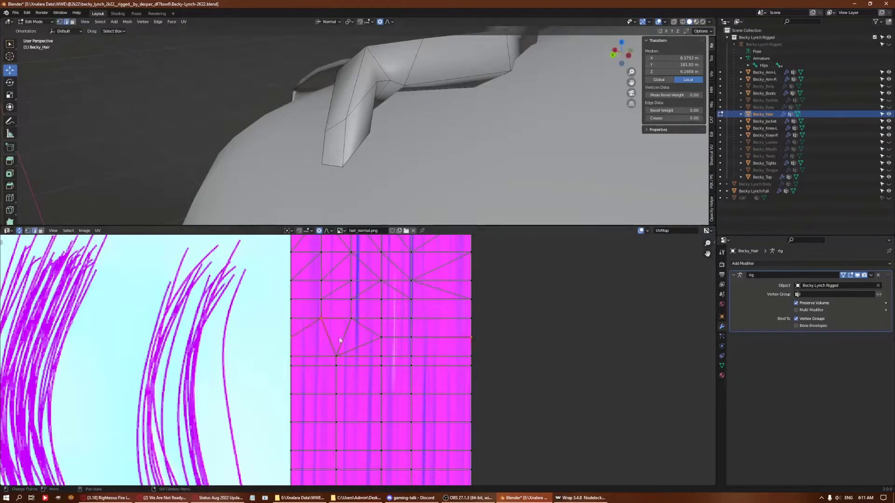
{"action": "key", "text": "ctrl+x"}
{"action": "middle_click_drag", "start_coordinate": [340, 340], "coordinate": [325, 404]}
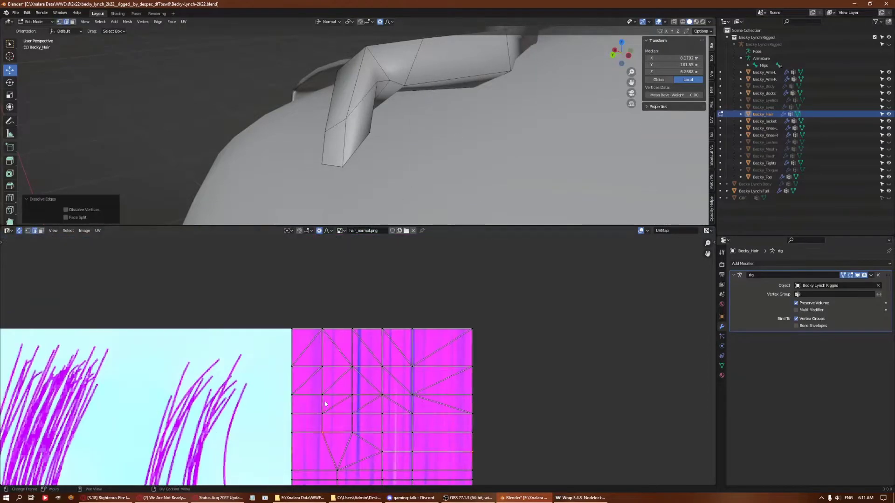
{"action": "scroll", "coordinate": [304, 351], "scroll_direction": "down", "scroll_amount": 3}
Select stray diagonal edges on several hair-card strips, including the lower ladder rungs.
{"action": "key", "text": "a"}
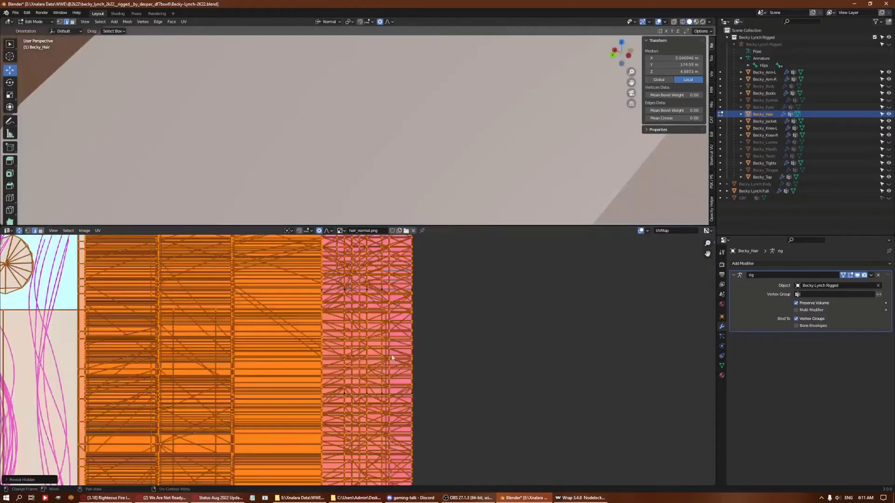
{"action": "left_click", "coordinate": [295, 331]}
{"action": "scroll", "coordinate": [295, 331], "scroll_direction": "down", "scroll_amount": 3}
{"action": "left_click", "coordinate": [355, 179]}
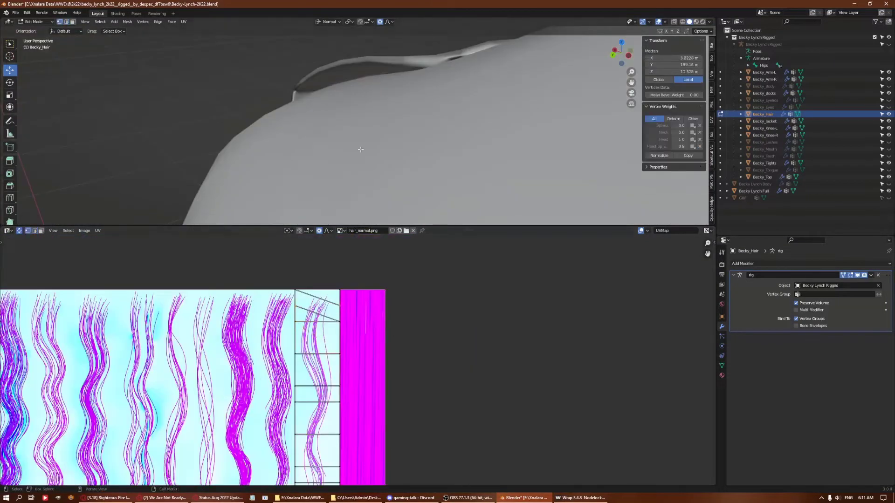
{"action": "key", "text": "a"}
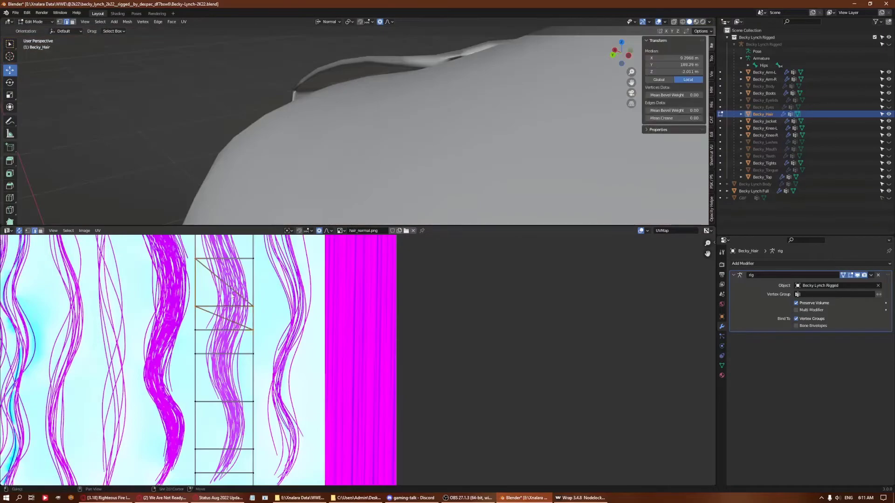
{"action": "scroll", "coordinate": [354, 289], "scroll_direction": "down", "scroll_amount": 1}
{"action": "left_click", "coordinate": [291, 322]}
{"action": "left_click", "coordinate": [293, 332]}
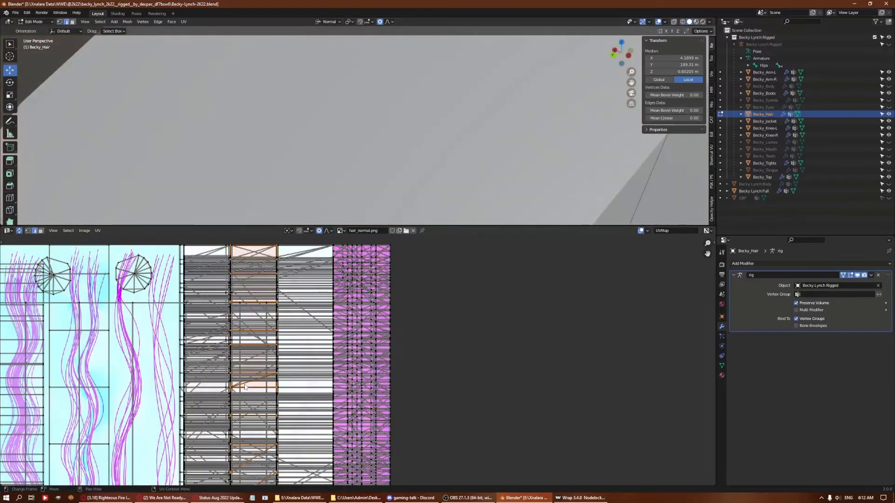
{"action": "left_click", "coordinate": [310, 383]}
{"action": "middle_click_drag", "start_coordinate": [310, 383], "coordinate": [314, 347]}
{"action": "left_click", "coordinate": [297, 414]}
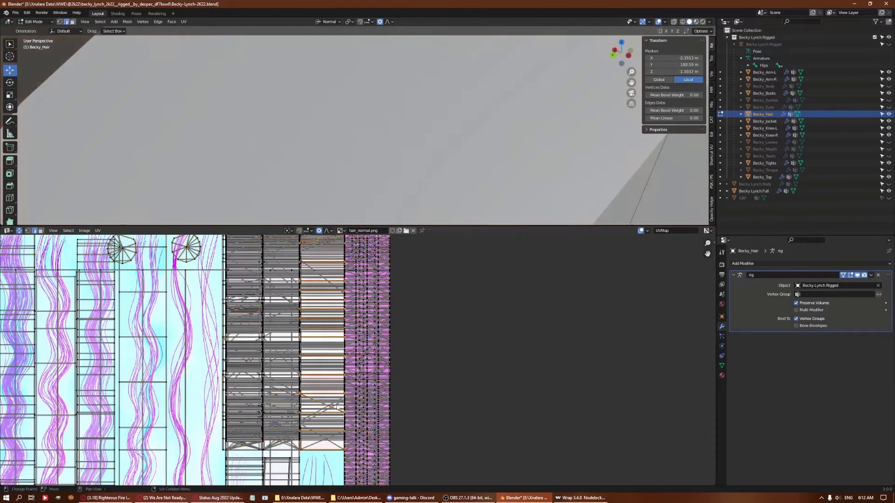
Select the top rung of the ladder strip and hide the selected hair geometry.
{"action": "scroll", "coordinate": [356, 283], "scroll_direction": "up", "scroll_amount": 2}
{"action": "middle_click_drag", "start_coordinate": [345, 289], "coordinate": [298, 283]}
{"action": "left_click", "coordinate": [299, 283]}
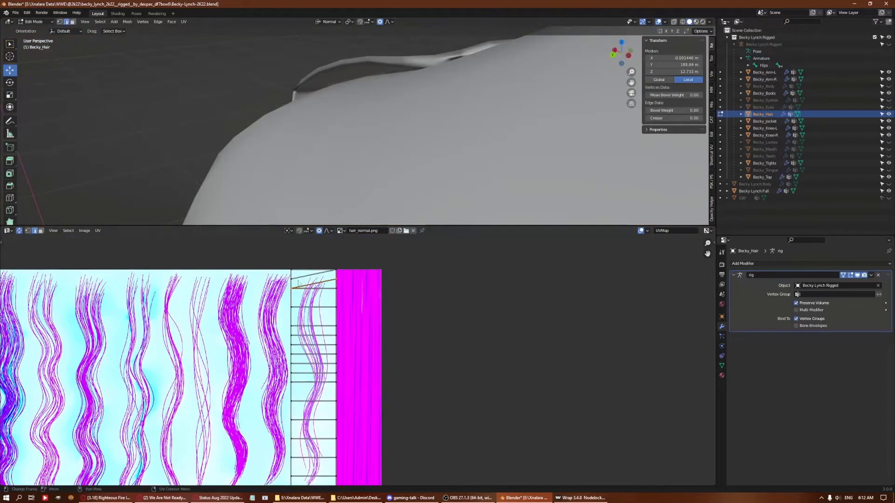
{"action": "key", "text": "a"}
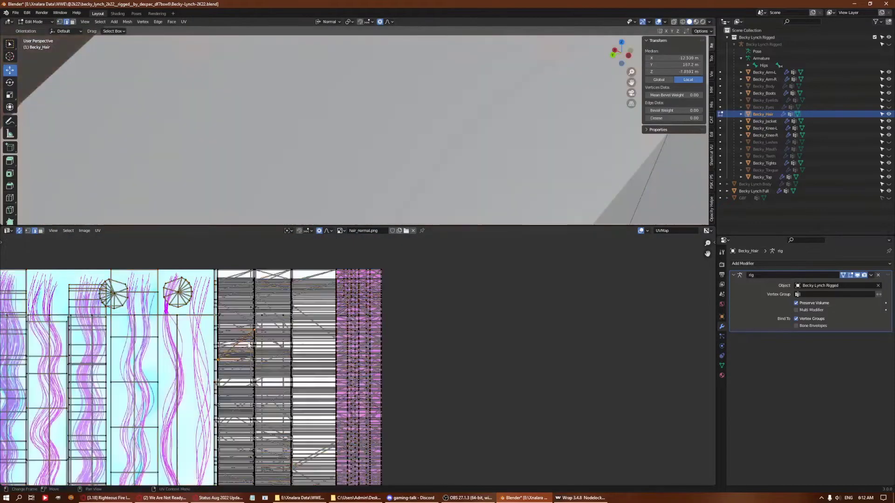
{"action": "key", "text": "ctrl+q"}
{"action": "key", "text": "Escape"}
{"action": "key", "text": "h"}
{"action": "key", "text": "ctrl+z"}
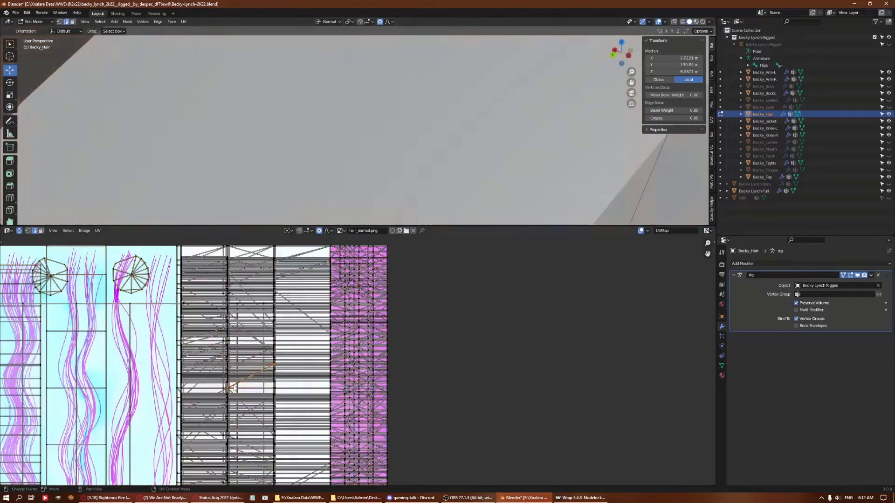
{"action": "key", "text": "h"}
Reveal the hidden geometry and reselect a single vertex on the hair strip.
{"action": "key", "text": "alt+h"}
{"action": "scroll", "coordinate": [299, 286], "scroll_direction": "up", "scroll_amount": 2}
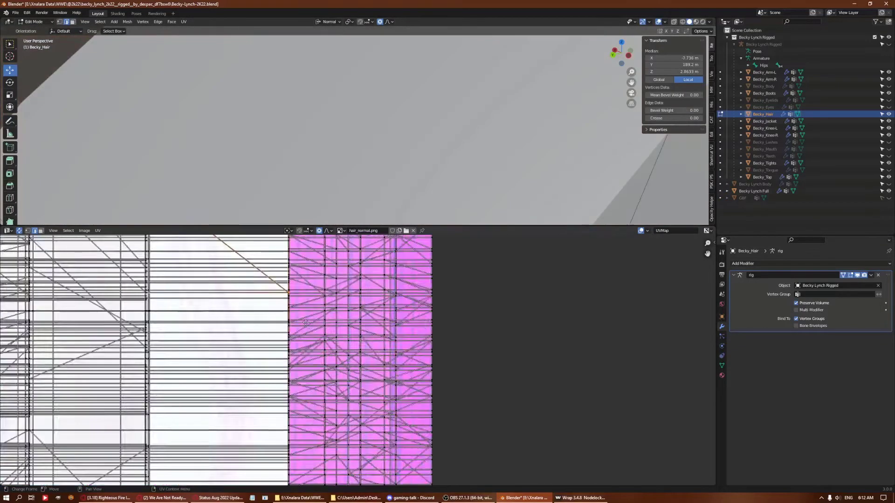
{"action": "scroll", "coordinate": [299, 286], "scroll_direction": "down", "scroll_amount": 1}
{"action": "key", "text": "ctrl+x"}
{"action": "key", "text": "ctrl+z"}
{"action": "scroll", "coordinate": [298, 286], "scroll_direction": "up", "scroll_amount": 2}
{"action": "key", "text": "a"}
{"action": "left_click", "coordinate": [360, 318]}
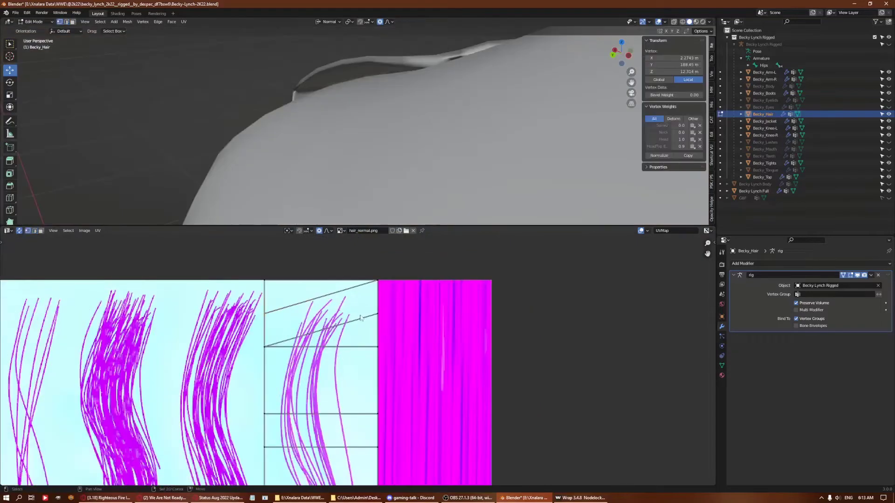
{"action": "key", "text": "a"}
{"action": "key", "text": "alt+a"}
{"action": "left_click", "coordinate": [365, 315]}
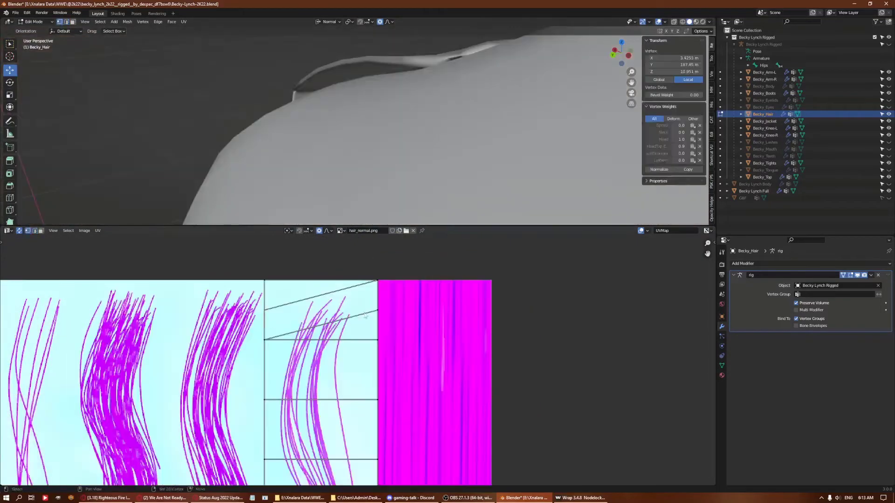
Revert to an earlier selection and pick the diagonal stray edge in the strip.
{"action": "key", "text": "ctrl+z"}
{"action": "scroll", "coordinate": [432, 350], "scroll_direction": "down", "scroll_amount": 1}
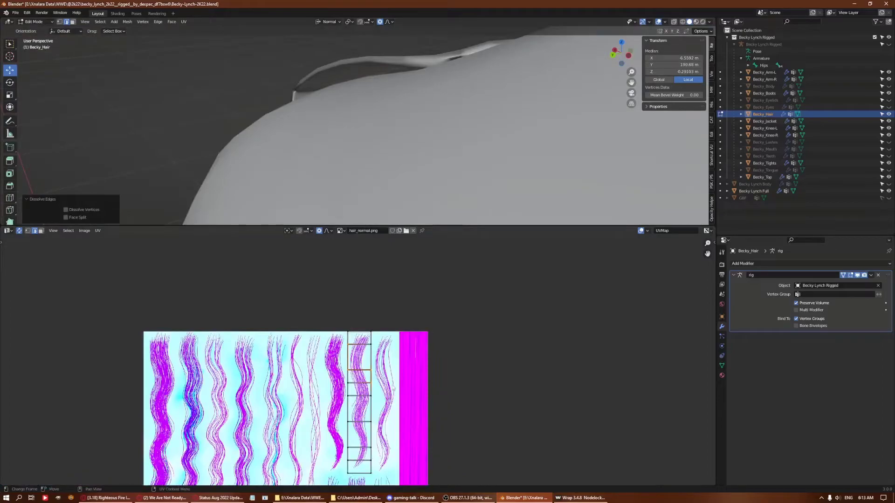
{"action": "key", "text": "ctrl+z"}
{"action": "scroll", "coordinate": [375, 373], "scroll_direction": "up", "scroll_amount": 2}
{"action": "left_click", "coordinate": [374, 389]}
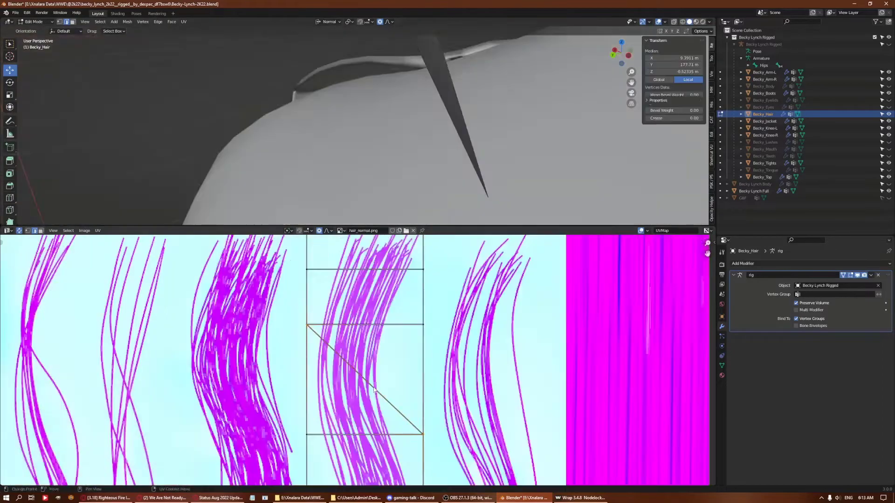
{"action": "key", "text": "ctrl+shift+z"}
{"action": "scroll", "coordinate": [374, 389], "scroll_direction": "down", "scroll_amount": 3}
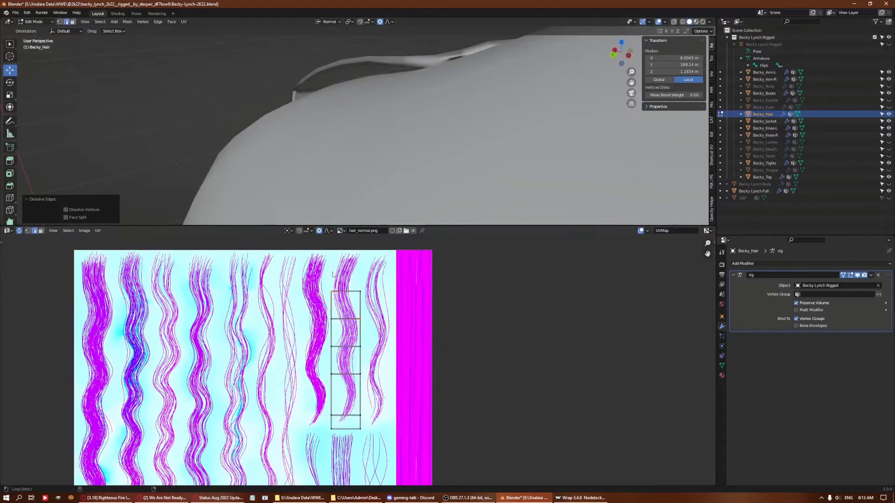
Step through the undo history and dissolve the selected edges on the strip.
{"action": "key", "text": "ctrl+z"}
{"action": "key", "text": "ctrl+shift+z"}
{"action": "key", "text": "ctrl+z"}
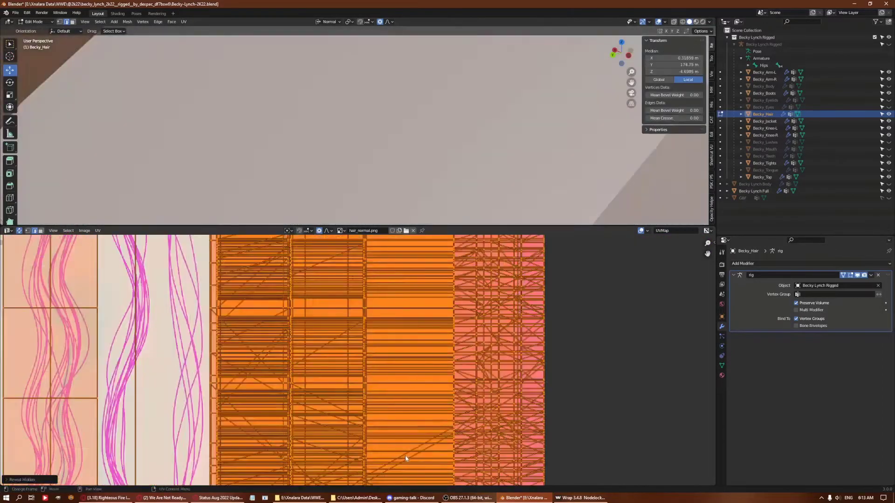
{"action": "key", "text": "ctrl+shift+z"}
{"action": "key", "text": "ctrl+z"}
{"action": "key", "text": "ctrl+shift+z"}
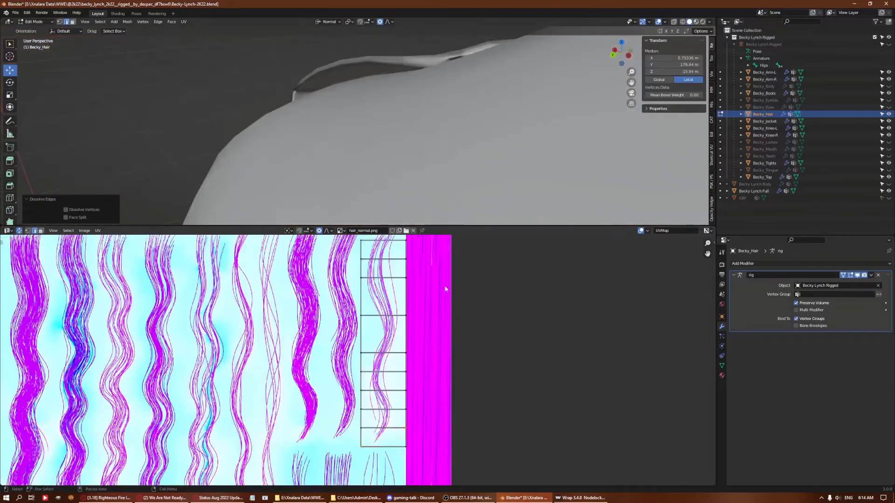
{"action": "key", "text": "ctrl+z"}
{"action": "key", "text": "ctrl+shift+z"}
{"action": "key", "text": "ctrl+z"}
{"action": "key", "text": "ctrl+z"}
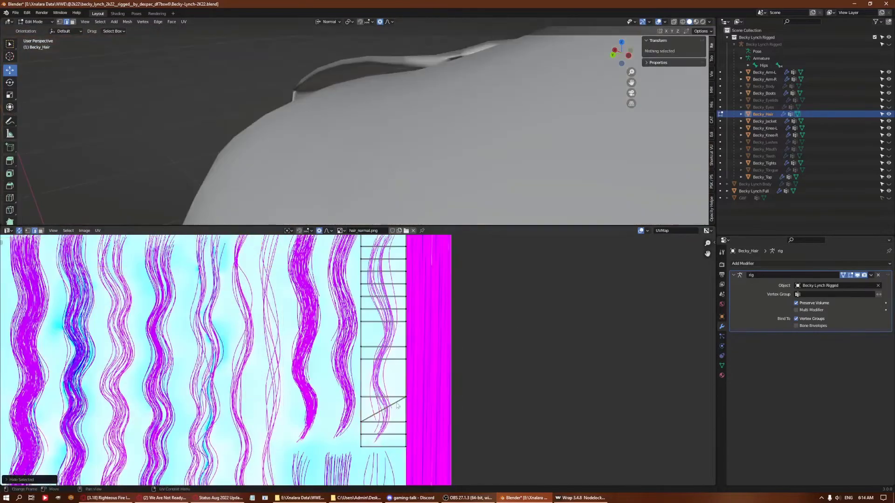
{"action": "key", "text": "ctrl+z"}
Go back to the unselected strip, pick a single stray edge and dissolve it.
{"action": "key", "text": "ctrl+z"}
{"action": "key", "text": "ctrl+shift+z"}
{"action": "key", "text": "ctrl+z"}
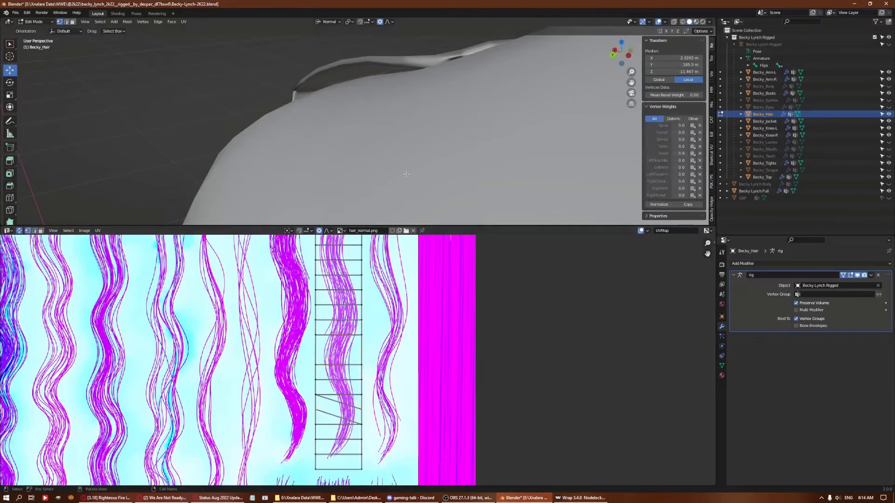
{"action": "key", "text": "x"}
{"action": "left_click", "coordinate": [359, 215]}
{"action": "key", "text": "ctrl+z"}
{"action": "key", "text": "ctrl+z"}
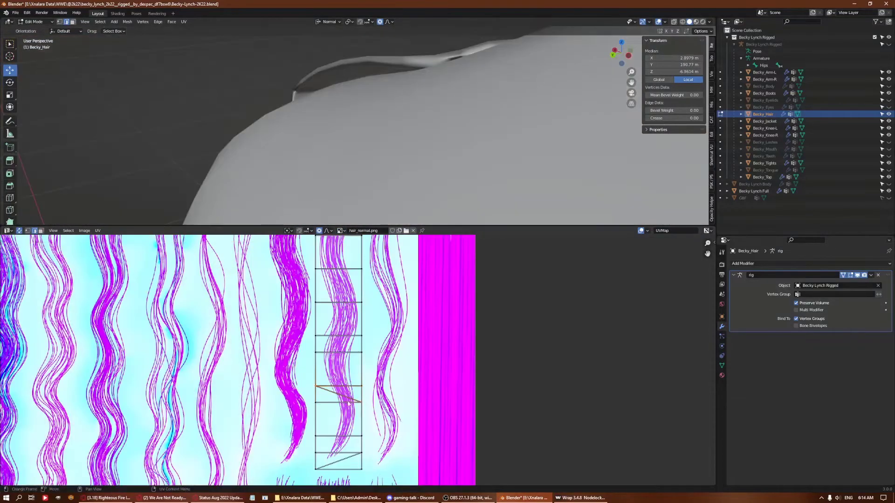
{"action": "key", "text": "ctrl+z"}
{"action": "key", "text": "ctrl+z"}
{"action": "key", "text": "ctrl+shift+z"}
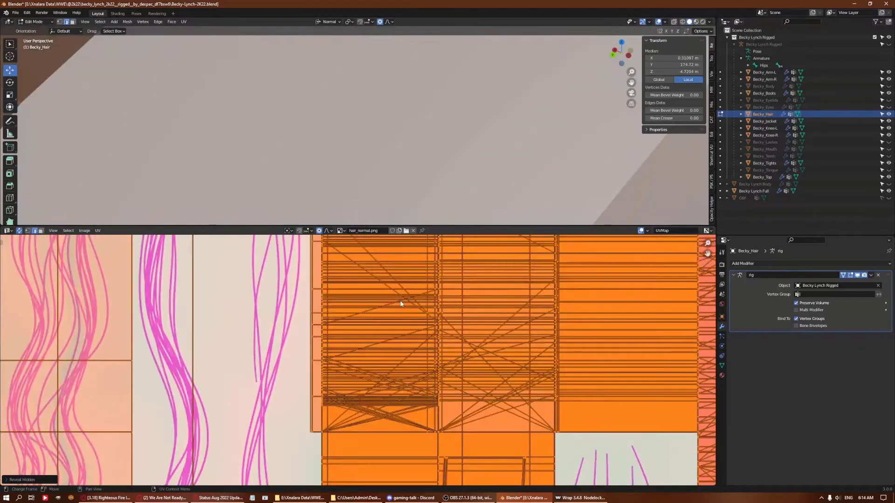
{"action": "key", "text": "ctrl+z"}
{"action": "key", "text": "ctrl+z"}
{"action": "key", "text": "ctrl+z"}
{"action": "key", "text": "ctrl+z"}
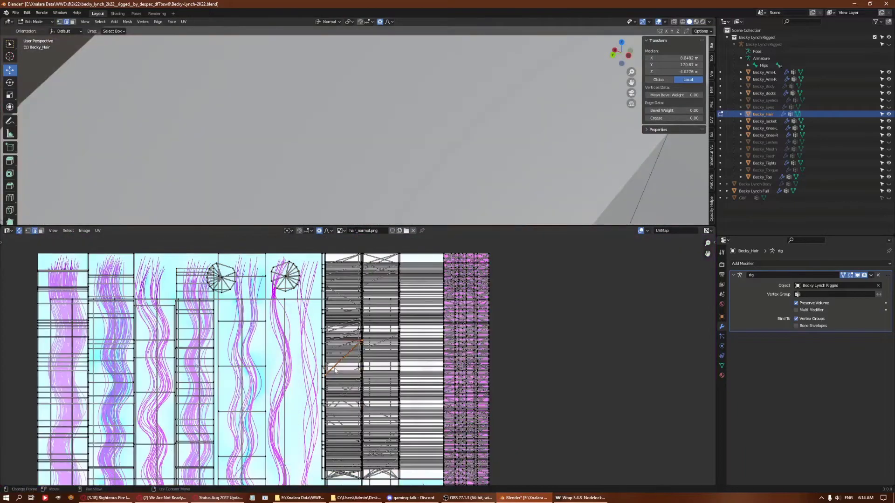
{"action": "key", "text": "ctrl+shift+z"}
{"action": "key", "text": "ctrl+z"}
{"action": "key", "text": "ctrl+z"}
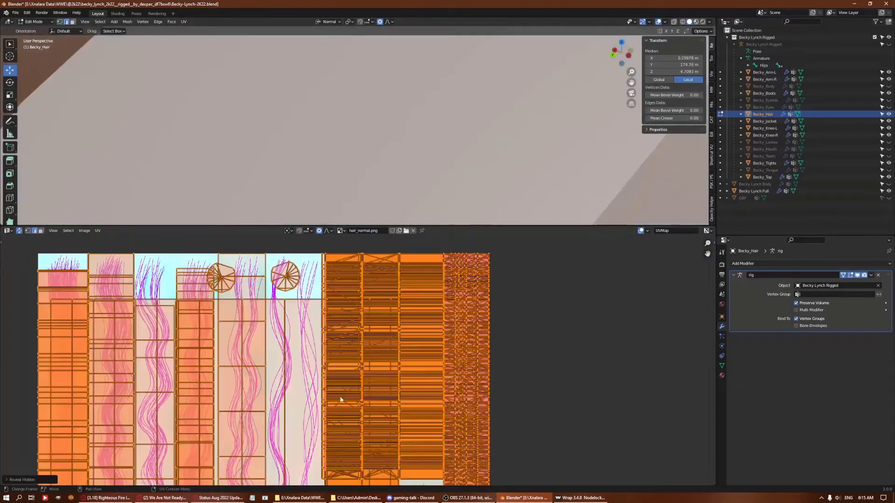
{"action": "key", "text": "ctrl+z"}
{"action": "key", "text": "ctrl+z"}
{"action": "key", "text": "ctrl+shift+z"}
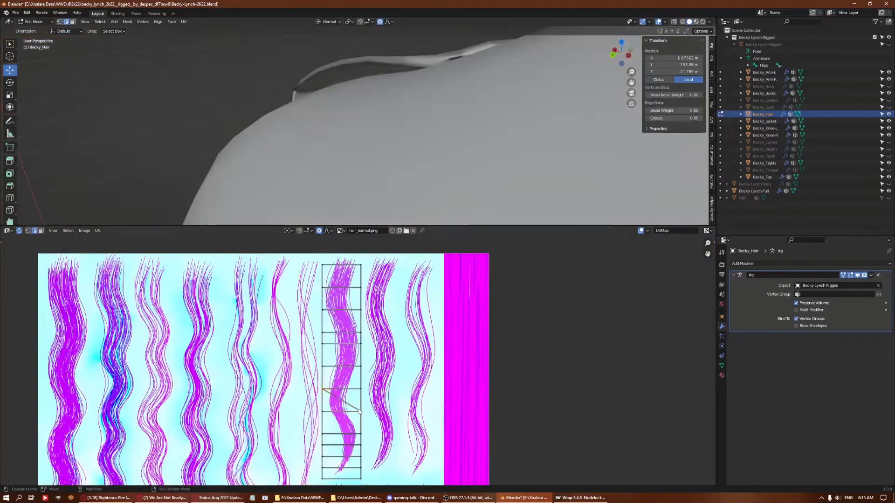
{"action": "key", "text": "ctrl+z"}
{"action": "left_click", "coordinate": [346, 394]}
{"action": "key", "text": "ctrl+z"}
{"action": "key", "text": "ctrl+z"}
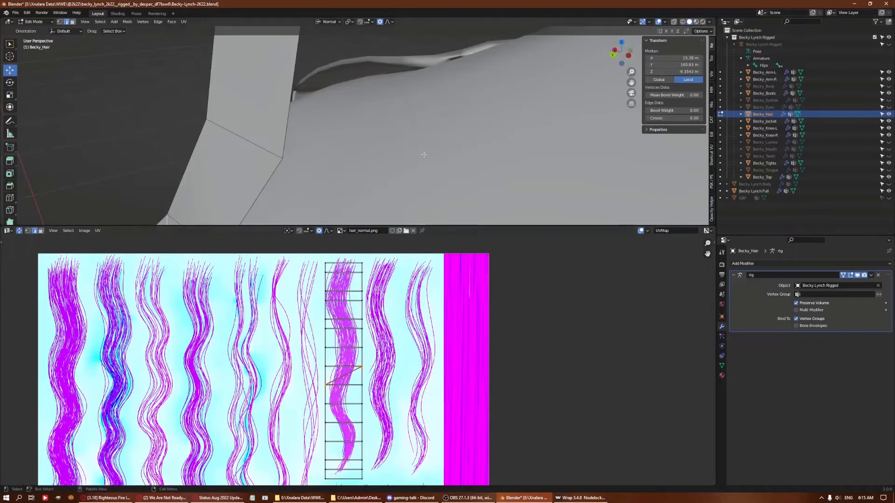
{"action": "key", "text": "ctrl+shift+z"}
{"action": "key", "text": "ctrl+shift+z"}
{"action": "key", "text": "ctrl+z"}
{"action": "key", "text": "ctrl+z"}
{"action": "key", "text": "ctrl+shift+z"}
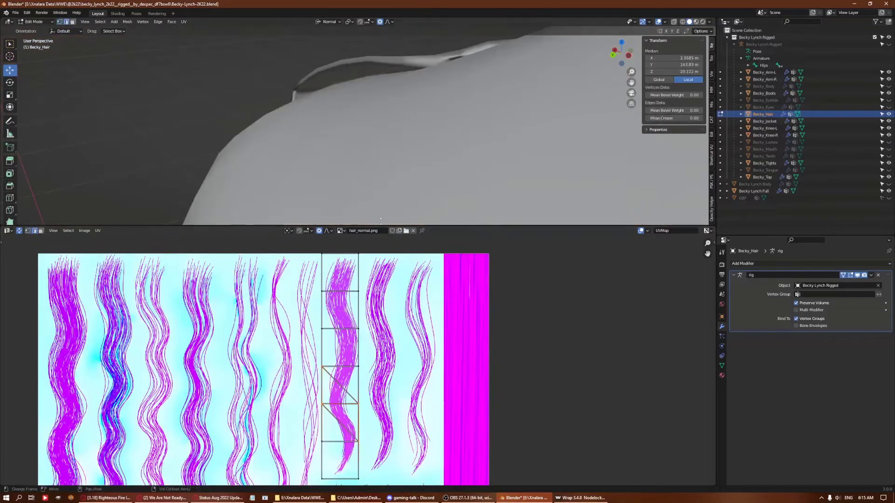
{"action": "key", "text": "ctrl+shift+z"}
Compare undo states, reselect the strip's stray edge and dissolve it again.
{"action": "key", "text": "ctrl+z"}
{"action": "key", "text": "ctrl+z"}
{"action": "key", "text": "x"}
{"action": "left_click", "coordinate": [380, 213]}
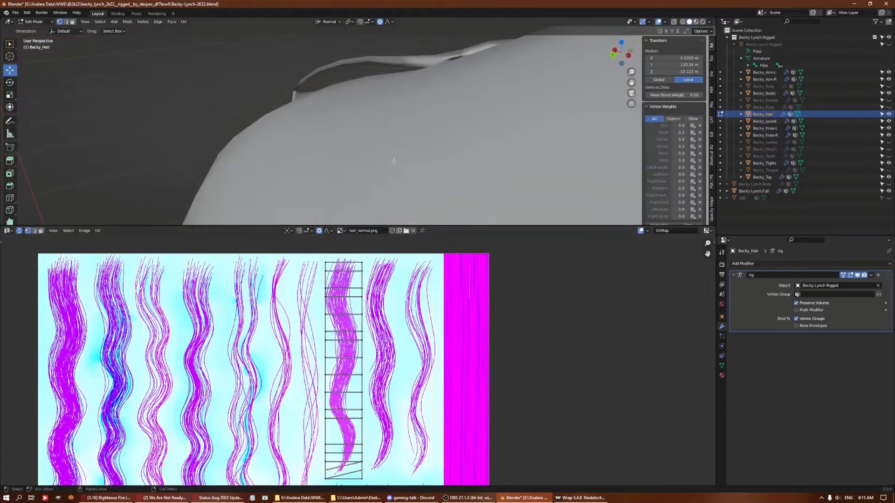
{"action": "key", "text": "ctrl+z"}
{"action": "key", "text": "ctrl+z"}
{"action": "key", "text": "ctrl+shift+z"}
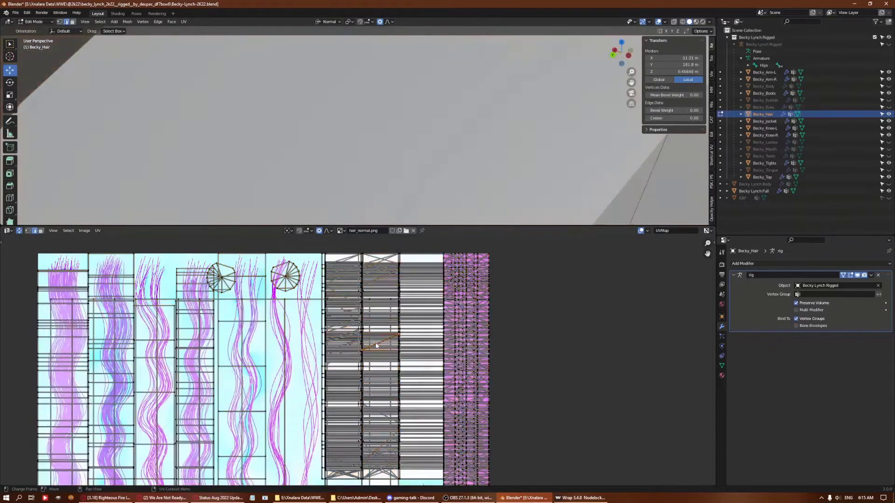
{"action": "key", "text": "ctrl+shift+z"}
{"action": "key", "text": "ctrl+shift+z"}
{"action": "key", "text": "ctrl+z"}
{"action": "key", "text": "ctrl+shift+z"}
{"action": "key", "text": "ctrl+z"}
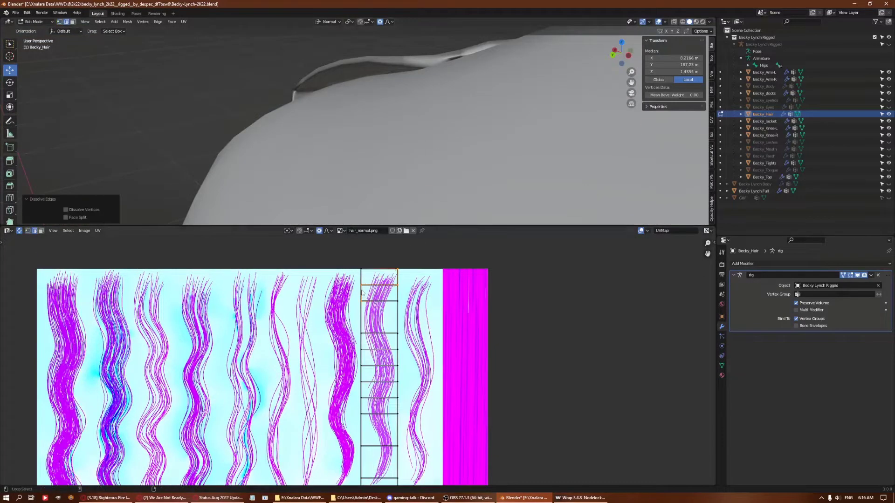
{"action": "key", "text": "ctrl+z"}
{"action": "key", "text": "ctrl+z"}
{"action": "key", "text": "ctrl+z"}
{"action": "key", "text": "ctrl+z"}
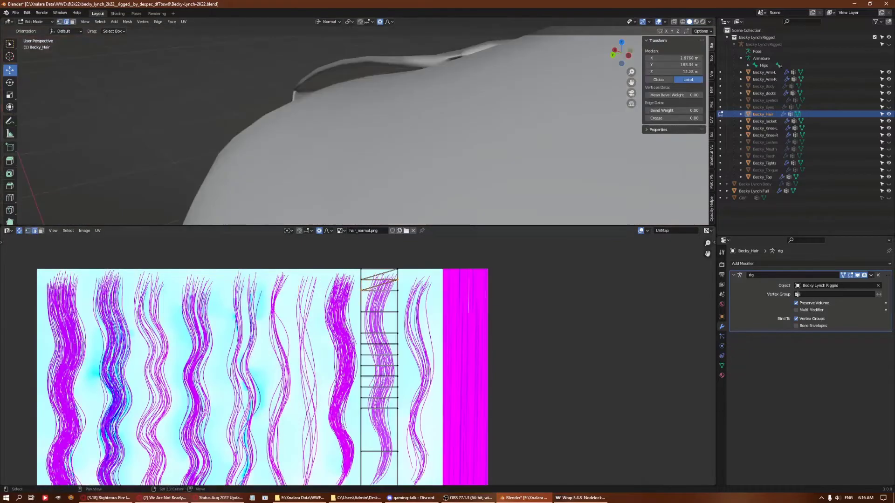
{"action": "key", "text": "ctrl+z"}
{"action": "scroll", "coordinate": [381, 341], "scroll_direction": "up", "scroll_amount": 3}
{"action": "key", "text": "ctrl+shift+z"}
{"action": "key", "text": "ctrl+shift+z"}
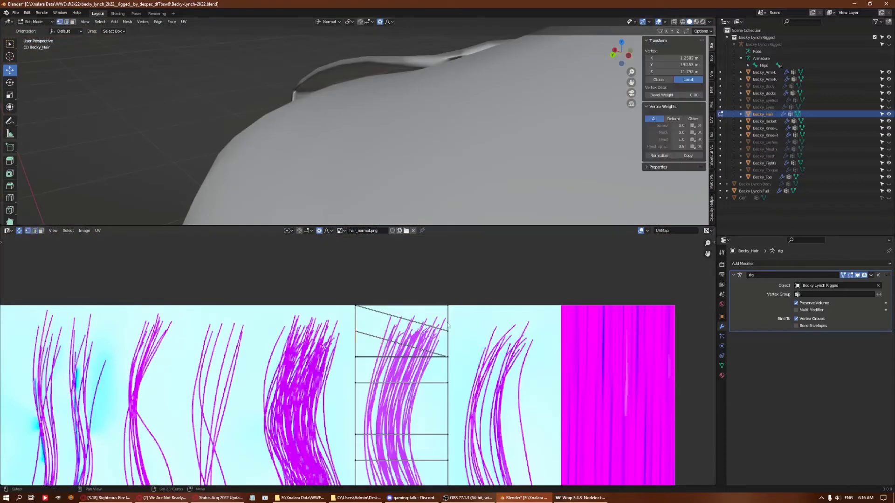
{"action": "key", "text": "ctrl+z"}
{"action": "key", "text": "ctrl+shift+z"}
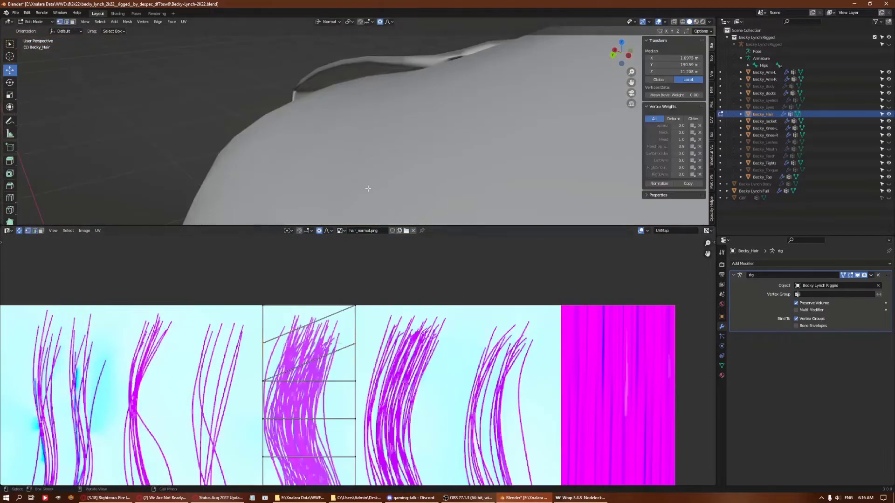
{"action": "key", "text": "x"}
{"action": "left_click", "coordinate": [388, 185]}
Clear the selection and toggle between revealed hair geometry and the single isolated hair card.
{"action": "scroll", "coordinate": [361, 371], "scroll_direction": "down", "scroll_amount": 5}
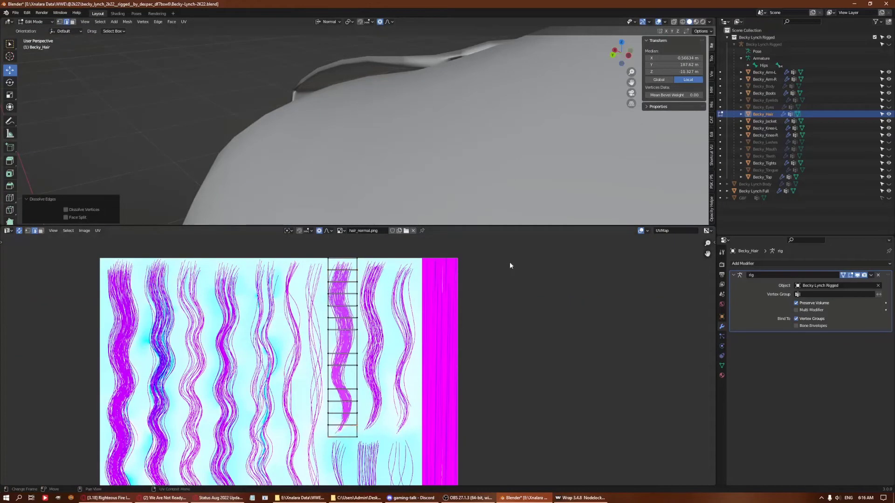
{"action": "key", "text": "super+h"}
{"action": "left_click", "coordinate": [446, 271]}
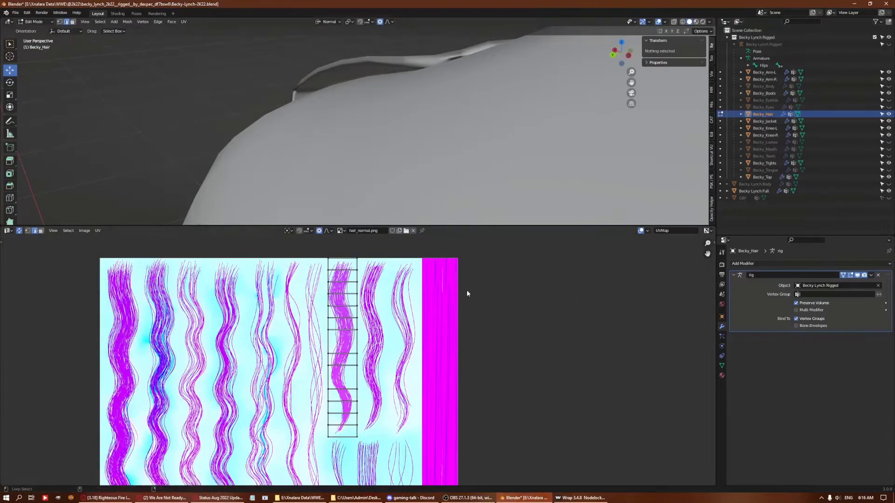
{"action": "key", "text": "ctrl+z"}
{"action": "key", "text": "ctrl+z"}
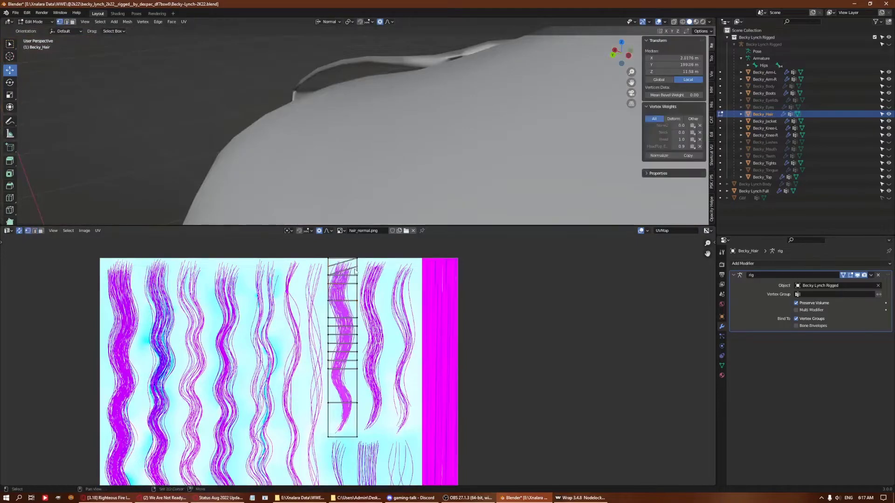
{"action": "key", "text": "alt+h"}
{"action": "scroll", "coordinate": [332, 331], "scroll_direction": "up", "scroll_amount": 3}
{"action": "key", "text": "ctrl+z"}
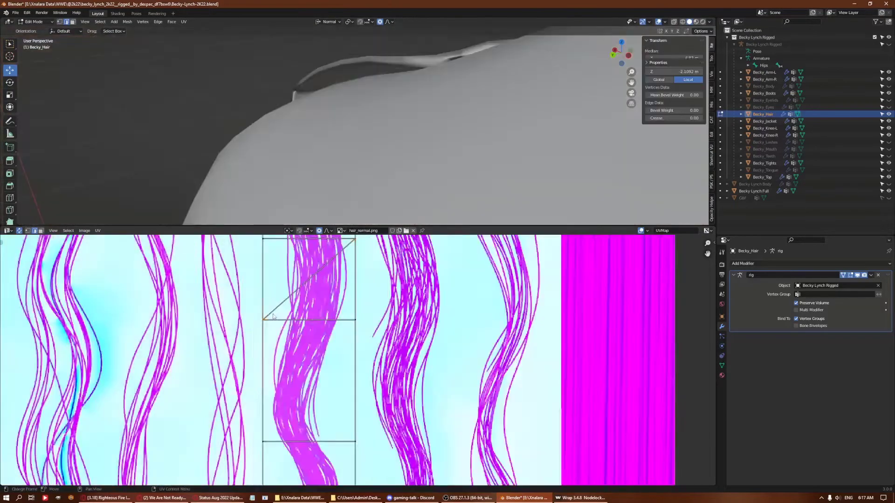
{"action": "scroll", "coordinate": [332, 330], "scroll_direction": "down", "scroll_amount": 3}
{"action": "key", "text": "alt+h"}
{"action": "scroll", "coordinate": [333, 331], "scroll_direction": "up", "scroll_amount": 3}
{"action": "key", "text": "ctrl+z"}
{"action": "key", "text": "ctrl+z"}
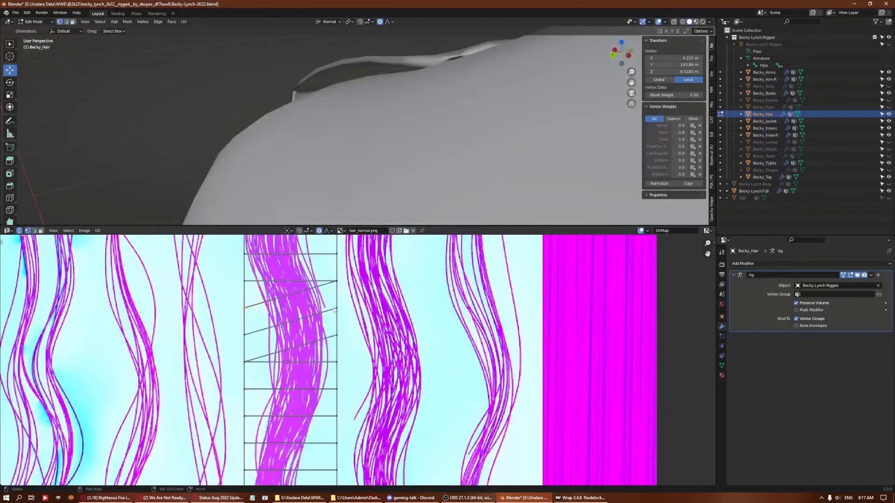
Switch to edge select mode and restore the isolated hair-card island, keeping Blender open.
{"action": "key", "text": "2"}
{"action": "key", "text": "alt+h"}
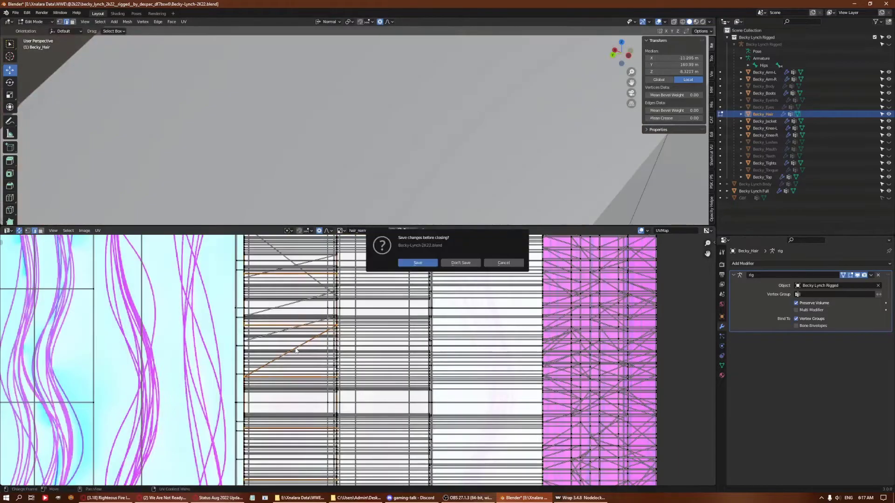
{"action": "right_click", "coordinate": [393, 358]}
{"action": "left_click", "coordinate": [394, 357]}
{"action": "key", "text": "ctrl+z"}
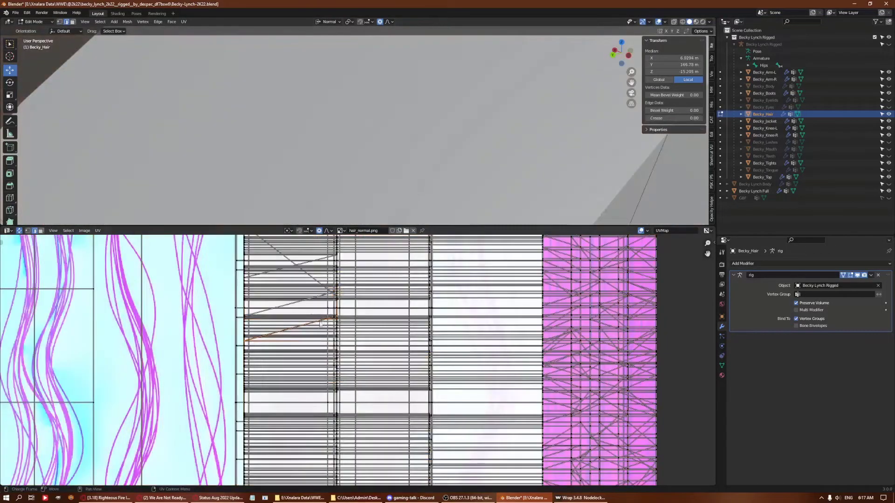
{"action": "scroll", "coordinate": [287, 314], "scroll_direction": "up", "scroll_amount": 2}
{"action": "key", "text": "ctrl+z"}
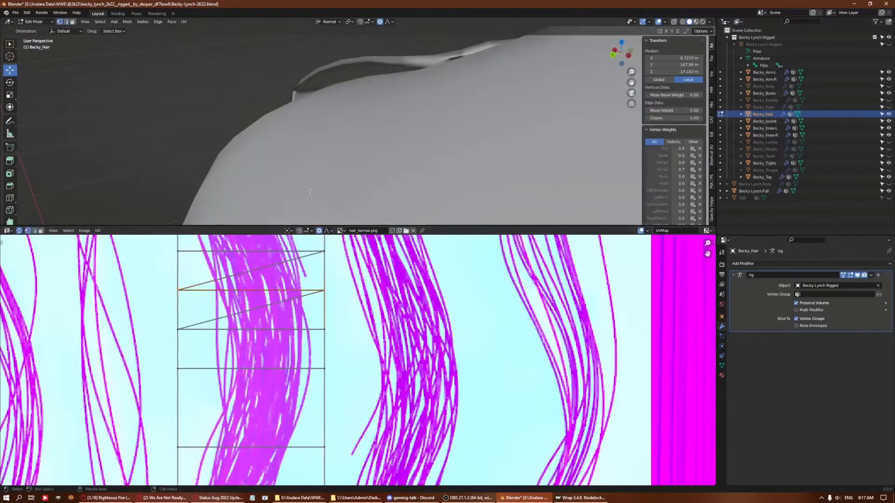
Select the stray diagonal edges on the hair-card island and dissolve them.
{"action": "left_click", "coordinate": [310, 191]}
{"action": "scroll", "coordinate": [356, 441], "scroll_direction": "down", "scroll_amount": 6}
{"action": "key", "text": "u"}
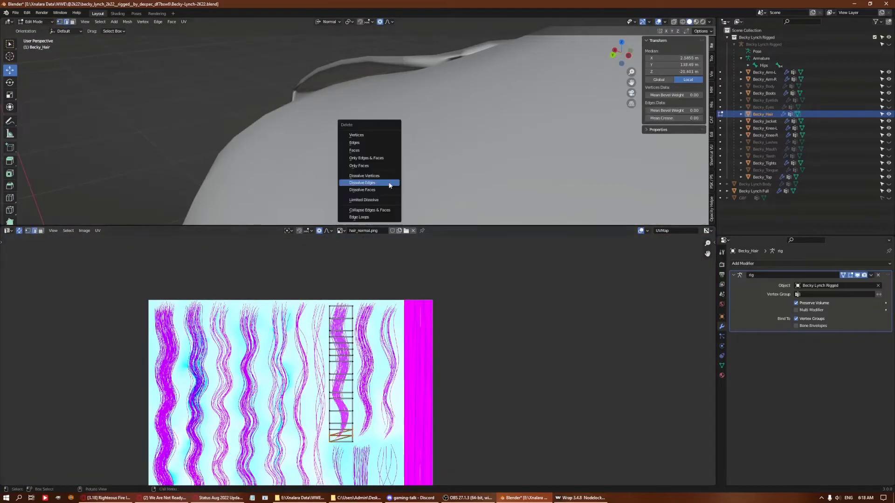
{"action": "left_click", "coordinate": [373, 181]}
{"action": "scroll", "coordinate": [378, 316], "scroll_direction": "up", "scroll_amount": 2}
{"action": "scroll", "coordinate": [326, 282], "scroll_direction": "up", "scroll_amount": 3}
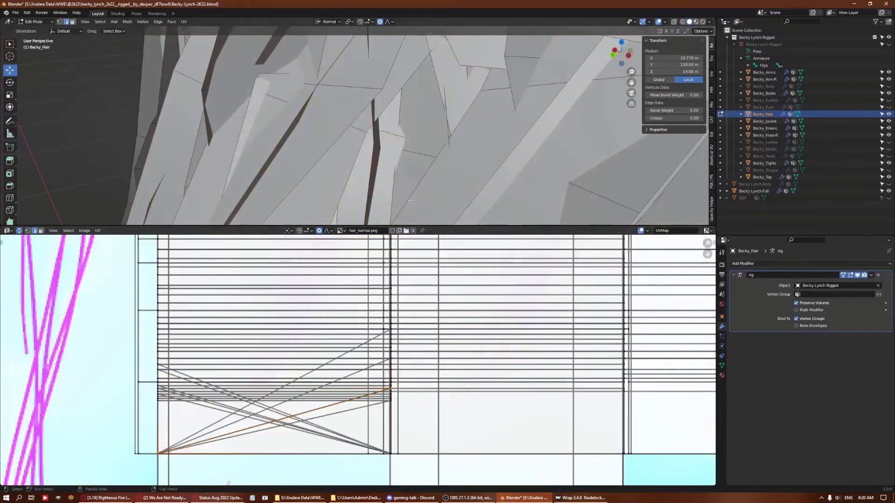
{"action": "key", "text": "x"}
{"action": "left_click", "coordinate": [410, 201]}
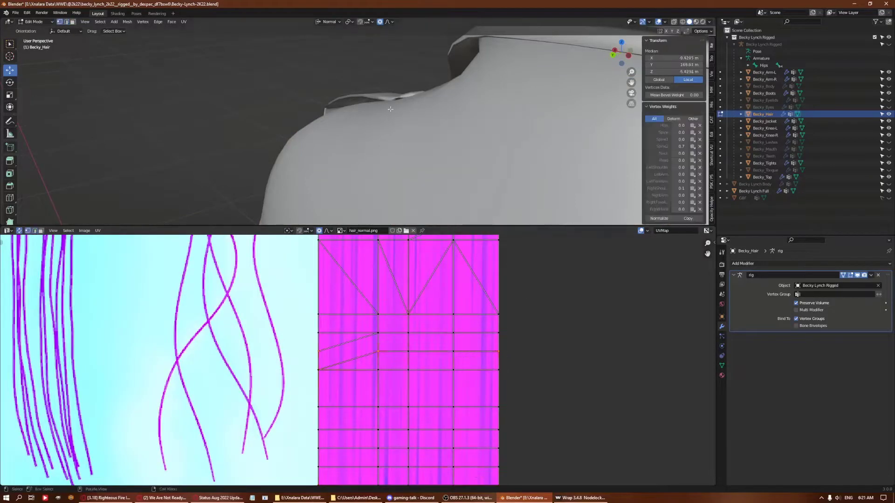
Dissolve the currently selected diagonal edges on the magenta scalp block.
{"action": "right_click", "coordinate": [414, 191]}
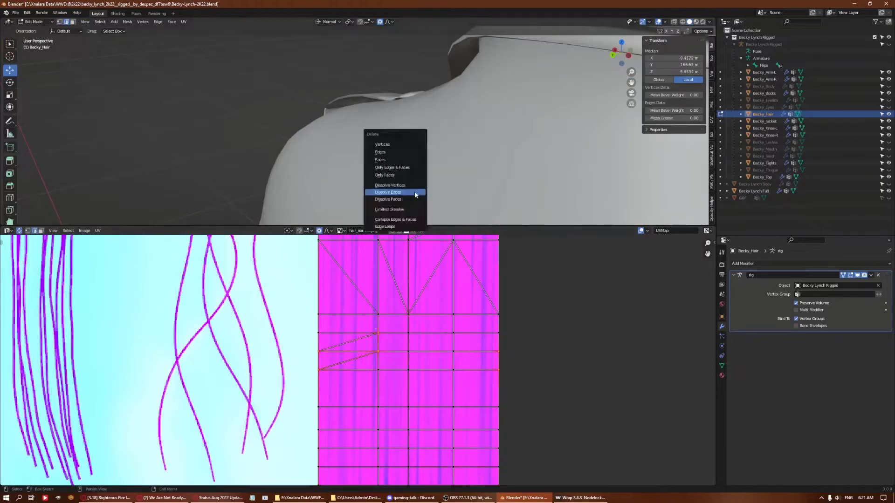
{"action": "left_click", "coordinate": [415, 191]}
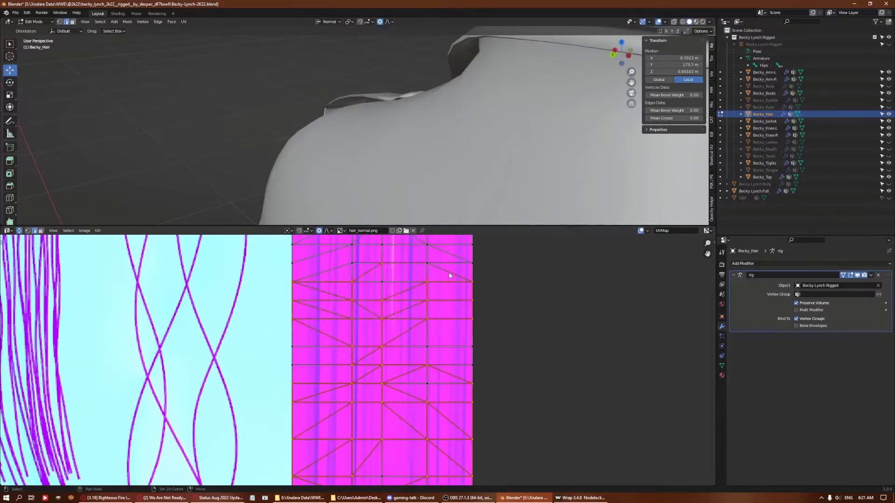
{"action": "scroll", "coordinate": [330, 312], "scroll_direction": "up", "scroll_amount": 2, "text": "shift"}
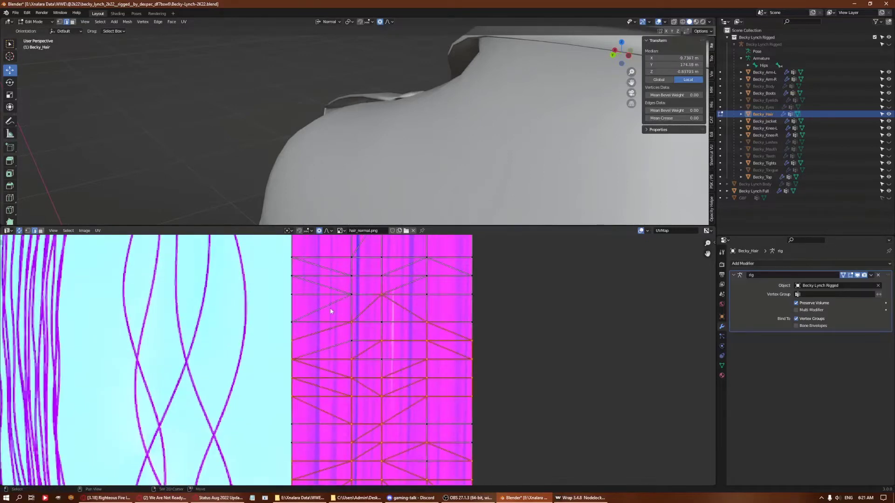
{"action": "left_click", "coordinate": [351, 341]}
In edge select mode, pick the diagonal edge chains in the upper scalp block.
{"action": "key", "text": "1"}
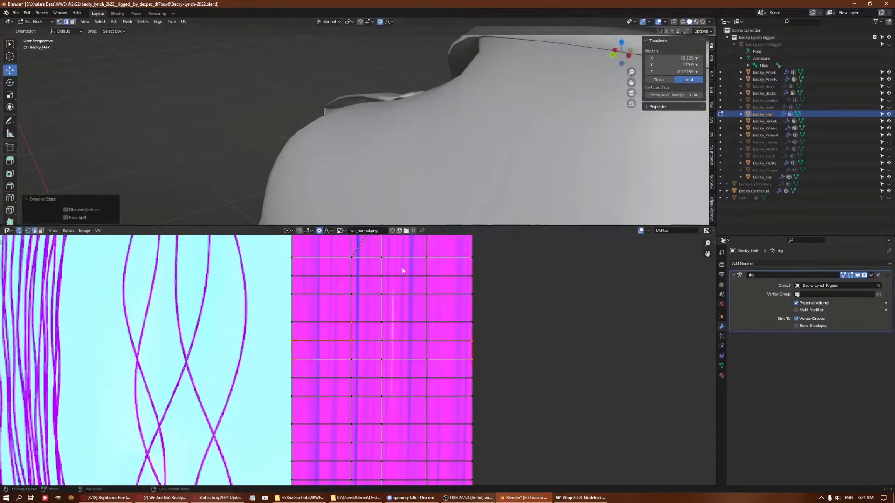
{"action": "scroll", "coordinate": [402, 267], "scroll_direction": "up", "scroll_amount": 2, "text": "shift"}
{"action": "left_click", "coordinate": [335, 311]}
{"action": "key", "text": "2"}
{"action": "left_click", "coordinate": [373, 294], "text": "shift"}
{"action": "scroll", "coordinate": [361, 357], "scroll_direction": "up", "scroll_amount": 5, "text": "shift"}
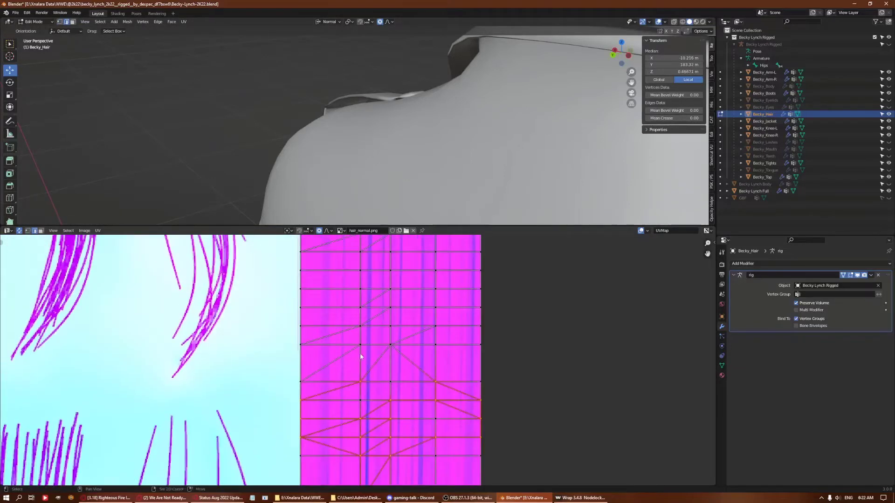
{"action": "scroll", "coordinate": [374, 321], "scroll_direction": "down", "scroll_amount": 2}
{"action": "scroll", "coordinate": [374, 322], "scroll_direction": "up", "scroll_amount": 3}
{"action": "left_click", "coordinate": [479, 387]}
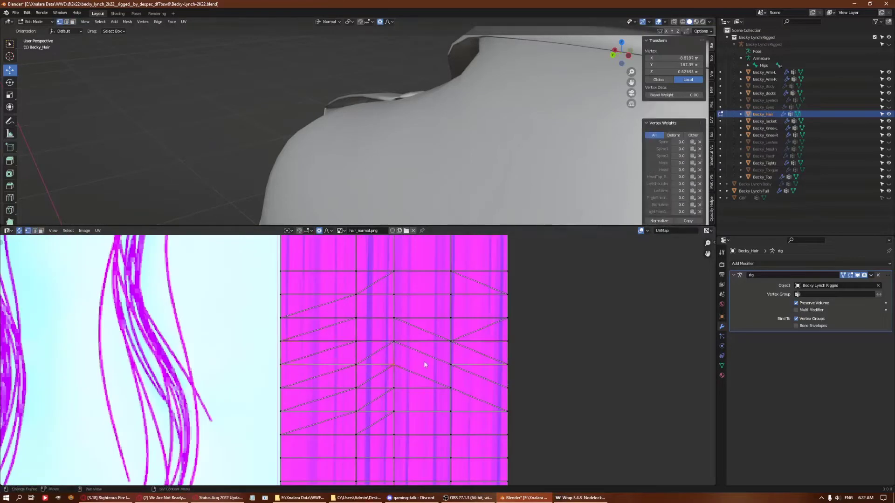
{"action": "left_click", "coordinate": [333, 374], "text": "alt"}
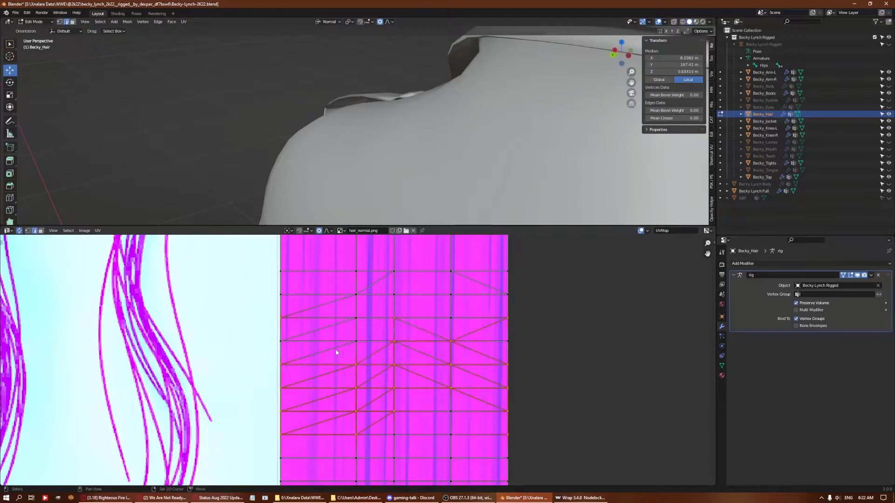
Add the lower chains of diagonal scalp-block edges to the selection, panning across the island.
{"action": "scroll", "coordinate": [470, 286], "scroll_direction": "down", "scroll_amount": 2}
{"action": "scroll", "coordinate": [379, 399], "scroll_direction": "up", "scroll_amount": 3}
{"action": "left_click", "coordinate": [379, 399]}
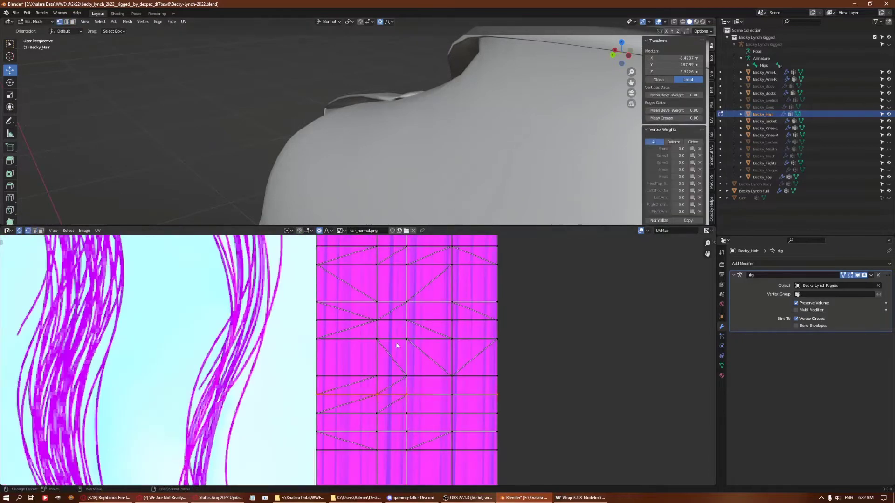
{"action": "left_click", "coordinate": [391, 405], "text": "alt"}
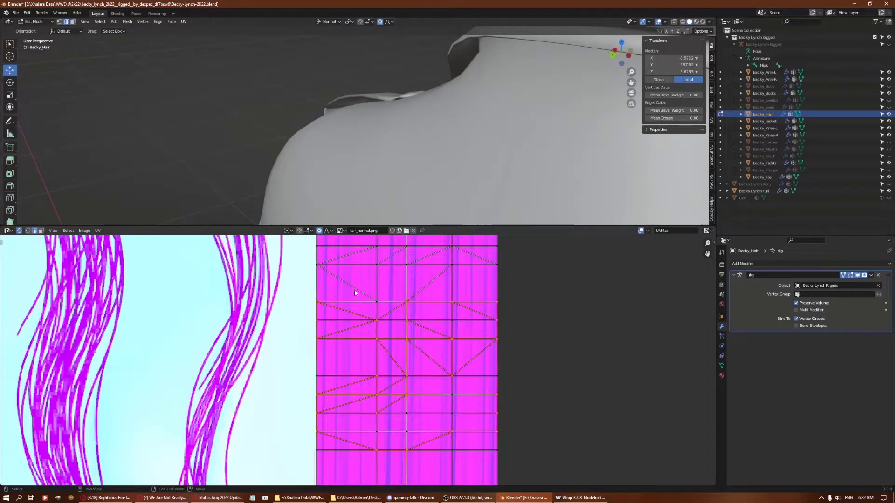
{"action": "left_click", "coordinate": [438, 295], "text": "ctrl"}
{"action": "scroll", "coordinate": [437, 294], "scroll_direction": "down", "scroll_amount": 1}
{"action": "scroll", "coordinate": [465, 312], "scroll_direction": "up", "scroll_amount": 1}
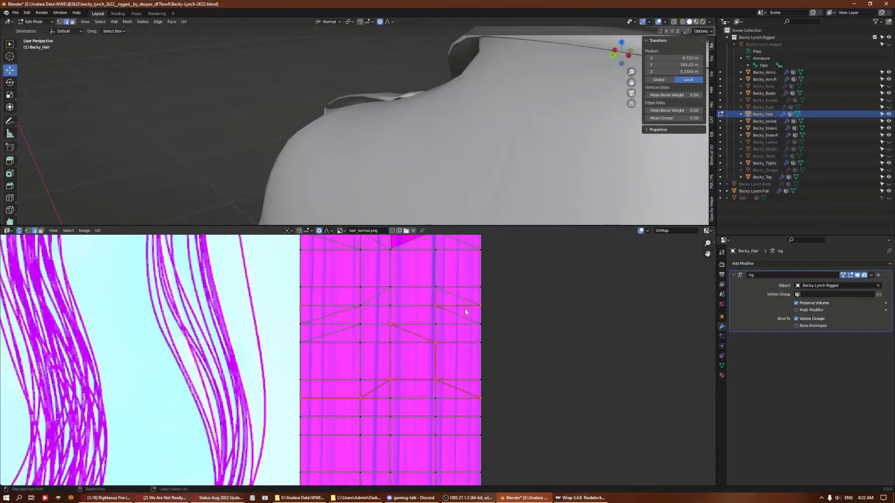
{"action": "left_click", "coordinate": [402, 340], "text": "ctrl"}
{"action": "left_click", "coordinate": [374, 307], "text": "ctrl"}
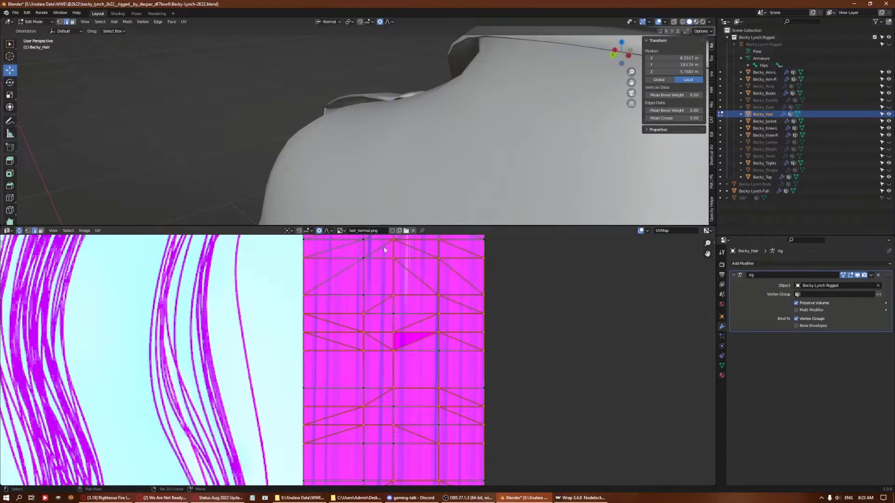
{"action": "scroll", "coordinate": [385, 356], "scroll_direction": "up", "scroll_amount": 5, "text": "shift"}
{"action": "left_click", "coordinate": [410, 327]}
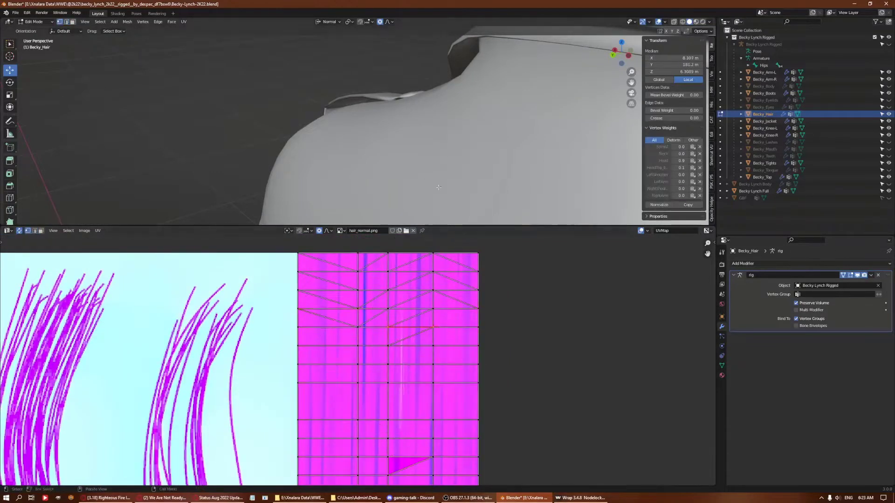
{"action": "middle_click_drag", "start_coordinate": [411, 329], "coordinate": [417, 345]}
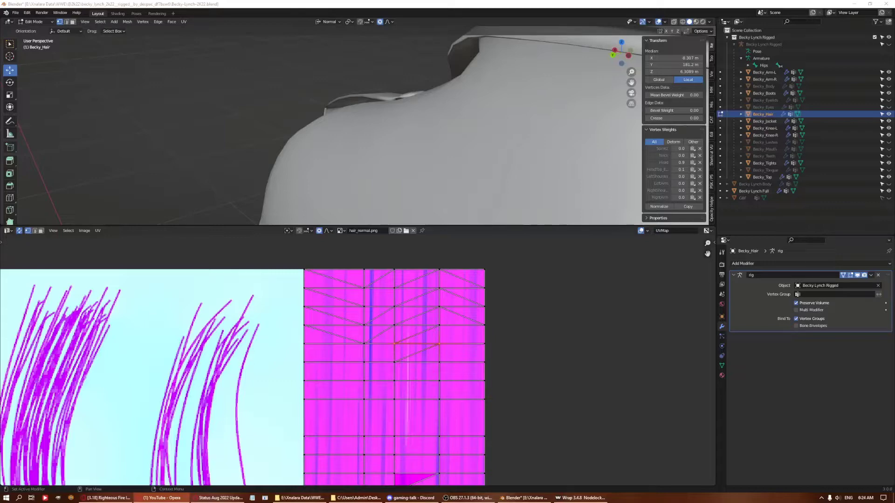
Select a Becky_Hair UV edge and undo or redo through the recent hair mesh edits.
{"action": "left_click", "coordinate": [414, 355], "text": "shift"}
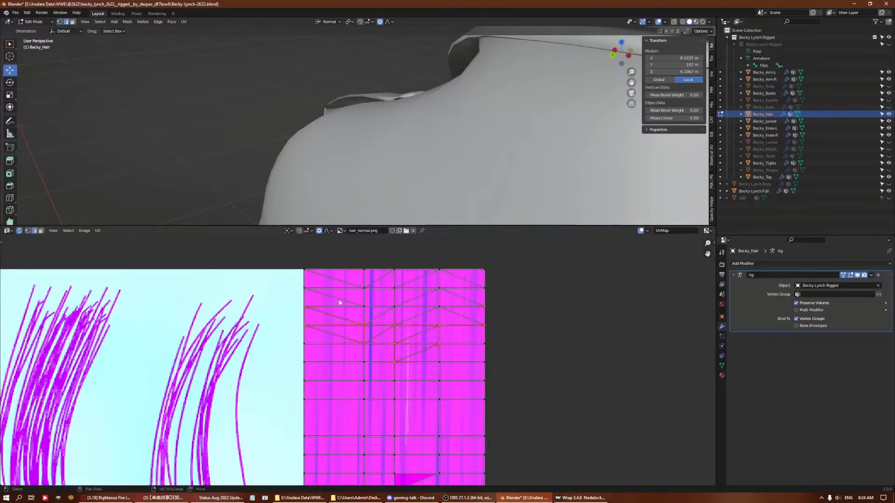
{"action": "key", "text": "ctrl+z"}
{"action": "key", "text": "ctrl+z"}
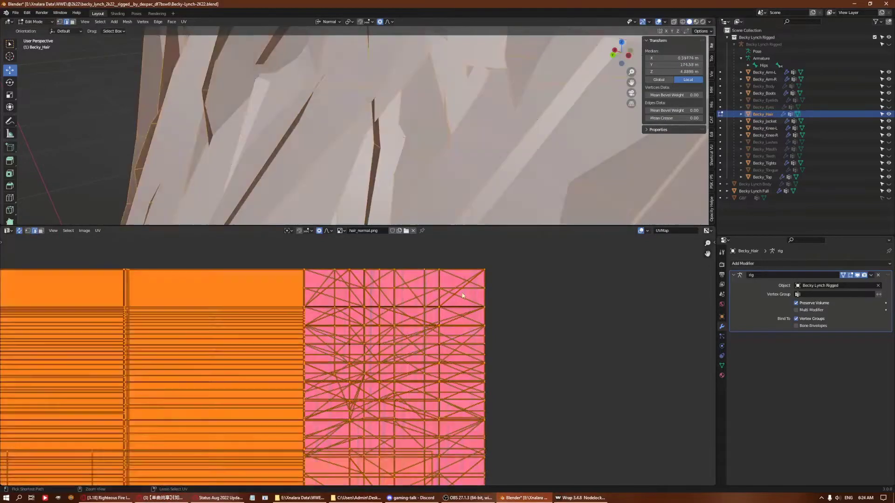
{"action": "key", "text": "ctrl+z"}
{"action": "key", "text": "ctrl+z"}
{"action": "key", "text": "ctrl+z"}
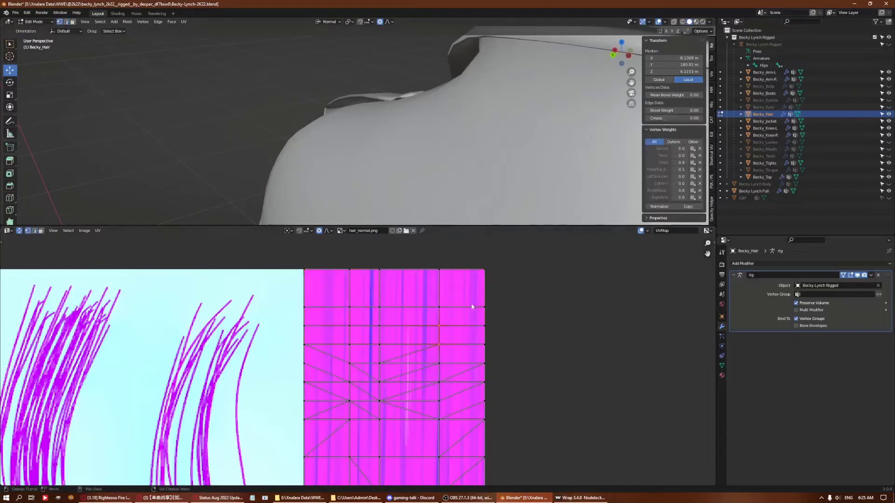
{"action": "key", "text": "ctrl+z"}
{"action": "key", "text": "ctrl+z"}
{"action": "key", "text": "ctrl+shift+z"}
{"action": "key", "text": "ctrl+shift+z"}
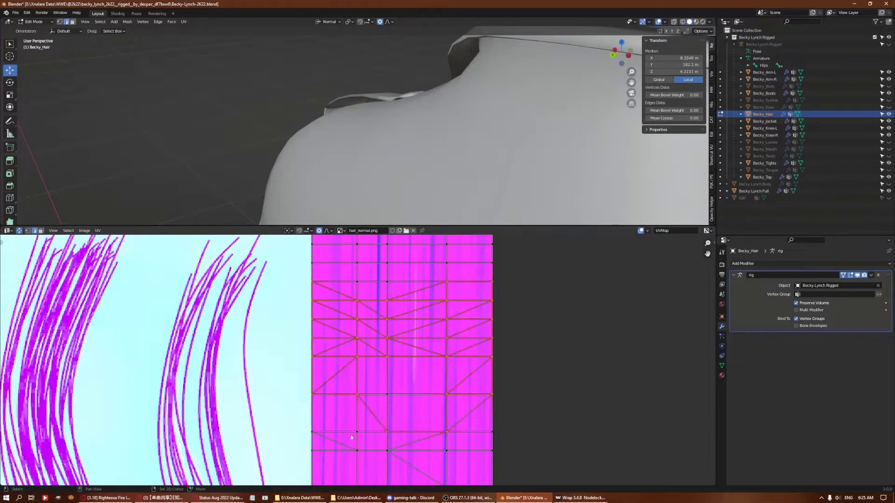
{"action": "key", "text": "ctrl+z"}
Keep undoing hair edits until the earlier diagonal edges reappear in the UV layout.
{"action": "key", "text": "ctrl+z"}
{"action": "key", "text": "ctrl+z"}
{"action": "key", "text": "ctrl+z"}
{"action": "key", "text": "KP_Decimal"}
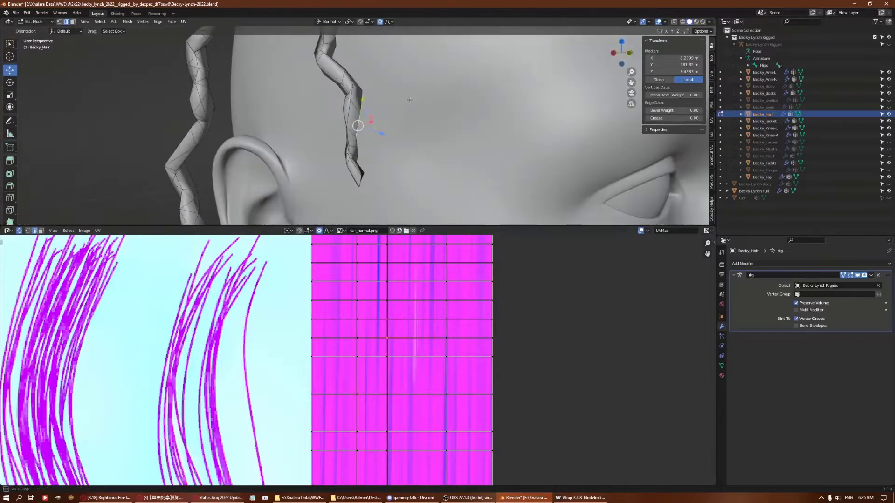
{"action": "scroll", "coordinate": [337, 282], "scroll_direction": "down", "scroll_amount": 1}
{"action": "key", "text": "ctrl+shift+z"}
{"action": "key", "text": "ctrl+z"}
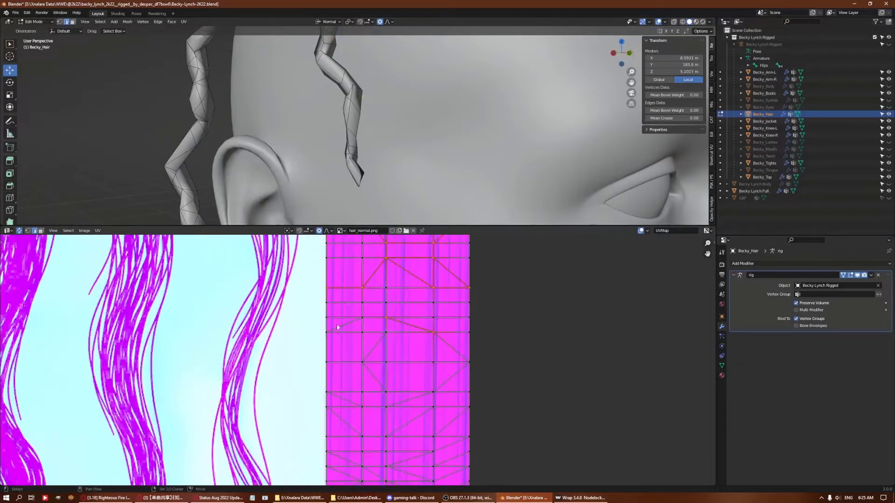
{"action": "key", "text": "ctrl+z"}
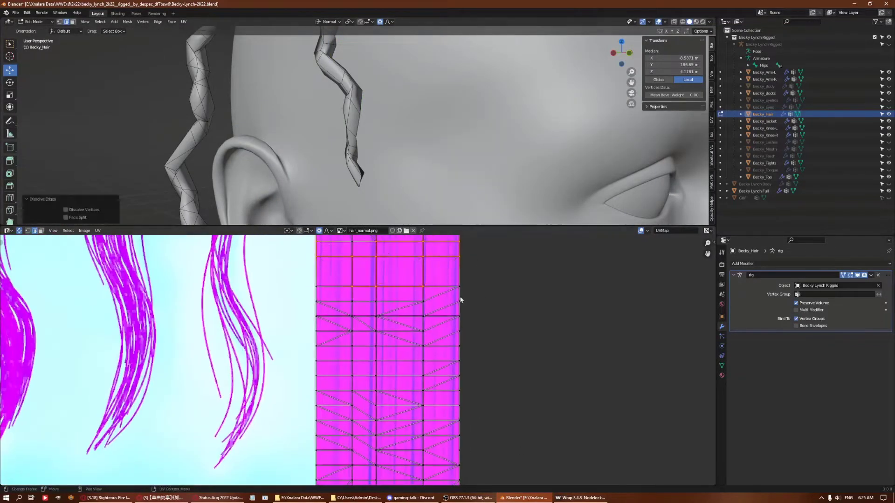
{"action": "key", "text": "ctrl+z"}
{"action": "key", "text": "ctrl+z"}
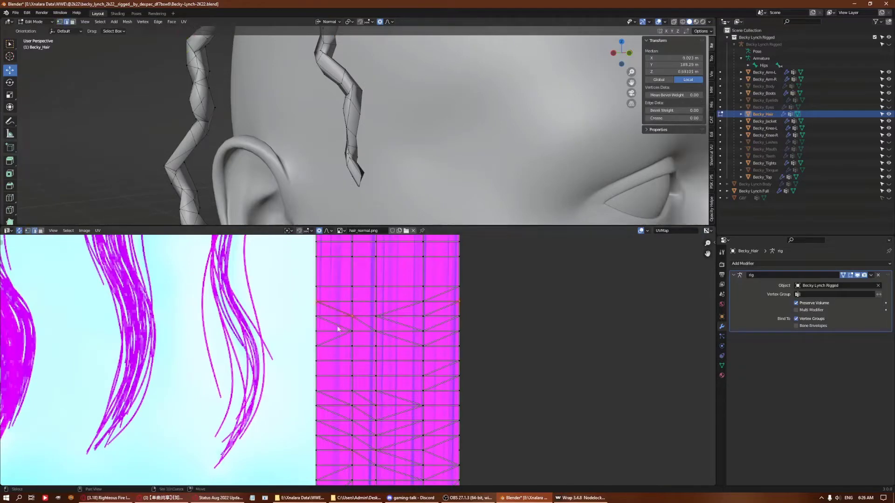
{"action": "key", "text": "ctrl+z"}
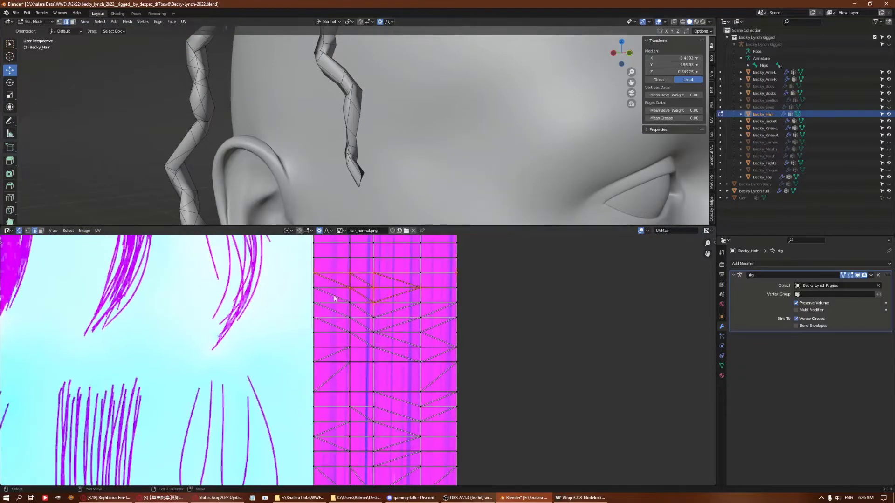
{"action": "key", "text": "ctrl+z"}
{"action": "key", "text": "ctrl+z"}
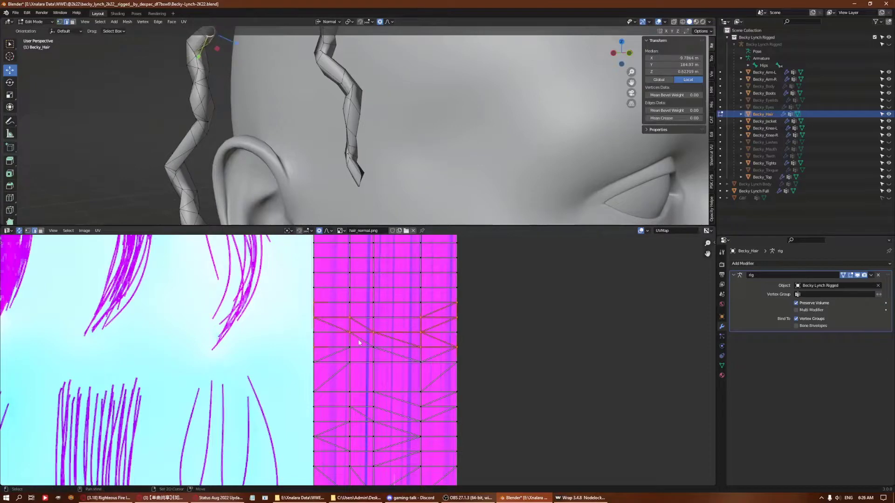
{"action": "key", "text": "ctrl+z"}
{"action": "key", "text": "ctrl+z"}
{"action": "key", "text": "ctrl+z"}
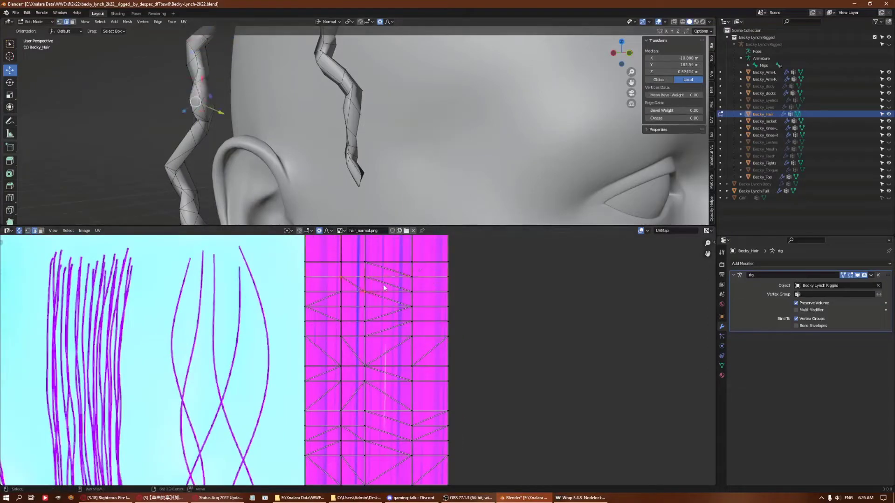
{"action": "key", "text": "ctrl+z"}
{"action": "key", "text": "ctrl+z"}
{"action": "key", "text": "ctrl+z"}
{"action": "key", "text": "ctrl+z"}
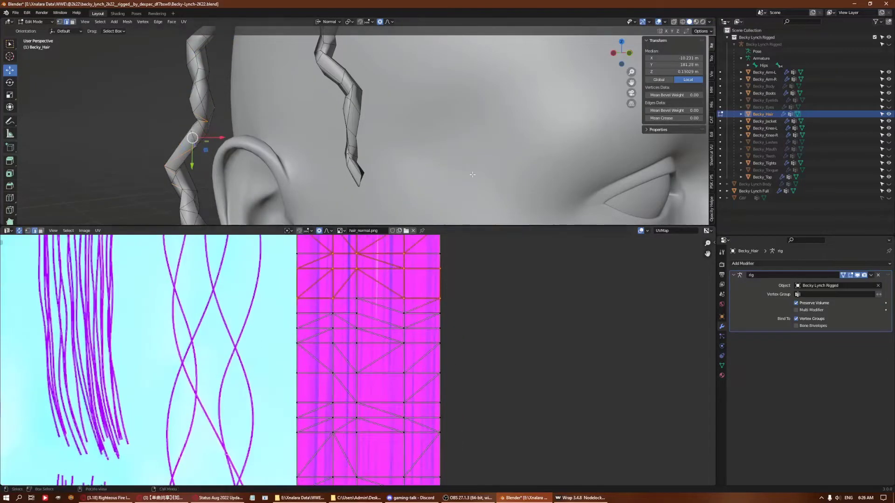
{"action": "key", "text": "ctrl+z"}
{"action": "key", "text": "ctrl+z"}
{"action": "key", "text": "ctrl+z"}
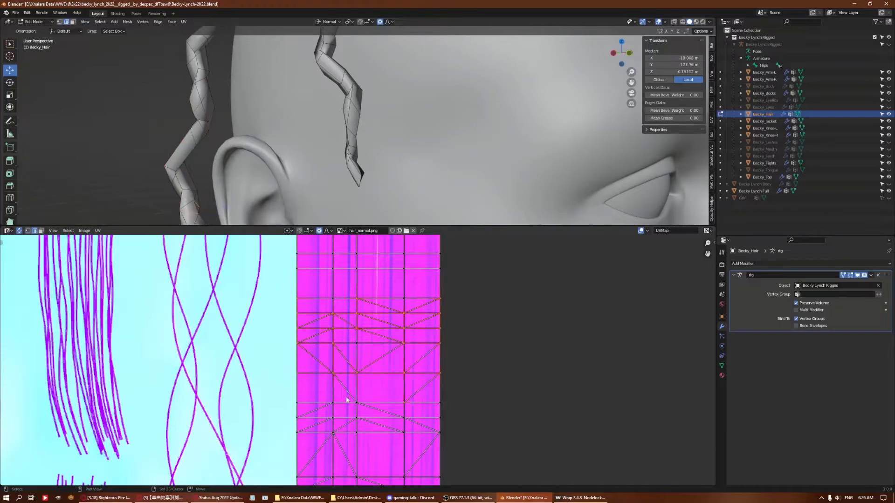
{"action": "key", "text": "ctrl+z"}
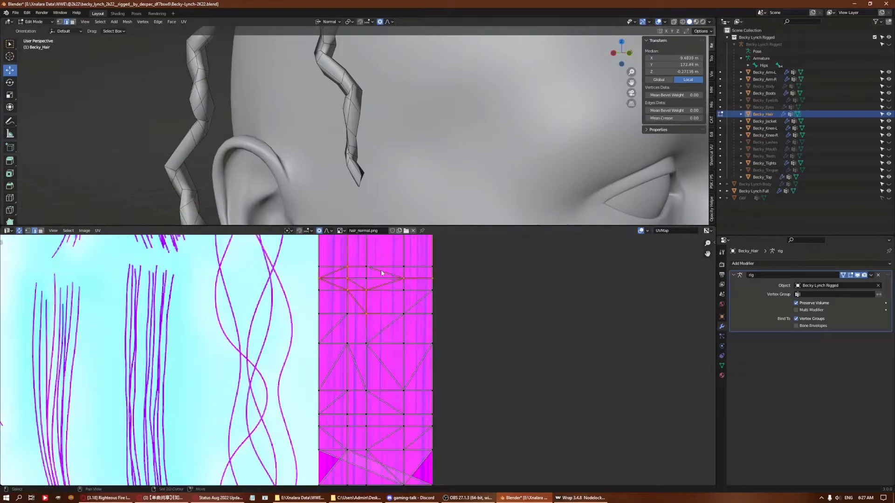
{"action": "key", "text": "ctrl+z"}
Select one hair strand's edges with UV Sync Selection turned off.
{"action": "right_click", "coordinate": [457, 170]}
{"action": "left_click", "coordinate": [457, 170]}
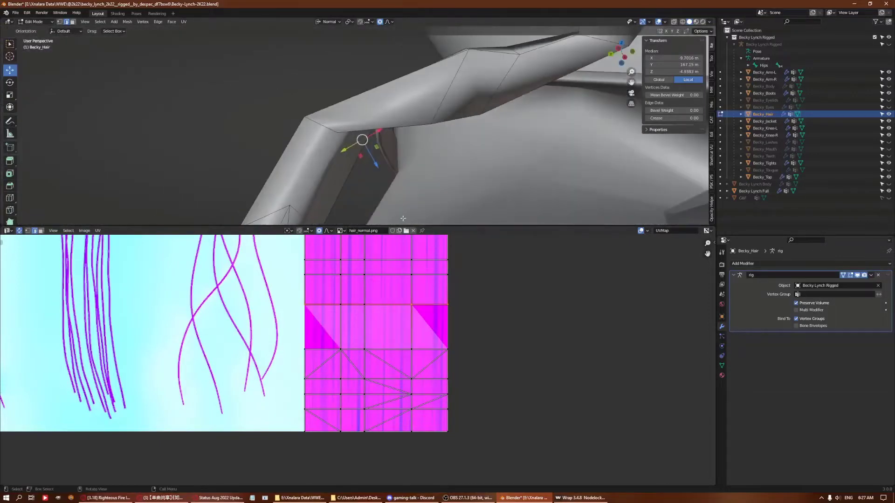
{"action": "mouse_move", "coordinate": [381, 81]}
{"action": "middle_mouse_down"}
{"action": "mouse_move", "coordinate": [378, 126]}
{"action": "mouse_move", "coordinate": [273, 175]}
{"action": "middle_mouse_up"}
{"action": "left_click", "coordinate": [378, 126]}
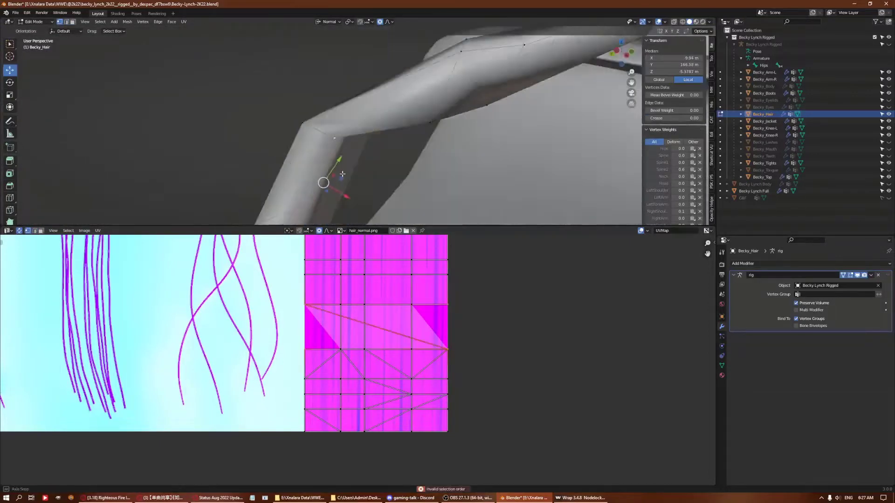
{"action": "left_click", "coordinate": [339, 145]}
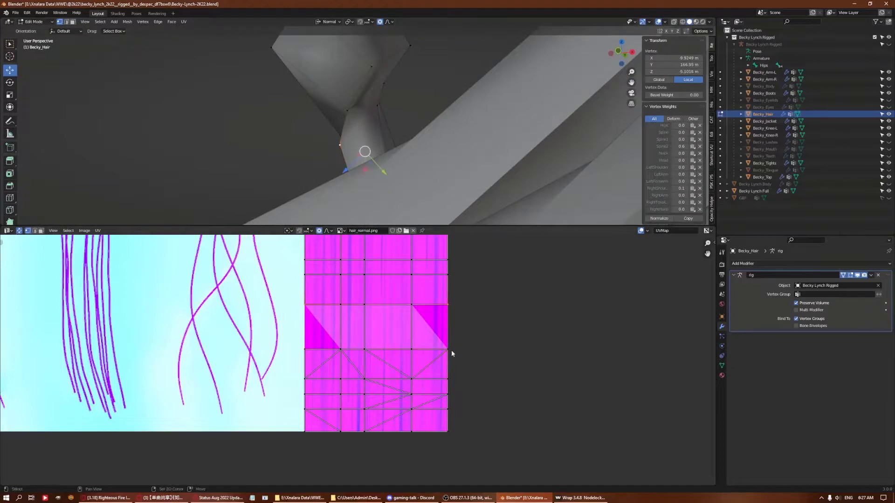
{"action": "middle_click_drag", "start_coordinate": [365, 150], "coordinate": [368, 153]}
{"action": "left_click", "coordinate": [19, 230]}
{"action": "left_click", "coordinate": [350, 157]}
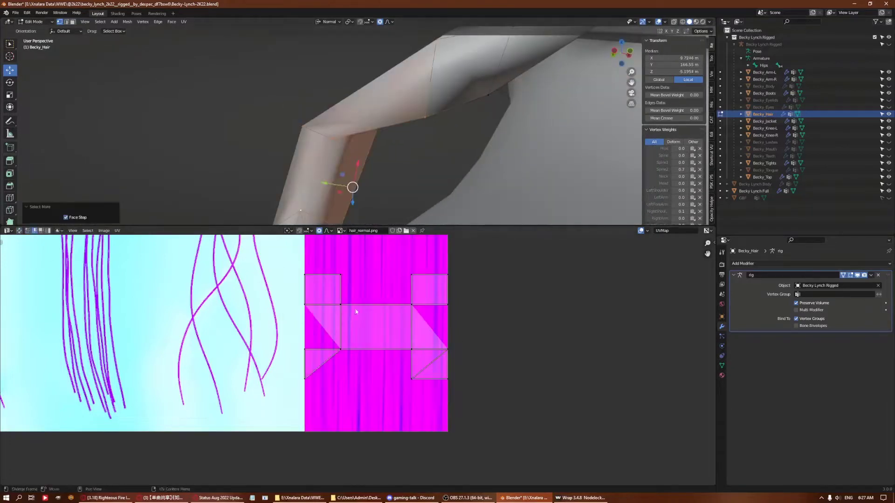
Slide the selected UV face to the right along X.
{"action": "key", "text": "g"}
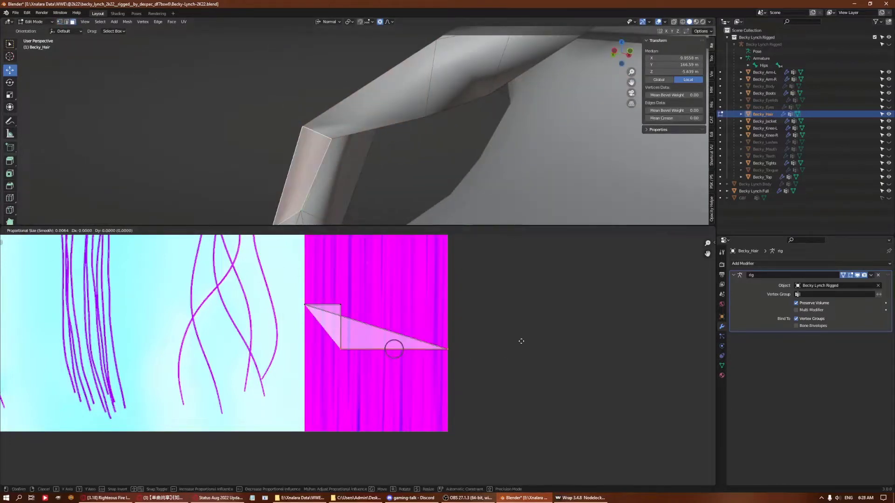
{"action": "key", "text": "Escape"}
{"action": "key", "text": "g"}
{"action": "key", "text": "x"}
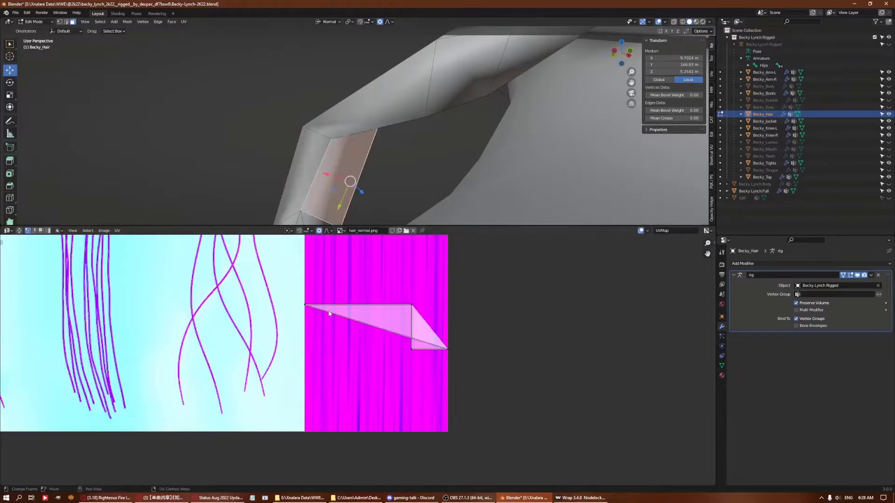
{"action": "left_click", "coordinate": [456, 306]}
Select the whole hair mesh with UV sync back on, revealing then re-hiding the hidden faces.
{"action": "key", "text": "a"}
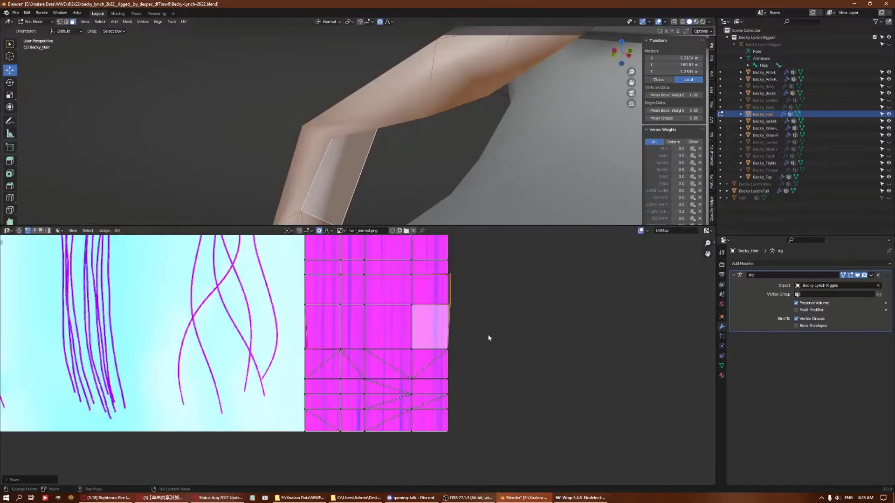
{"action": "left_click", "coordinate": [19, 230]}
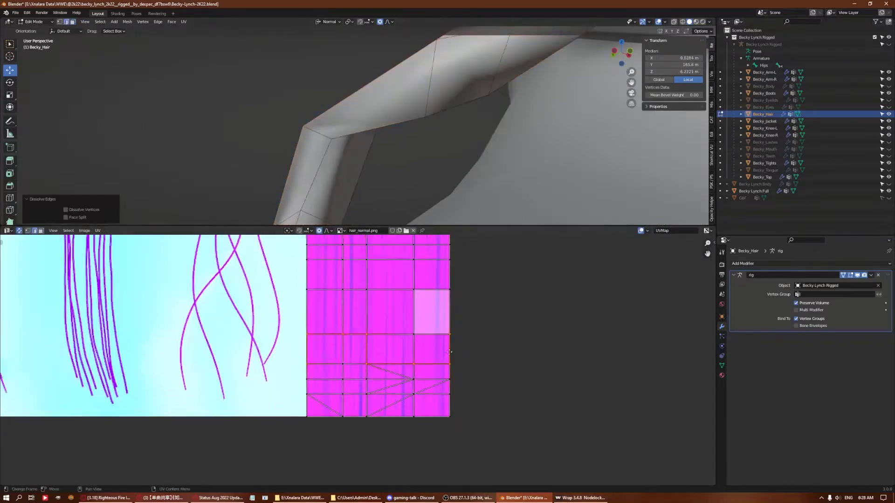
{"action": "key", "text": "alt+h"}
{"action": "key", "text": "ctrl+z"}
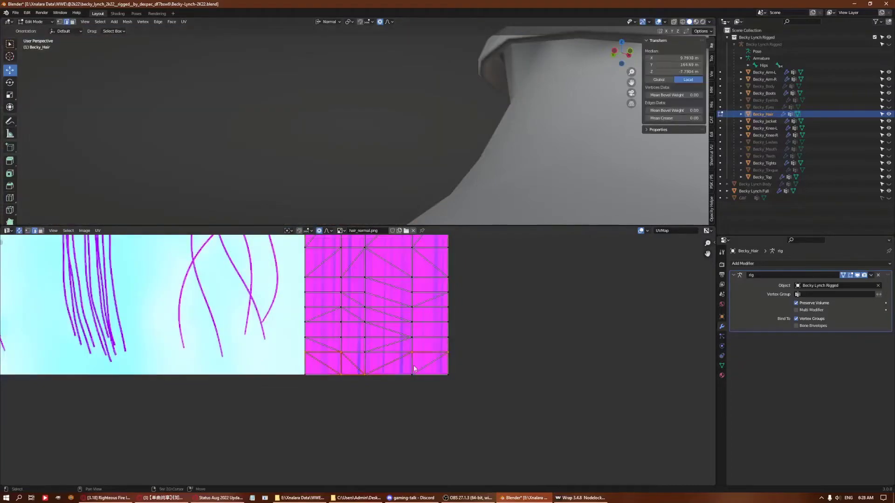
Dissolve the diagonal hair edges, then undo that and several earlier edits.
{"action": "key", "text": "x"}
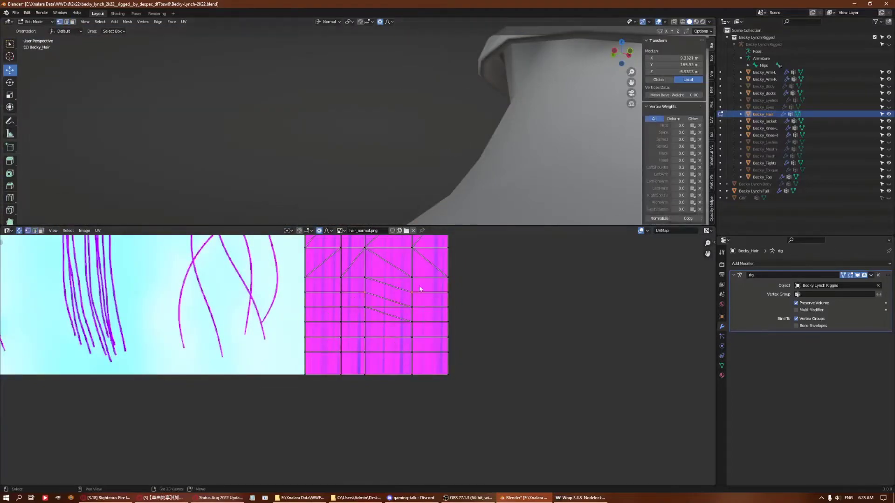
{"action": "left_click", "coordinate": [671, 176]}
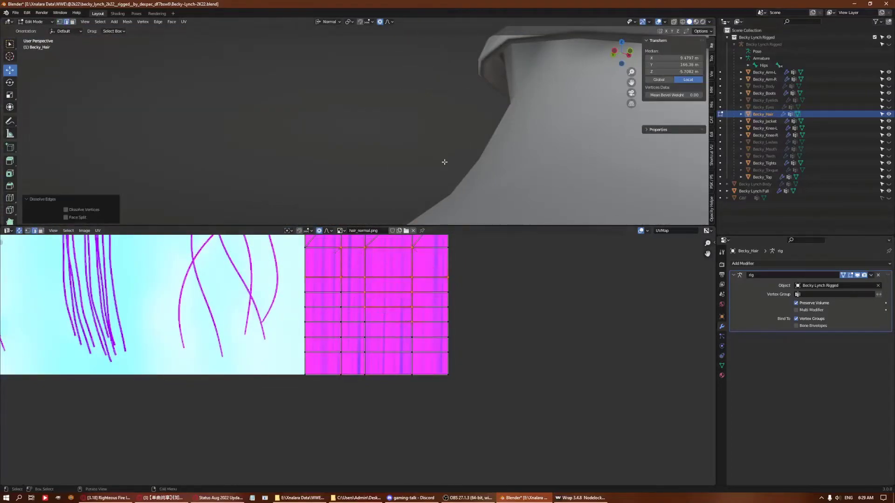
{"action": "key", "text": "ctrl+z"}
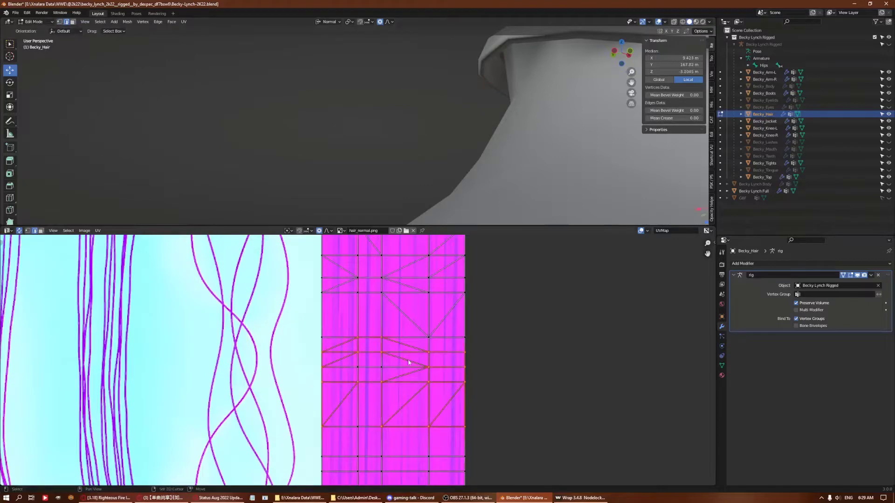
{"action": "key", "text": "ctrl+z"}
{"action": "key", "text": "ctrl+z"}
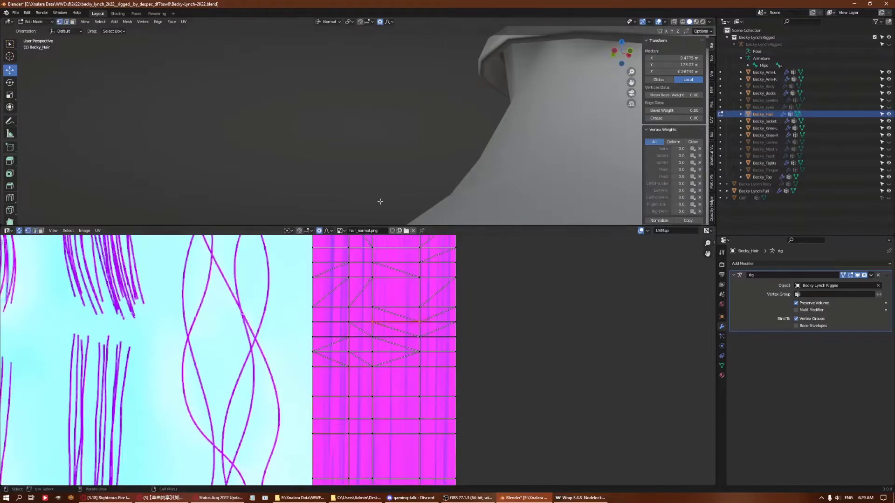
{"action": "key", "text": "ctrl+z"}
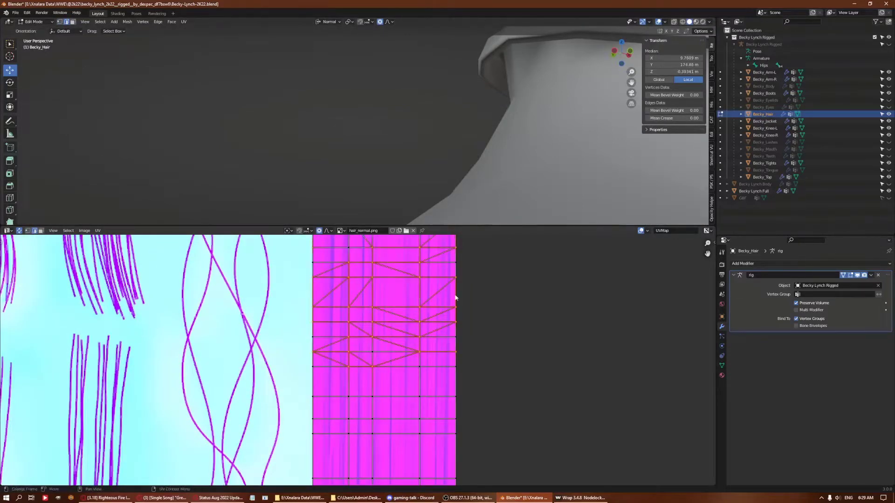
{"action": "key", "text": "ctrl+z"}
{"action": "key", "text": "ctrl+z"}
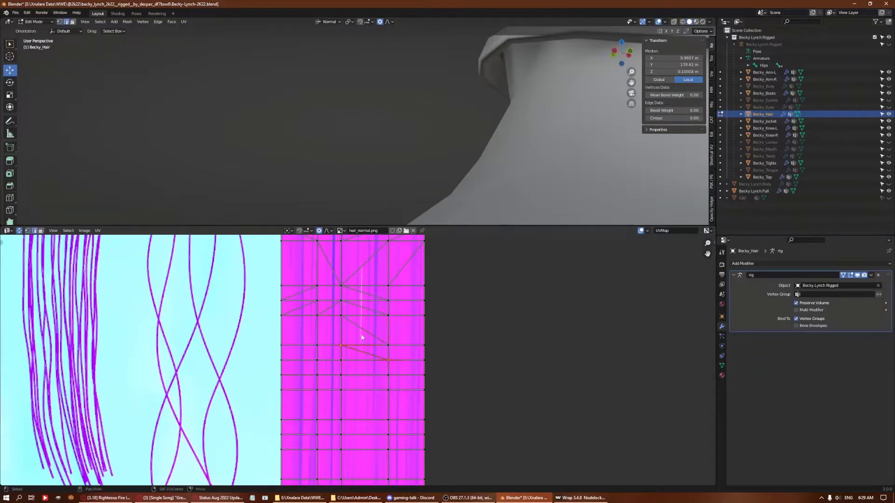
{"action": "key", "text": "ctrl+z"}
Dissolve the selected diagonal edges and extend the edge selection along the card, orbiting to the strand.
{"action": "key", "text": "ctrl+alt+z"}
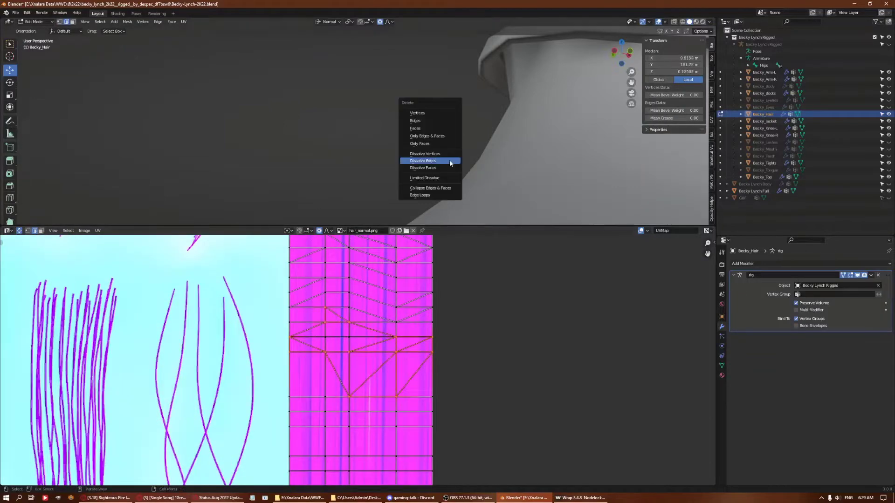
{"action": "left_click", "coordinate": [426, 160]}
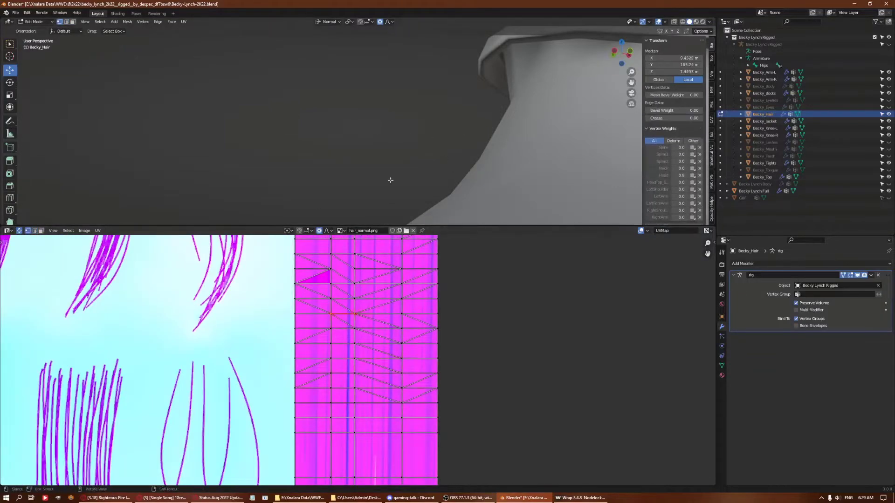
{"action": "key", "text": "ctrl+z"}
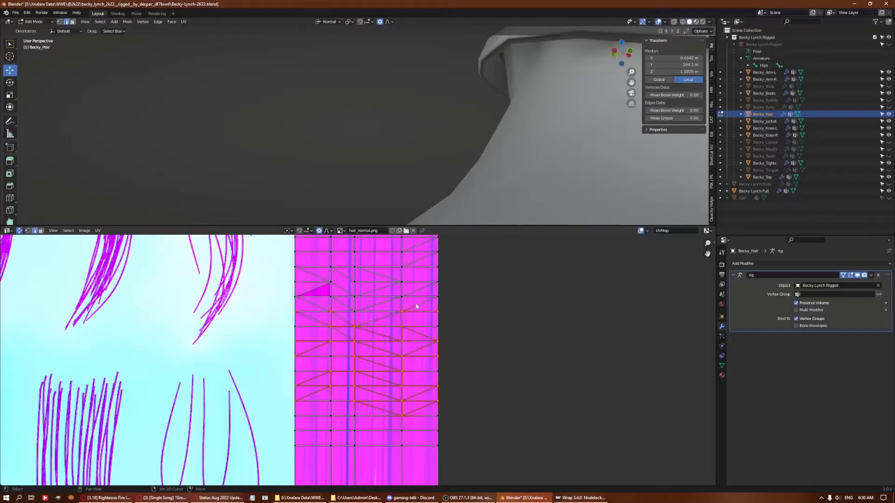
{"action": "key", "text": "ctrl+z"}
{"action": "key", "text": "ctrl+z"}
{"action": "key", "text": "ctrl+z"}
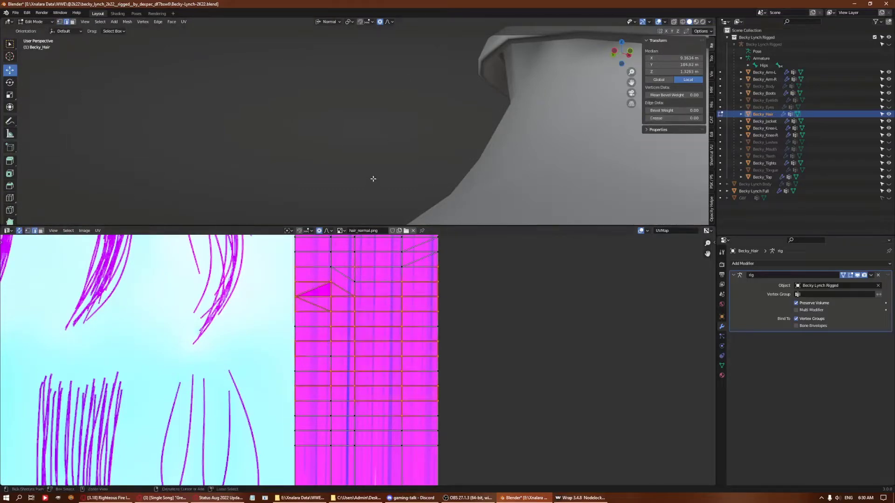
{"action": "key", "text": "ctrl+z"}
{"action": "mouse_move", "coordinate": [356, 130]}
{"action": "middle_mouse_down"}
{"action": "mouse_move", "coordinate": [416, 120]}
{"action": "mouse_move", "coordinate": [393, 75]}
{"action": "mouse_move", "coordinate": [345, 168]}
{"action": "middle_mouse_up"}
{"action": "key", "text": "ctrl+z"}
{"action": "key", "text": "ctrl+z"}
Dissolve a strip of edges on the hair card and reselect its upper edge rows.
{"action": "key", "text": "ctrl+shift+z"}
{"action": "key", "text": "ctrl+shift+z"}
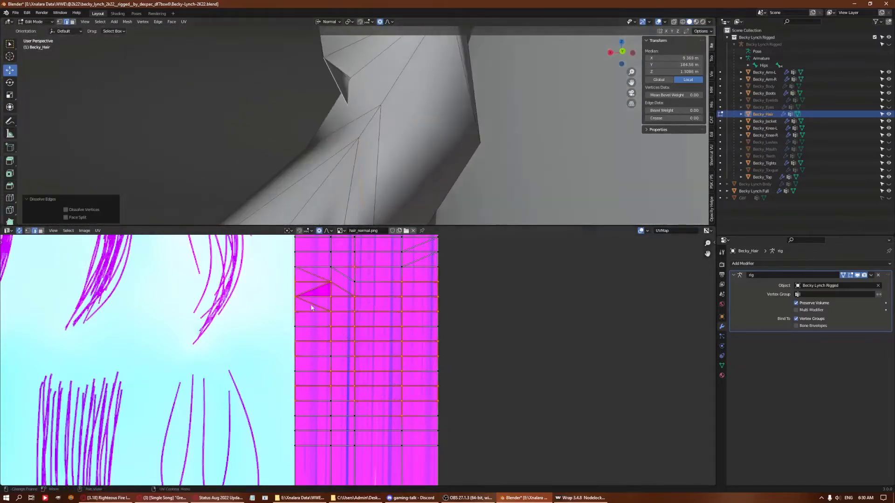
{"action": "key", "text": "ctrl+z"}
{"action": "key", "text": "ctrl+shift+z"}
{"action": "mouse_move", "coordinate": [347, 170]}
{"action": "middle_mouse_down"}
{"action": "mouse_move", "coordinate": [324, 108]}
{"action": "mouse_move", "coordinate": [299, 154]}
{"action": "middle_mouse_up"}
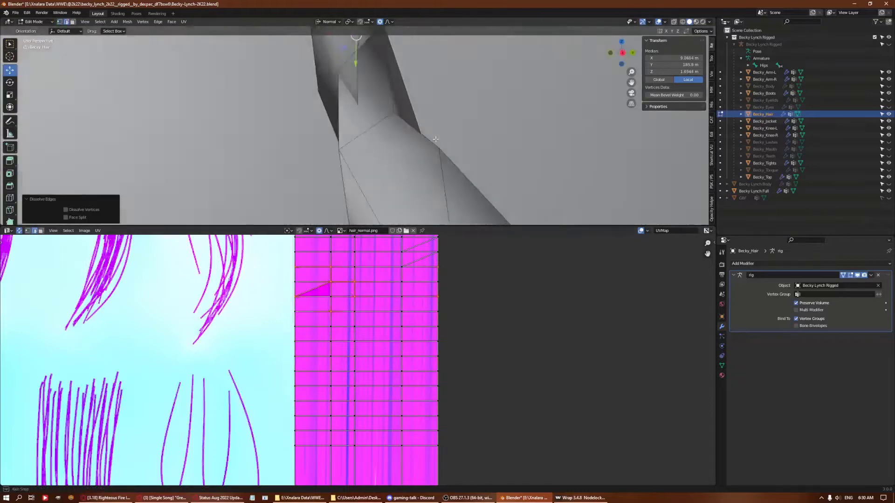
{"action": "key", "text": "ctrl+z"}
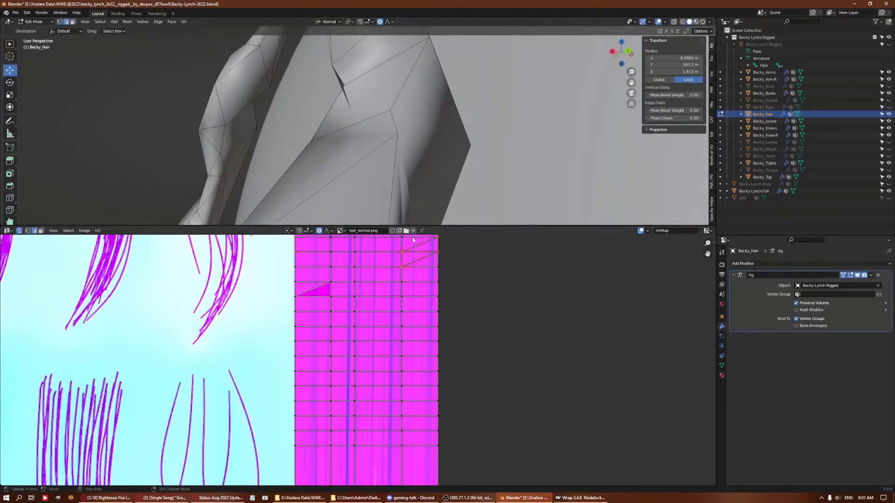
{"action": "middle_click_drag", "start_coordinate": [361, 326], "coordinate": [337, 353]}
{"action": "key", "text": "ctrl+z"}
{"action": "key", "text": "ctrl+z"}
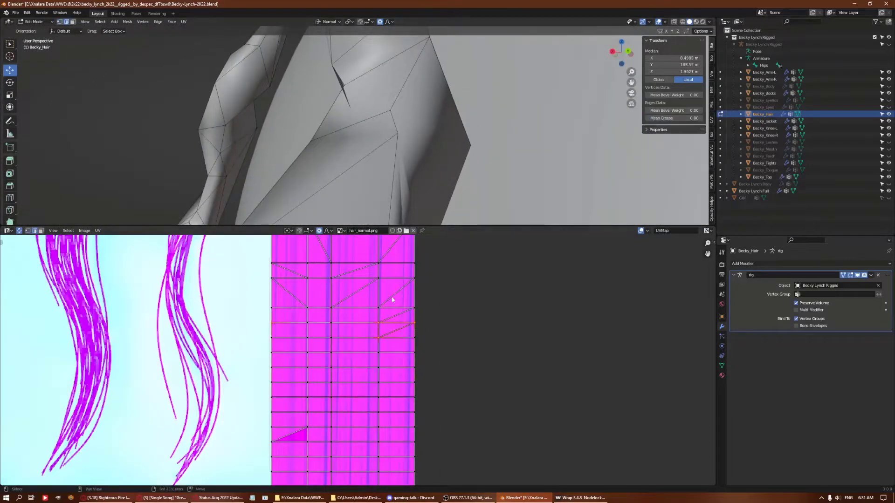
Undo back to an earlier hair card state with the lower edge rows restored.
{"action": "key", "text": "ctrl+z"}
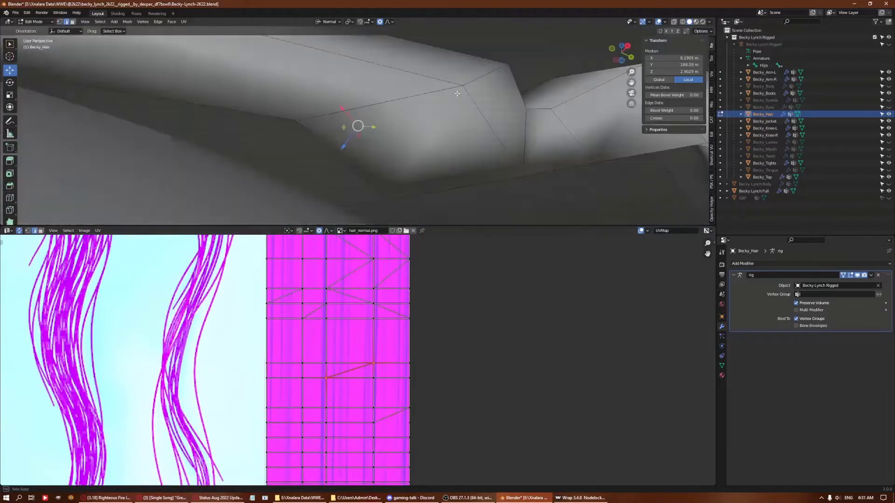
{"action": "key", "text": "ctrl+z"}
{"action": "key", "text": "ctrl+z"}
{"action": "key", "text": "ctrl+z"}
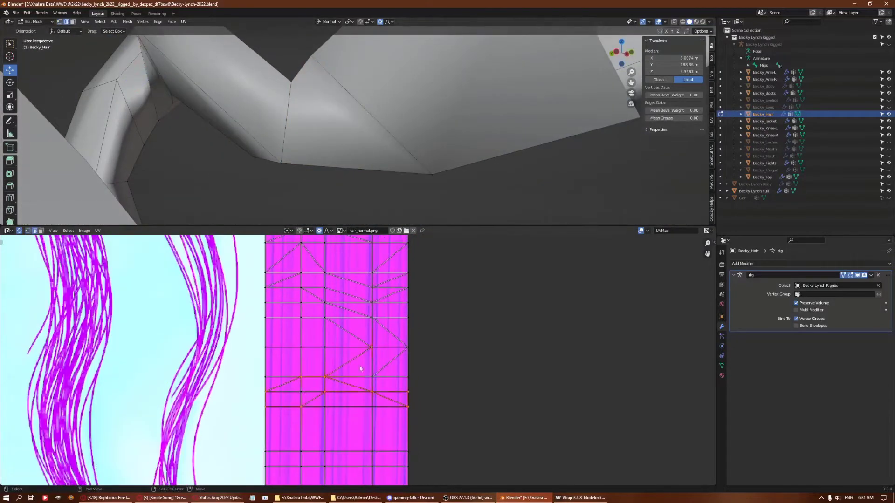
{"action": "key", "text": "ctrl+z"}
{"action": "key", "text": "ctrl+z"}
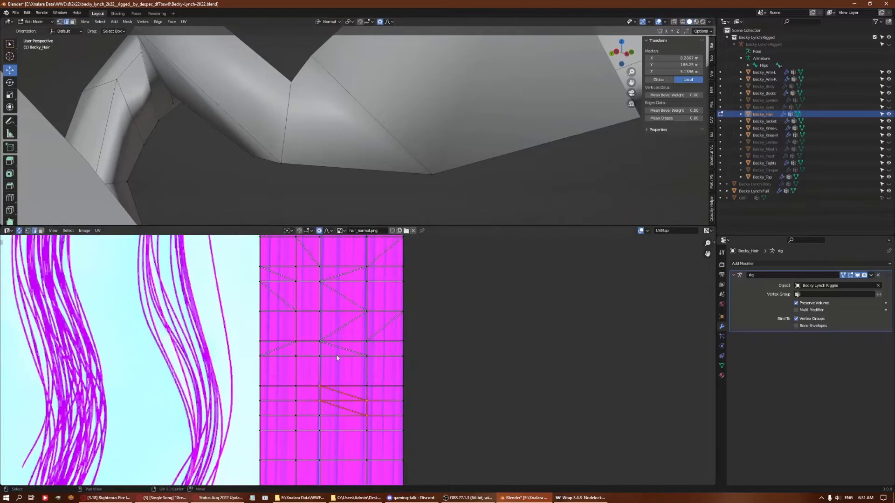
{"action": "key", "text": "ctrl+z"}
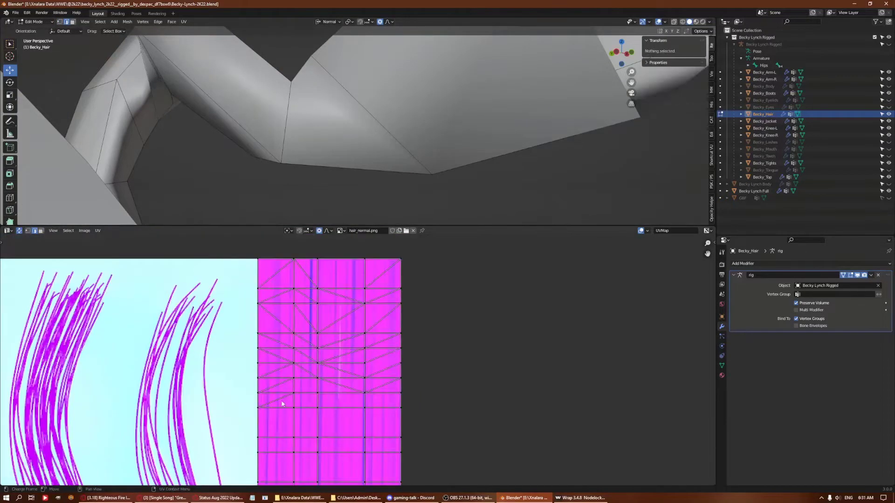
{"action": "key", "text": "ctrl+z"}
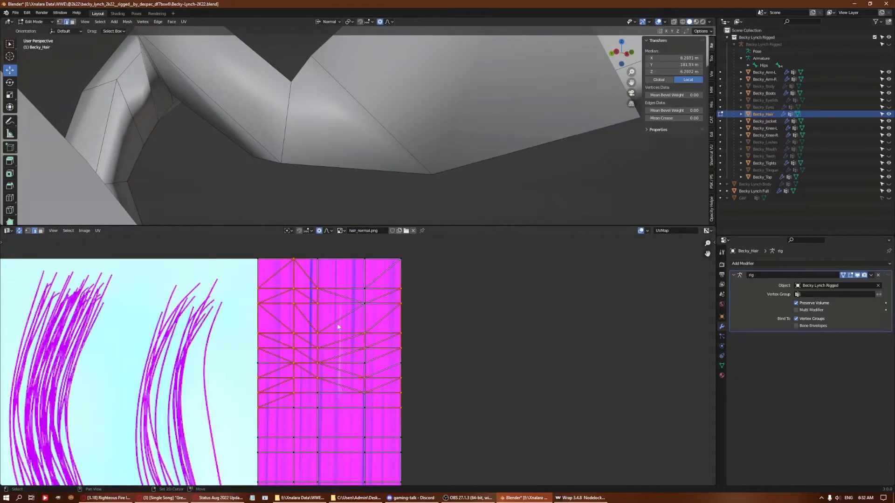
{"action": "key", "text": "ctrl+z"}
{"action": "key", "text": "ctrl+z"}
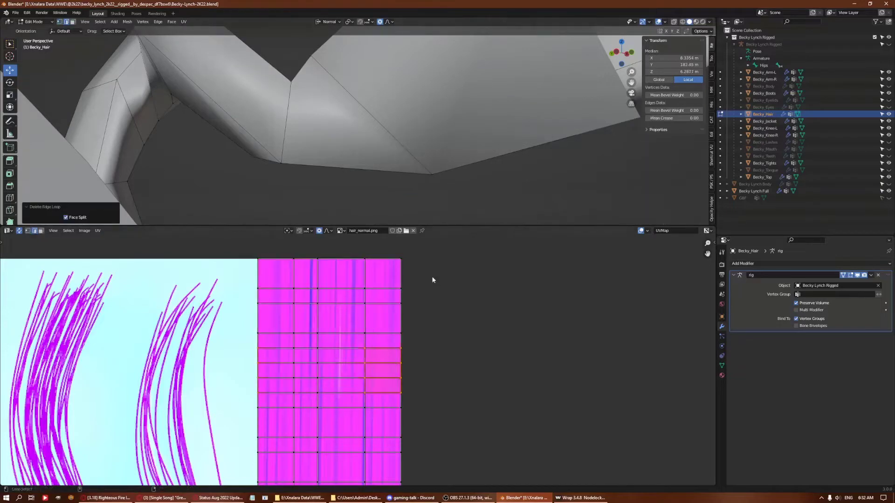
{"action": "key", "text": "ctrl+z"}
{"action": "key", "text": "ctrl+z"}
{"action": "key", "text": "ctrl+z"}
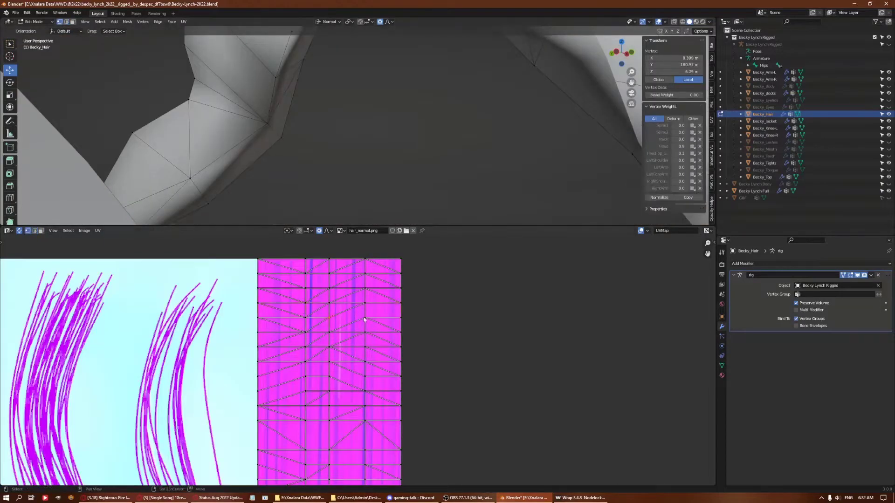
{"action": "key", "text": "ctrl+z"}
{"action": "key", "text": "ctrl+z"}
{"action": "key", "text": "ctrl+z"}
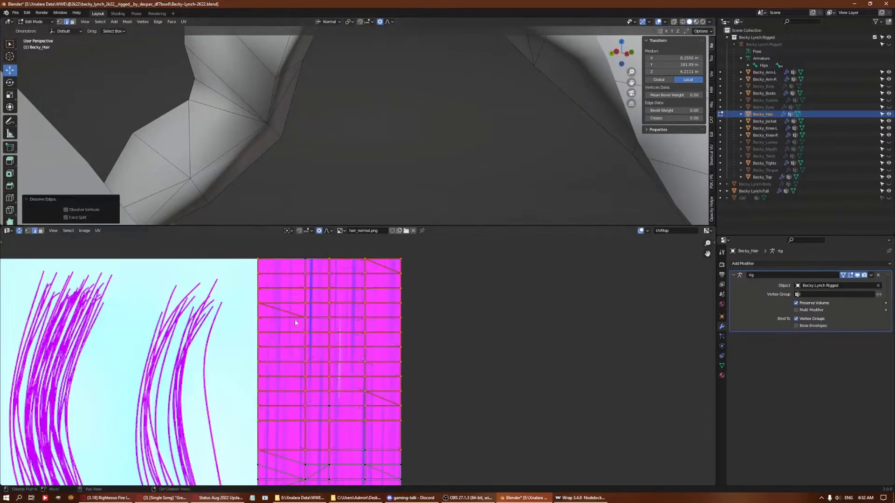
{"action": "key", "text": "ctrl+z"}
{"action": "key", "text": "ctrl+z"}
{"action": "key", "text": "ctrl+z"}
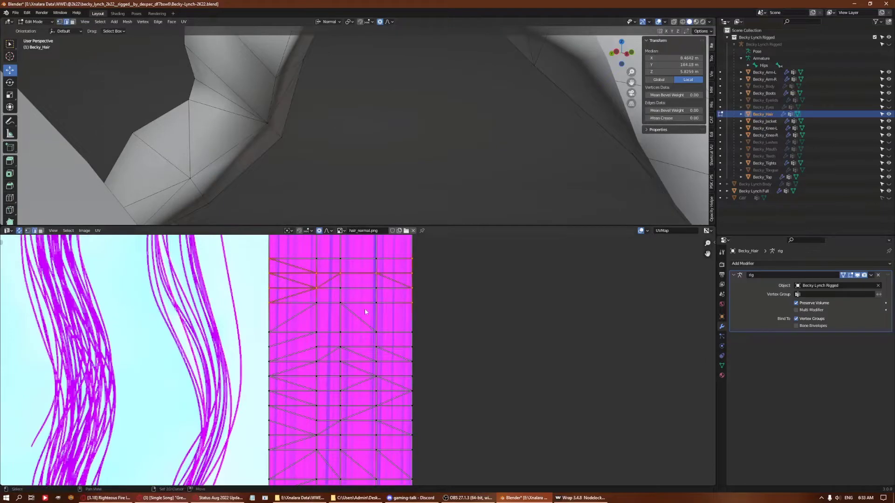
{"action": "key", "text": "ctrl+z"}
{"action": "key", "text": "ctrl+z"}
{"action": "key", "text": "ctrl+z"}
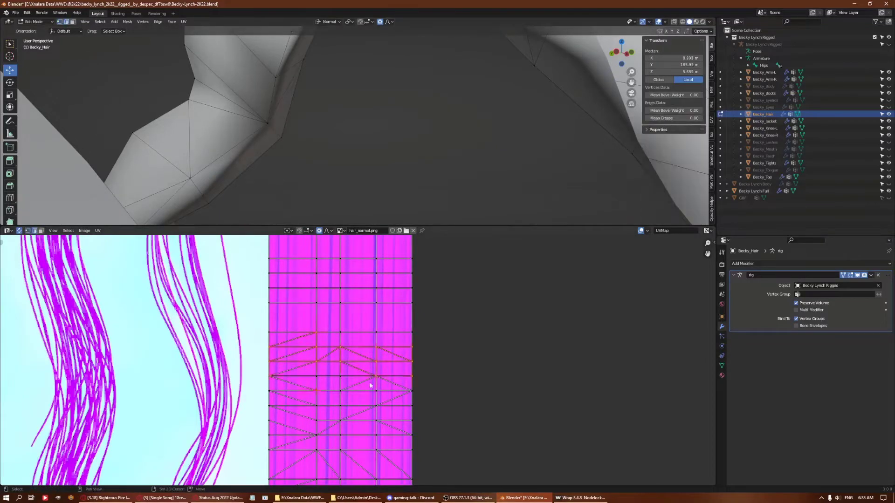
{"action": "key", "text": "ctrl+z"}
{"action": "key", "text": "ctrl+z"}
{"action": "key", "text": "ctrl+z"}
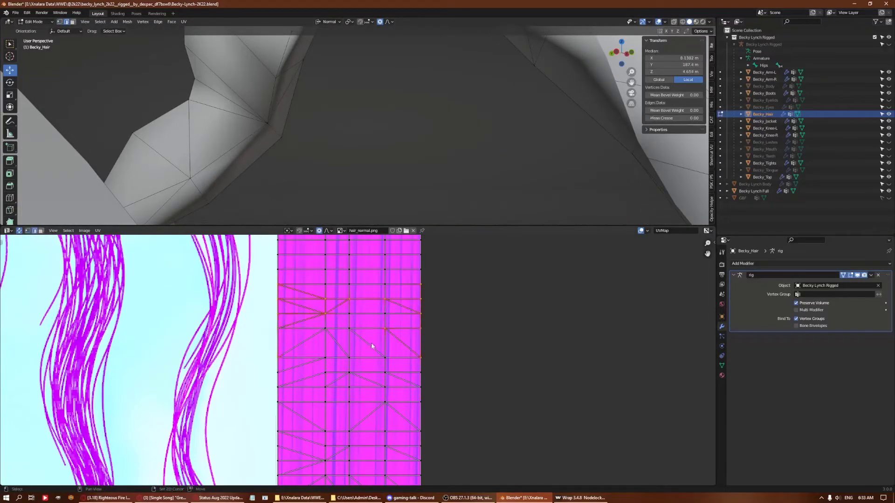
{"action": "key", "text": "ctrl+z"}
{"action": "key", "text": "ctrl+z"}
{"action": "key", "text": "ctrl+z"}
{"action": "key", "text": "ctrl+z"}
{"action": "key", "text": "ctrl+z"}
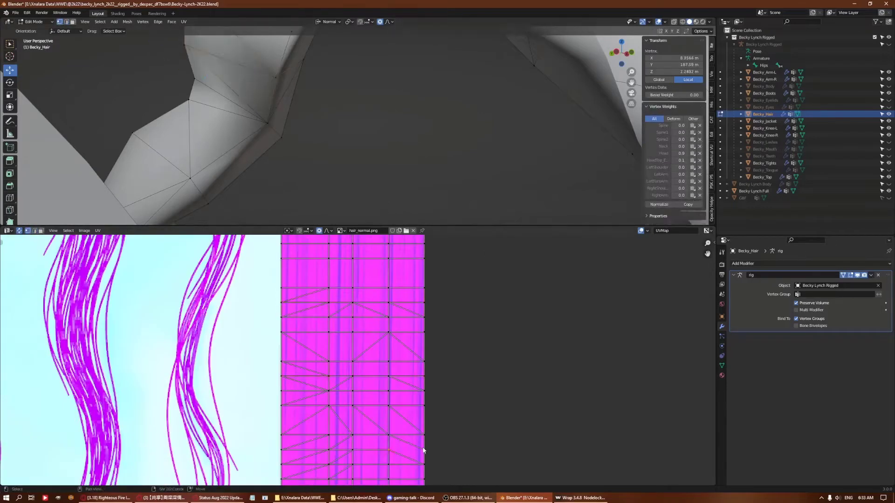
{"action": "key", "text": "ctrl+z"}
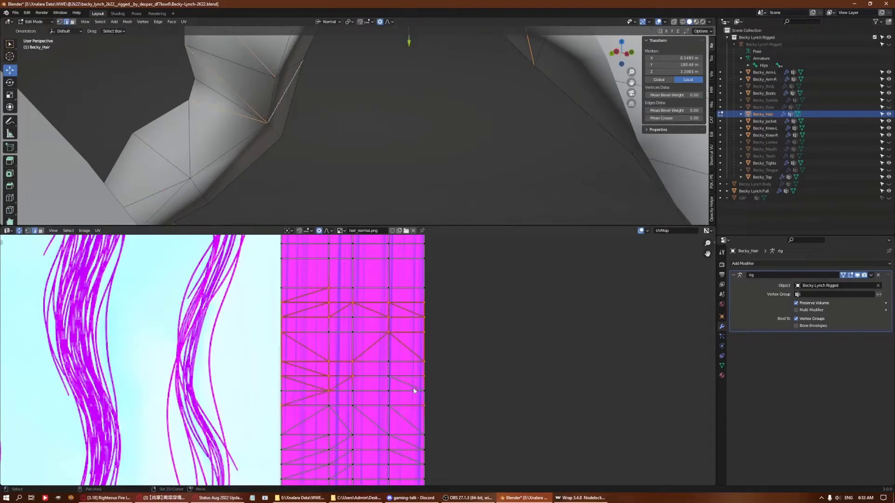
{"action": "key", "text": "ctrl+z"}
{"action": "key", "text": "ctrl+z"}
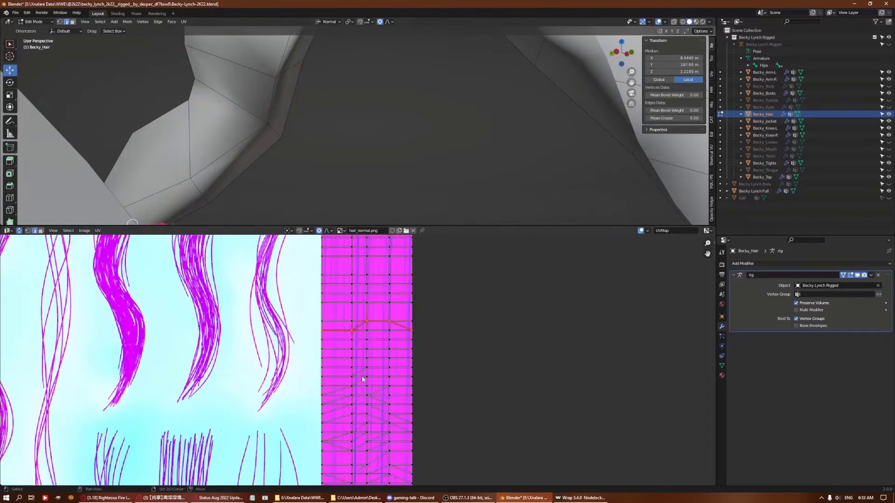
{"action": "key", "text": "ctrl+z"}
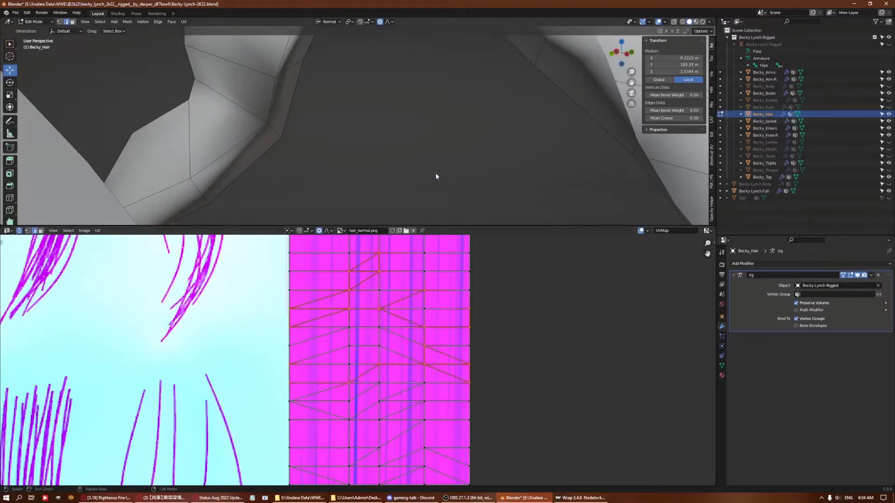
{"action": "key", "text": "ctrl+z"}
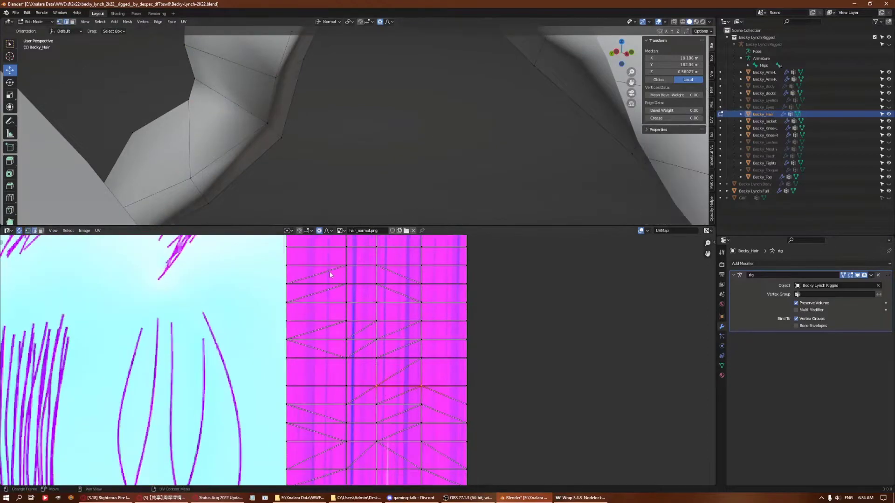
{"action": "key", "text": "ctrl+z"}
Dissolve the selected hair card edges and knife a new cut across the card.
{"action": "key", "text": "ctrl+z"}
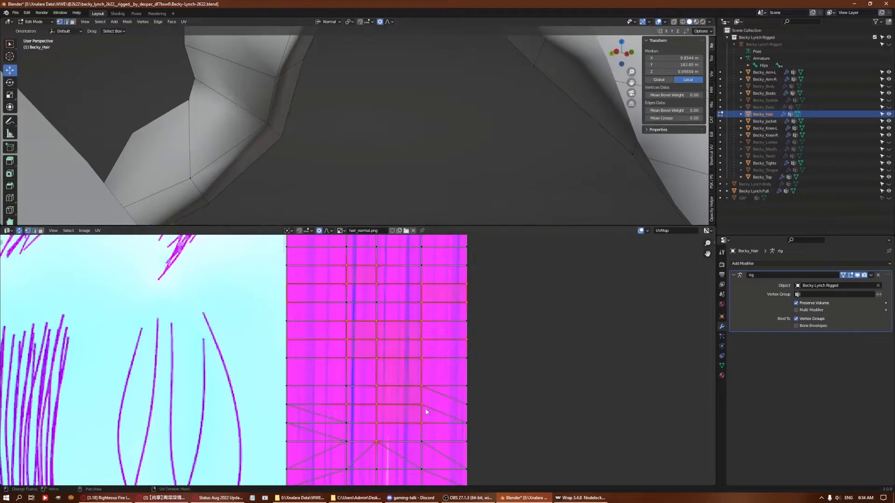
{"action": "key", "text": "ctrl+z"}
{"action": "key", "text": "x"}
{"action": "left_click", "coordinate": [437, 114]}
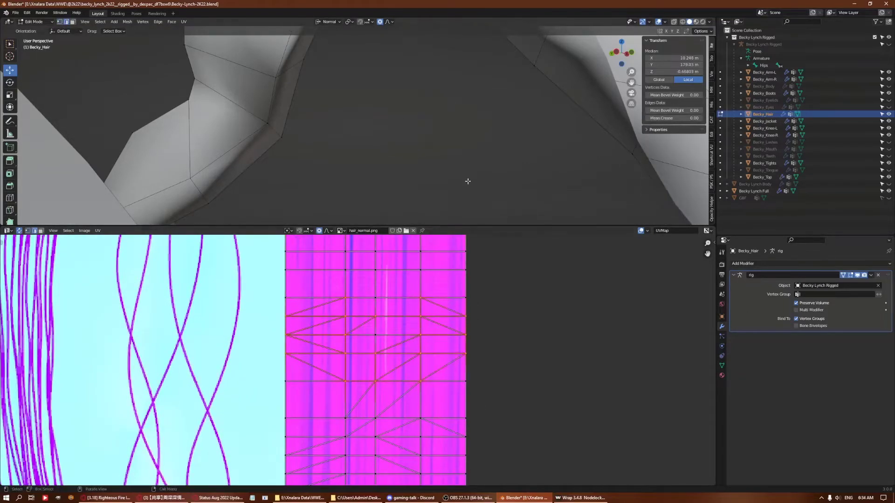
{"action": "key", "text": "k"}
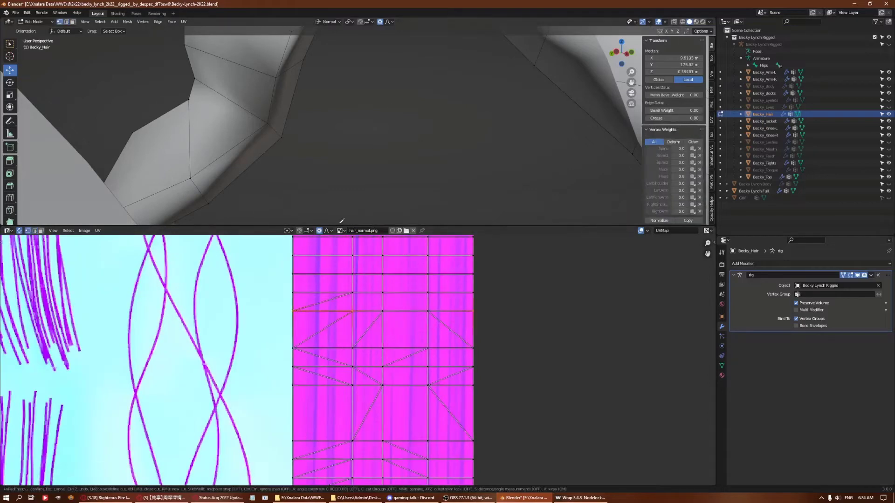
{"action": "key", "text": "Return"}
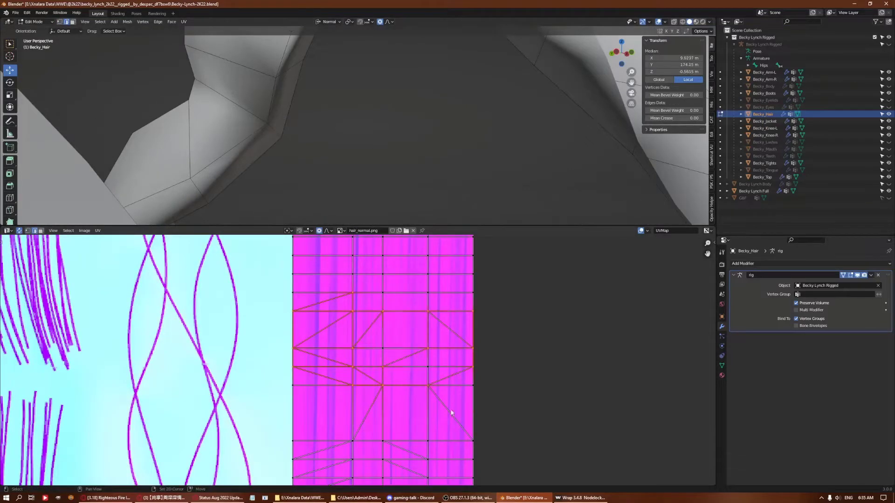
Undo the knife cut and several edge selection changes.
{"action": "key", "text": "ctrl+z"}
{"action": "key", "text": "ctrl+z"}
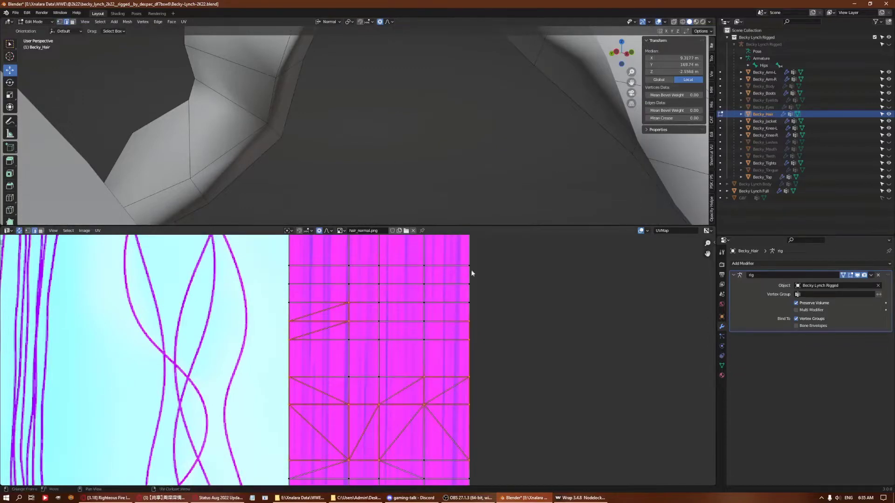
{"action": "key", "text": "ctrl+z"}
{"action": "key", "text": "ctrl+z"}
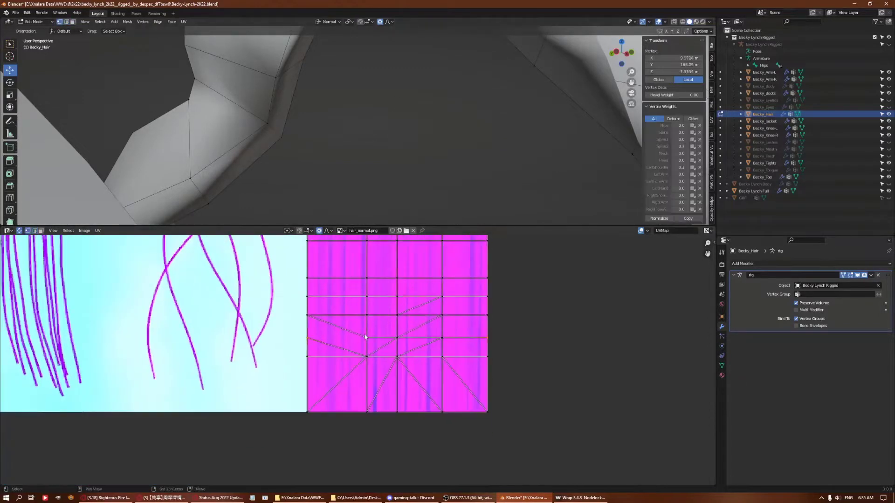
{"action": "key", "text": "ctrl+z"}
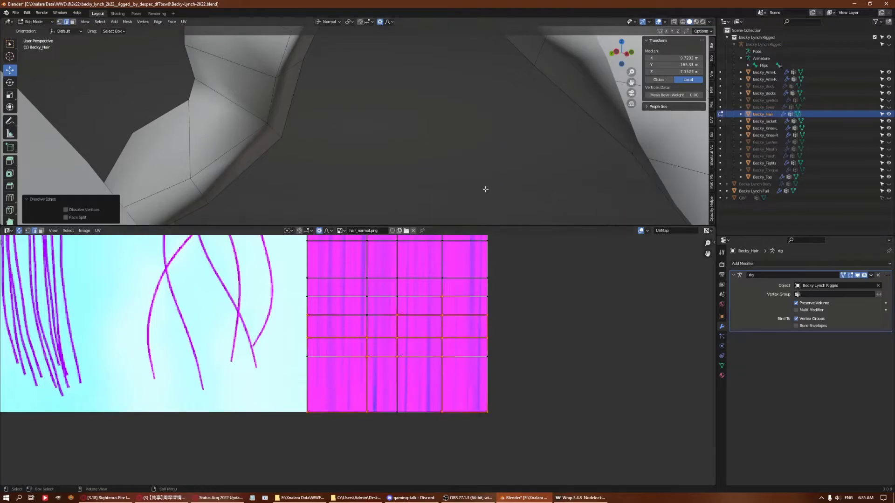
{"action": "key", "text": "ctrl+z"}
{"action": "key", "text": "ctrl+z"}
{"action": "key", "text": "ctrl+z"}
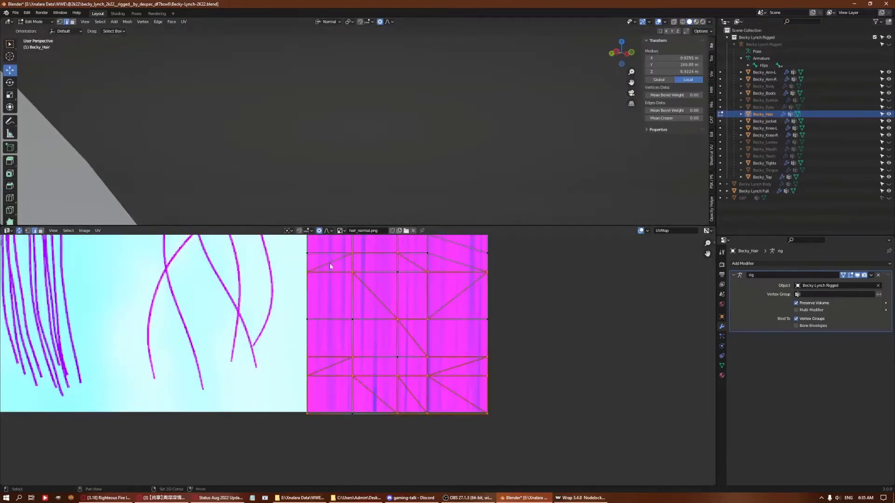
{"action": "key", "text": "ctrl+z"}
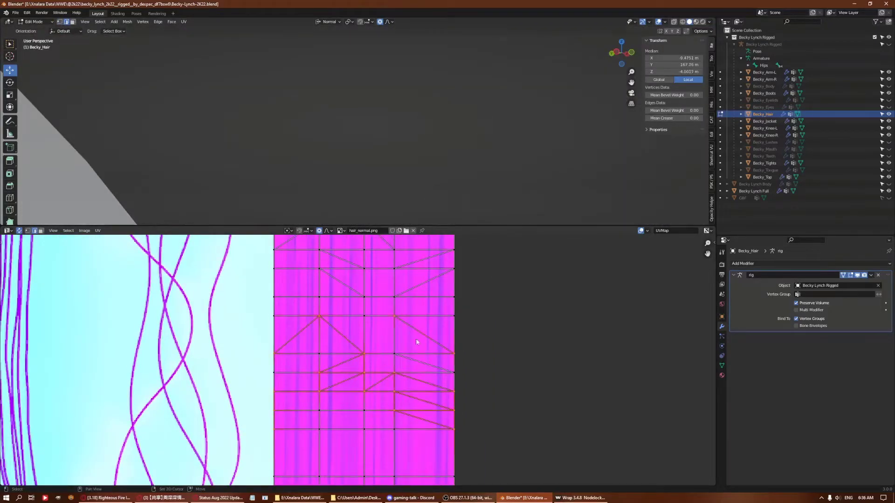
Revert the edge edits using Ctrl+Z and a jump back in the Undo History.
{"action": "key", "text": "ctrl+z"}
{"action": "key", "text": "ctrl+z"}
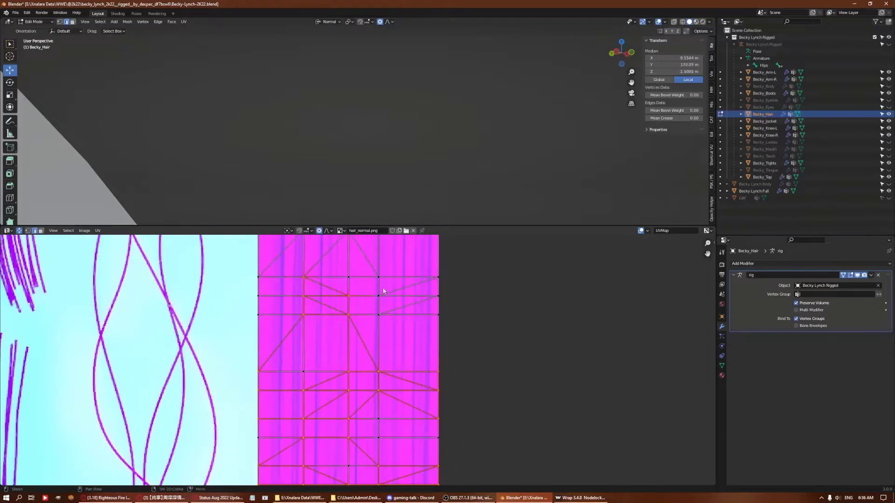
{"action": "key", "text": "ctrl+z"}
{"action": "key", "text": "ctrl+z"}
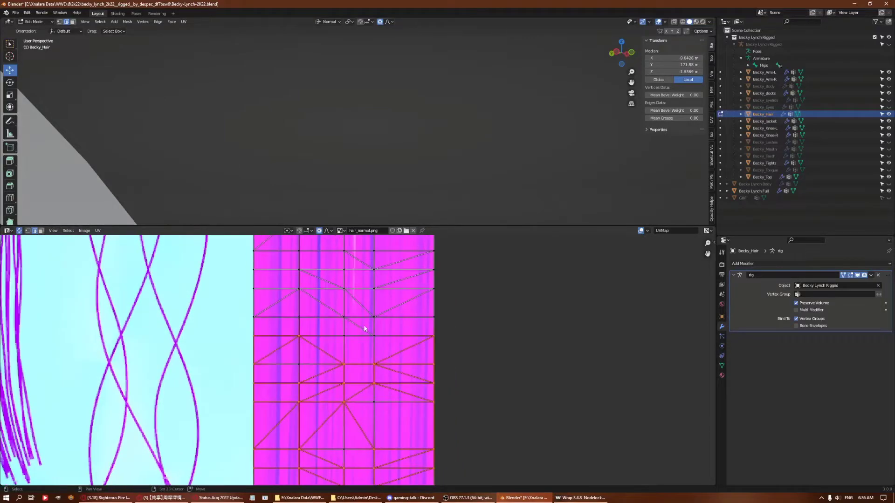
{"action": "key", "text": "ctrl+alt+z"}
{"action": "left_click", "coordinate": [459, 202]}
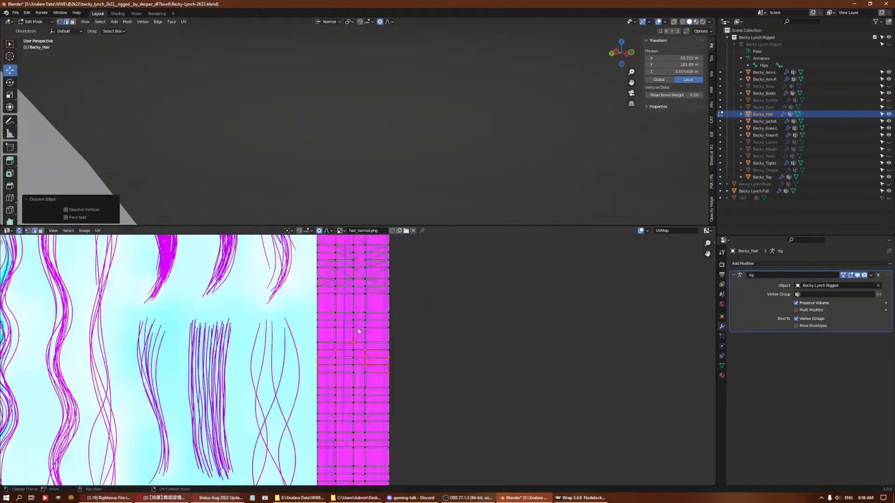
{"action": "key", "text": "ctrl+z"}
{"action": "key", "text": "ctrl+z"}
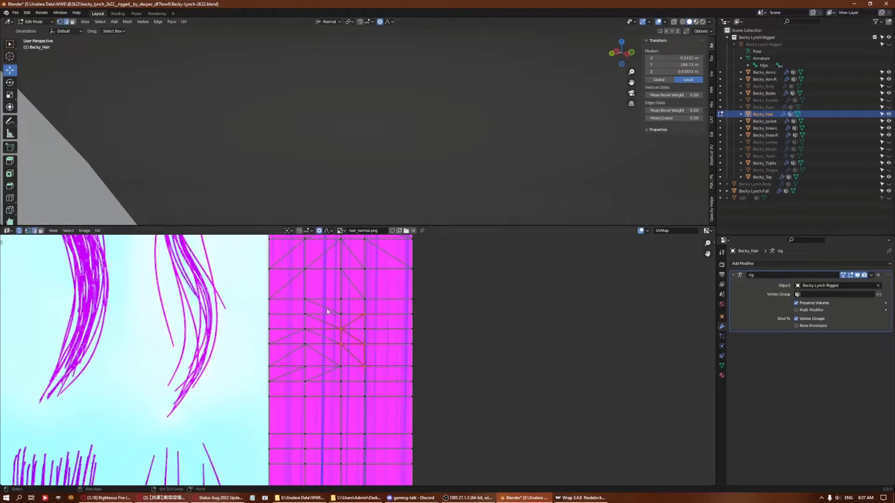
{"action": "key", "text": "ctrl+z"}
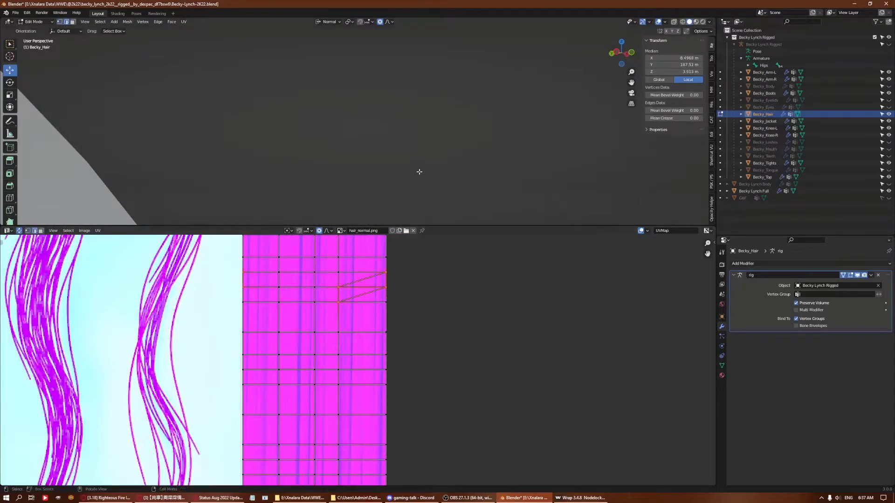
{"action": "key", "text": "ctrl+z"}
{"action": "key", "text": "ctrl+z"}
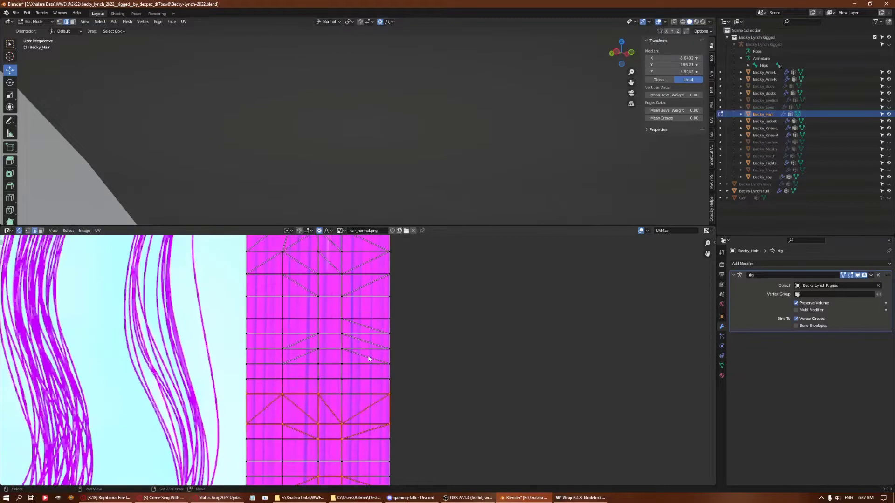
{"action": "key", "text": "ctrl+z"}
Select a single hair UV vertex and frame it in the 3D view.
{"action": "left_click", "coordinate": [268, 347]}
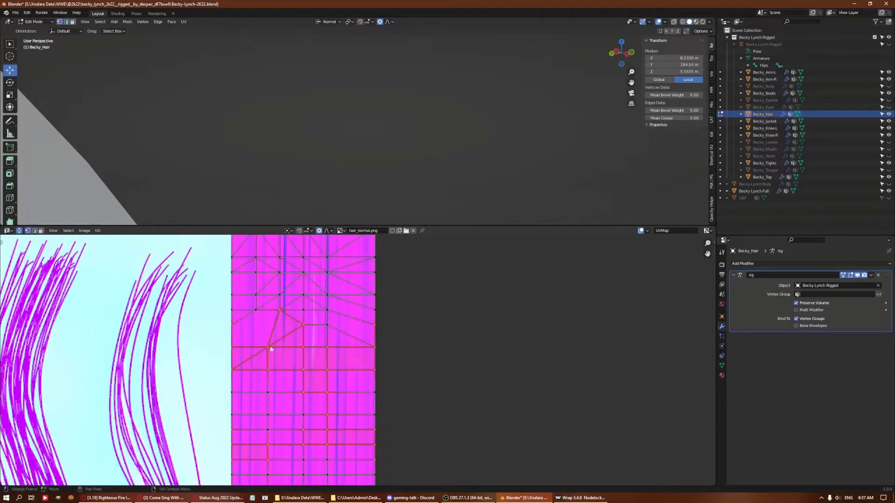
{"action": "left_click", "coordinate": [308, 328]}
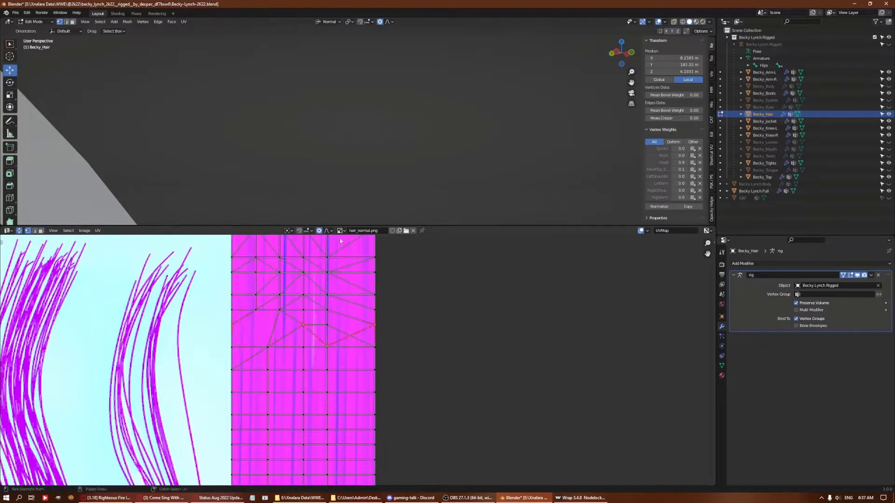
{"action": "key", "text": "KP_Decimal"}
Select and dissolve the stray diagonal triangle edges on the hair strand.
{"action": "scroll", "coordinate": [485, 109], "scroll_direction": "down", "scroll_amount": 3}
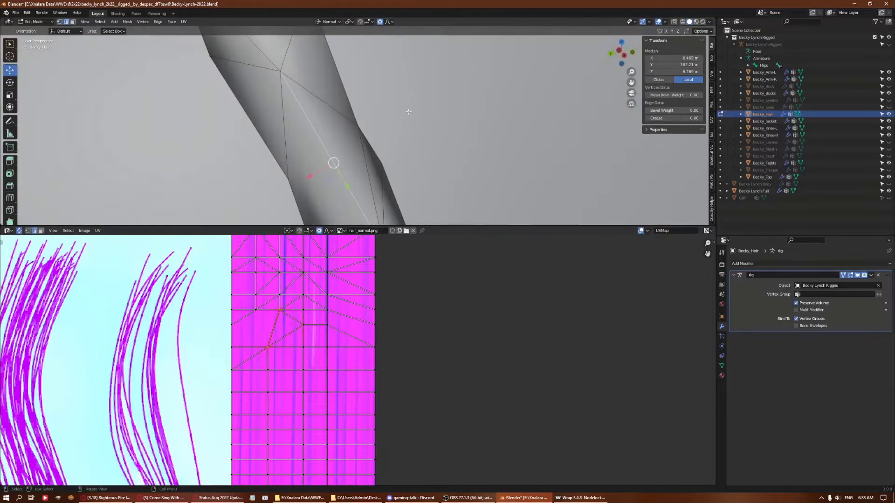
{"action": "mouse_move", "coordinate": [485, 109]}
{"action": "middle_mouse_down"}
{"action": "mouse_move", "coordinate": [365, 176]}
{"action": "mouse_move", "coordinate": [387, 219]}
{"action": "middle_mouse_up"}
{"action": "left_click", "coordinate": [364, 175]}
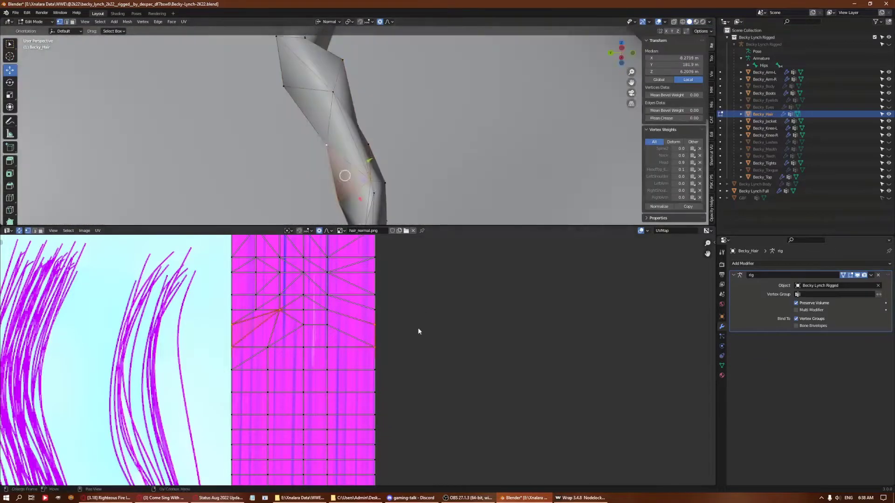
{"action": "left_click", "coordinate": [329, 309]}
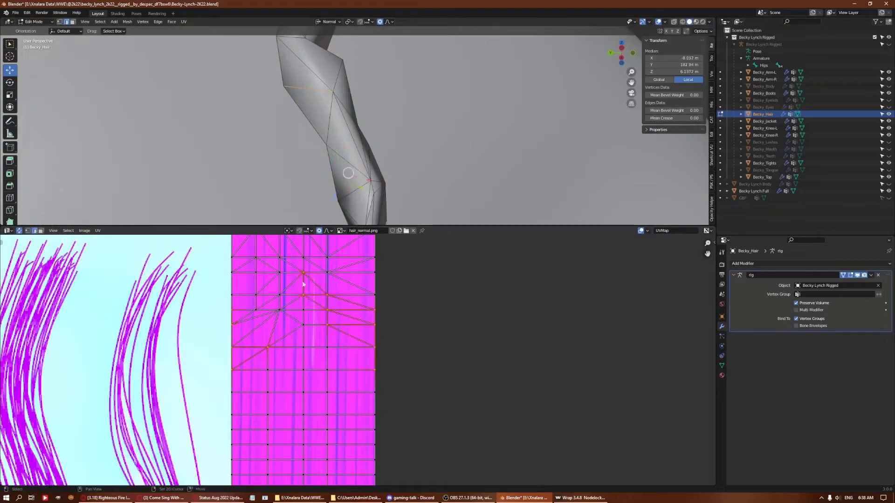
{"action": "middle_click_drag", "start_coordinate": [319, 243], "coordinate": [299, 301]}
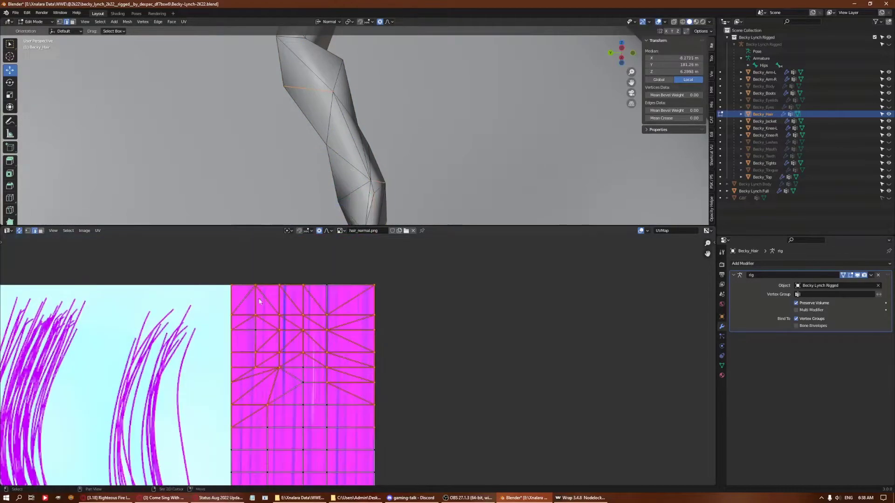
{"action": "key", "text": "ctrl+x"}
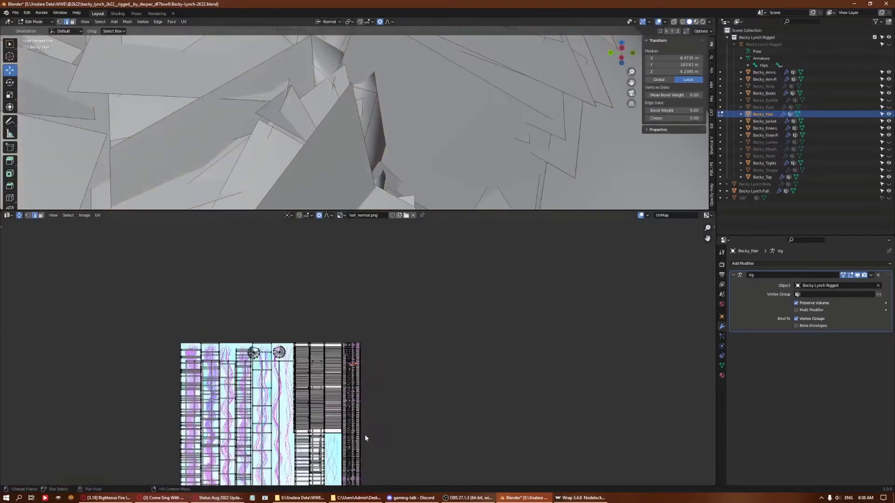
{"action": "key", "text": "h"}
{"action": "key", "text": "alt+h"}
{"action": "key", "text": "KP_Decimal"}
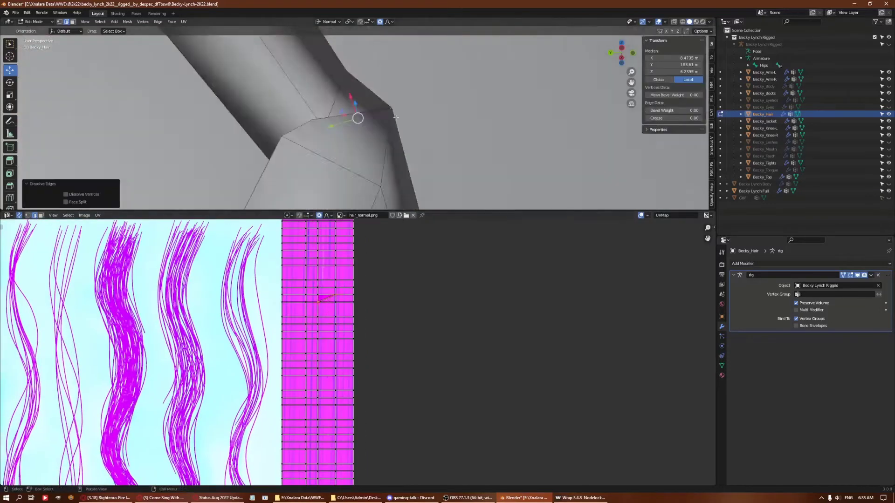
Select the whole hair mesh and set the edge crease to 1.
{"action": "scroll", "coordinate": [422, 160], "scroll_direction": "up", "scroll_amount": 3}
{"action": "middle_click_drag", "start_coordinate": [423, 160], "coordinate": [411, 258]}
{"action": "key", "text": "alt+a"}
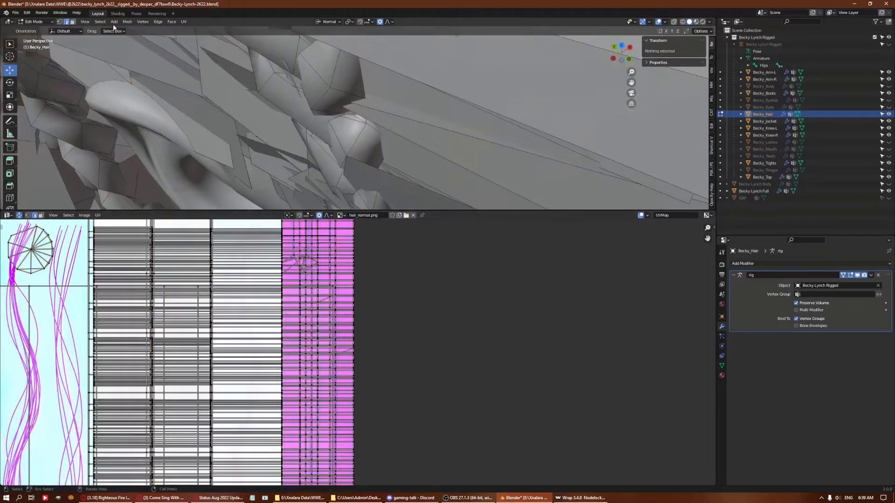
{"action": "key", "text": "a"}
{"action": "middle_click_drag", "start_coordinate": [280, 116], "coordinate": [307, 140]}
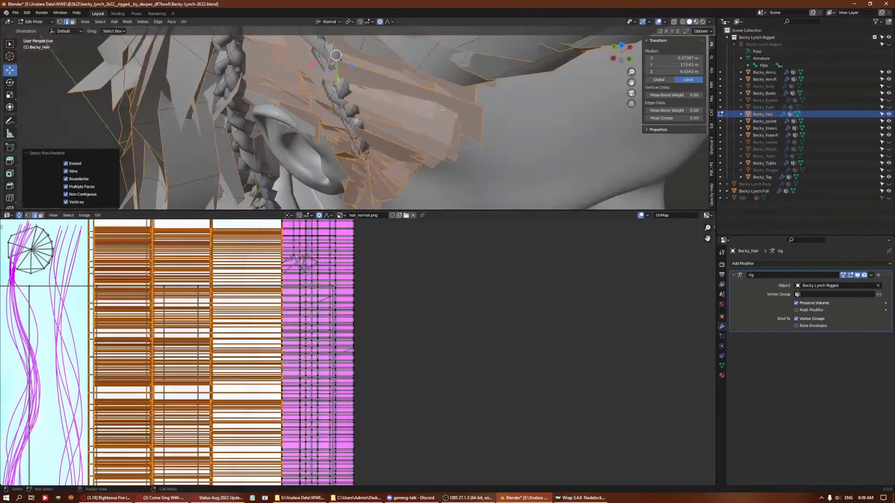
{"action": "key", "text": "shift+e"}
{"action": "left_click", "coordinate": [452, 214]}
Add a Catmull-Clark Subdivision modifier (viewport 1, render 2) and return to Object Mode.
{"action": "left_click_drag", "start_coordinate": [452, 211], "coordinate": [451, 456]}
{"action": "left_click", "coordinate": [770, 263]}
{"action": "left_click", "coordinate": [762, 390]}
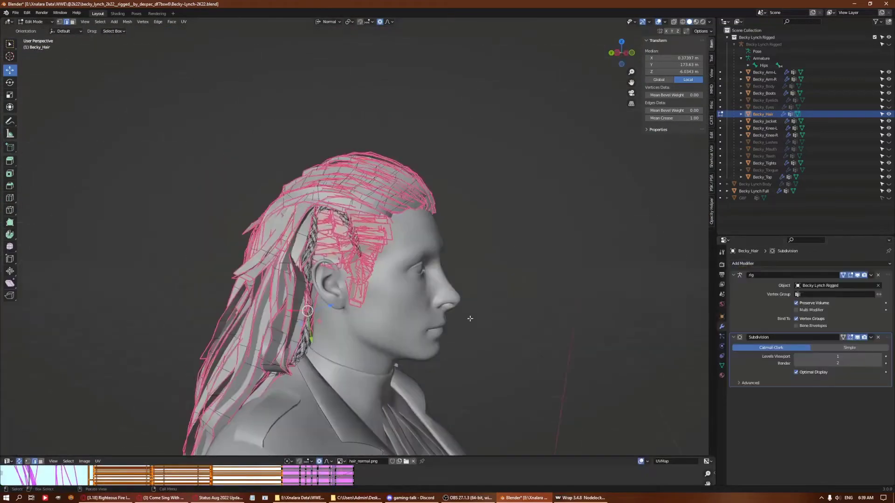
{"action": "key", "text": "Tab"}
Show the hair alone in local view and look at it from the right side.
{"action": "scroll", "coordinate": [327, 280], "scroll_direction": "up", "scroll_amount": 3}
{"action": "middle_click_drag", "start_coordinate": [327, 279], "coordinate": [284, 313]}
{"action": "scroll", "coordinate": [284, 313], "scroll_direction": "down", "scroll_amount": 5}
{"action": "key", "text": "KP_Divide"}
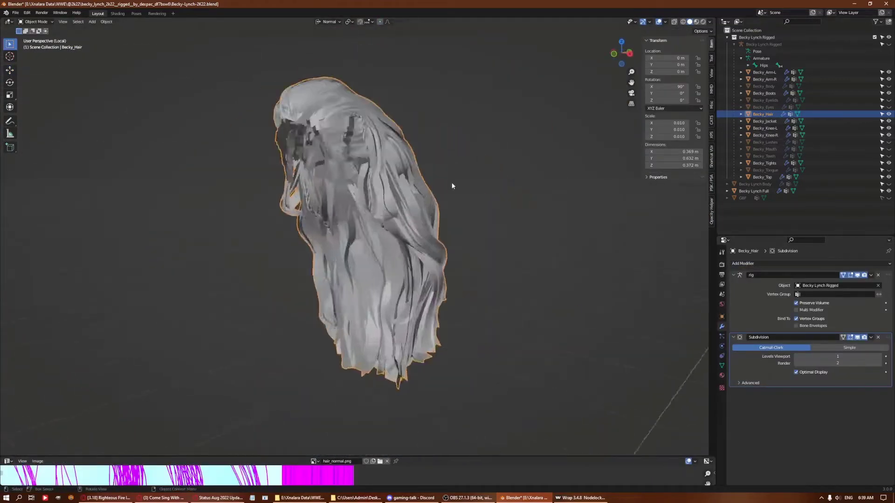
{"action": "key", "text": "Tab"}
{"action": "key", "text": "KP_3"}
Clear the hair's existing vertex groups and add a fresh, renamed group.
{"action": "left_click", "coordinate": [722, 366]}
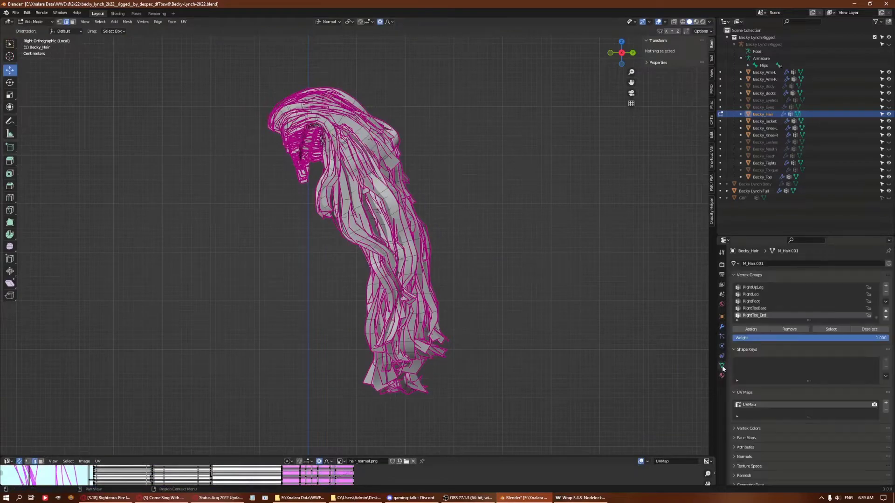
{"action": "left_click", "coordinate": [885, 304]}
{"action": "left_click", "coordinate": [848, 368]}
{"action": "left_click", "coordinate": [885, 285]}
{"action": "double_click", "coordinate": [769, 287]}
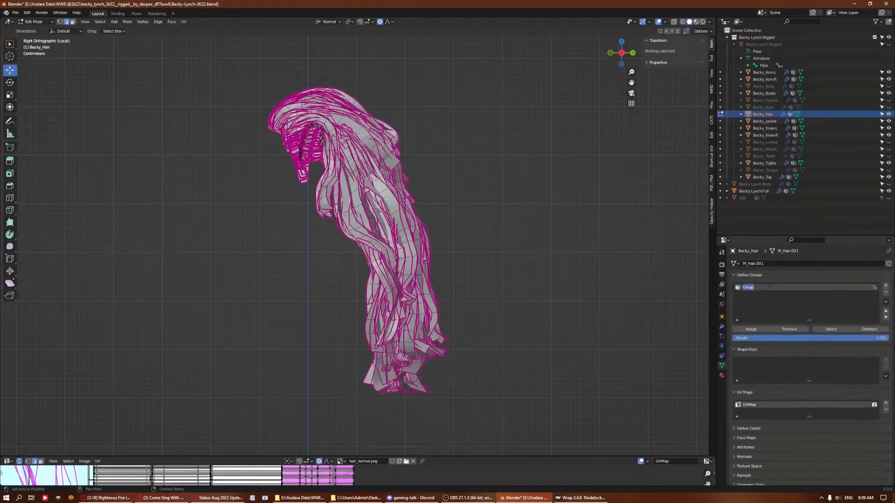
Circle-select the front and top hair in X-ray and hide it.
{"action": "left_click_drag", "start_coordinate": [267, 89], "coordinate": [313, 185]}
{"action": "key", "text": "alt+z"}
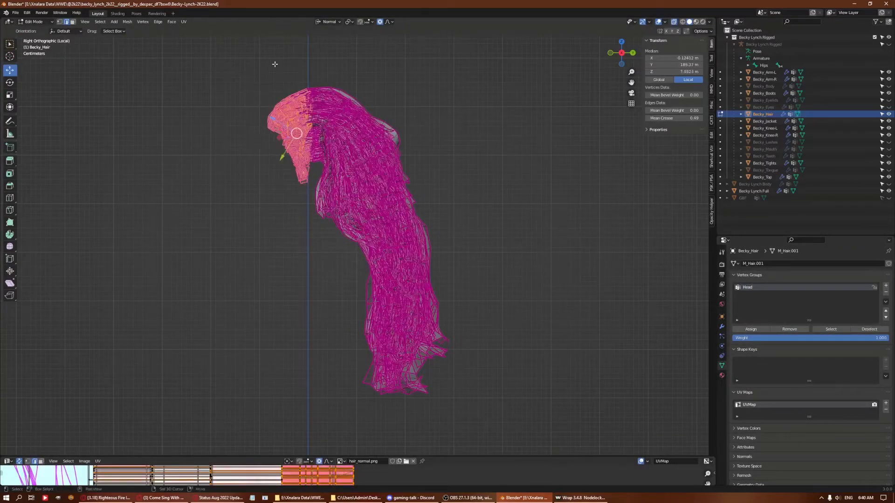
{"action": "mouse_move", "coordinate": [268, 64]}
{"action": "left_mouse_down"}
{"action": "mouse_move", "coordinate": [437, 164]}
{"action": "mouse_move", "coordinate": [369, 144]}
{"action": "left_mouse_up"}
{"action": "key", "text": "c"}
{"action": "left_click_drag", "start_coordinate": [298, 107], "coordinate": [327, 112]}
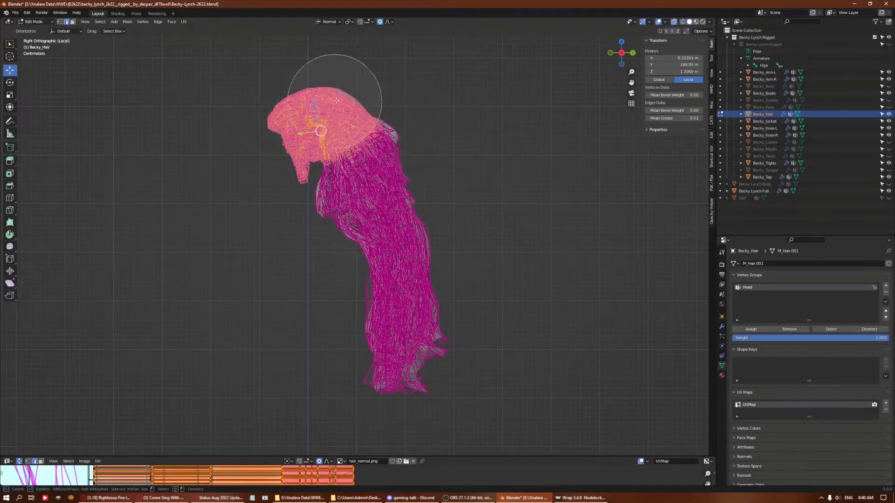
{"action": "key", "text": "Escape"}
{"action": "key", "text": "h"}
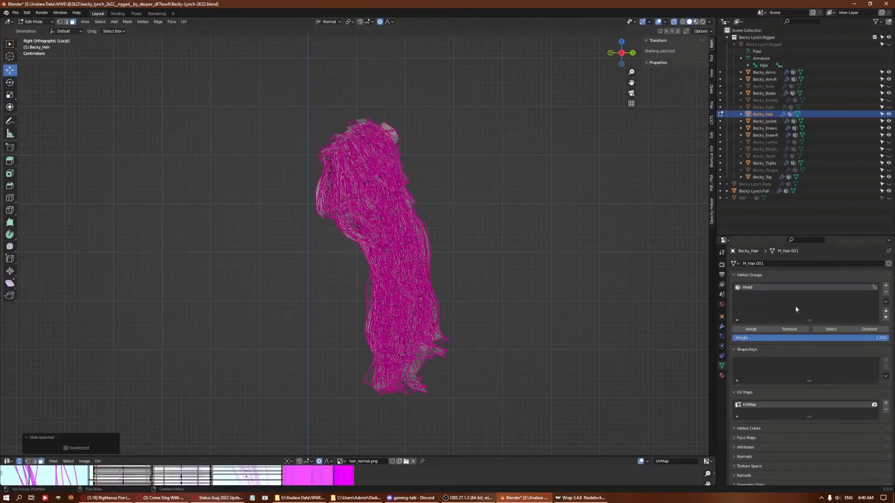
Add Hair Back 01, assign the top of the remaining hair, and hide it.
{"action": "left_click", "coordinate": [885, 285]}
{"action": "type", "text": "Hair Back.01"}
{"action": "key", "text": "Return"}
{"action": "key", "text": "c"}
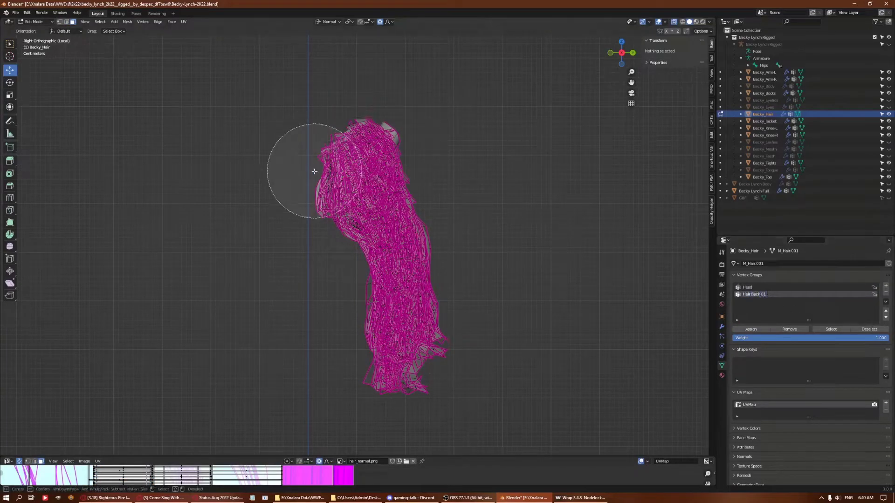
{"action": "left_click_drag", "start_coordinate": [299, 177], "coordinate": [356, 156]}
{"action": "key", "text": "Escape"}
{"action": "key", "text": "h"}
Add Hair Back 02, assign the next band of hair, and hide it.
{"action": "left_click", "coordinate": [885, 285]}
{"action": "double_click", "coordinate": [755, 302]}
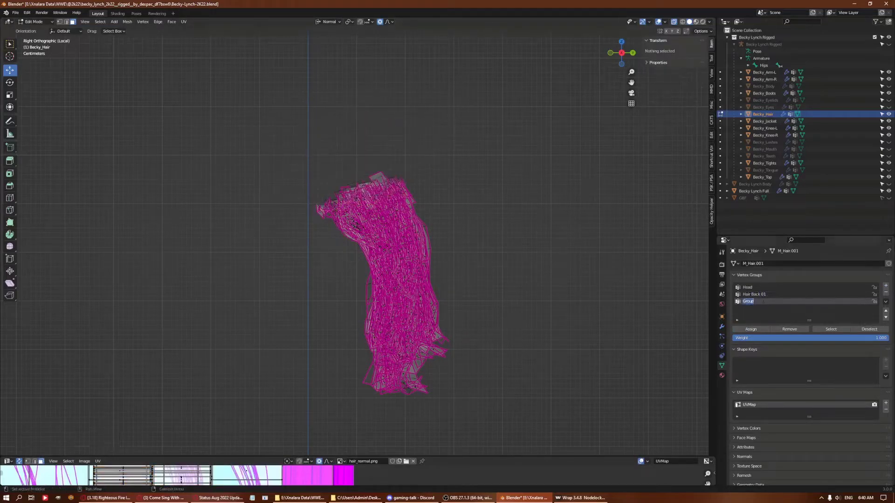
{"action": "type", "text": "Hair Back 02"}
{"action": "key", "text": "Return"}
{"action": "key", "text": "c"}
{"action": "left_click_drag", "start_coordinate": [320, 193], "coordinate": [379, 170]}
{"action": "key", "text": "Escape"}
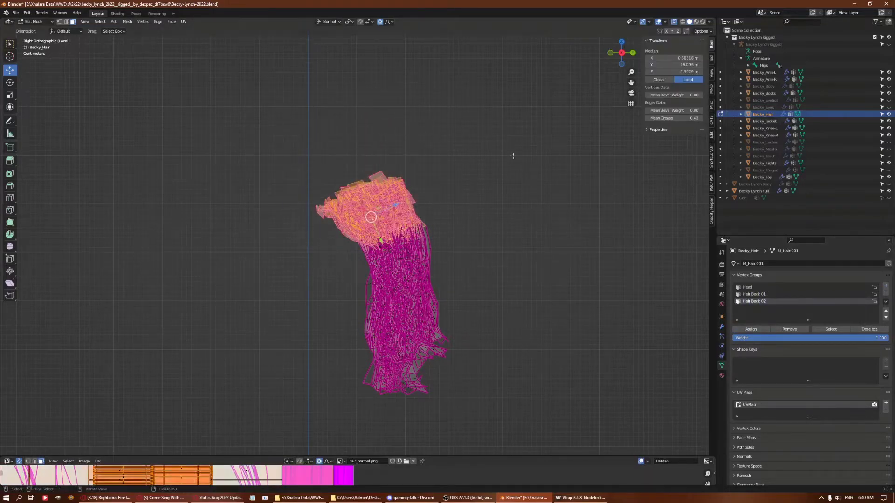
{"action": "key", "text": "h"}
Assign the next band down to a new Hair Back 03 group and hide it.
{"action": "left_click", "coordinate": [885, 285]}
{"action": "double_click", "coordinate": [748, 308]}
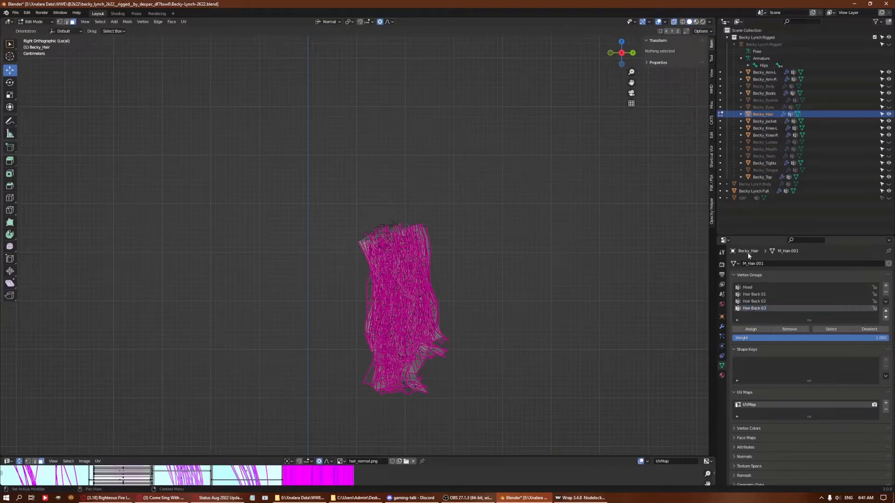
{"action": "key", "text": "c"}
{"action": "left_click_drag", "start_coordinate": [355, 234], "coordinate": [409, 220]}
{"action": "key", "text": "Escape"}
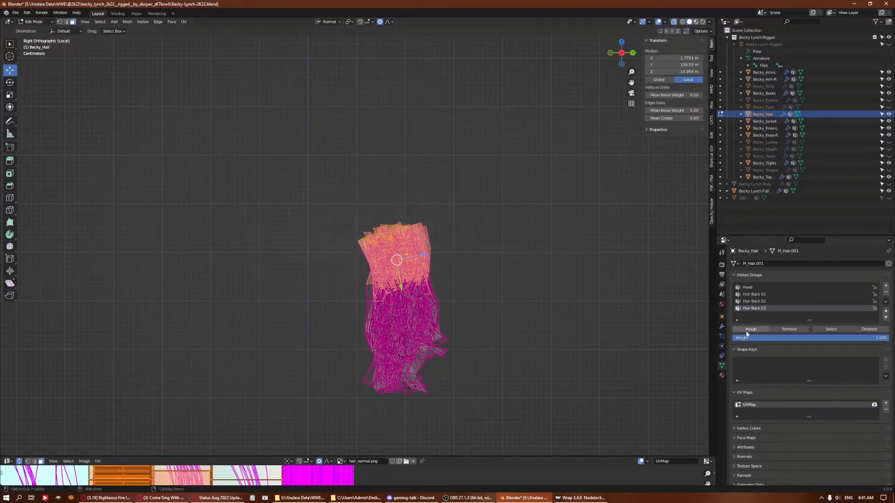
{"action": "left_click", "coordinate": [750, 329]}
{"action": "key", "text": "h"}
Add Hair Back 04, circle-select the next band of hair and hide it.
{"action": "left_click", "coordinate": [885, 286]}
{"action": "double_click", "coordinate": [774, 315]}
{"action": "type", "text": "Hair Back 04"}
{"action": "key", "text": "c"}
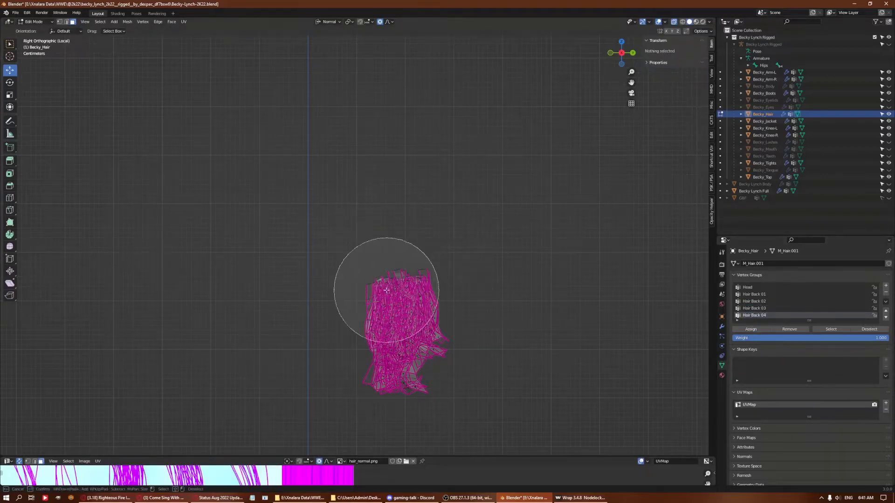
{"action": "left_click_drag", "start_coordinate": [394, 290], "coordinate": [410, 280]}
{"action": "key", "text": "h"}
Add the final Hair Back 05 group, unhide all hair, and check weights in Weight Paint.
{"action": "left_click", "coordinate": [885, 285]}
{"action": "double_click", "coordinate": [773, 315]}
{"action": "type", "text": "Hair Back"}
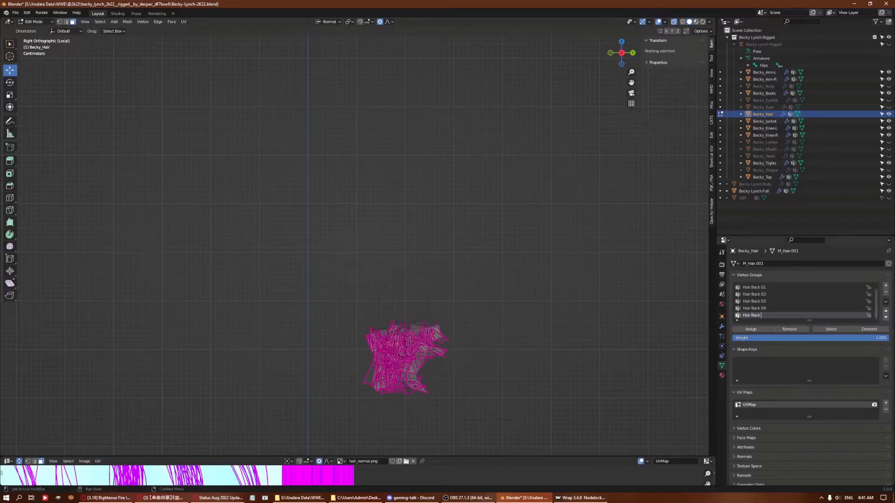
{"action": "key", "text": "Return"}
{"action": "key", "text": "a"}
{"action": "left_click", "coordinate": [751, 329]}
{"action": "key", "text": "alt+h"}
{"action": "key", "text": "ctrl+Tab"}
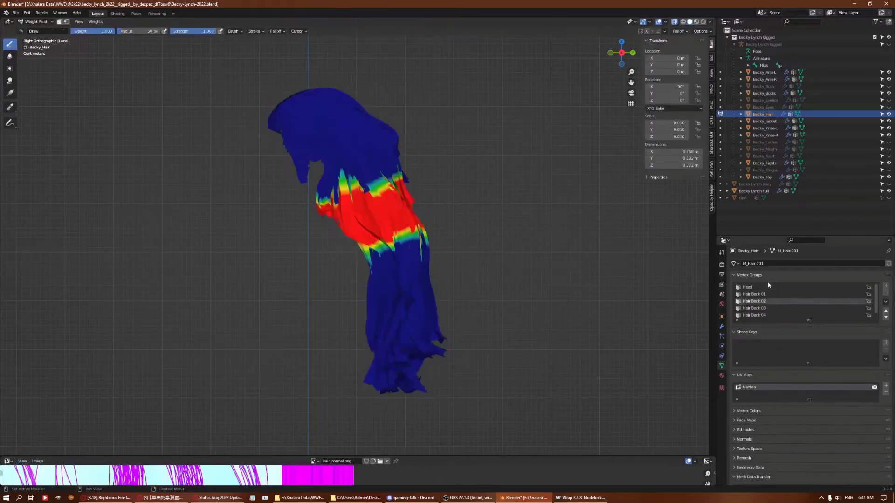
{"action": "key", "text": "ctrl+Tab"}
Export the hair mesh as a Wavefront OBJ.
{"action": "middle_click_drag", "start_coordinate": [507, 205], "coordinate": [466, 196]}
{"action": "left_click", "coordinate": [16, 13]}
{"action": "left_click", "coordinate": [117, 209]}
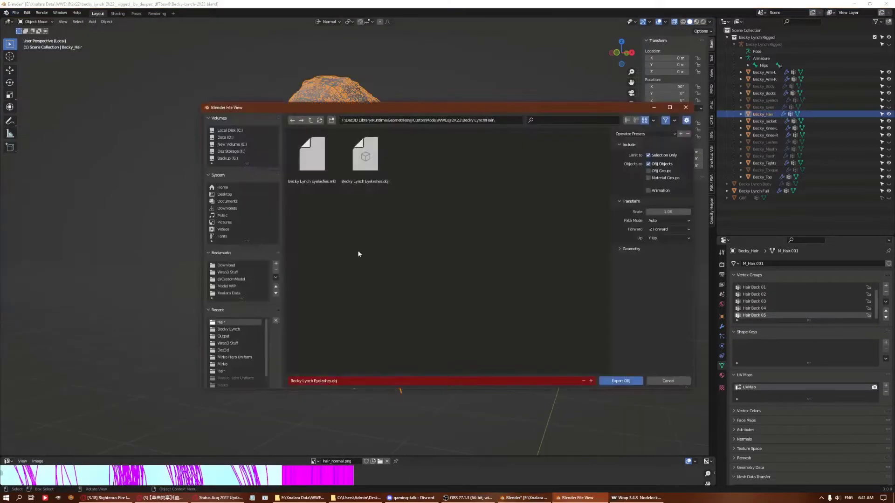
{"action": "left_click", "coordinate": [621, 381]}
Export the jacket as Becky Lynch Jacket.obj into a new Outfit folder.
{"action": "key", "text": "h"}
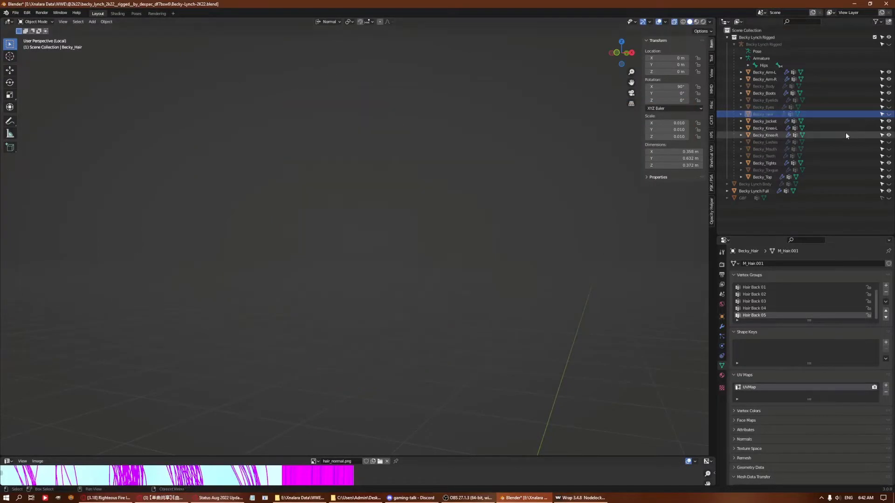
{"action": "key", "text": "KP_Divide"}
{"action": "left_click", "coordinate": [456, 124]}
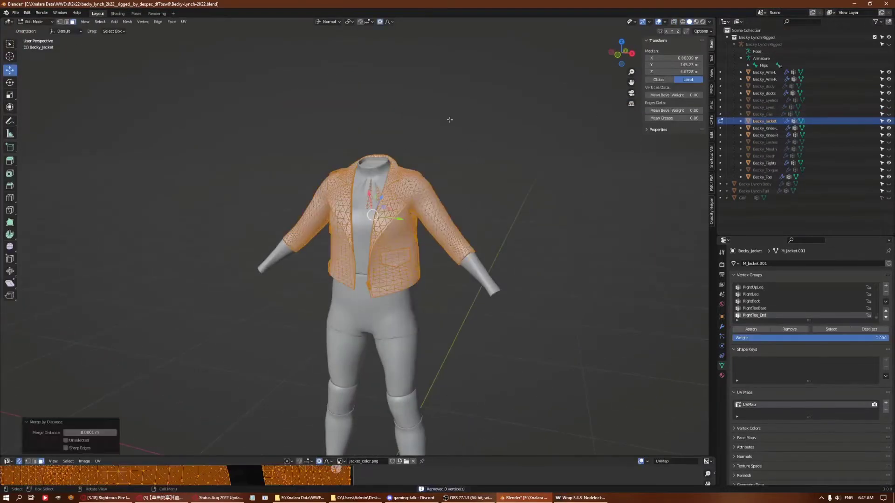
{"action": "left_click", "coordinate": [16, 13]}
{"action": "left_click", "coordinate": [124, 187]}
{"action": "left_click", "coordinate": [331, 120]}
{"action": "double_click", "coordinate": [365, 157]}
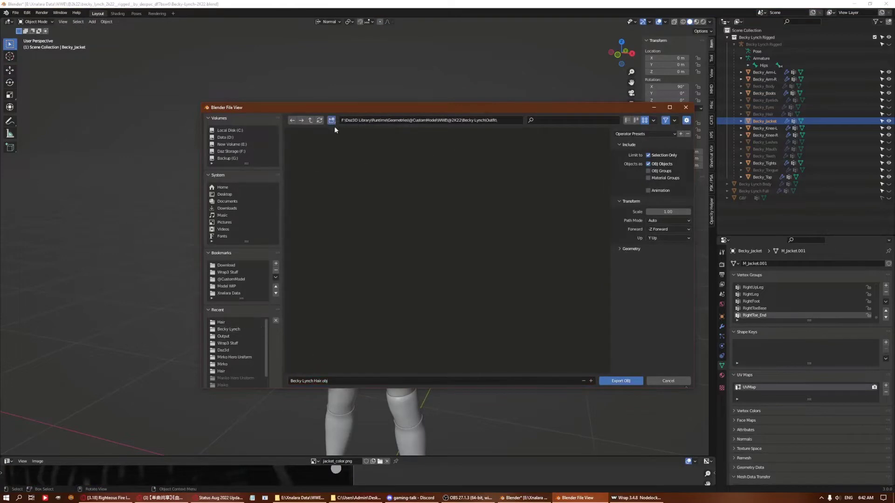
{"action": "left_click", "coordinate": [332, 120]}
{"action": "double_click", "coordinate": [317, 159]}
{"action": "type", "text": "et"}
{"action": "key", "text": "Return"}
Delete the jacket and right arm piece, mirror the left wristband, and export it as OBJ.
{"action": "key", "text": "Delete"}
{"action": "key", "text": "Delete"}
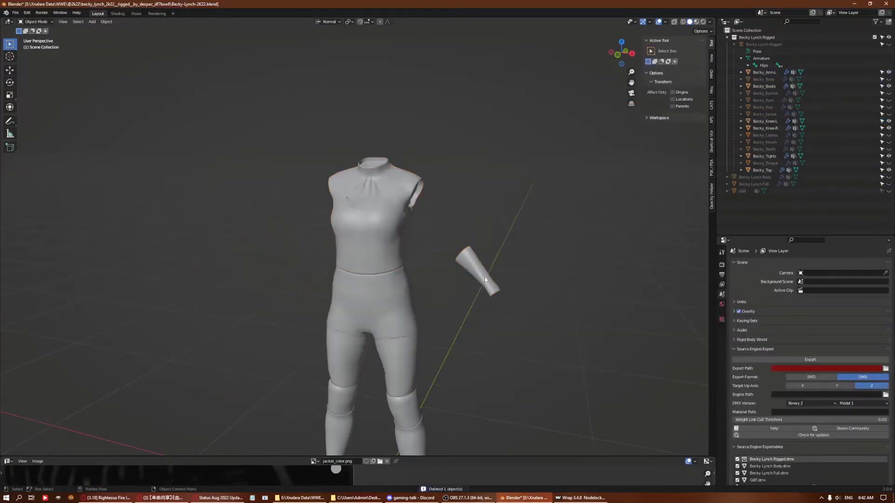
{"action": "left_click", "coordinate": [745, 263]}
{"action": "left_click", "coordinate": [749, 344]}
{"action": "left_click", "coordinate": [15, 13]}
{"action": "left_click", "coordinate": [123, 187]}
{"action": "type", "text": "Becky Lynch W"}
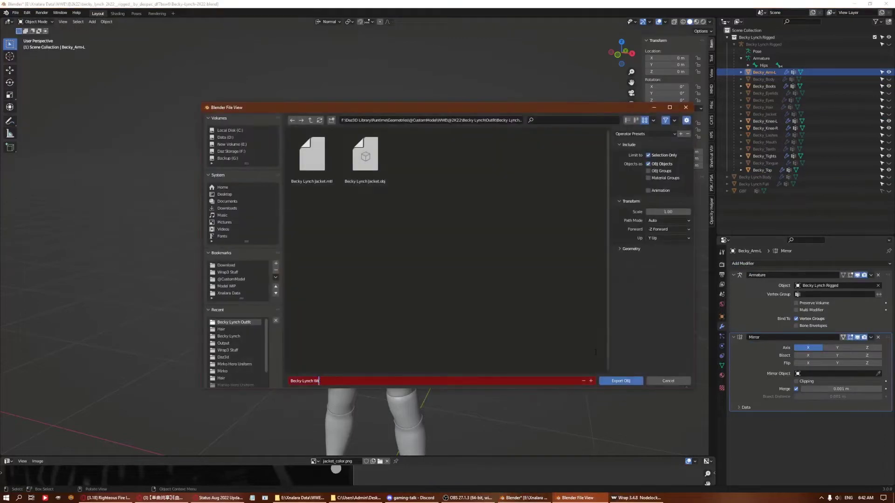
{"action": "key", "text": "Return"}
{"action": "key", "text": "h"}
Select the top and begin exporting it as an OBJ.
{"action": "left_click", "coordinate": [393, 218]}
{"action": "key", "text": "z"}
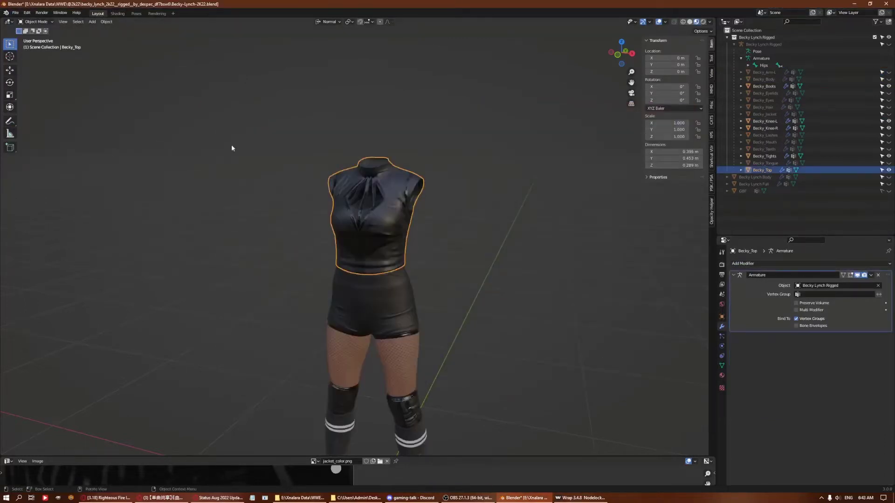
{"action": "left_click", "coordinate": [16, 13]}
{"action": "left_click", "coordinate": [123, 187]}
Save the top as Top.obj and hide it.
{"action": "type", "text": "Top"}
{"action": "key", "text": "Return"}
{"action": "key", "text": "h"}
Export the selected leg garment as Pants.obj.
{"action": "left_click", "coordinate": [422, 261]}
{"action": "key", "text": "Tab"}
{"action": "key", "text": "Tab"}
{"action": "middle_click_drag", "start_coordinate": [438, 275], "coordinate": [413, 211]}
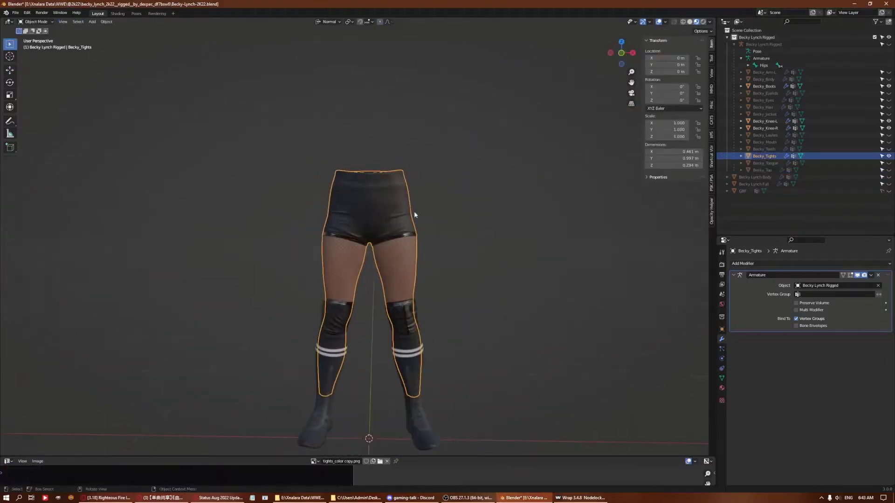
{"action": "left_click", "coordinate": [15, 12]}
{"action": "left_click", "coordinate": [124, 187]}
{"action": "type", "text": "Pants.obj"}
{"action": "key", "text": "Return"}
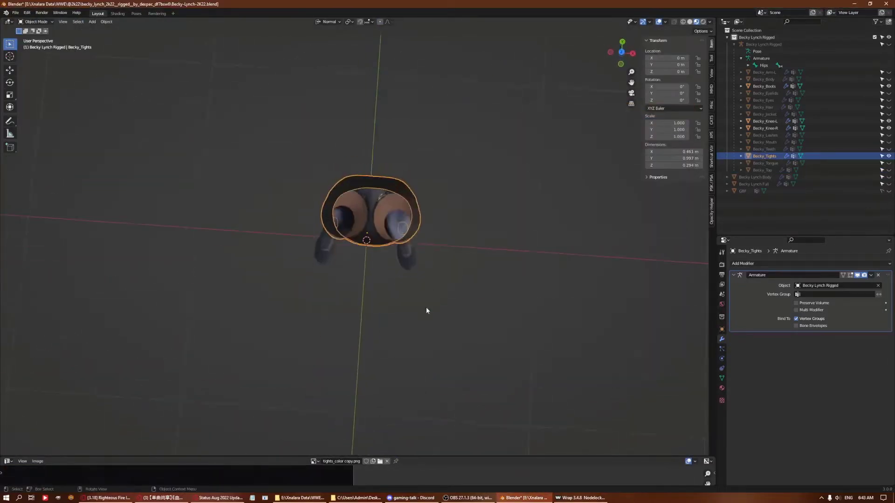
Inspect the right knee pad's mesh openings in Edit Mode.
{"action": "middle_click_drag", "start_coordinate": [426, 306], "coordinate": [447, 191]}
{"action": "key", "text": "Tab"}
{"action": "scroll", "coordinate": [464, 211], "scroll_direction": "up", "scroll_amount": 5}
{"action": "key", "text": "Tab"}
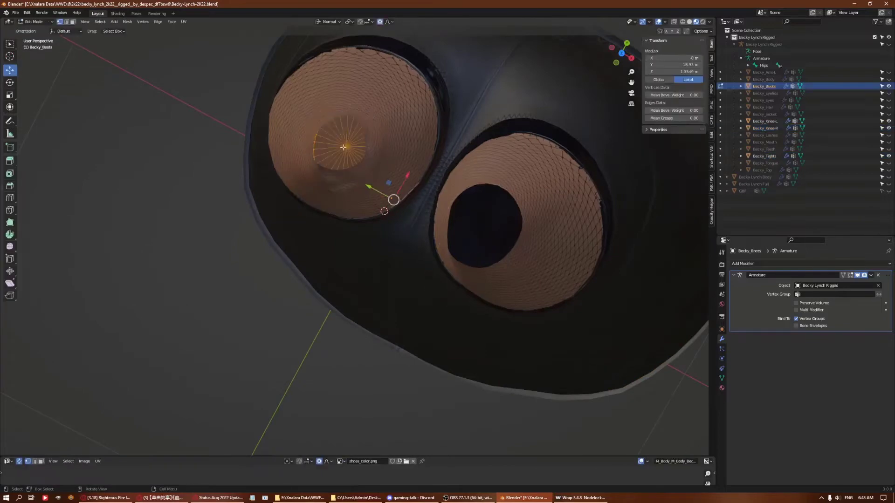
Inspect the boot openings in Edit Mode, zooming in on a vertex in the left boot.
{"action": "left_click", "coordinate": [344, 160]}
{"action": "scroll", "coordinate": [579, 280], "scroll_direction": "down", "scroll_amount": 5}
{"action": "middle_click_drag", "start_coordinate": [579, 280], "coordinate": [433, 250]}
{"action": "key", "text": "Tab"}
{"action": "key", "text": "c"}
{"action": "left_click", "coordinate": [300, 229]}
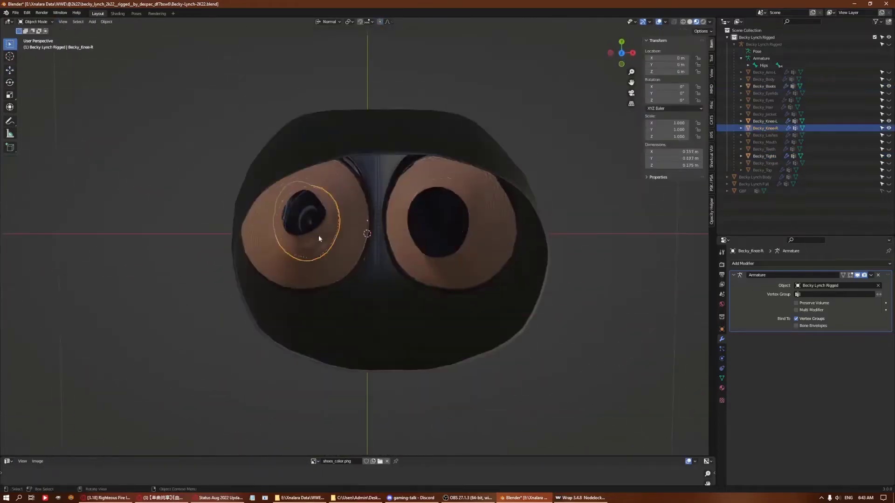
{"action": "key", "text": "KP_Decimal"}
{"action": "scroll", "coordinate": [445, 304], "scroll_direction": "down", "scroll_amount": 8}
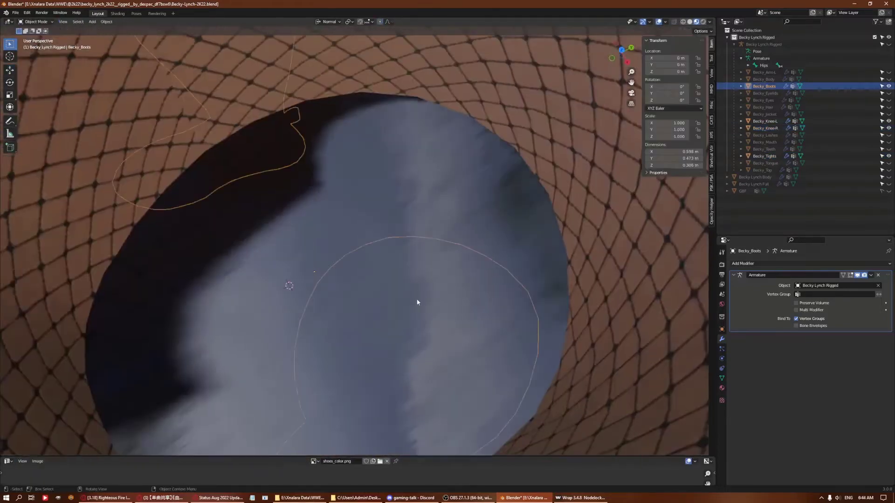
{"action": "key", "text": "Tab"}
Select the tights and export them as an OBJ.
{"action": "left_click", "coordinate": [393, 217]}
{"action": "scroll", "coordinate": [343, 191], "scroll_direction": "down", "scroll_amount": 5}
{"action": "left_click", "coordinate": [382, 329]}
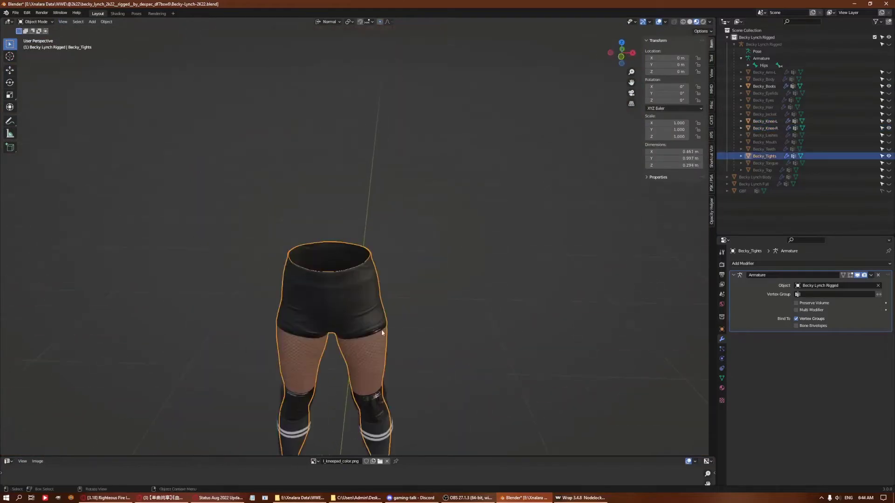
{"action": "key", "text": "Escape"}
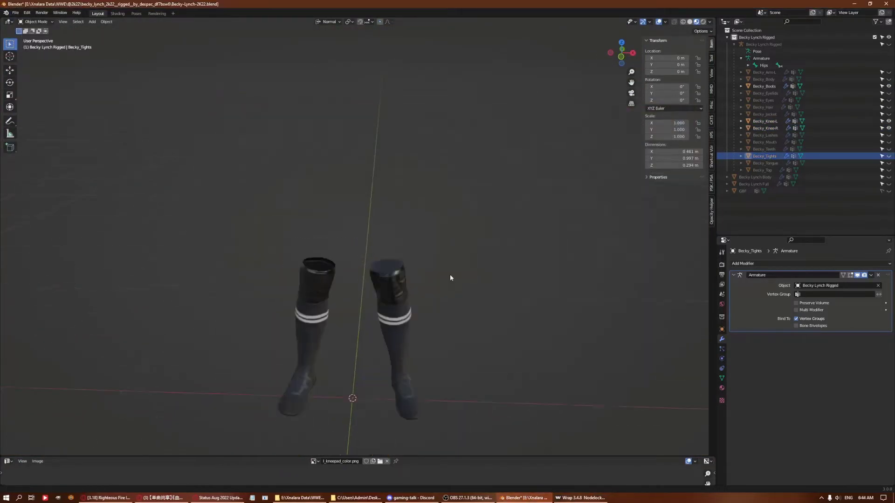
Inspect the left knee pad's mesh in Edit Mode.
{"action": "left_click", "coordinate": [405, 265]}
{"action": "key", "text": "Tab"}
{"action": "key", "text": "KP_Decimal"}
{"action": "scroll", "coordinate": [383, 213], "scroll_direction": "down", "scroll_amount": 6}
{"action": "scroll", "coordinate": [383, 213], "scroll_direction": "down", "scroll_amount": 6}
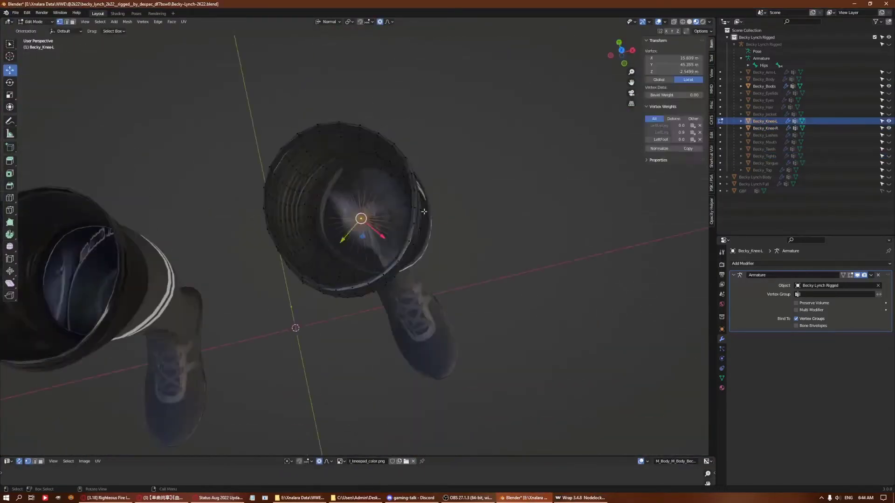
{"action": "key", "text": "Tab"}
Export both knee pads together as a 'pads' OBJ.
{"action": "left_click", "coordinate": [359, 224], "text": "shift"}
{"action": "middle_click_drag", "start_coordinate": [432, 363], "coordinate": [326, 233]}
{"action": "left_click", "coordinate": [15, 12]}
{"action": "left_click", "coordinate": [135, 184]}
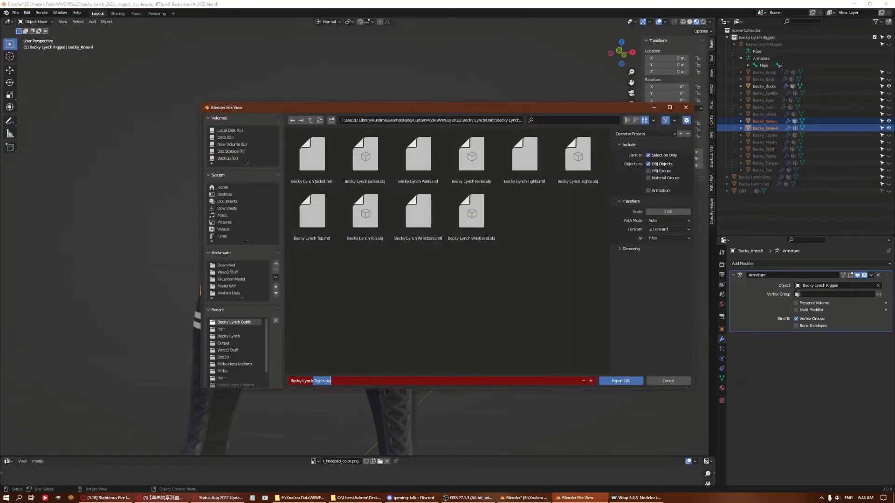
{"action": "type", "text": "pads"}
{"action": "left_click", "coordinate": [606, 381]}
Export the boots as Boots.obj.
{"action": "left_click", "coordinate": [349, 284]}
{"action": "left_click", "coordinate": [16, 13]}
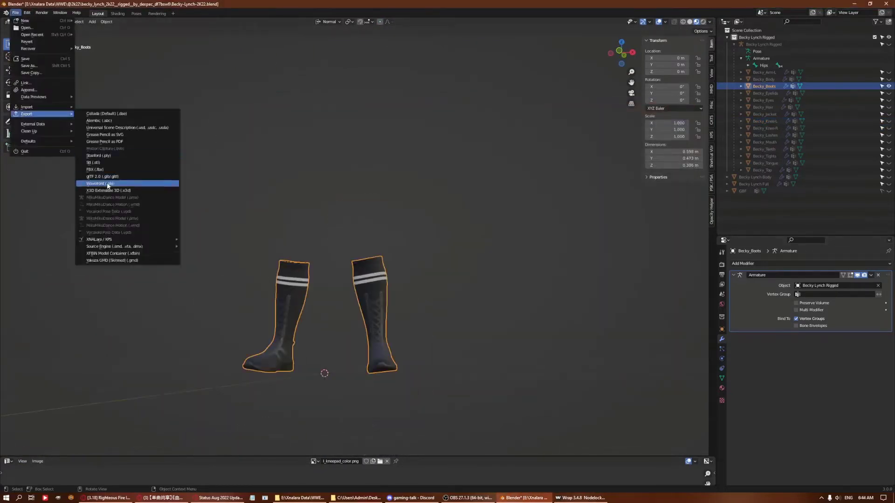
{"action": "left_click", "coordinate": [250, 182]}
{"action": "type", "text": "Boots.obj"}
{"action": "key", "text": "Return"}
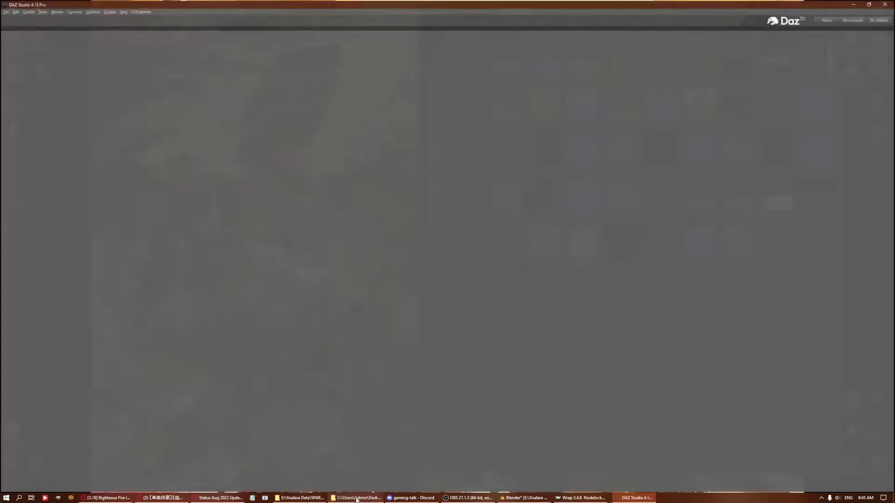
Create a Textures folder inside the Becky Lynch model folder.
{"action": "key", "text": "super+e"}
{"action": "left_click", "coordinate": [85, 174]}
{"action": "double_click", "coordinate": [226, 198]}
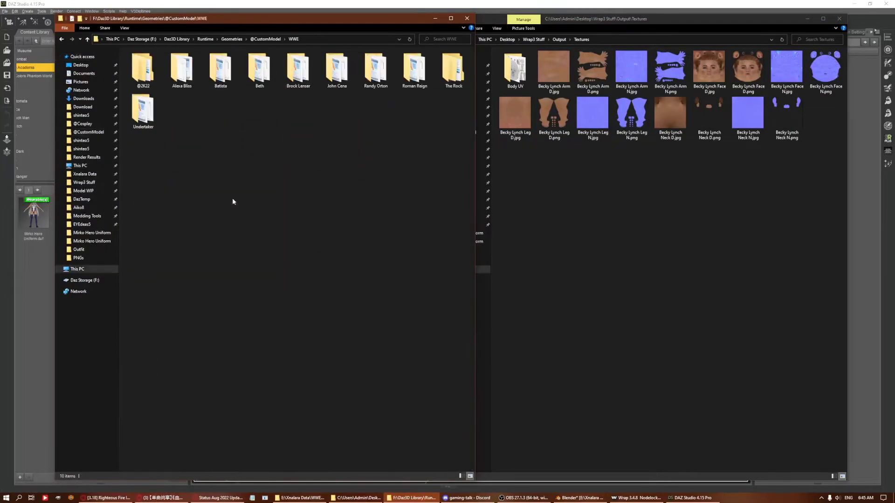
{"action": "key", "text": "ctrl+shift+n"}
{"action": "type", "text": "Textures"}
{"action": "key", "text": "Return"}
{"action": "key", "text": "Return"}
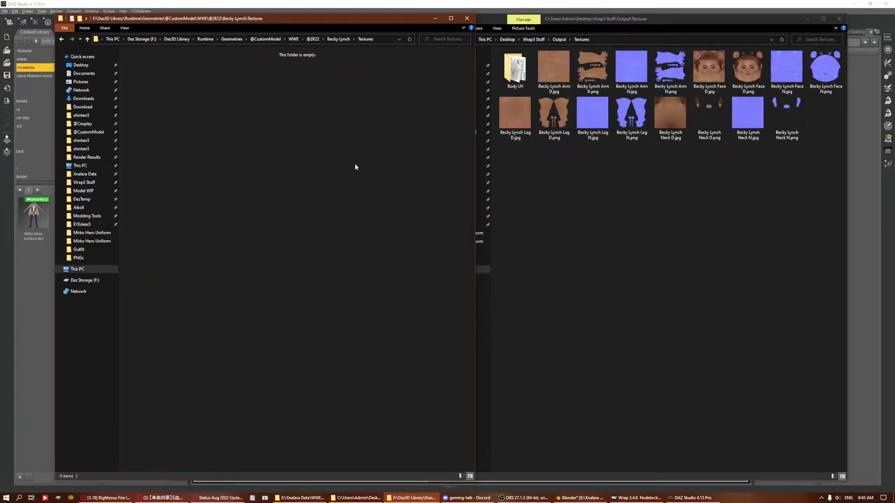
Make a Skin subfolder and copy the selected skin textures into it.
{"action": "key", "text": "ctrl+shift+n"}
{"action": "type", "text": "Skin"}
{"action": "left_click", "coordinate": [633, 81]}
{"action": "left_click", "coordinate": [709, 69], "text": "ctrl"}
{"action": "left_click", "coordinate": [787, 70], "text": "ctrl"}
{"action": "left_click_drag", "start_coordinate": [593, 112], "coordinate": [141, 69]}
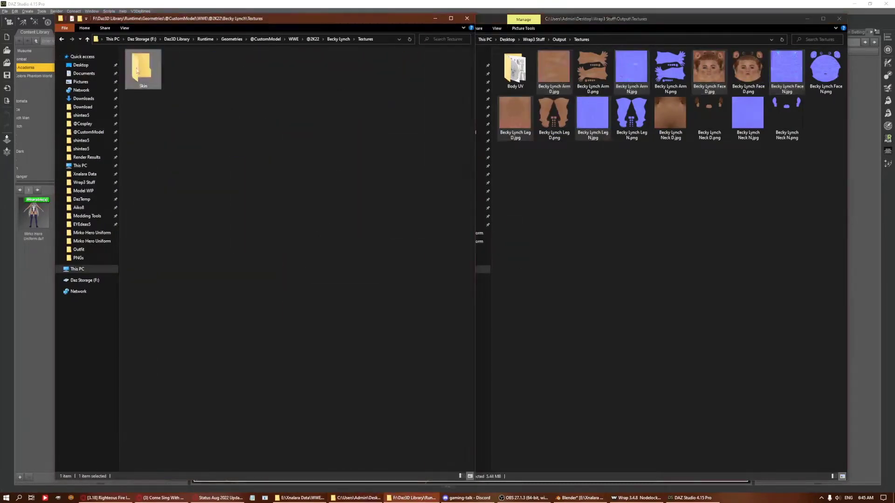
Open the face texture from the Skin folder in GIMP.
{"action": "double_click", "coordinate": [141, 69]}
{"action": "right_click", "coordinate": [216, 76]}
{"action": "left_click", "coordinate": [241, 115]}
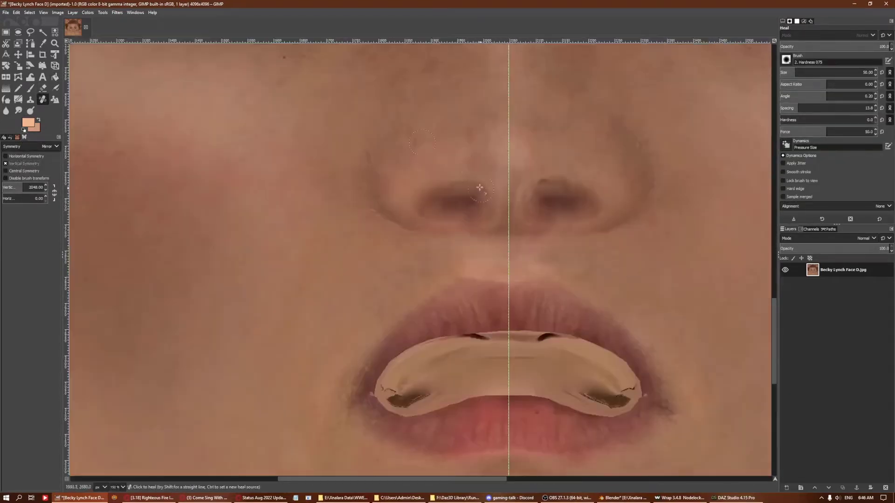
Clone lip colour over the pale band between the upper and lower lips.
{"action": "key", "text": "c"}
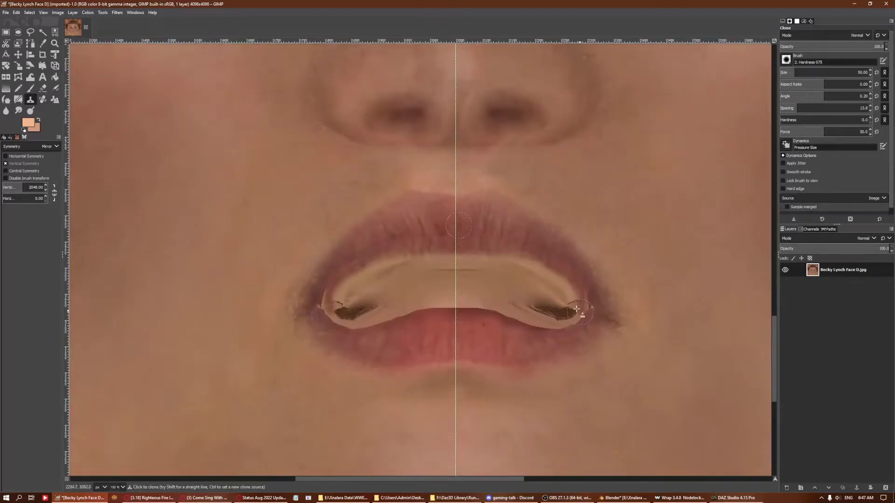
{"action": "left_click_drag", "start_coordinate": [512, 261], "coordinate": [464, 256]}
{"action": "left_click_drag", "start_coordinate": [523, 261], "coordinate": [557, 279]}
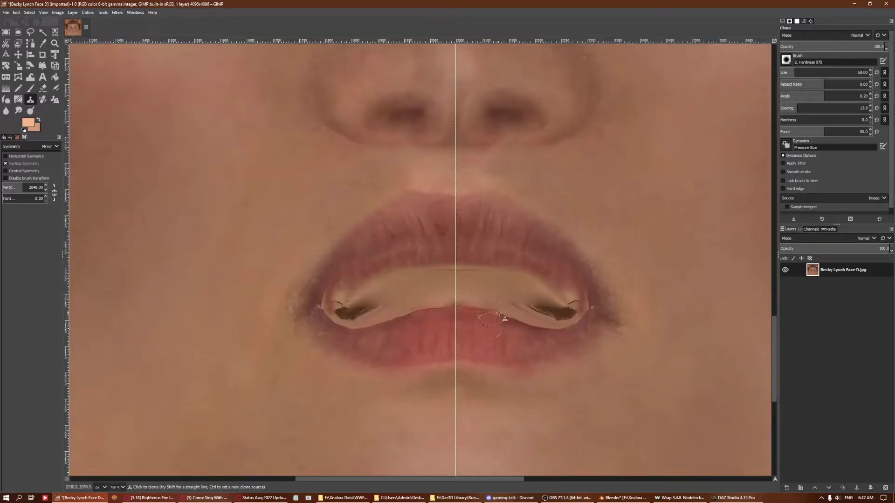
{"action": "mouse_move", "coordinate": [452, 272]}
{"action": "left_mouse_down"}
{"action": "mouse_move", "coordinate": [525, 319]}
{"action": "mouse_move", "coordinate": [536, 286]}
{"action": "mouse_move", "coordinate": [564, 304]}
{"action": "left_mouse_up"}
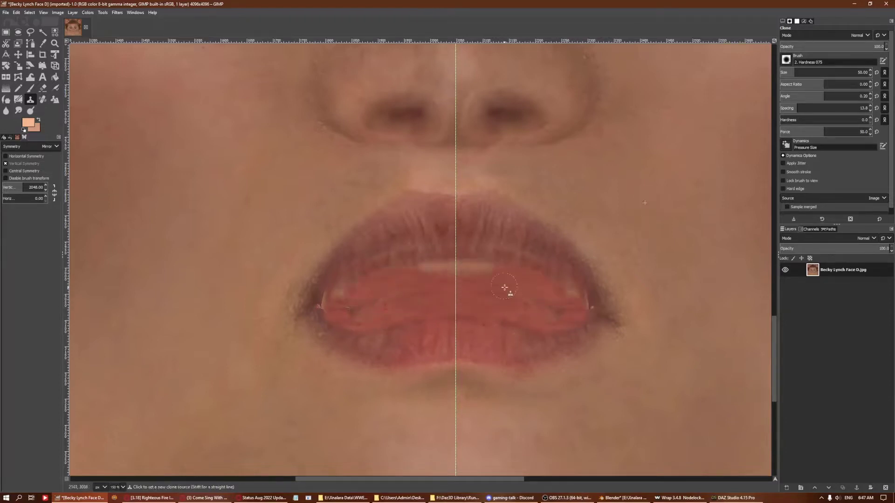
Overwrite Becky Lynch Face D.jpg with the edited face texture.
{"action": "key", "text": "h"}
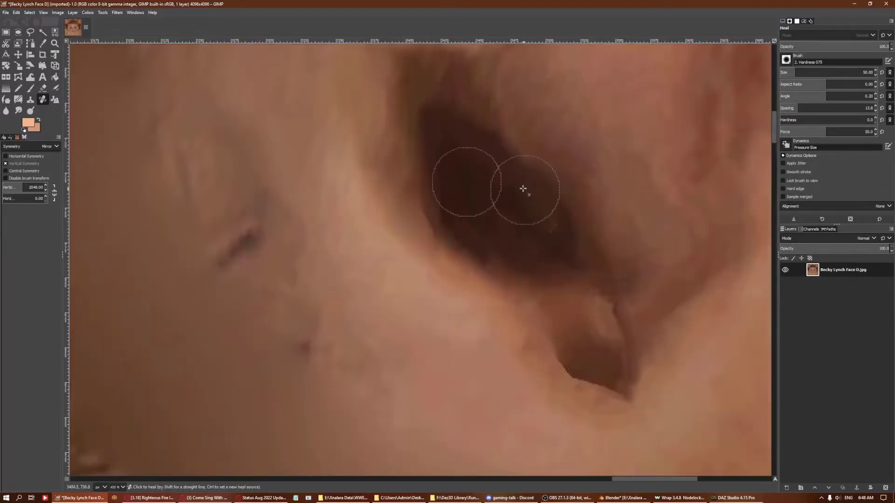
{"action": "key", "text": "minus"}
{"action": "key", "text": "minus"}
{"action": "key", "text": "ctrl+e"}
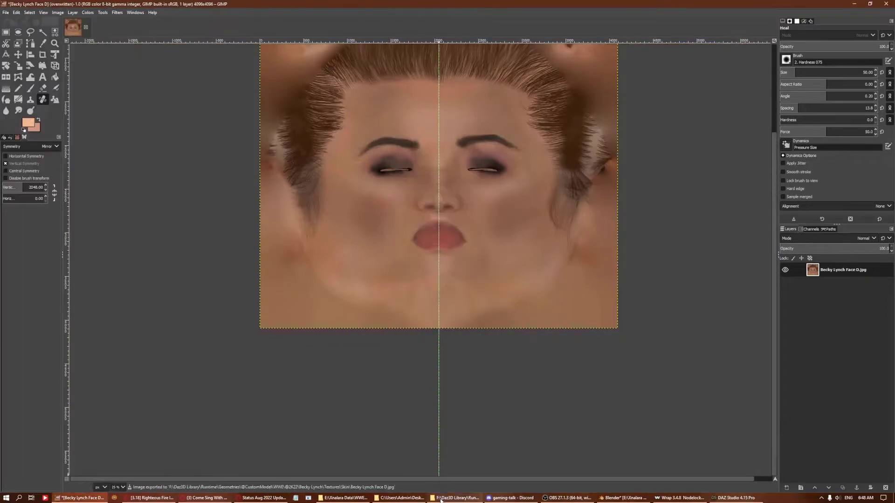
{"action": "left_click", "coordinate": [440, 499]}
Preview the arm and body_color textures, then open Becky Lynch Arm D.jpg in GIMP.
{"action": "double_click", "coordinate": [554, 68]}
{"action": "key", "text": "Escape"}
{"action": "double_click", "coordinate": [553, 67]}
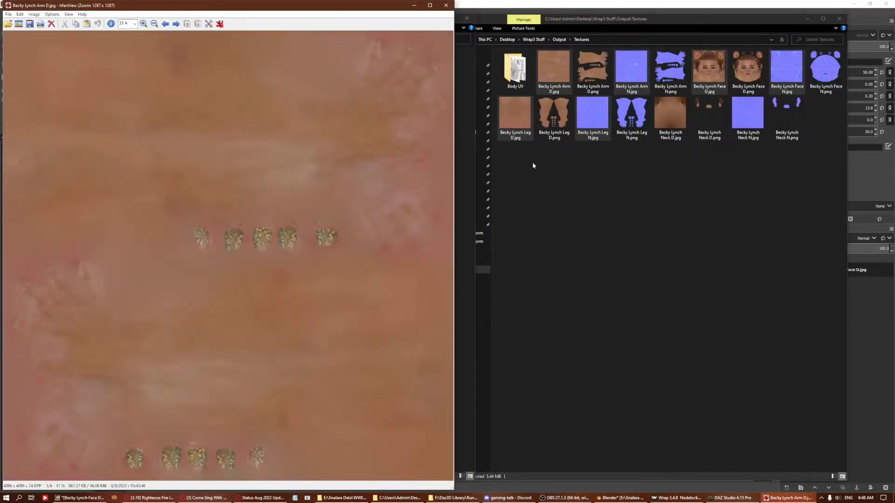
{"action": "double_click", "coordinate": [832, 343]}
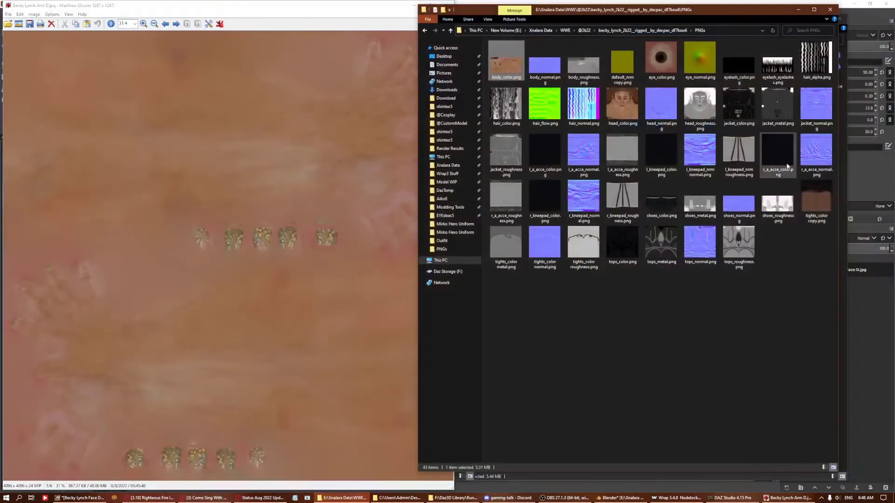
{"action": "key", "text": "Escape"}
{"action": "right_click", "coordinate": [127, 50]}
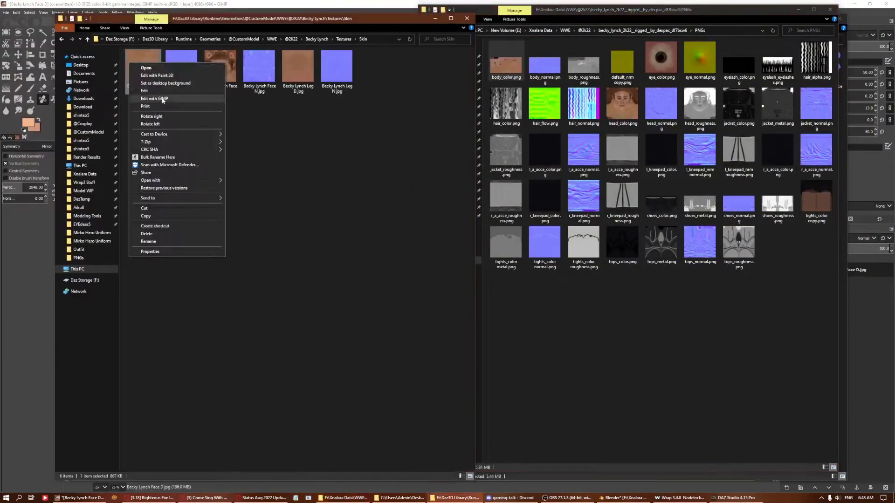
{"action": "left_click", "coordinate": [144, 67]}
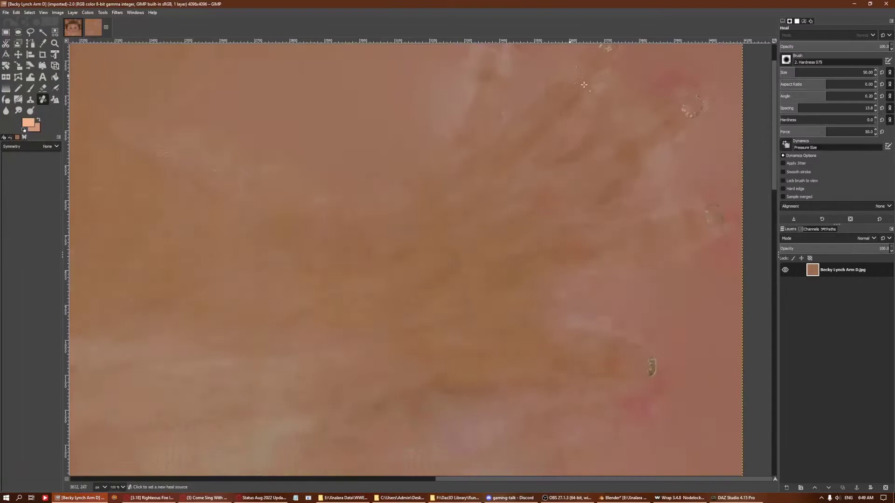
Pick a clean skin heal source and clone texture over the glittery patch's right edge.
{"action": "scroll", "coordinate": [353, 233], "scroll_direction": "up", "scroll_amount": 2, "text": "ctrl"}
{"action": "left_click", "coordinate": [343, 305], "text": "ctrl"}
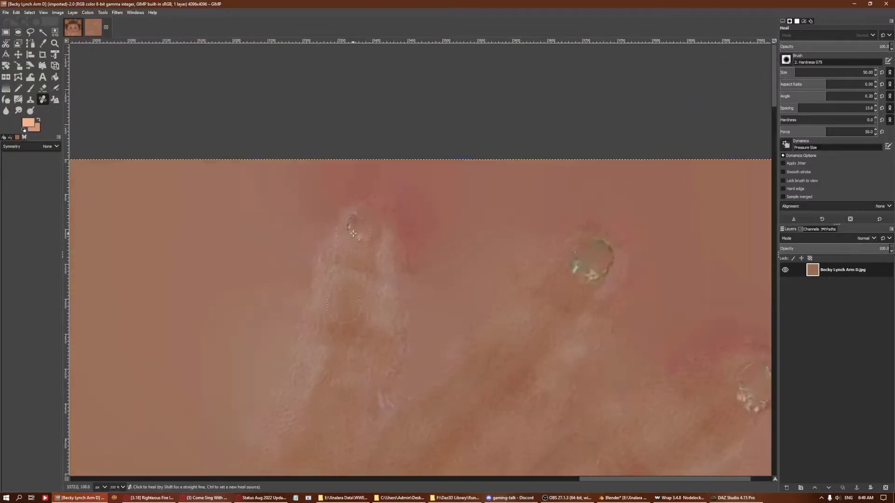
{"action": "middle_click_drag", "start_coordinate": [602, 251], "coordinate": [466, 204]}
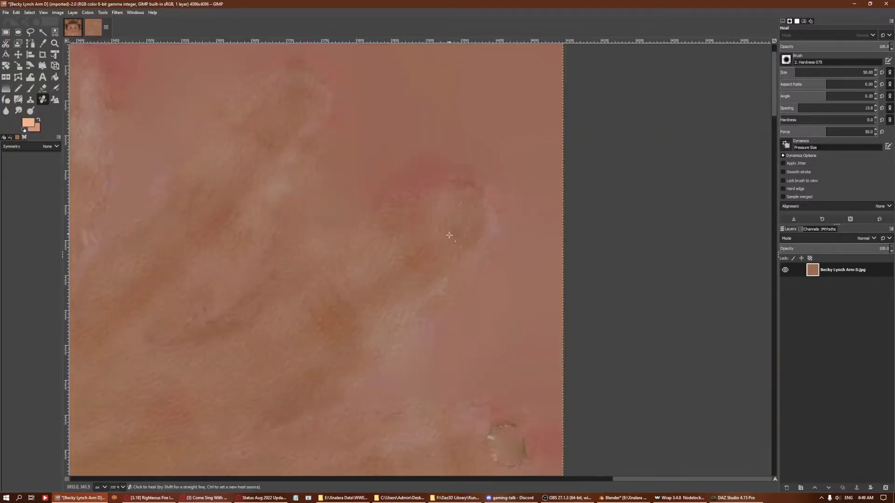
{"action": "scroll", "coordinate": [448, 228], "scroll_direction": "down", "scroll_amount": 10}
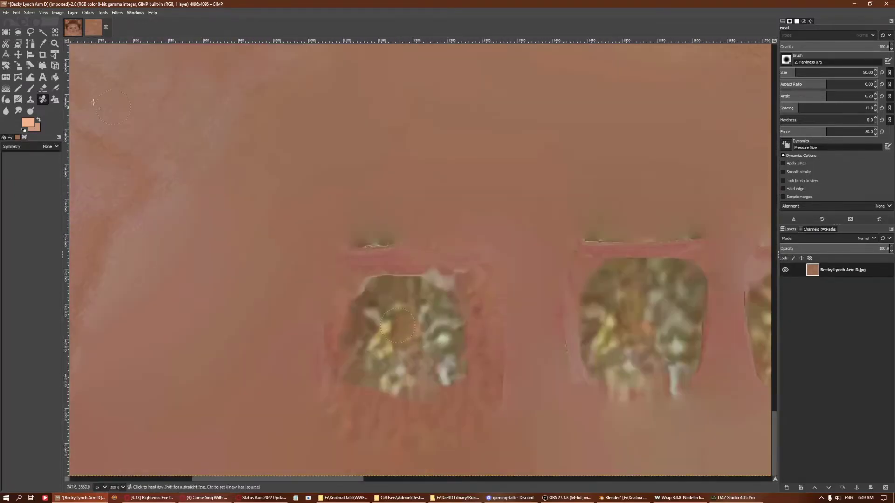
{"action": "key", "text": "c"}
{"action": "mouse_move", "coordinate": [494, 323]}
{"action": "left_mouse_down"}
{"action": "mouse_move", "coordinate": [384, 397]}
{"action": "mouse_move", "coordinate": [340, 406]}
{"action": "left_mouse_up"}
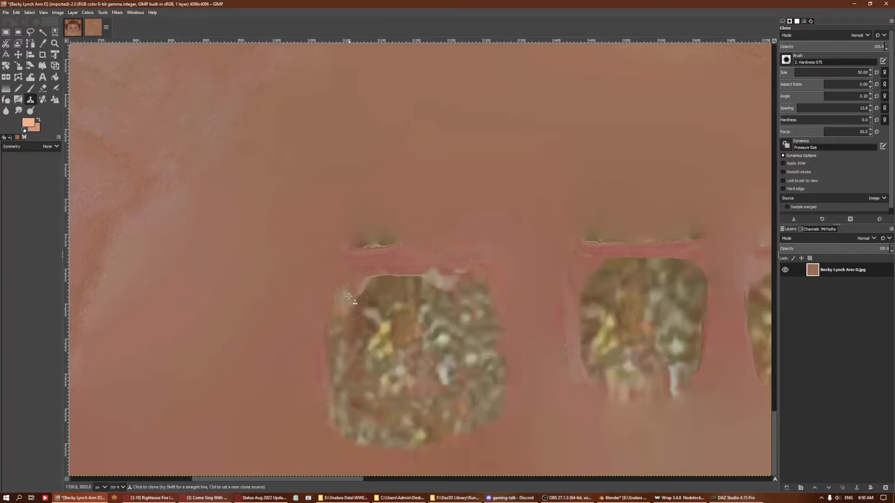
Extend the cloned skin further over the right-side patch and review the arm texture.
{"action": "scroll", "coordinate": [536, 278], "scroll_direction": "right", "scroll_amount": 3}
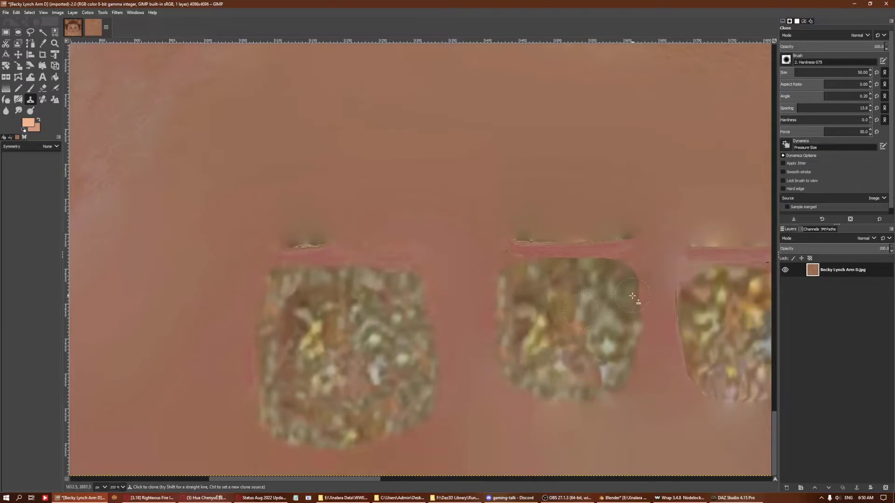
{"action": "scroll", "coordinate": [505, 367], "scroll_direction": "right", "scroll_amount": 10}
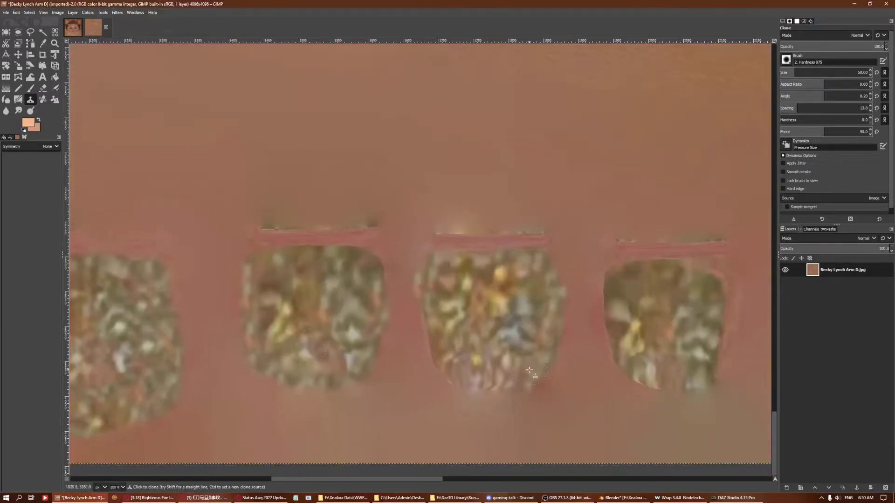
{"action": "scroll", "coordinate": [549, 335], "scroll_direction": "down", "scroll_amount": 2}
{"action": "scroll", "coordinate": [566, 296], "scroll_direction": "right", "scroll_amount": 4}
{"action": "scroll", "coordinate": [555, 307], "scroll_direction": "right", "scroll_amount": 2}
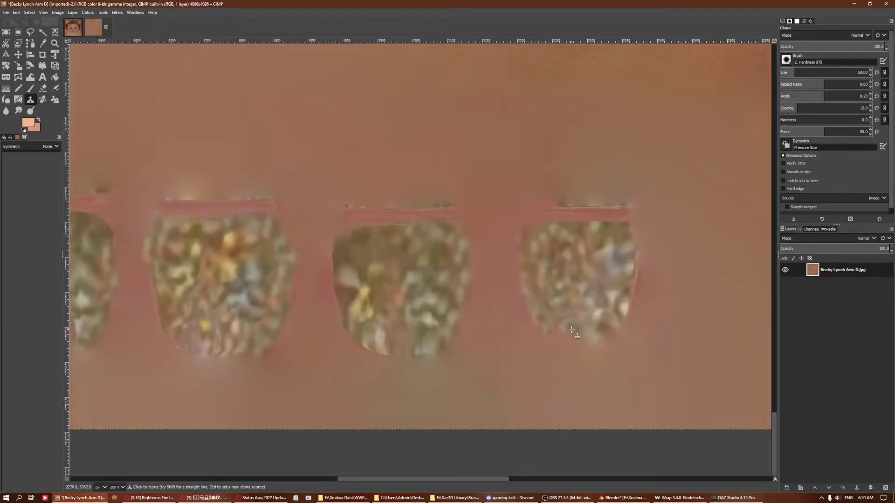
{"action": "left_click_drag", "start_coordinate": [571, 330], "coordinate": [578, 213]}
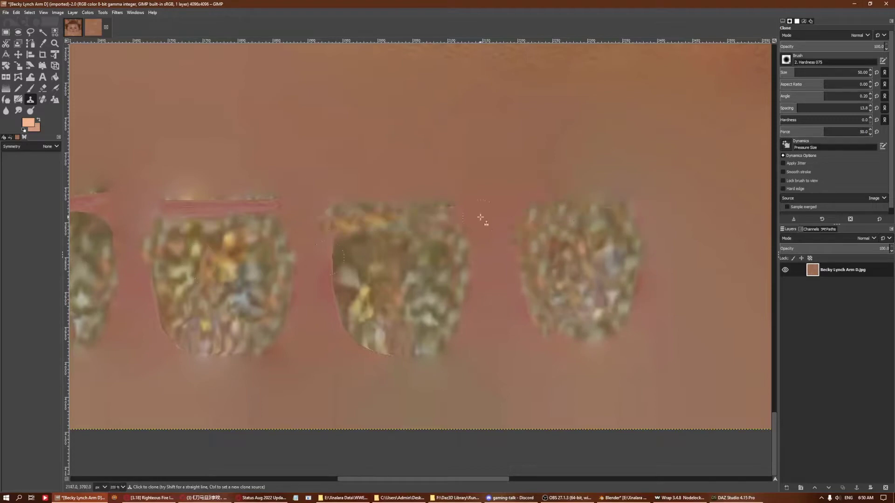
{"action": "scroll", "coordinate": [420, 214], "scroll_direction": "left", "scroll_amount": 7}
{"action": "scroll", "coordinate": [326, 243], "scroll_direction": "up", "scroll_amount": 1, "text": "ctrl"}
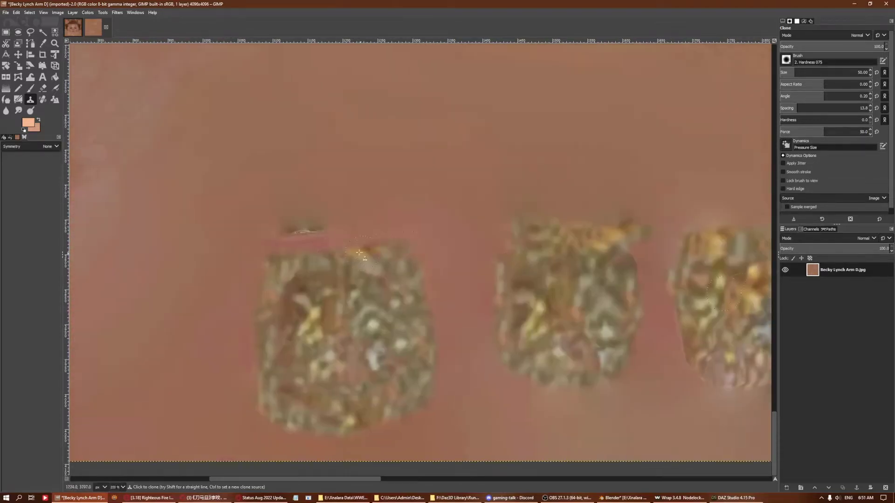
{"action": "scroll", "coordinate": [437, 240], "scroll_direction": "down", "scroll_amount": 4, "text": "ctrl"}
{"action": "scroll", "coordinate": [437, 240], "scroll_direction": "up", "scroll_amount": 2, "text": "ctrl"}
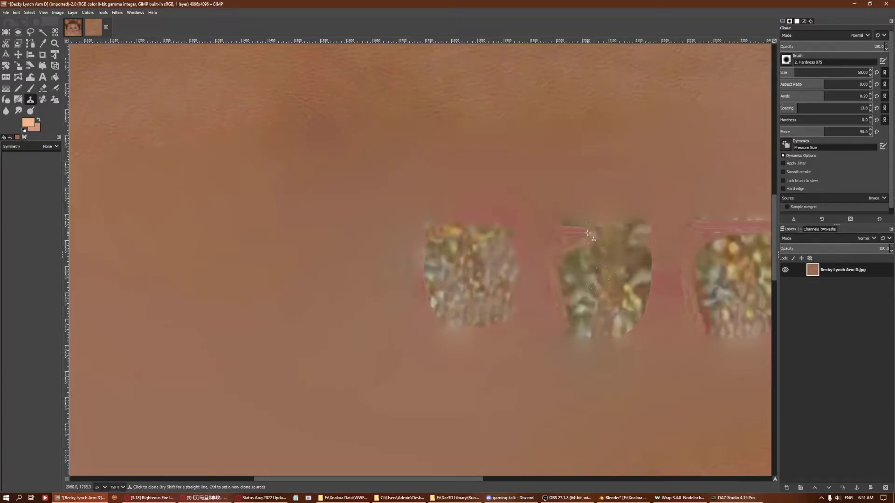
{"action": "scroll", "coordinate": [554, 279], "scroll_direction": "right", "scroll_amount": 6}
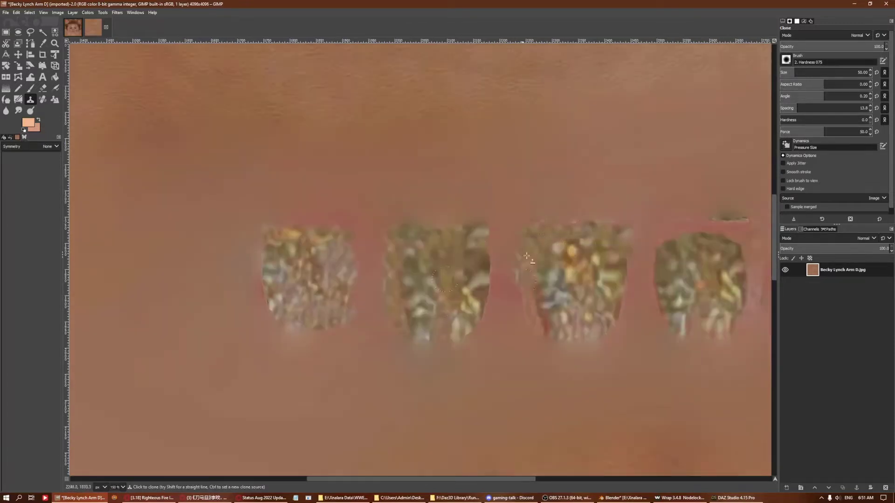
{"action": "scroll", "coordinate": [527, 256], "scroll_direction": "right", "scroll_amount": 6}
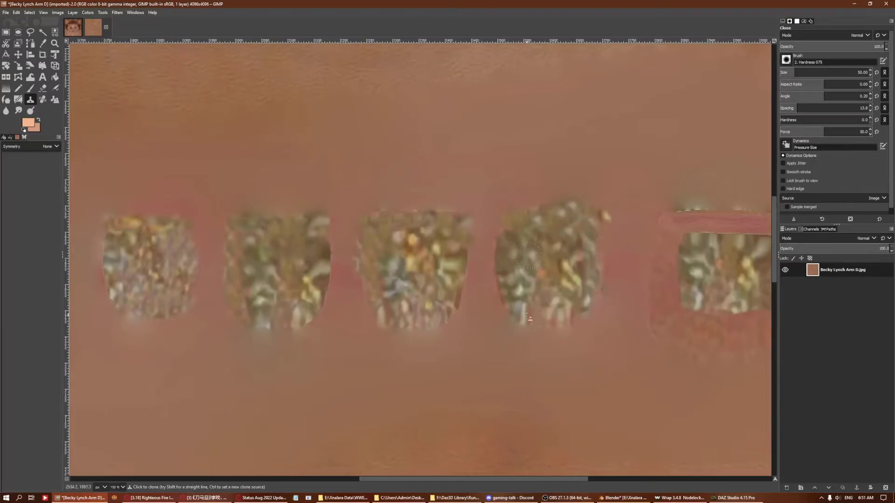
{"action": "scroll", "coordinate": [595, 281], "scroll_direction": "right", "scroll_amount": 6}
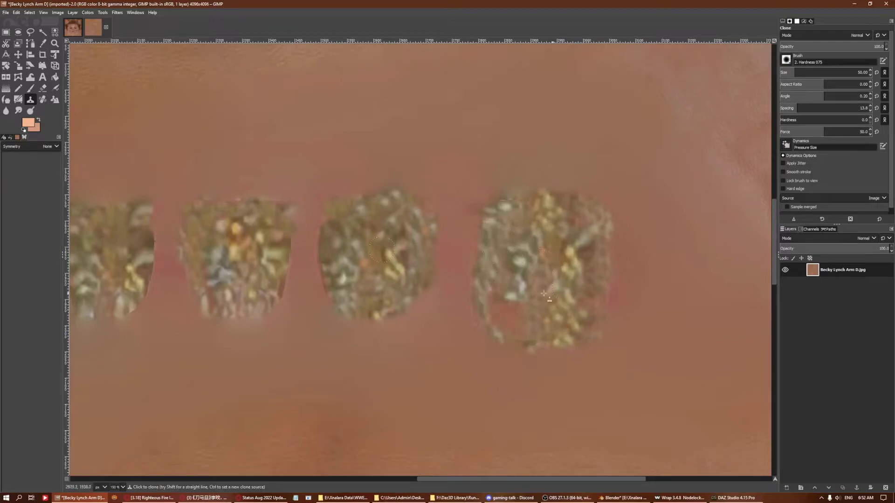
{"action": "scroll", "coordinate": [598, 283], "scroll_direction": "down", "scroll_amount": 5, "text": "ctrl"}
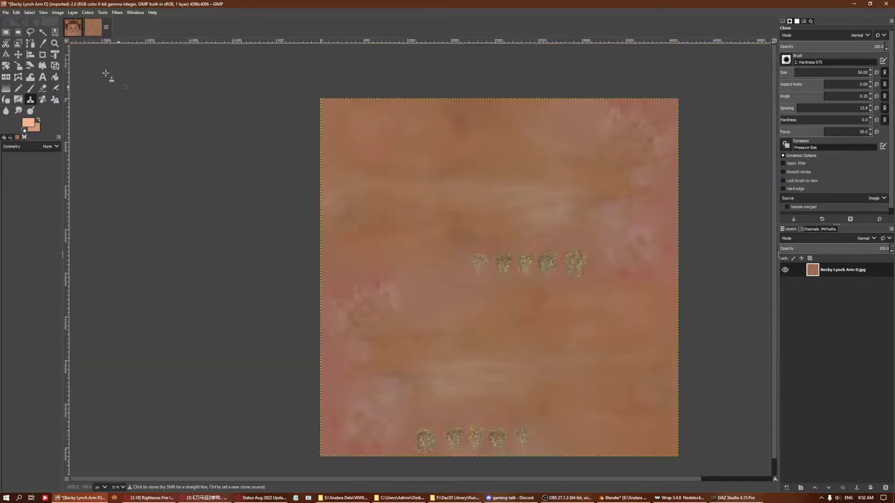
Overwrite Becky Lynch Arm D.jpg with the cleaned texture and return to Wrap.
{"action": "left_click", "coordinate": [5, 12]}
{"action": "left_click", "coordinate": [55, 116]}
{"action": "left_click", "coordinate": [401, 498]}
{"action": "left_click", "coordinate": [457, 498]}
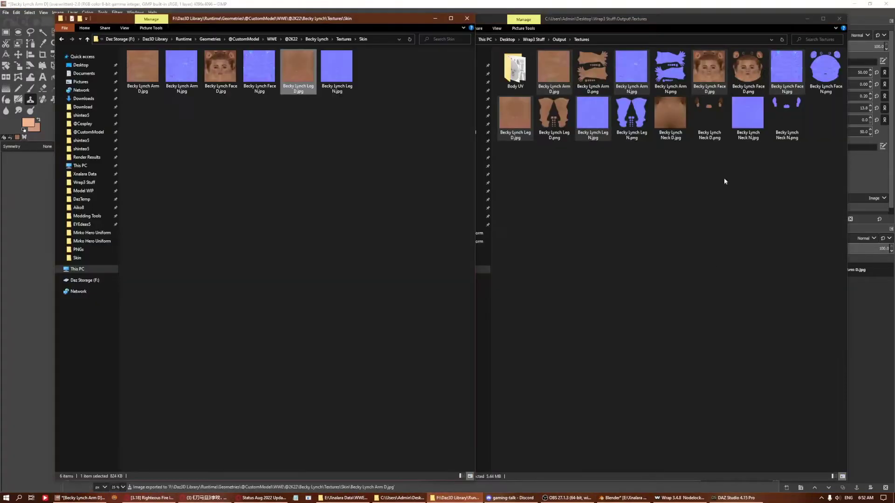
{"action": "left_click", "coordinate": [680, 498]}
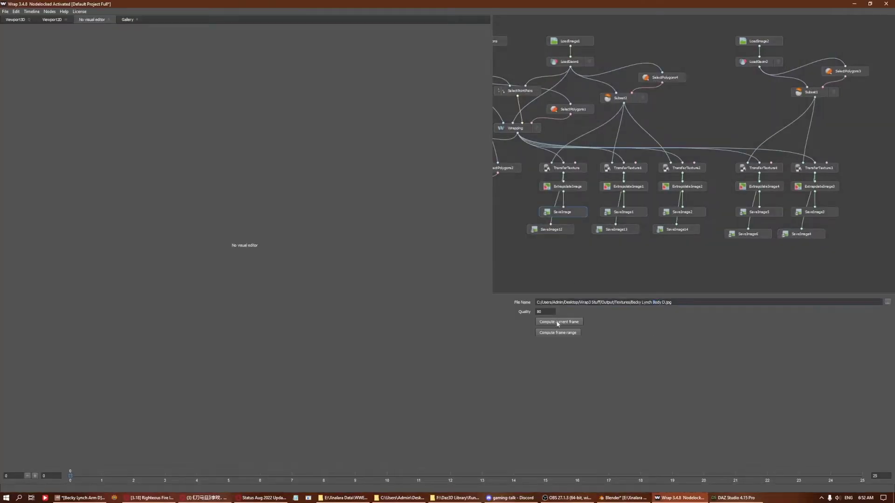
Compute and save Becky Lynch Body D.jpg and Body N.jpg from the LoadImage1 body textures.
{"action": "left_click", "coordinate": [556, 229]}
{"action": "left_click", "coordinate": [586, 43]}
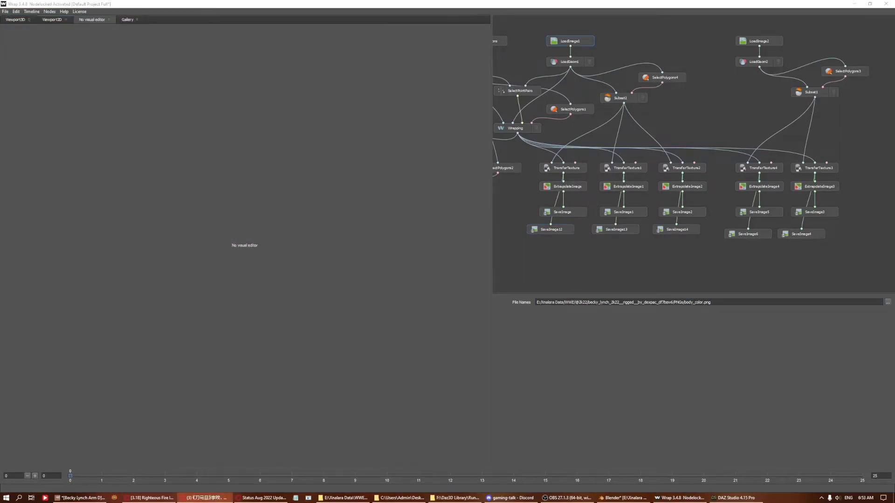
{"action": "left_click", "coordinate": [557, 230]}
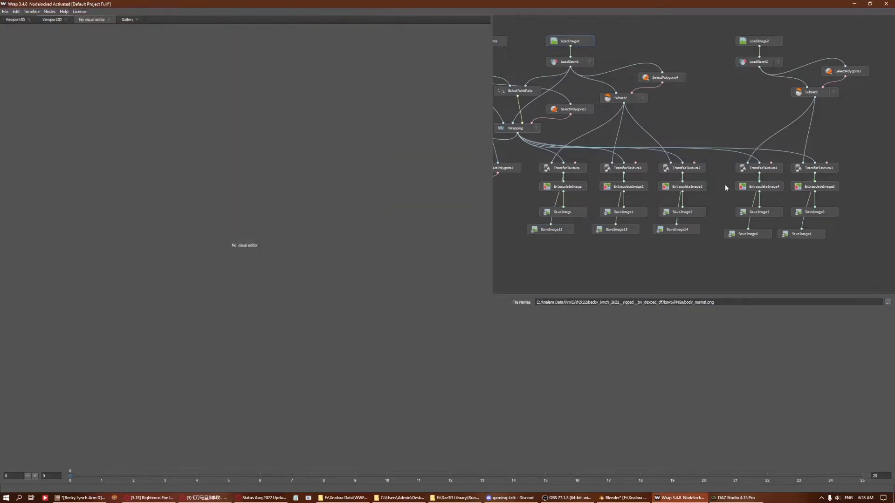
{"action": "left_click", "coordinate": [576, 212]}
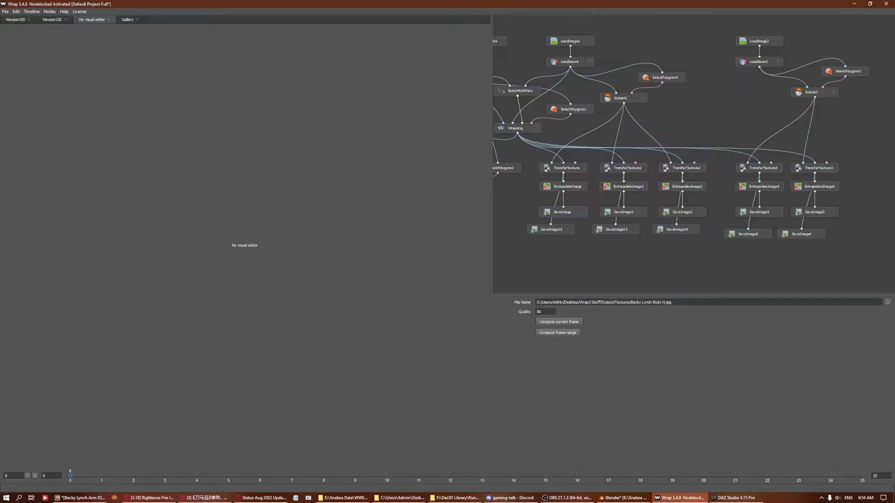
{"action": "key", "text": "alt+Tab"}
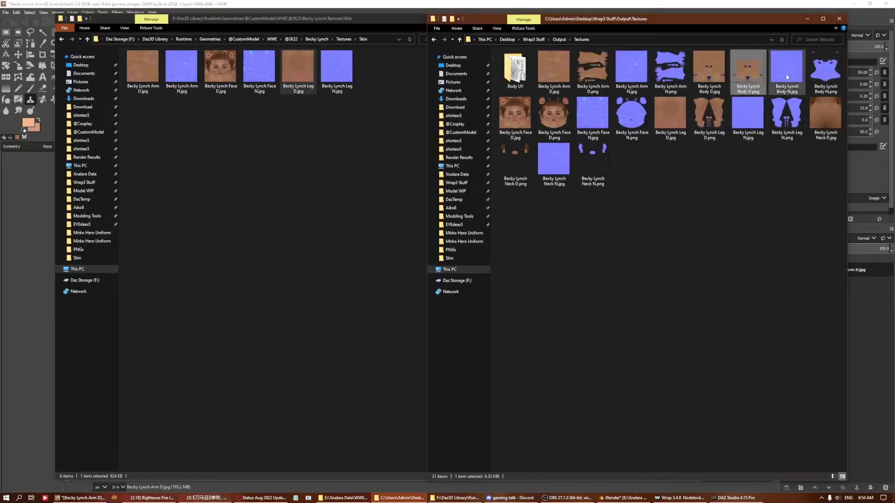
Copy the body textures to Skin, add Neck D.png, and delete Body D's dark-blue areas to transparency.
{"action": "left_click_drag", "start_coordinate": [709, 69], "coordinate": [393, 201]}
{"action": "mouse_move", "coordinate": [515, 161]}
{"action": "left_mouse_down"}
{"action": "mouse_move", "coordinate": [647, 242]}
{"action": "mouse_move", "coordinate": [830, 279]}
{"action": "left_mouse_up"}
{"action": "key", "text": "shift+o"}
{"action": "left_click", "coordinate": [845, 286]}
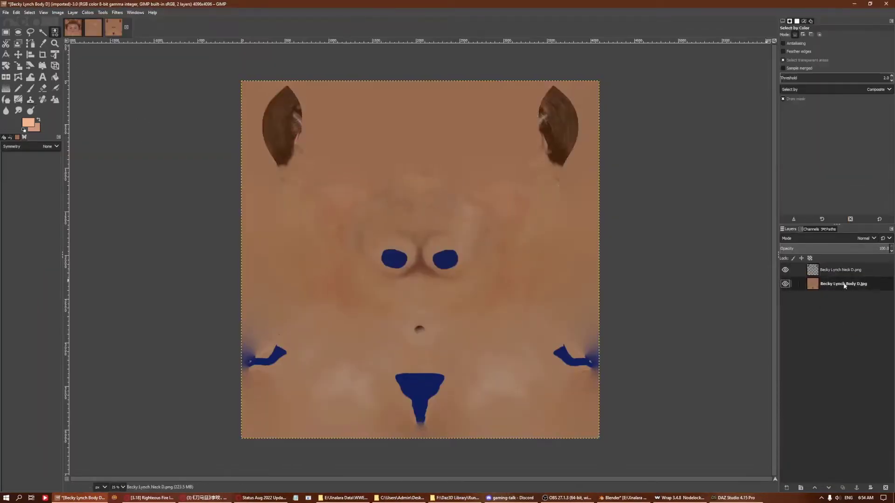
{"action": "left_click", "coordinate": [445, 259]}
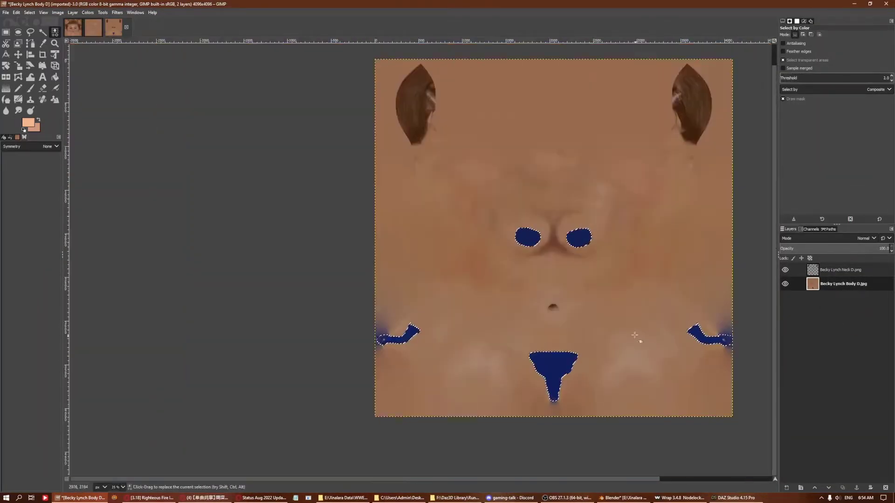
{"action": "key", "text": "Delete"}
{"action": "right_click", "coordinate": [801, 284]}
{"action": "left_click", "coordinate": [792, 239]}
{"action": "key", "text": "Delete"}
{"action": "right_click", "coordinate": [810, 283]}
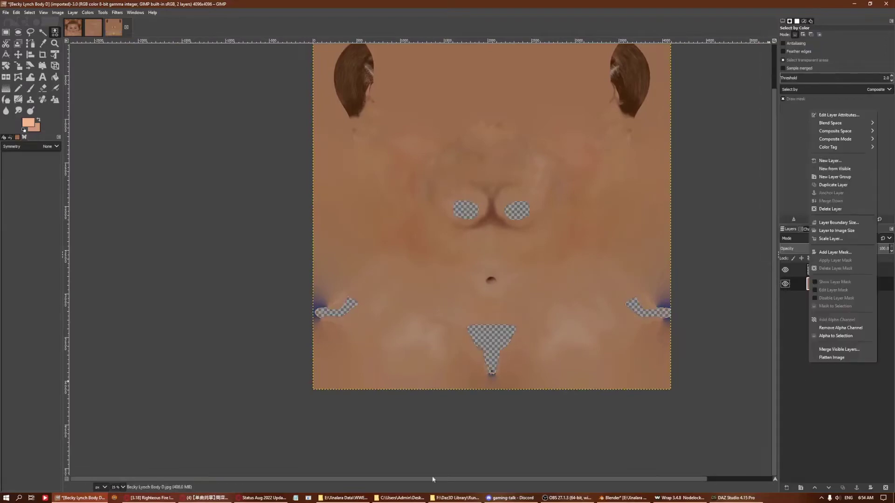
Add the Aiko8 torso texture as a layer and set a mirrored eraser at size 200.
{"action": "left_click", "coordinate": [456, 497]}
{"action": "left_click_drag", "start_coordinate": [829, 353], "coordinate": [831, 345]}
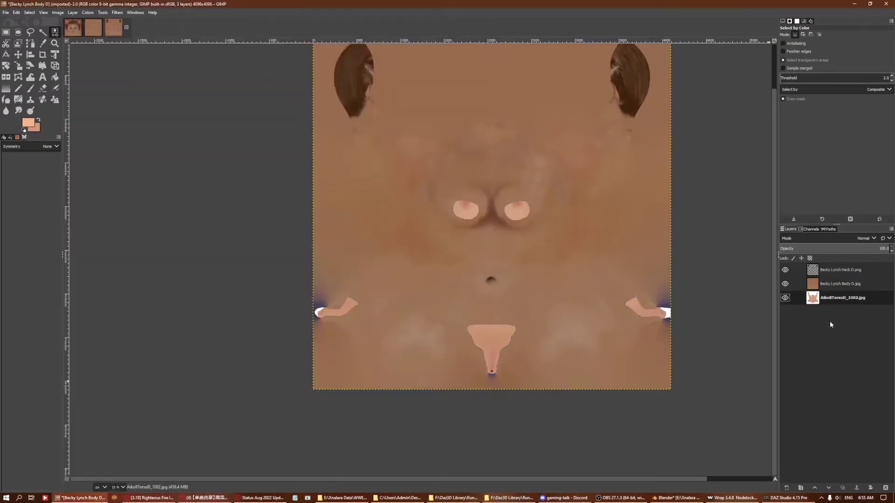
{"action": "key", "text": "shift+e"}
{"action": "key", "text": "1"}
{"action": "left_click", "coordinate": [831, 75]}
{"action": "type", "text": "200"}
{"action": "key", "text": "Return"}
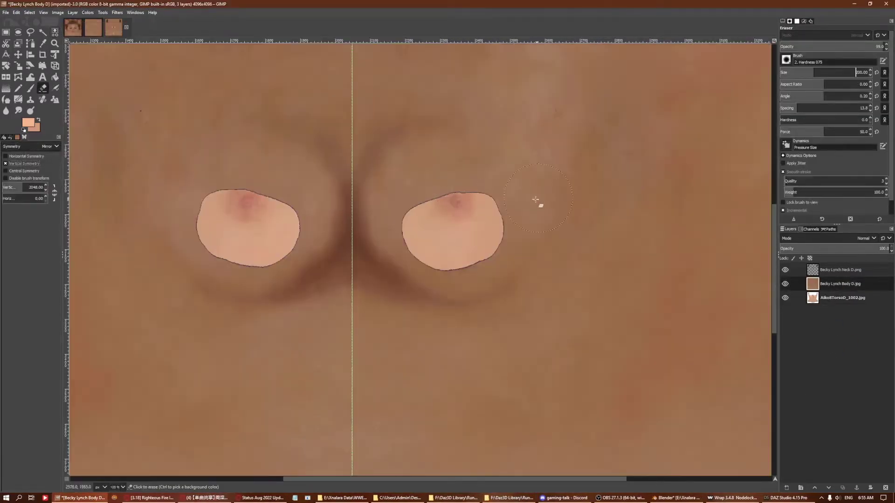
Erase to soften the edges of the chest, side and central patches.
{"action": "mouse_move", "coordinate": [450, 218]}
{"action": "left_mouse_down"}
{"action": "mouse_move", "coordinate": [456, 206]}
{"action": "mouse_move", "coordinate": [500, 235]}
{"action": "mouse_move", "coordinate": [435, 206]}
{"action": "mouse_move", "coordinate": [486, 238]}
{"action": "left_mouse_up"}
{"action": "key", "text": "shift+ctrl+j"}
{"action": "scroll", "coordinate": [653, 377], "scroll_direction": "up", "scroll_amount": 4, "text": "ctrl"}
{"action": "left_click_drag", "start_coordinate": [596, 242], "coordinate": [559, 205]}
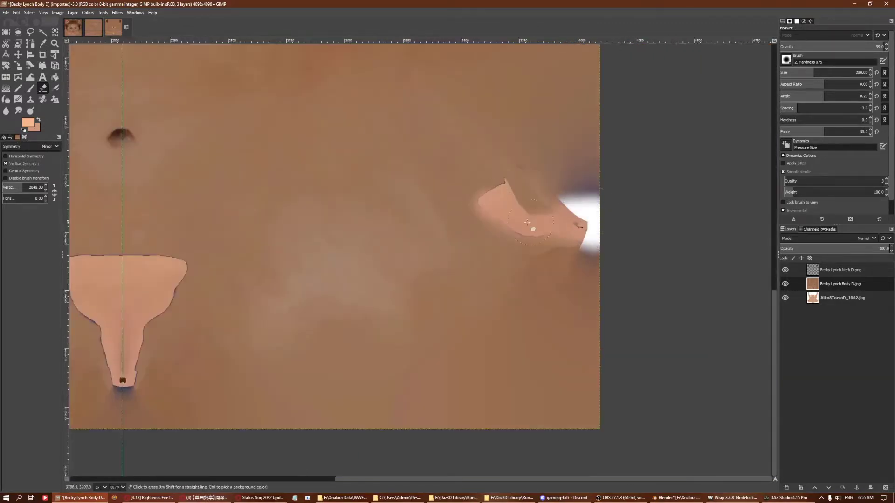
{"action": "left_click_drag", "start_coordinate": [536, 238], "coordinate": [483, 199]}
{"action": "key", "text": "shift+ctrl+j"}
{"action": "scroll", "coordinate": [399, 339], "scroll_direction": "up", "scroll_amount": 4, "text": "ctrl"}
{"action": "mouse_move", "coordinate": [400, 340]}
{"action": "left_mouse_down"}
{"action": "mouse_move", "coordinate": [430, 226]}
{"action": "mouse_move", "coordinate": [434, 246]}
{"action": "left_mouse_up"}
Make the Neck, body and Aiko torso layers all visible and open Colors > Curves.
{"action": "left_click", "coordinate": [840, 269]}
{"action": "key", "text": "shift+ctrl+j"}
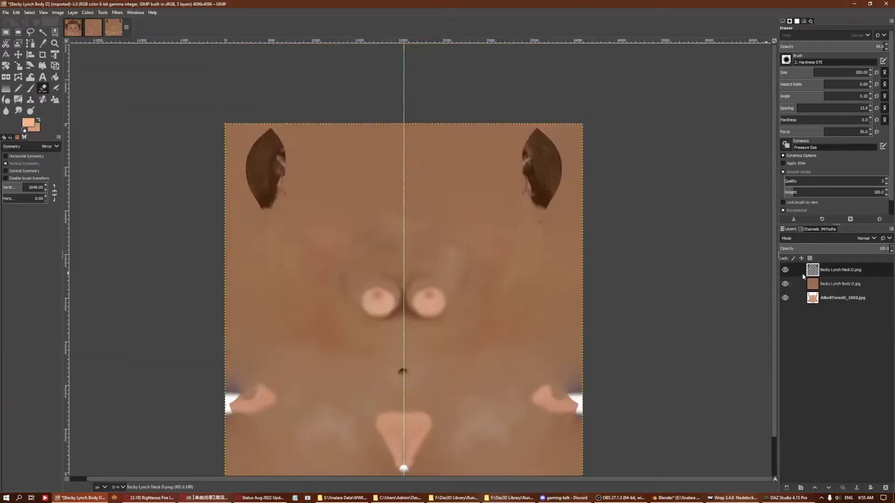
{"action": "left_click", "coordinate": [784, 270], "text": "shift"}
{"action": "left_click", "coordinate": [785, 270], "text": "shift"}
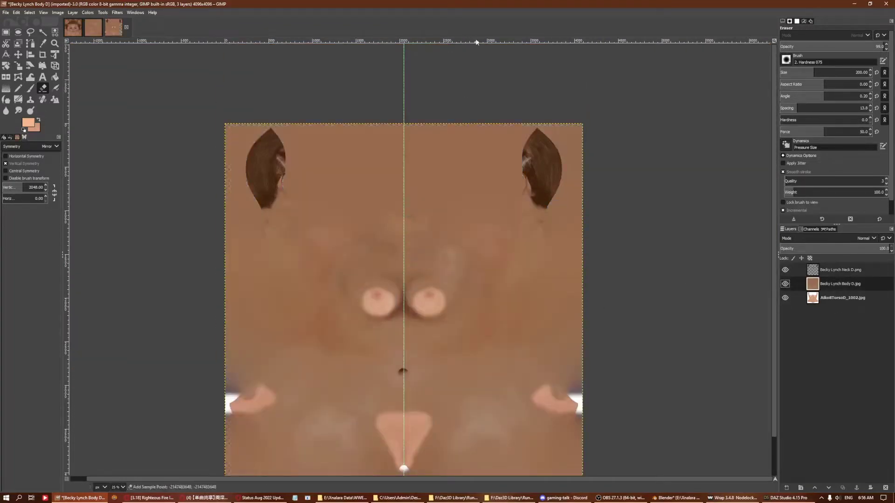
{"action": "left_click", "coordinate": [837, 297]}
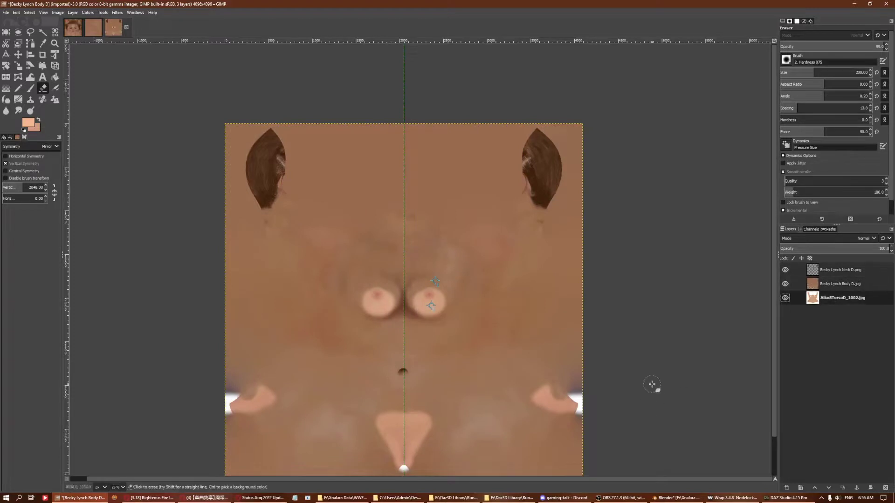
{"action": "left_click", "coordinate": [88, 12]}
{"action": "left_click", "coordinate": [112, 97]}
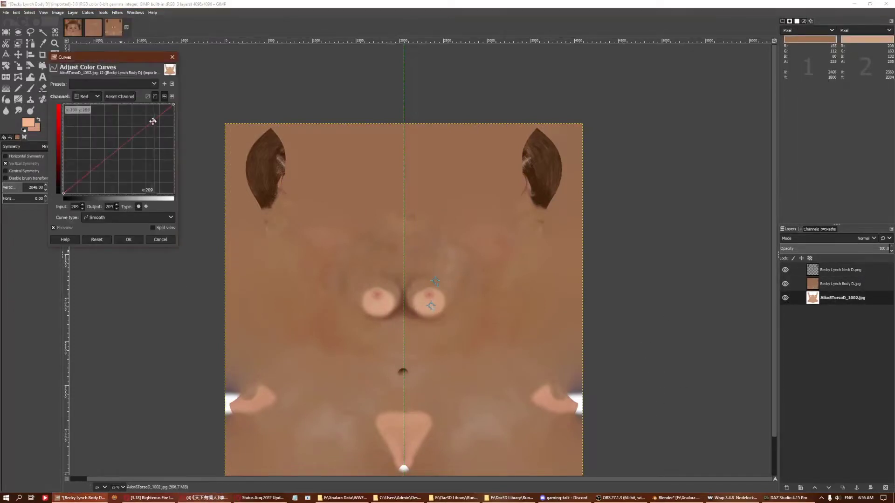
Lower the red and green curves on the Aiko torso layer and apply them.
{"action": "left_click_drag", "start_coordinate": [159, 172], "coordinate": [163, 166]}
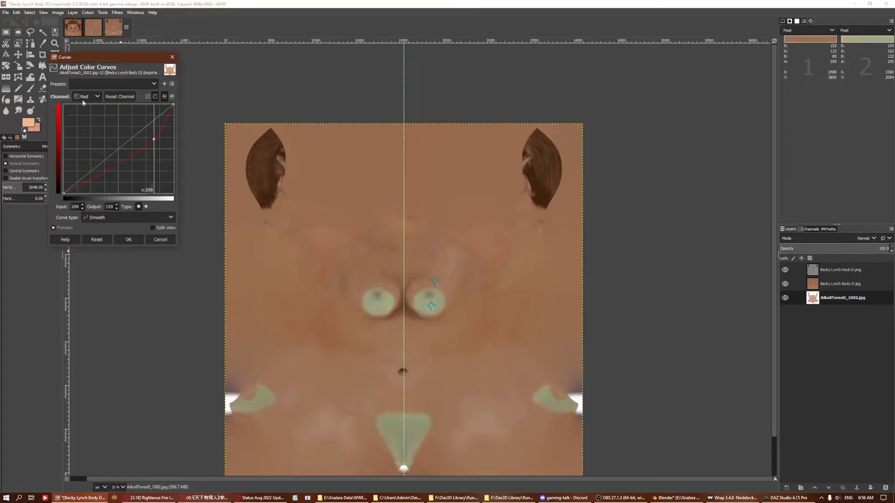
{"action": "scroll", "coordinate": [82, 99], "scroll_direction": "down", "scroll_amount": 1}
{"action": "mouse_move", "coordinate": [134, 136]}
{"action": "left_mouse_down"}
{"action": "mouse_move", "coordinate": [133, 155]}
{"action": "mouse_move", "coordinate": [119, 165]}
{"action": "left_mouse_up"}
{"action": "scroll", "coordinate": [86, 96], "scroll_direction": "down", "scroll_amount": 1}
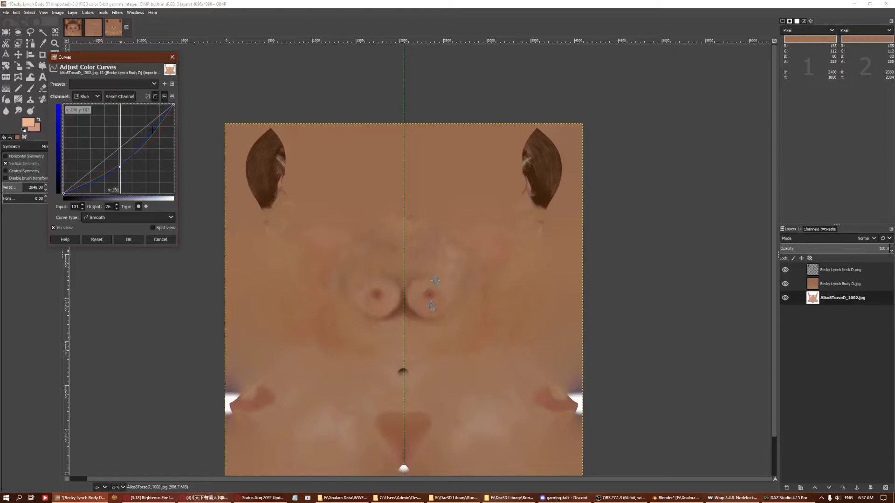
{"action": "left_click", "coordinate": [129, 239]}
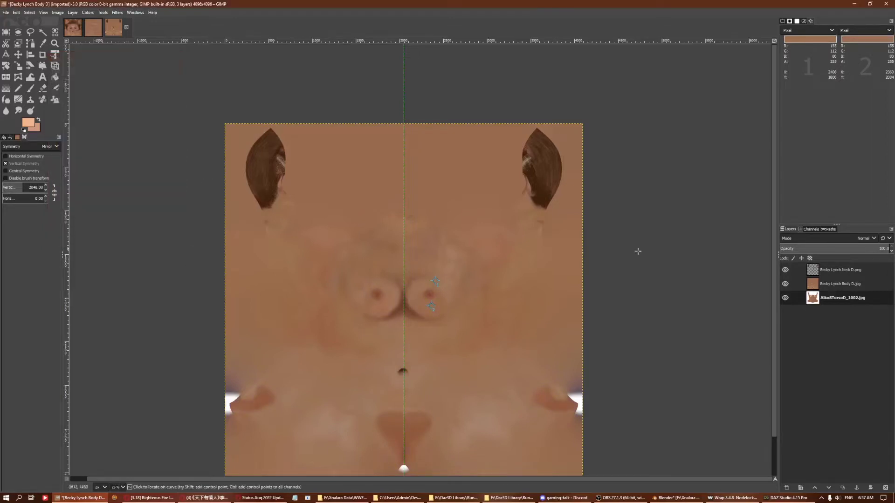
Flatten the three layers into a single image layer.
{"action": "right_click", "coordinate": [849, 358]}
{"action": "left_click", "coordinate": [830, 359]}
{"action": "left_click", "coordinate": [42, 99]}
{"action": "scroll", "coordinate": [438, 209], "scroll_direction": "up", "scroll_amount": 4, "text": "ctrl"}
Shrink the healing brush and move around the chest area of the torso texture.
{"action": "scroll", "coordinate": [353, 293], "scroll_direction": "up", "scroll_amount": 1, "text": "ctrl"}
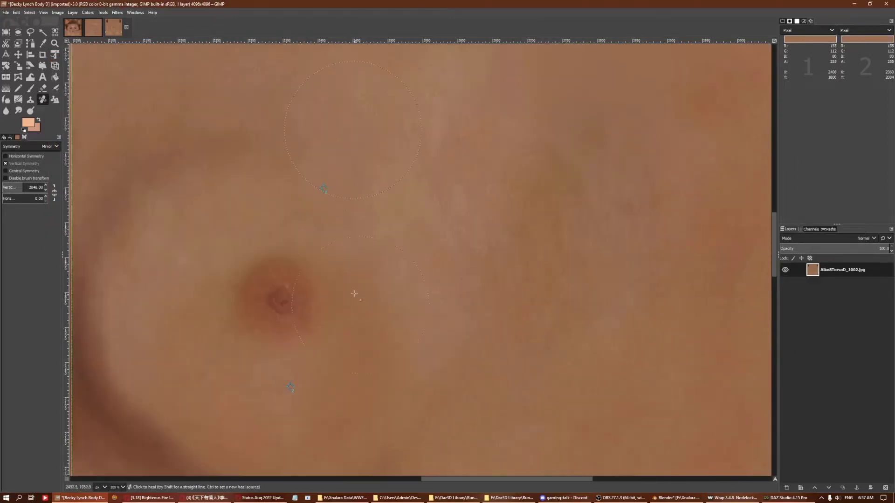
{"action": "scroll", "coordinate": [445, 329], "scroll_direction": "up", "scroll_amount": 1, "text": "ctrl"}
{"action": "middle_click_drag", "start_coordinate": [602, 349], "coordinate": [545, 381]}
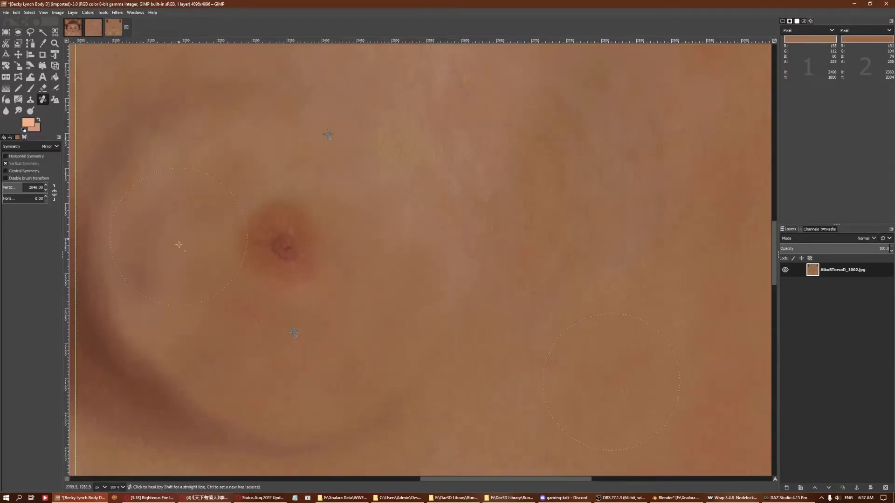
{"action": "scroll", "coordinate": [373, 356], "scroll_direction": "down", "scroll_amount": 3, "text": "ctrl"}
{"action": "middle_click_drag", "start_coordinate": [373, 356], "coordinate": [483, 359]}
{"action": "scroll", "coordinate": [478, 369], "scroll_direction": "up", "scroll_amount": 3, "text": "ctrl"}
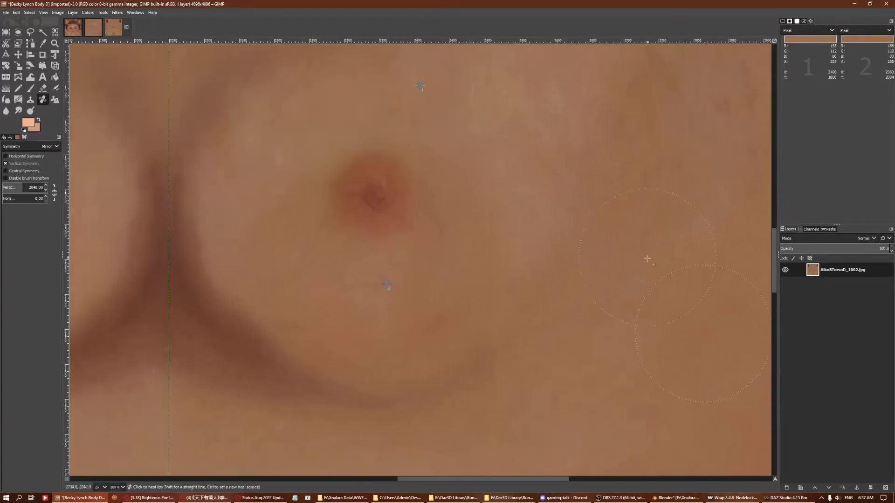
{"action": "key", "text": "bracketleft"}
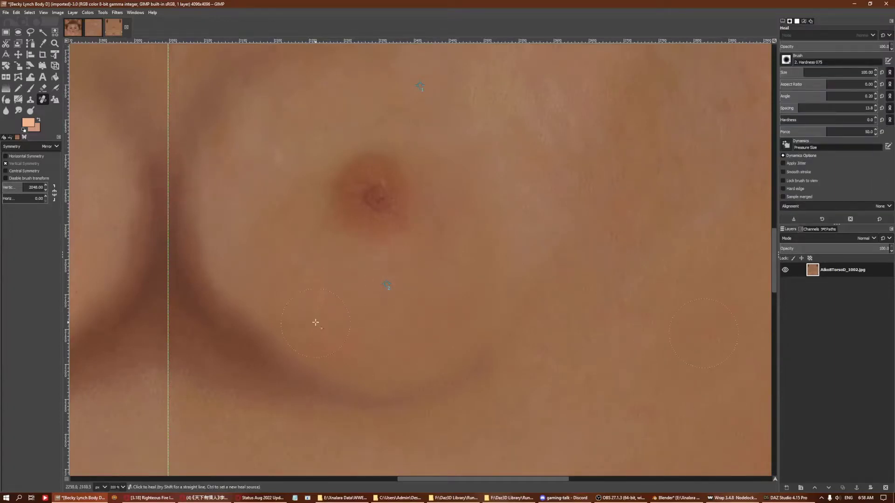
{"action": "scroll", "coordinate": [252, 226], "scroll_direction": "down", "scroll_amount": 3, "text": "ctrl"}
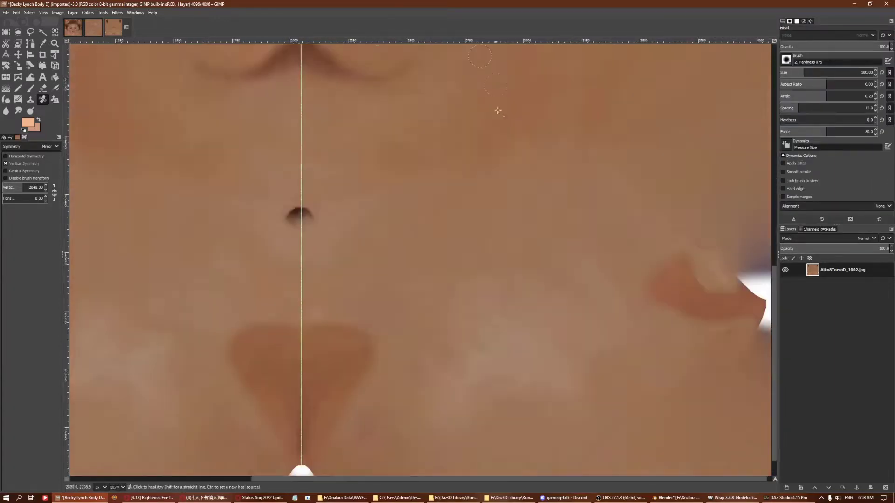
{"action": "scroll", "coordinate": [346, 260], "scroll_direction": "up", "scroll_amount": 3, "text": "ctrl"}
{"action": "scroll", "coordinate": [345, 260], "scroll_direction": "left", "scroll_amount": 3}
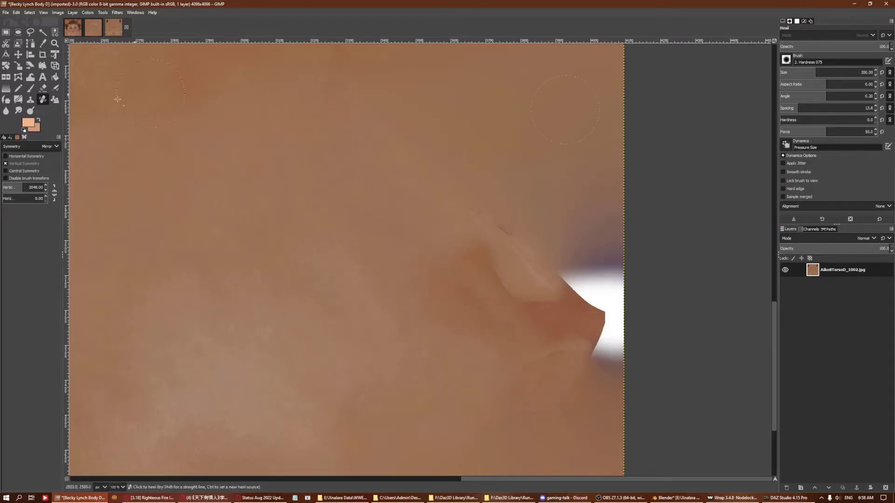
Clone skin over the right-edge white and purple patch and heal the centre-line white spot.
{"action": "key", "text": "c"}
{"action": "mouse_move", "coordinate": [562, 250]}
{"action": "left_mouse_down"}
{"action": "mouse_move", "coordinate": [609, 294]}
{"action": "mouse_move", "coordinate": [617, 333]}
{"action": "left_mouse_up"}
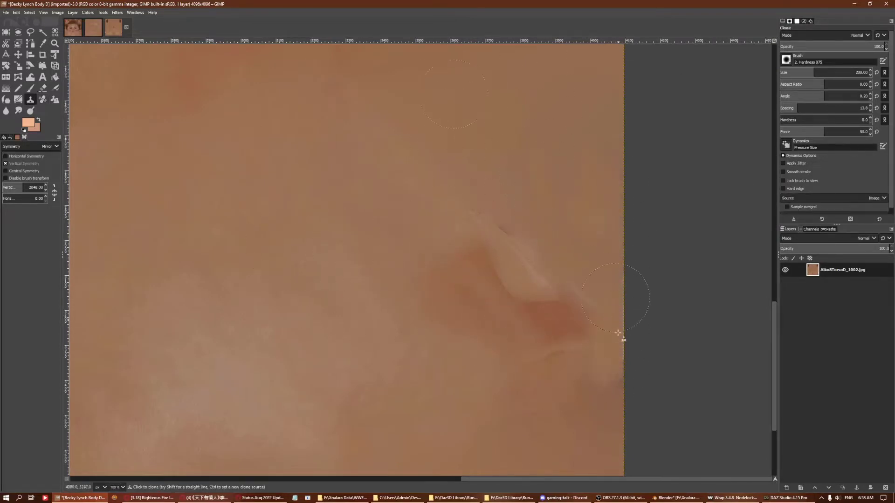
{"action": "key", "text": "h"}
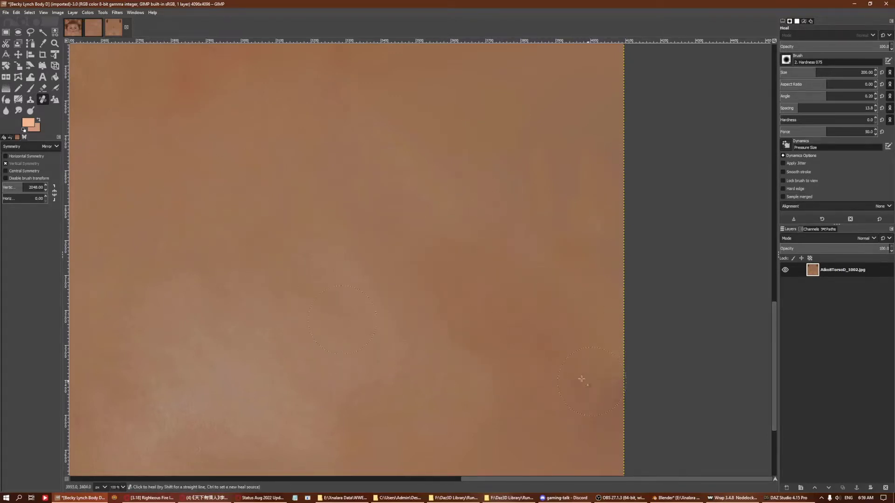
{"action": "scroll", "coordinate": [581, 379], "scroll_direction": "down", "scroll_amount": 1, "text": "ctrl"}
{"action": "left_click_drag", "start_coordinate": [428, 352], "coordinate": [433, 346]}
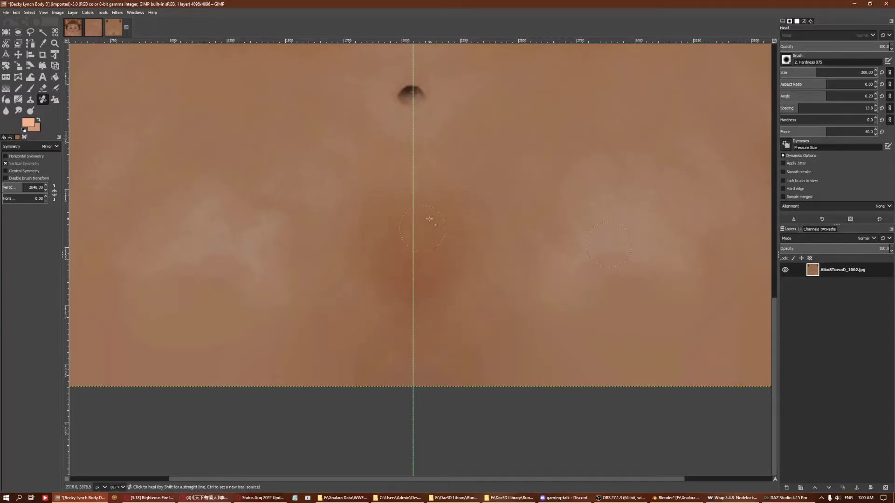
{"action": "scroll", "coordinate": [433, 361], "scroll_direction": "down", "scroll_amount": 3, "text": "ctrl"}
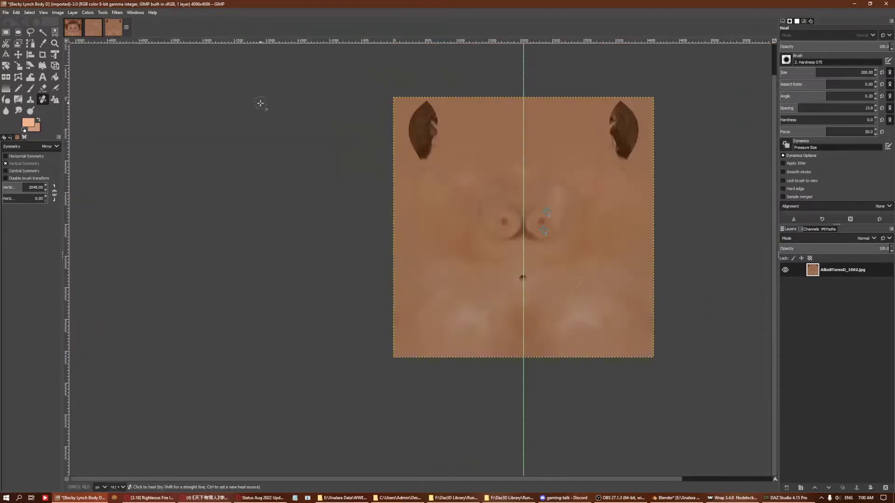
{"action": "scroll", "coordinate": [512, 302], "scroll_direction": "up", "scroll_amount": 5, "text": "ctrl"}
{"action": "scroll", "coordinate": [497, 150], "scroll_direction": "left", "scroll_amount": 10, "text": "shift"}
Overwrite Body D.jpg, then open Body N with the neck normal layer and export as JPEG.
{"action": "left_click", "coordinate": [5, 13]}
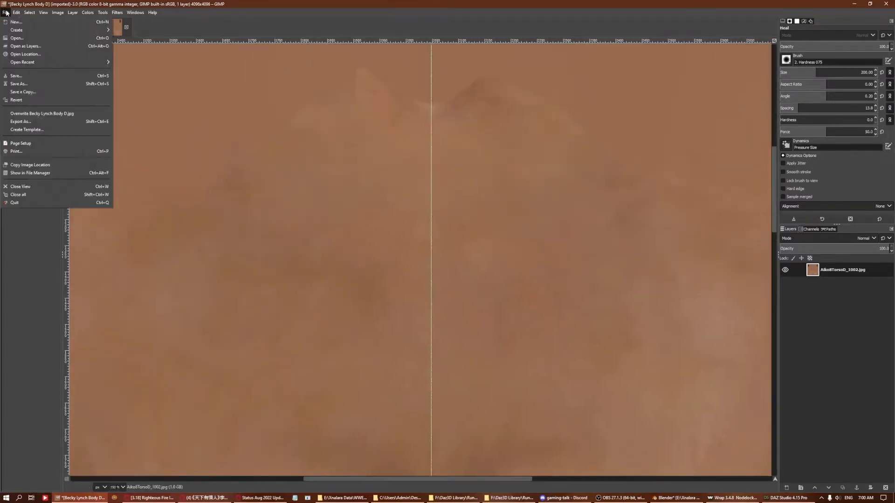
{"action": "left_click", "coordinate": [47, 117]}
{"action": "left_click_drag", "start_coordinate": [412, 79], "coordinate": [458, 194]}
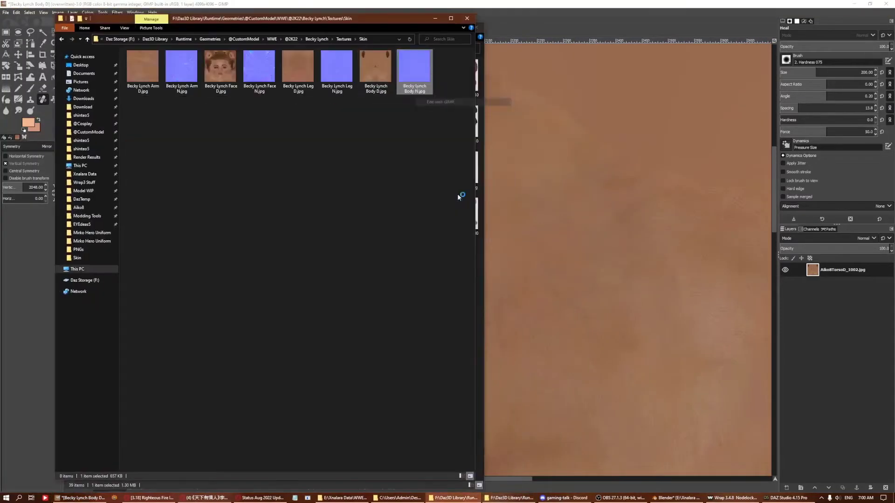
{"action": "left_click_drag", "start_coordinate": [616, 276], "coordinate": [865, 315]}
{"action": "key", "text": "ctrl+e"}
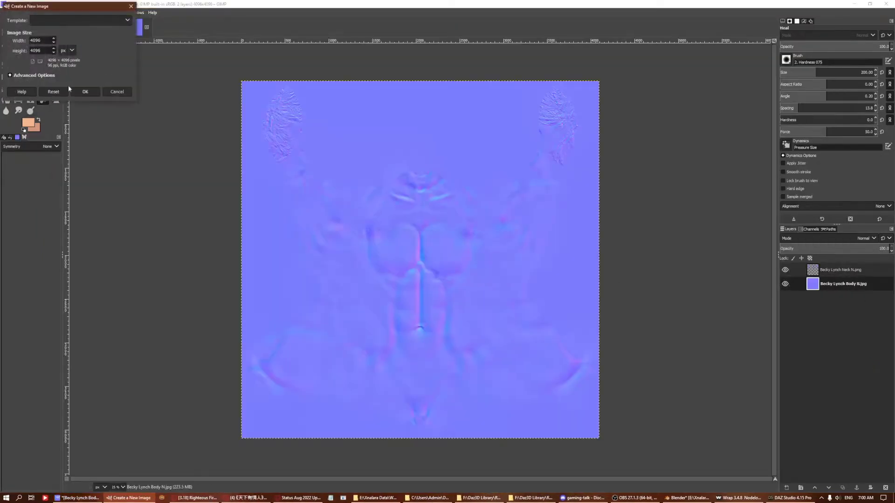
{"action": "key", "text": "Return"}
Enable vertical mirror symmetry and set the brush size to 100.
{"action": "scroll", "coordinate": [600, 371], "scroll_direction": "up", "scroll_amount": 3, "text": "ctrl"}
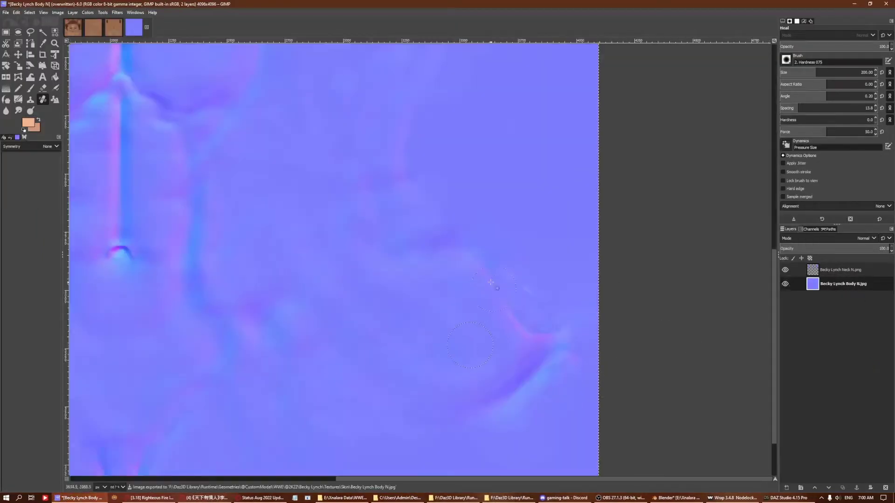
{"action": "left_click", "coordinate": [51, 147]}
{"action": "left_click", "coordinate": [28, 155]}
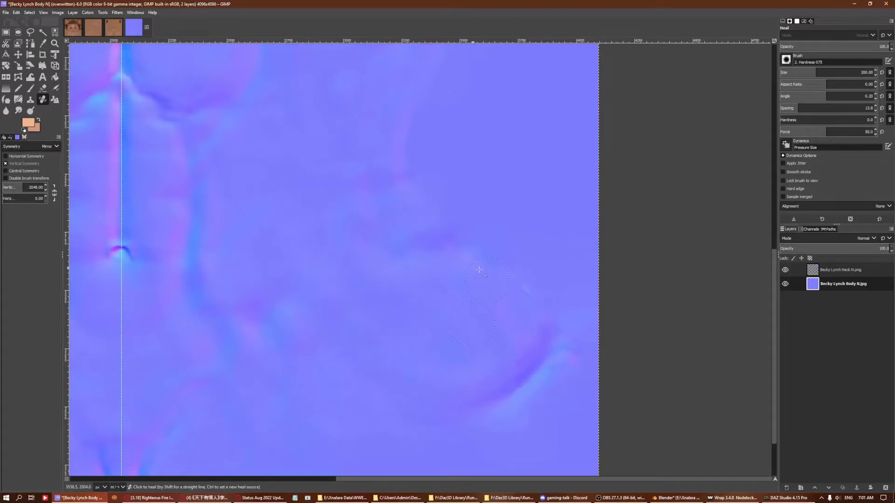
{"action": "scroll", "coordinate": [481, 267], "scroll_direction": "up", "scroll_amount": 1, "text": "ctrl"}
{"action": "scroll", "coordinate": [443, 279], "scroll_direction": "down", "scroll_amount": 2}
{"action": "scroll", "coordinate": [404, 291], "scroll_direction": "down", "scroll_amount": 2}
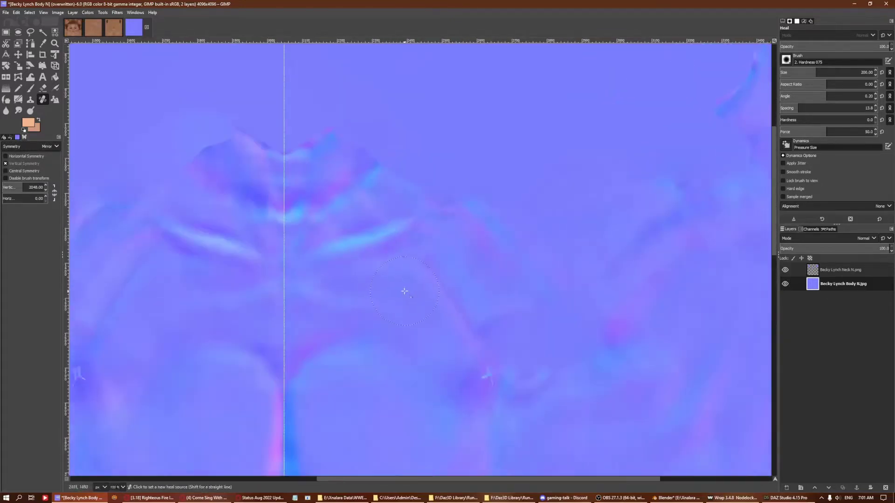
{"action": "type", "text": "100"}
{"action": "key", "text": "Return"}
{"action": "scroll", "coordinate": [404, 291], "scroll_direction": "up", "scroll_amount": 1, "text": "ctrl"}
Merge the neck layer into Body N, then load Genesis 8 Basic Female Prep in DAZ Studio.
{"action": "right_click", "coordinate": [838, 270]}
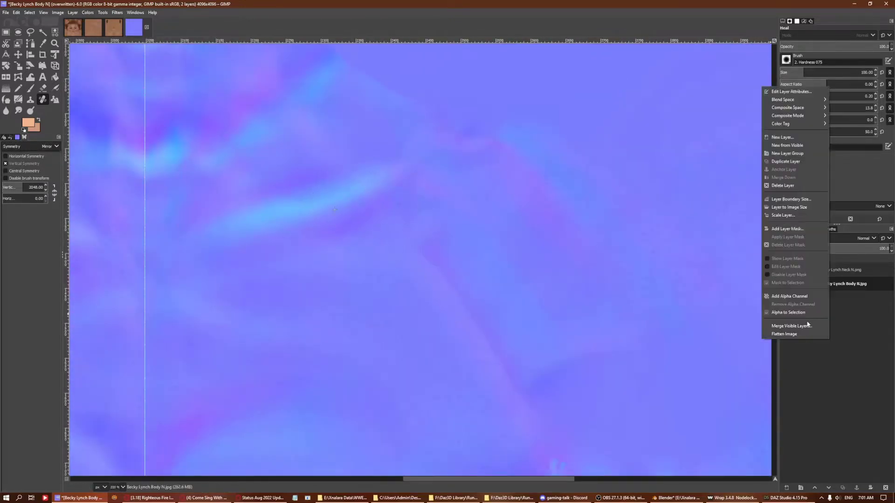
{"action": "left_click", "coordinate": [802, 160]}
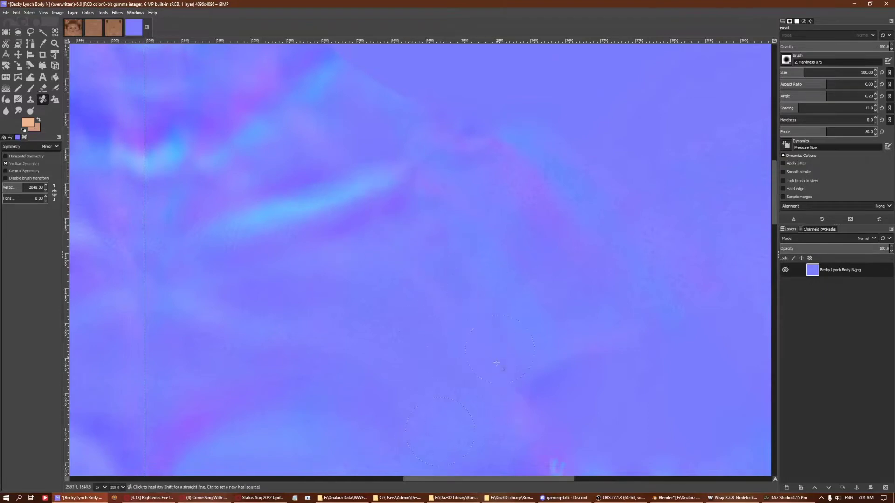
{"action": "scroll", "coordinate": [496, 363], "scroll_direction": "down", "scroll_amount": 3, "text": "ctrl"}
{"action": "scroll", "coordinate": [599, 310], "scroll_direction": "up", "scroll_amount": 2, "text": "ctrl"}
{"action": "scroll", "coordinate": [373, 252], "scroll_direction": "down", "scroll_amount": 2}
{"action": "scroll", "coordinate": [638, 211], "scroll_direction": "down", "scroll_amount": 2, "text": "ctrl"}
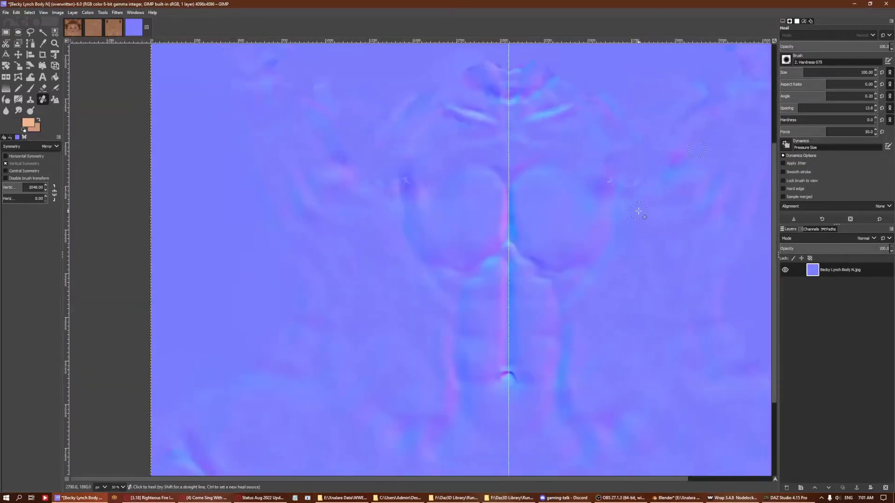
{"action": "scroll", "coordinate": [638, 211], "scroll_direction": "up", "scroll_amount": 2, "text": "ctrl"}
{"action": "scroll", "coordinate": [552, 183], "scroll_direction": "down", "scroll_amount": 3, "text": "ctrl"}
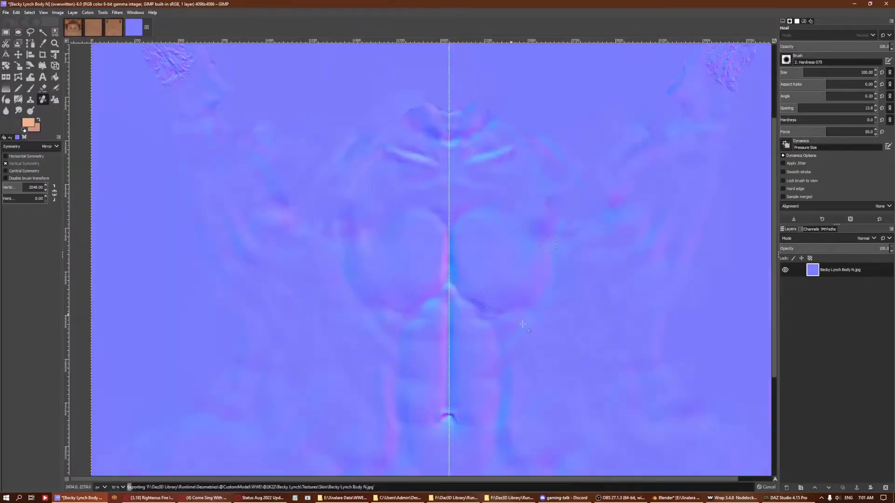
{"action": "left_click", "coordinate": [788, 498]}
{"action": "double_click", "coordinate": [29, 217]}
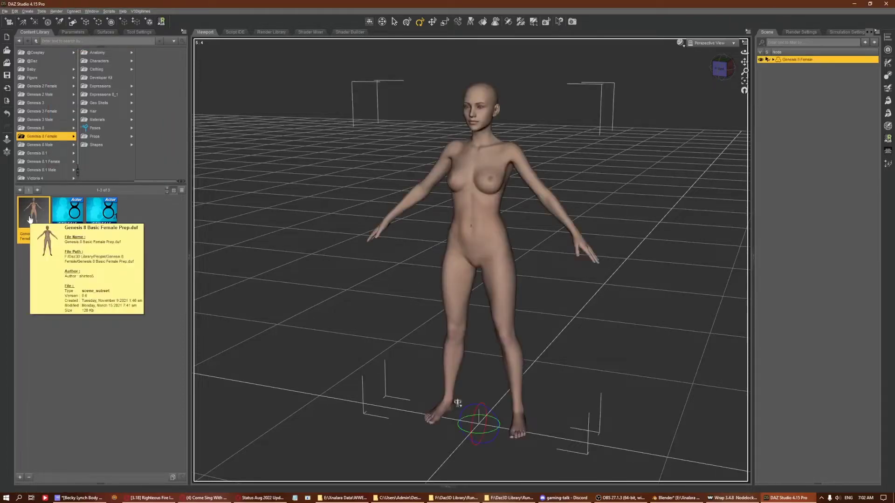
Load the Becky Lynch full morph OBJ in Morph Loader Pro and create a new property group.
{"action": "left_click", "coordinate": [887, 113]}
{"action": "left_click", "coordinate": [339, 129]}
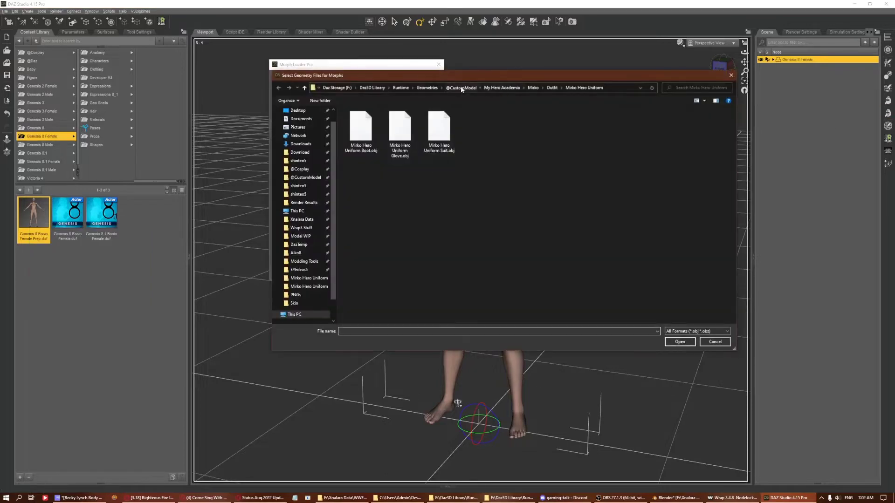
{"action": "double_click", "coordinate": [516, 198]}
{"action": "double_click", "coordinate": [399, 121]}
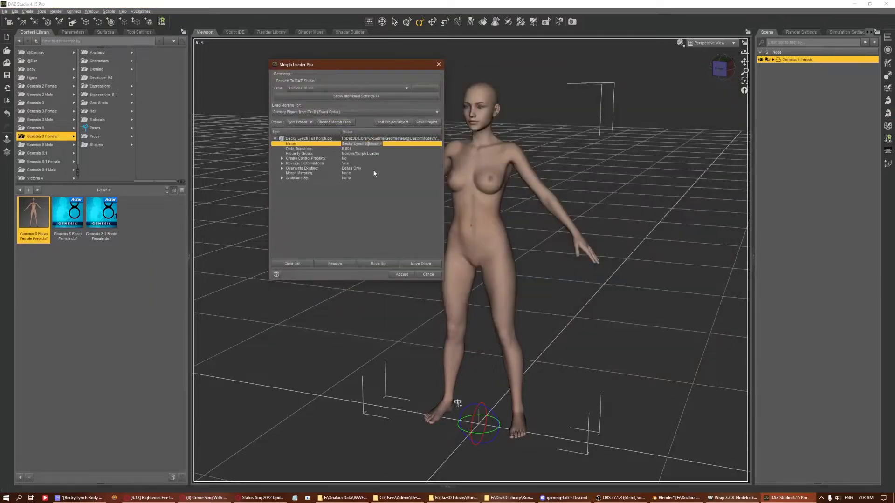
{"action": "left_click", "coordinate": [394, 154]}
{"action": "left_click", "coordinate": [426, 233]}
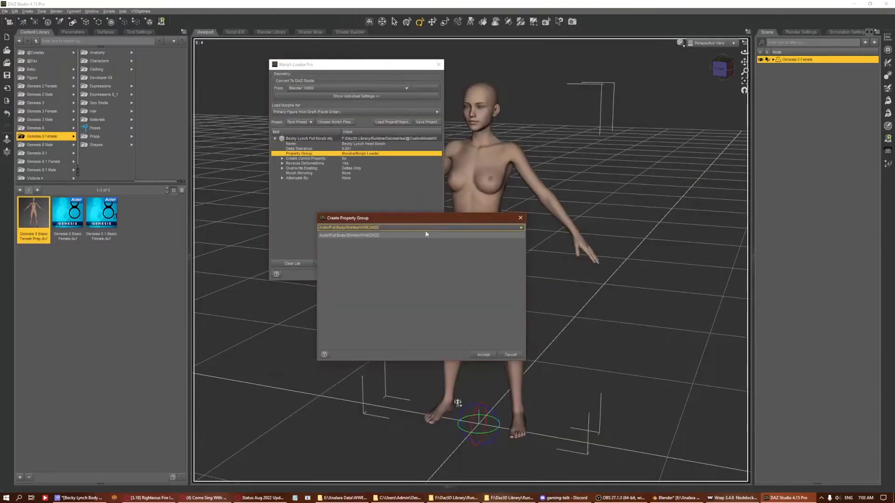
{"action": "key", "text": "Return"}
{"action": "left_click", "coordinate": [346, 178]}
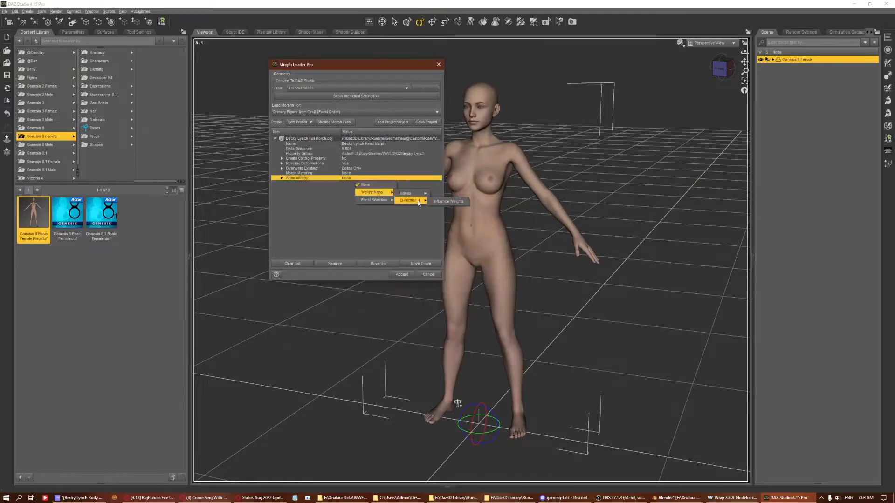
Name the morph Becky Lynch Head Morph in the Becky Lynch property group and accept the import.
{"action": "left_click", "coordinate": [391, 195]}
{"action": "double_click", "coordinate": [361, 188]}
{"action": "type", "text": "Head Morph"}
{"action": "left_click", "coordinate": [361, 198]}
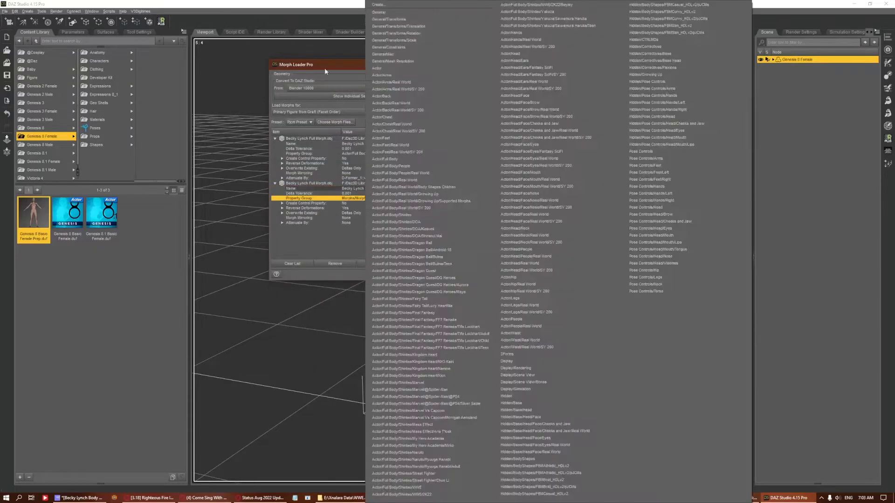
{"action": "key", "text": "Return"}
{"action": "left_click", "coordinate": [346, 223]}
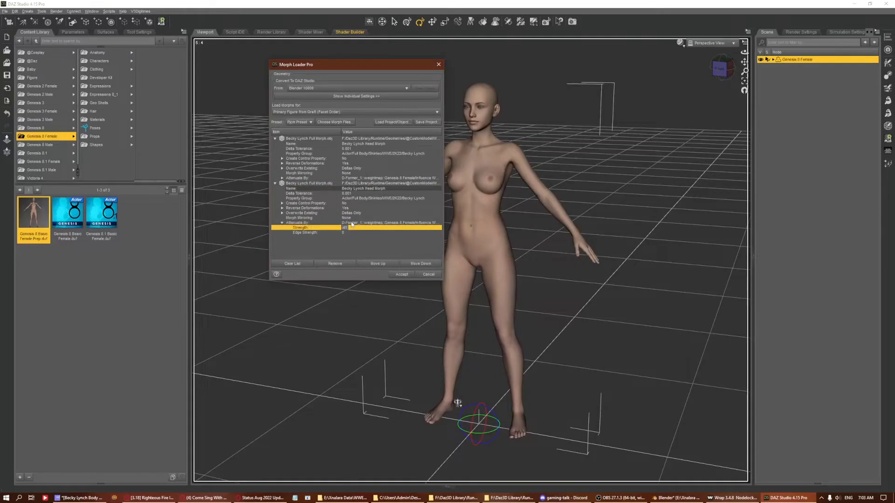
{"action": "left_click", "coordinate": [402, 274]}
Check the new morph under Actor > Real World > Stories > WWE, then start a new empty scene.
{"action": "left_click", "coordinate": [32, 126]}
{"action": "left_click", "coordinate": [53, 161]}
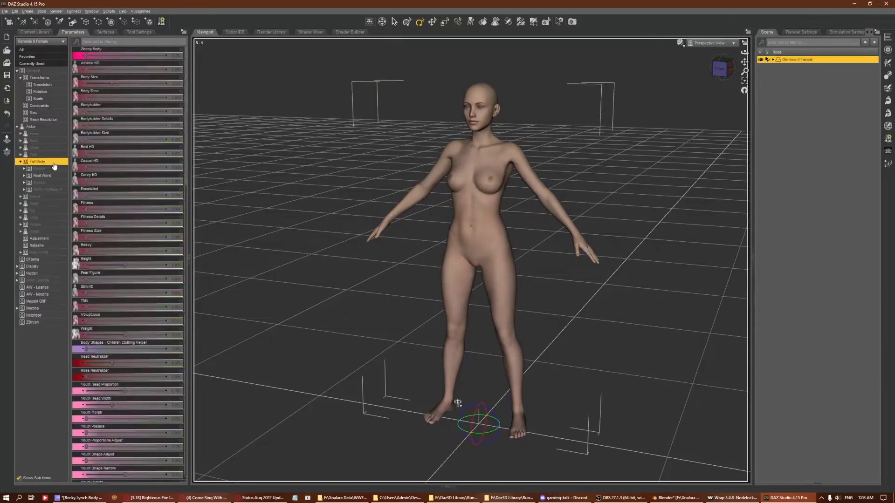
{"action": "double_click", "coordinate": [42, 175]}
{"action": "double_click", "coordinate": [40, 203]}
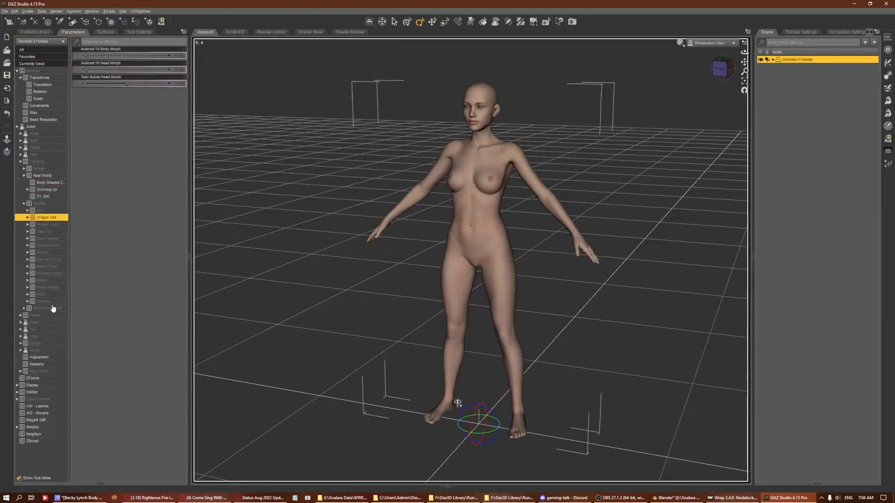
{"action": "left_click", "coordinate": [41, 295]}
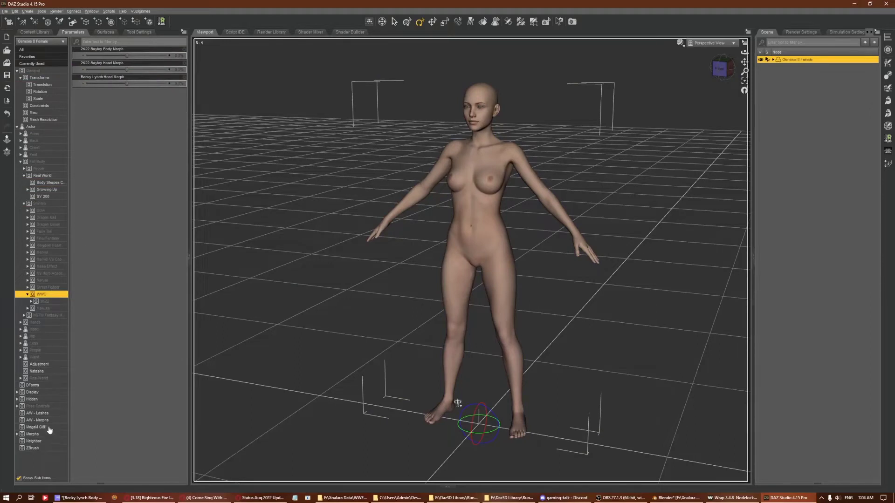
{"action": "left_click", "coordinate": [33, 434]}
{"action": "mouse_move", "coordinate": [105, 63]}
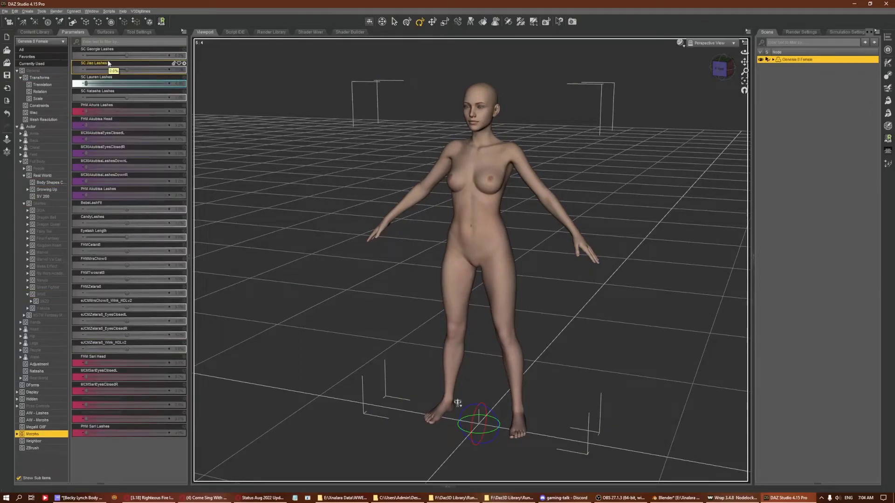
{"action": "key", "text": "ctrl+n"}
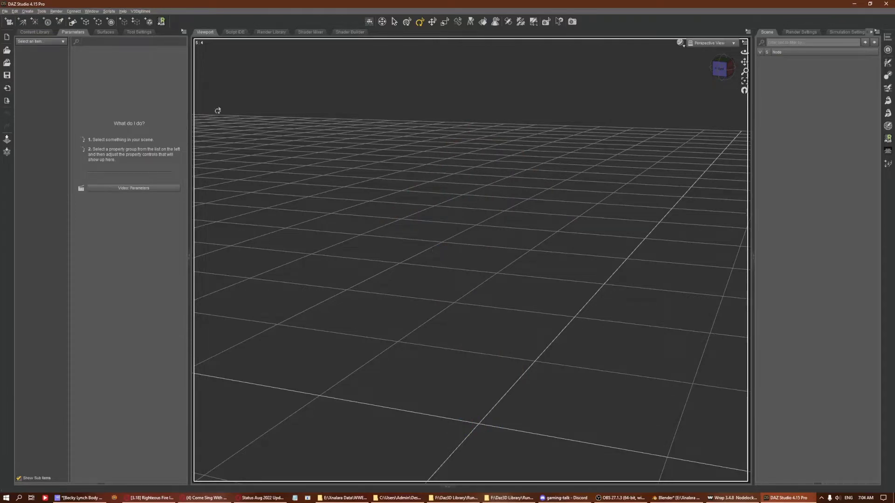
Load Genesis 8 Basic Female and create a Becky Lynch property group under WWE 2K22.
{"action": "left_click", "coordinate": [35, 32]}
{"action": "double_click", "coordinate": [34, 213]}
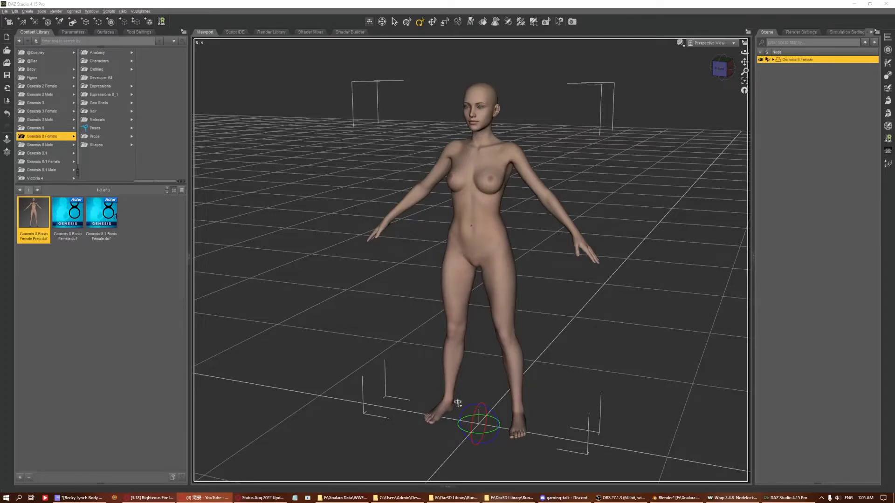
{"action": "left_click", "coordinate": [303, 154]}
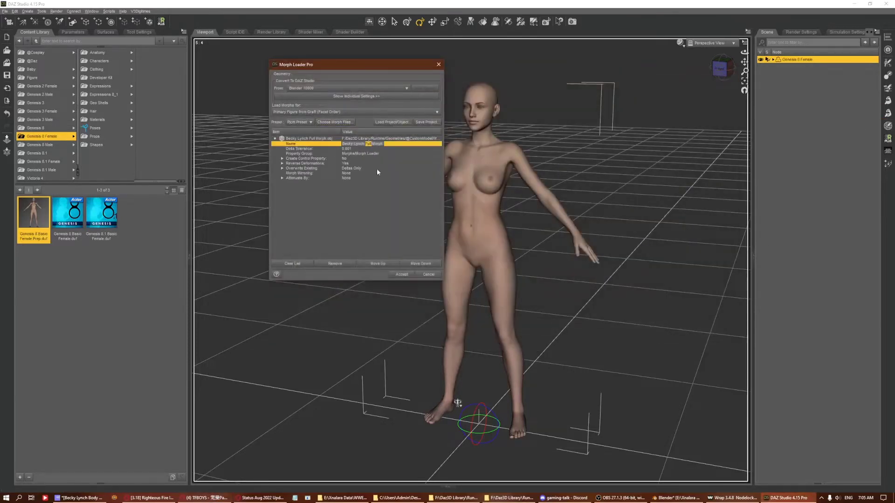
{"action": "left_click", "coordinate": [347, 153]}
{"action": "left_click", "coordinate": [365, 5]}
{"action": "left_click", "coordinate": [420, 227]}
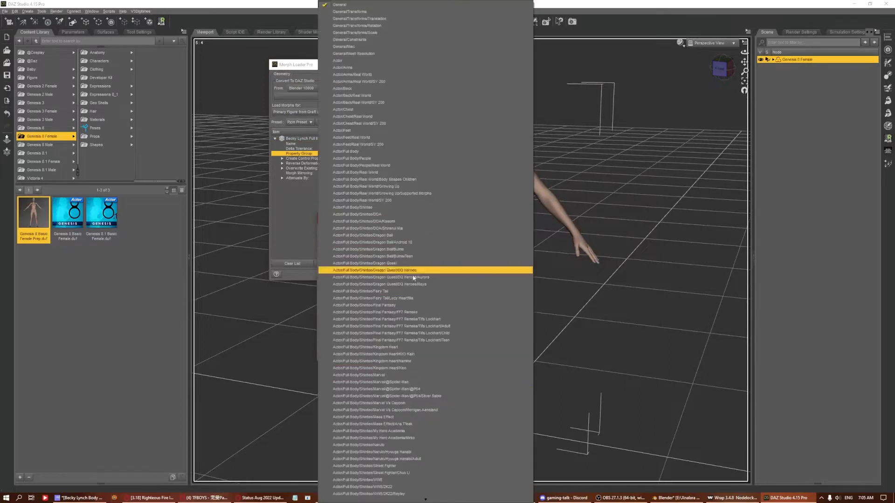
{"action": "left_click", "coordinate": [400, 400]}
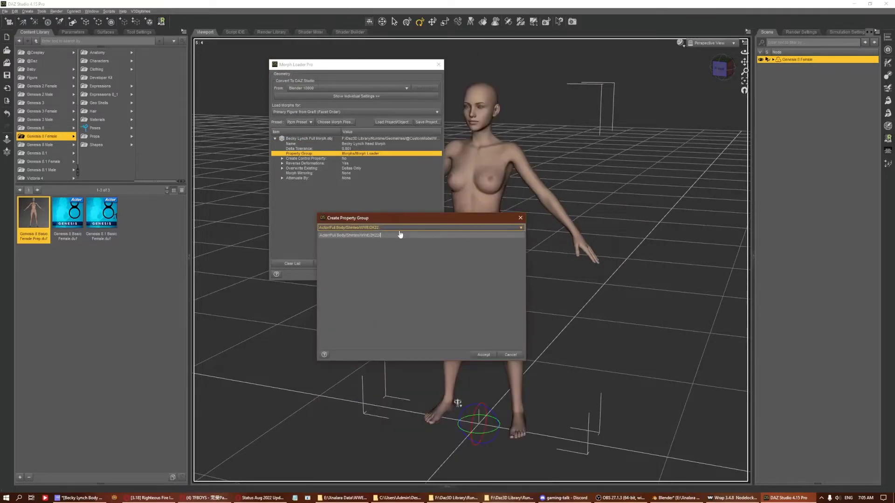
{"action": "left_click", "coordinate": [400, 235]}
Attenuate the head morph by weightmap and add a second entry for the body morph.
{"action": "left_click", "coordinate": [483, 355]}
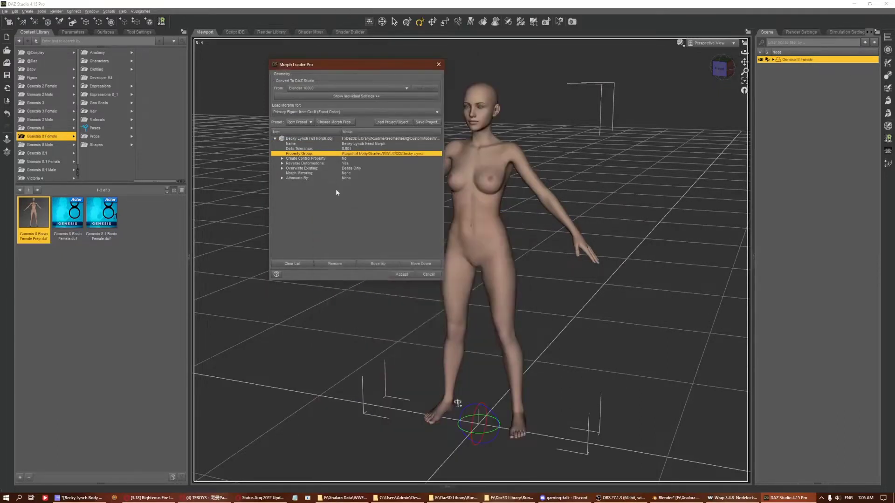
{"action": "left_click", "coordinate": [373, 178]}
{"action": "left_click", "coordinate": [373, 193]}
{"action": "left_click", "coordinate": [274, 184]}
{"action": "double_click", "coordinate": [368, 188]}
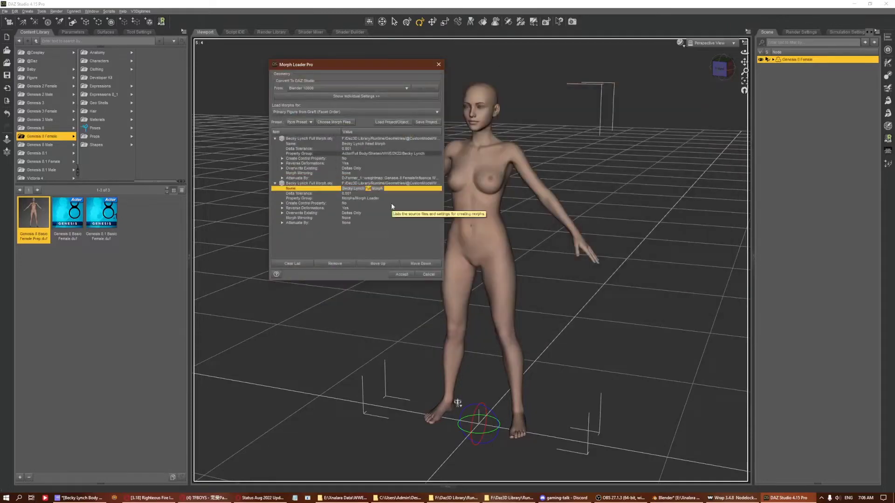
{"action": "left_click", "coordinate": [373, 198]}
Put the body morph in the Becky Lynch group with weightmap attenuation and import both morphs.
{"action": "left_click", "coordinate": [400, 399]}
{"action": "left_click", "coordinate": [484, 354]}
{"action": "left_click", "coordinate": [373, 223]}
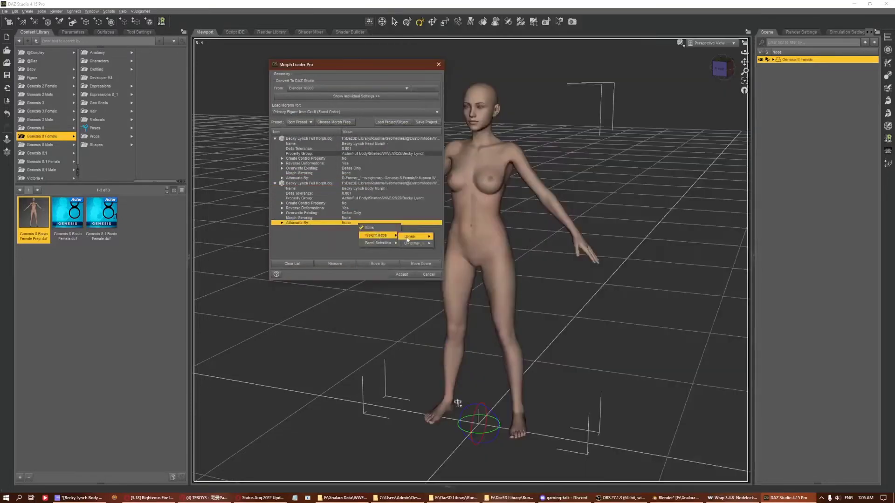
{"action": "left_click", "coordinate": [282, 223]}
{"action": "left_click", "coordinate": [372, 227]}
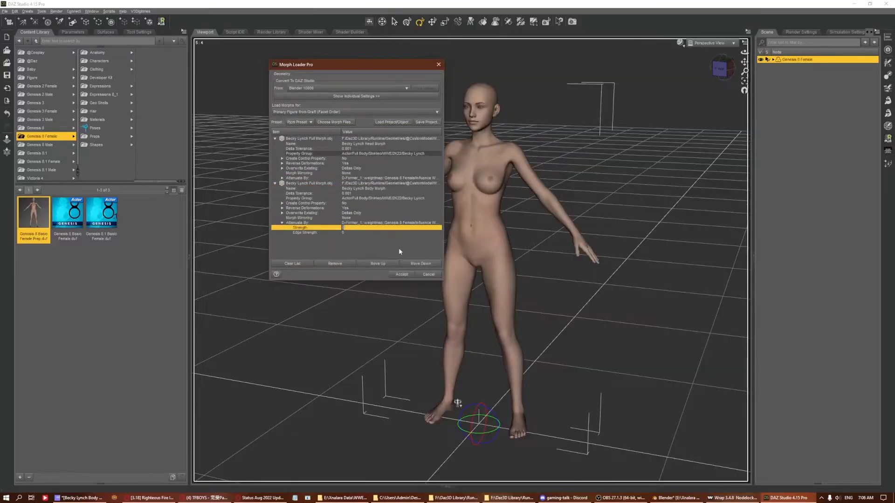
{"action": "left_click", "coordinate": [403, 274]}
Expand Actor > Stories to show the 2K22 morph sliders.
{"action": "left_click", "coordinate": [20, 112]}
{"action": "left_click", "coordinate": [39, 133]}
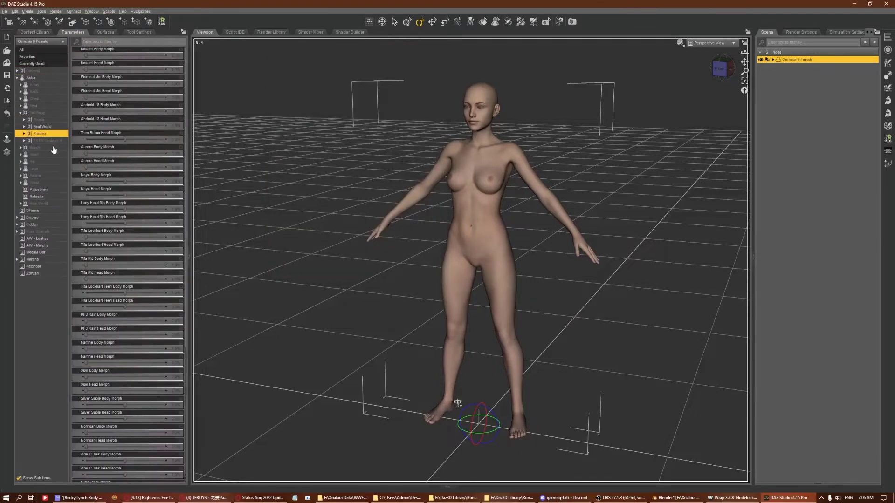
{"action": "left_click", "coordinate": [27, 224]}
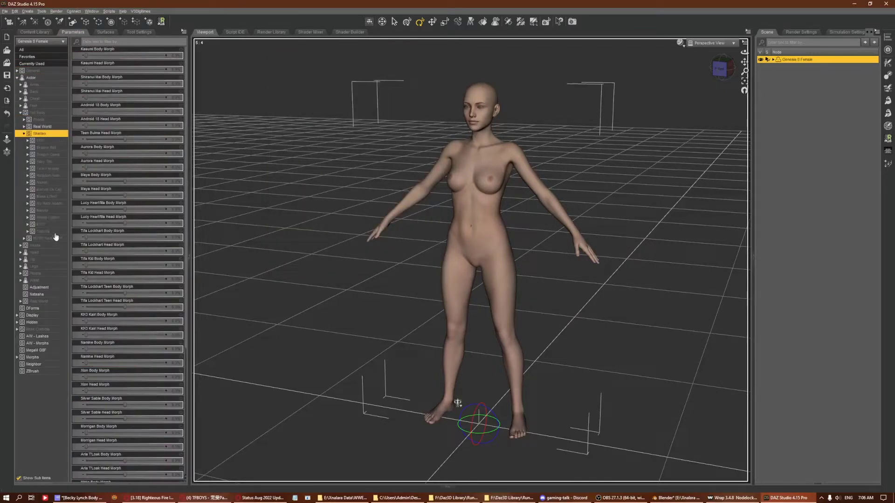
Rename the morphs to 2K22 Becky Lynch Head Morph and 2K22 Becky Lynch Body Morph.
{"action": "left_click", "coordinate": [184, 78]}
{"action": "type", "text": "2K22 Becky Lynch Head Morph"}
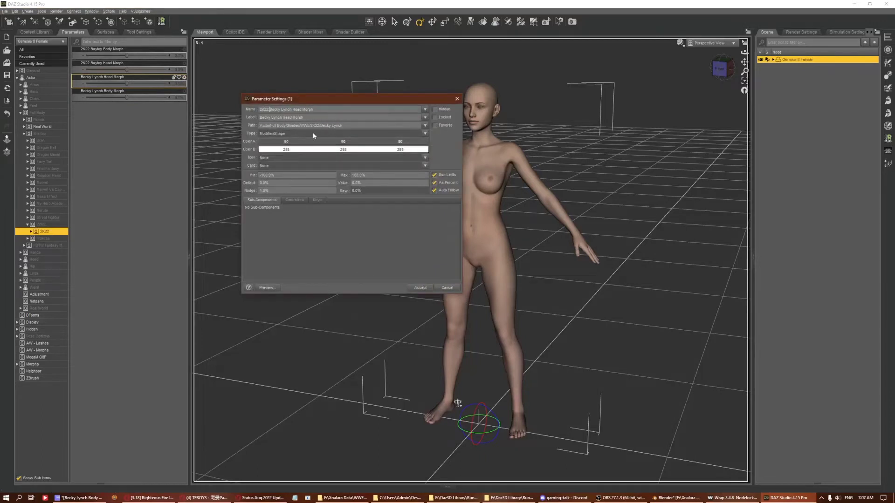
{"action": "key", "text": "Tab"}
{"action": "key", "text": "Home"}
{"action": "type", "text": "2K"}
{"action": "key", "text": "Return"}
{"action": "left_click", "coordinate": [184, 91]}
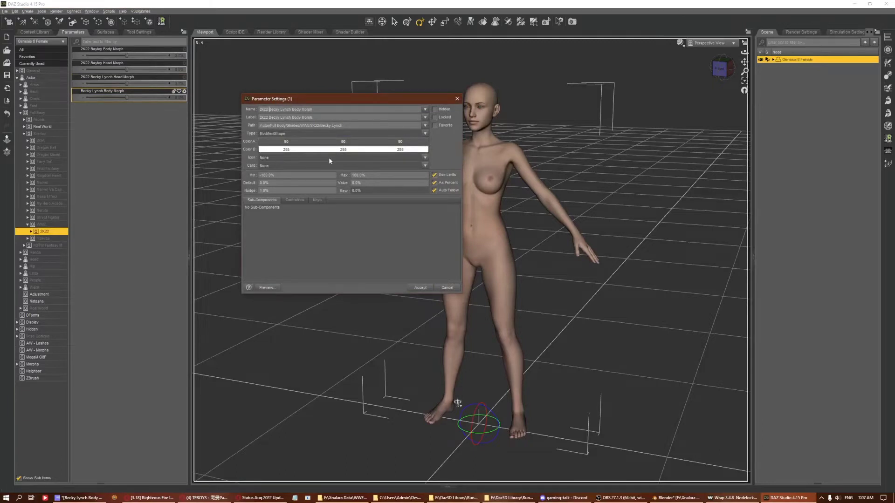
{"action": "key", "text": "Return"}
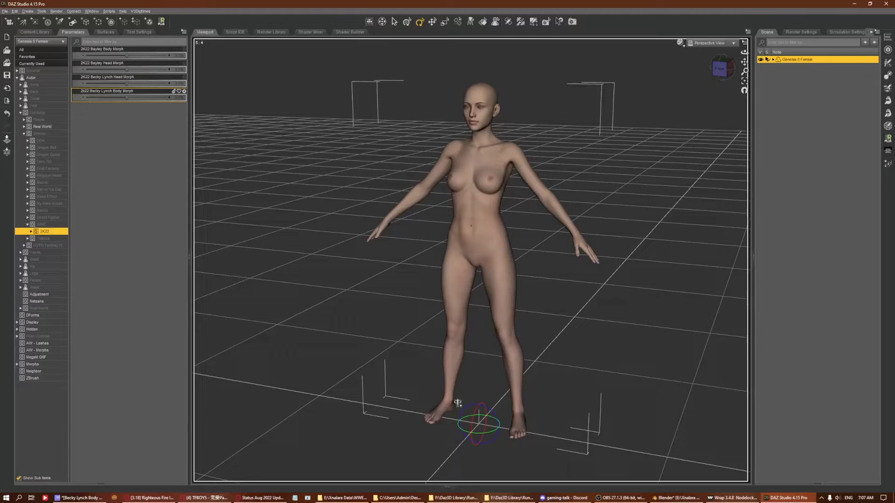
Rig and save the selected 2K22 Becky Lynch morphs with Shape Rigger Plus.
{"action": "left_click", "coordinate": [167, 53]}
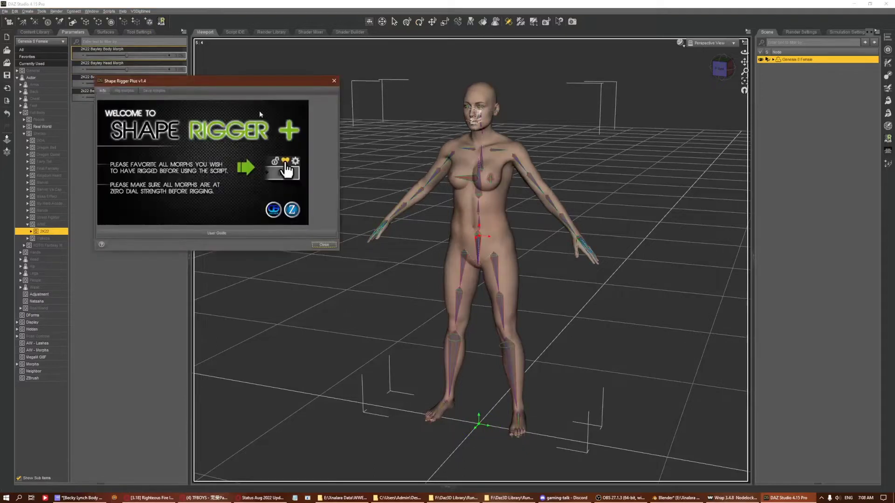
{"action": "left_click", "coordinate": [166, 233]}
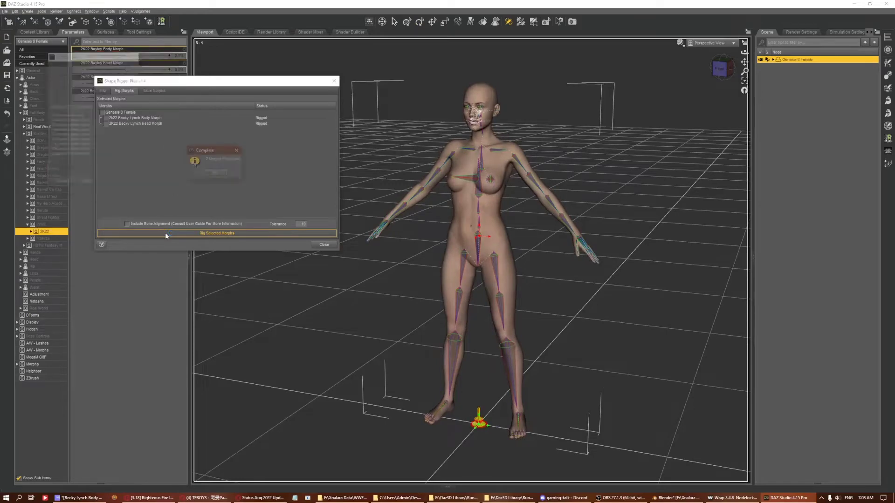
{"action": "left_click", "coordinate": [208, 225]}
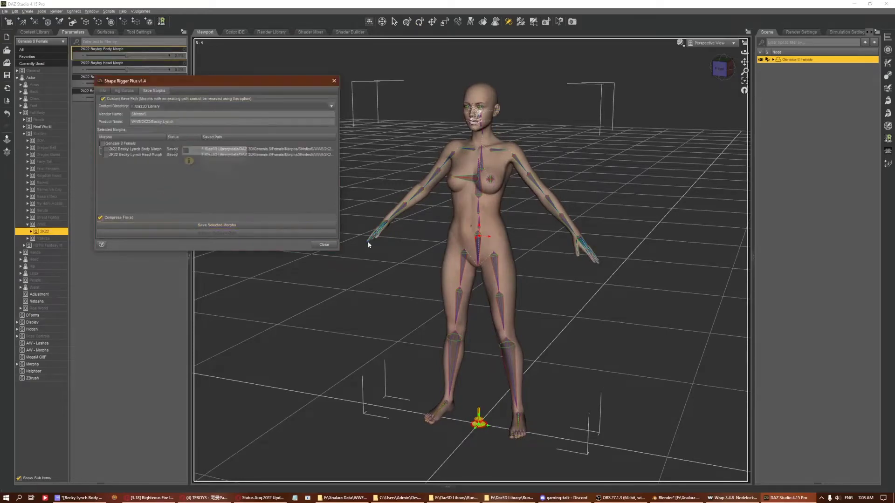
{"action": "left_click", "coordinate": [324, 244]}
Set the Becky Lynch morph slider limits so they apply at full strength.
{"action": "right_click", "coordinate": [154, 84]}
{"action": "left_click", "coordinate": [223, 142]}
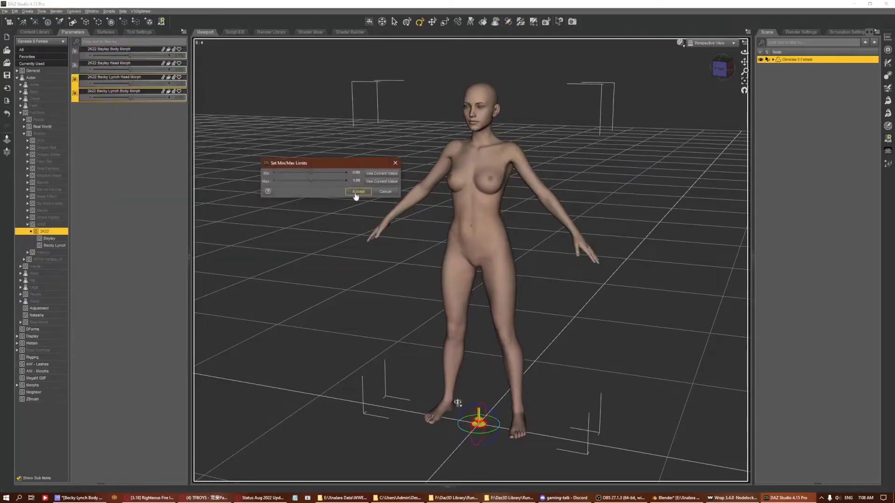
{"action": "left_click", "coordinate": [356, 192]}
{"action": "left_click", "coordinate": [116, 36]}
Browse the image picker to the Becky Lynch skin textures folder.
{"action": "left_click", "coordinate": [142, 134]}
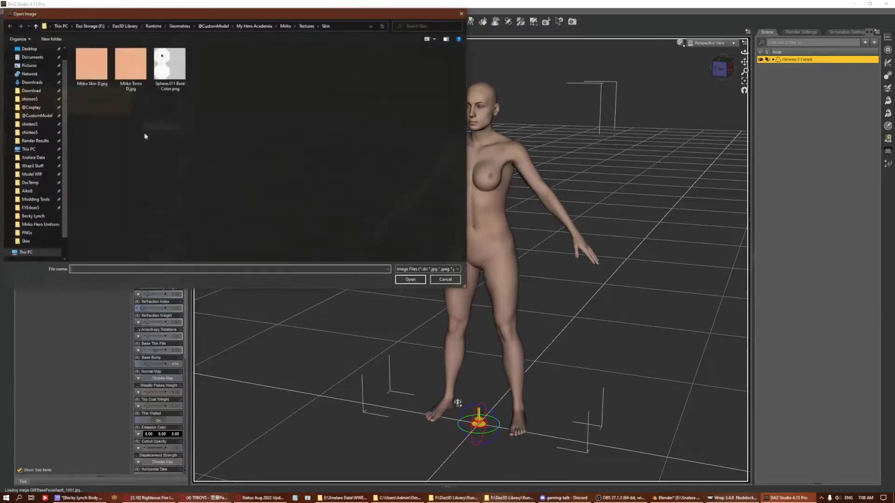
{"action": "key", "text": "BackSpace"}
{"action": "key", "text": "BackSpace"}
{"action": "key", "text": "BackSpace"}
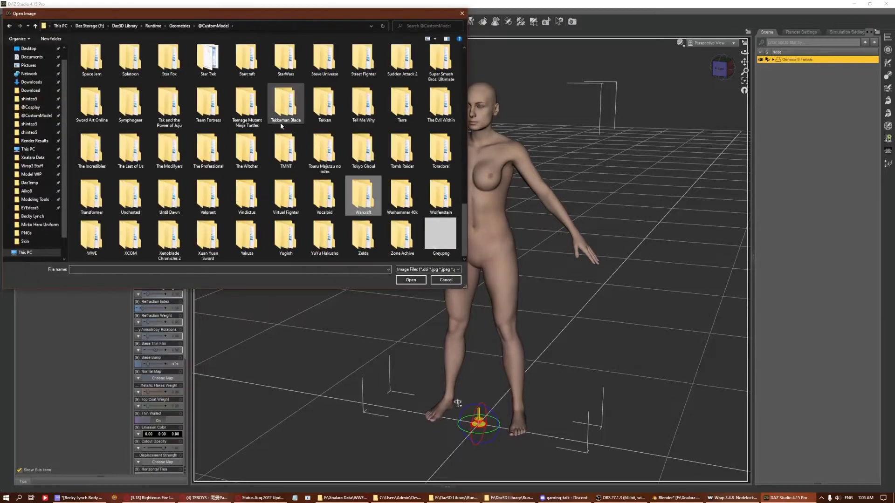
{"action": "key", "text": "w"}
{"action": "key", "text": "Return"}
{"action": "key", "text": "Return"}
{"action": "key", "text": "b"}
{"action": "key", "text": "Return"}
{"action": "key", "text": "t"}
{"action": "key", "text": "Return"}
{"action": "key", "text": "s"}
{"action": "key", "text": "Return"}
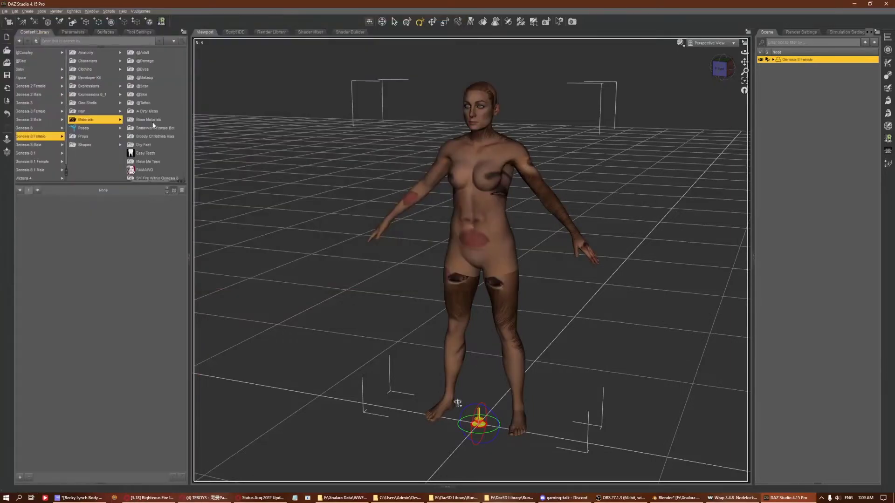
Apply the Becky Lynch colour textures to the torso, leg and arm surfaces.
{"action": "left_click", "coordinate": [106, 32]}
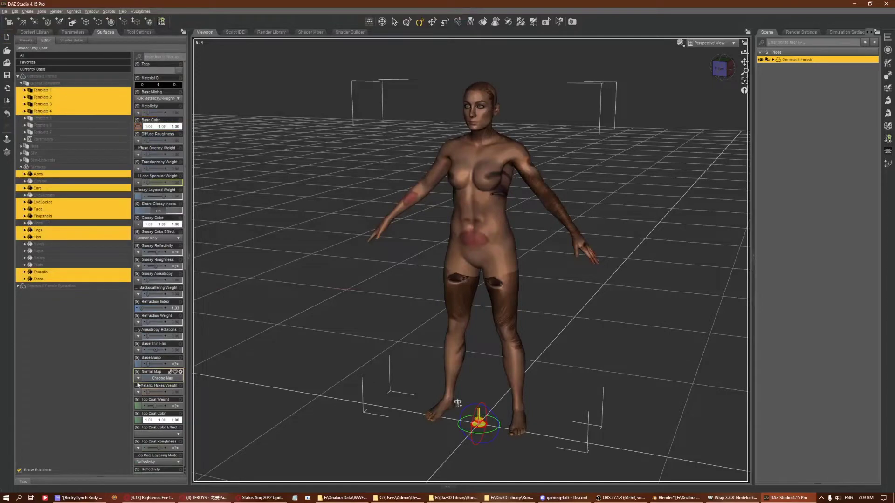
{"action": "left_click", "coordinate": [138, 322]}
{"action": "left_click", "coordinate": [148, 364]}
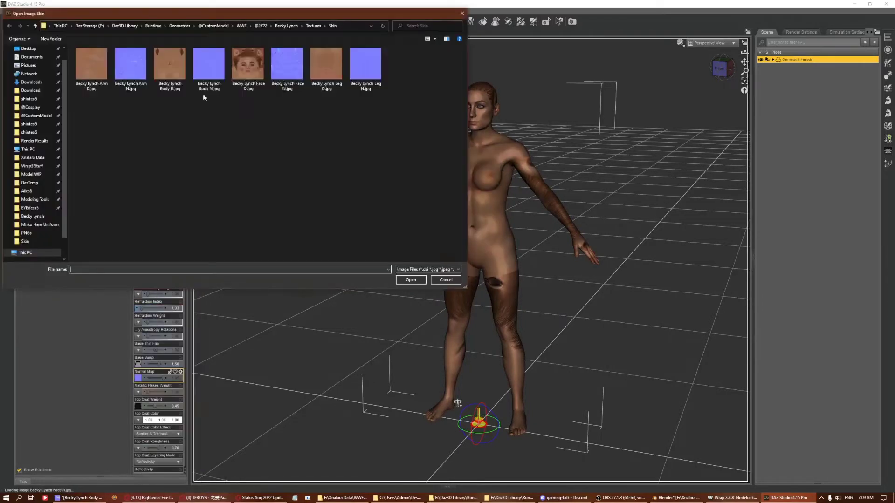
{"action": "double_click", "coordinate": [202, 93]}
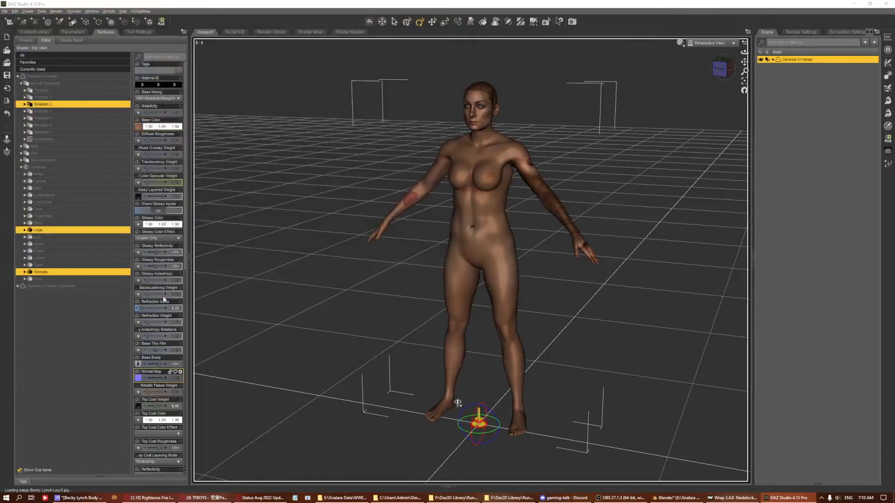
{"action": "left_click", "coordinate": [137, 127]}
{"action": "double_click", "coordinate": [102, 73]}
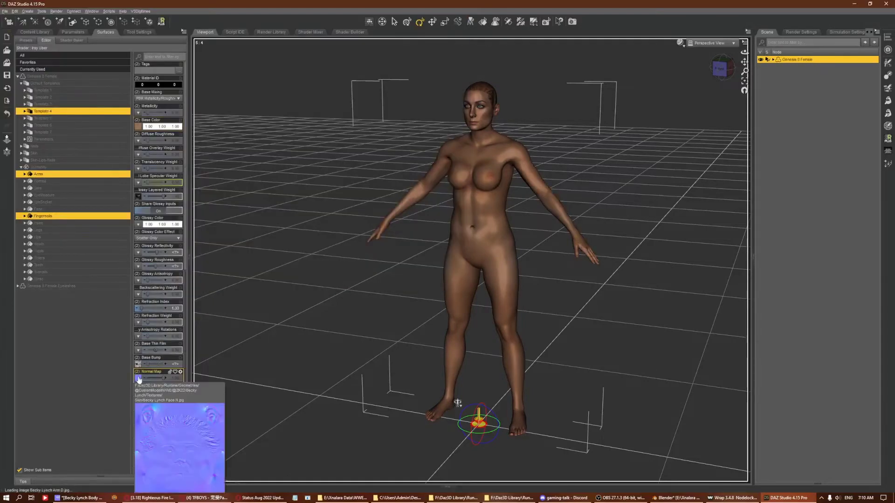
Preview the skin in NVIDIA Iray, then return the viewport to Texture Shaded.
{"action": "left_click", "coordinate": [681, 42]}
{"action": "left_click", "coordinate": [679, 135]}
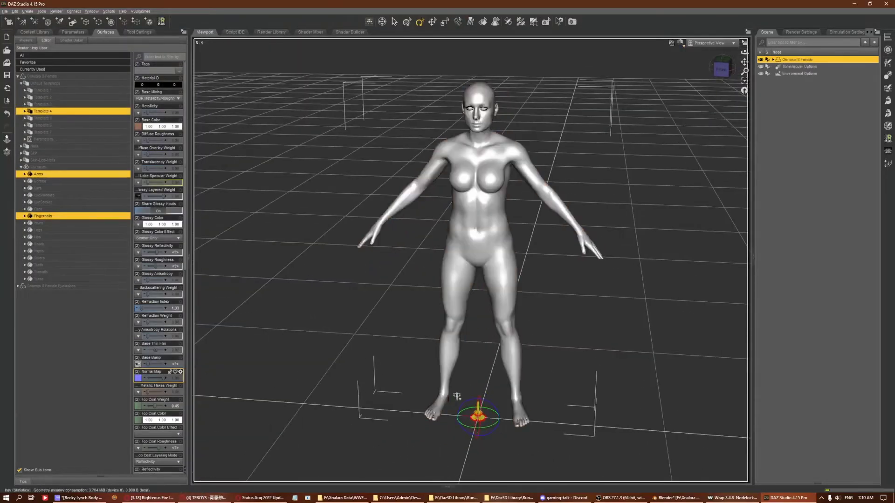
{"action": "left_click", "coordinate": [680, 43]}
{"action": "left_click", "coordinate": [687, 112]}
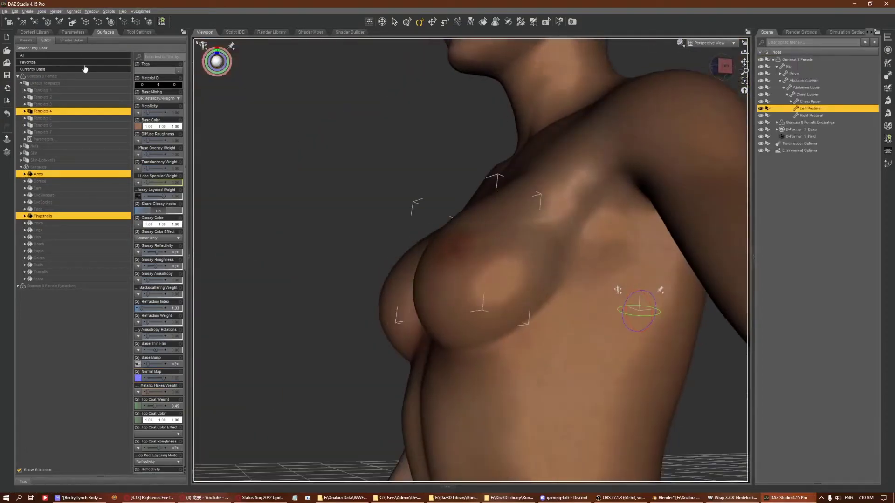
Select the chest, filter Parameters for 'hip', and frame the whole Genesis 8 Female figure.
{"action": "left_click", "coordinate": [159, 57]}
{"action": "type", "text": "ref"}
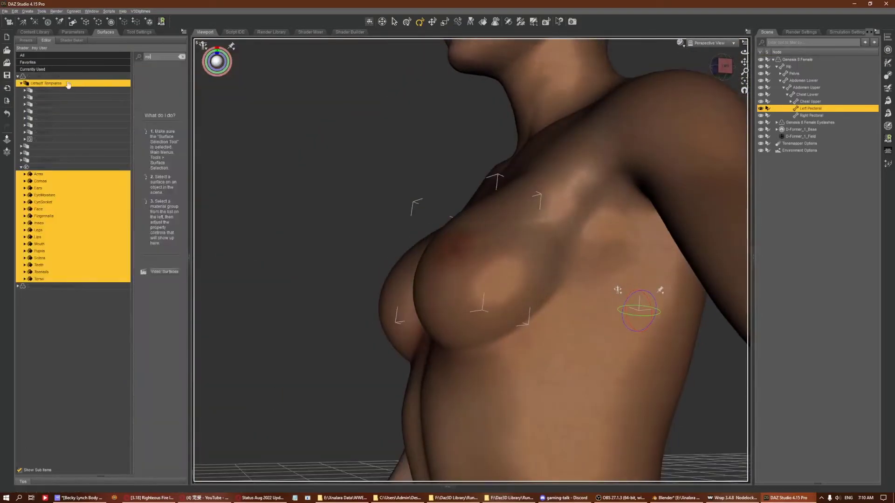
{"action": "left_click", "coordinate": [73, 31]}
{"action": "type", "text": "hip"}
{"action": "left_click", "coordinate": [796, 60]}
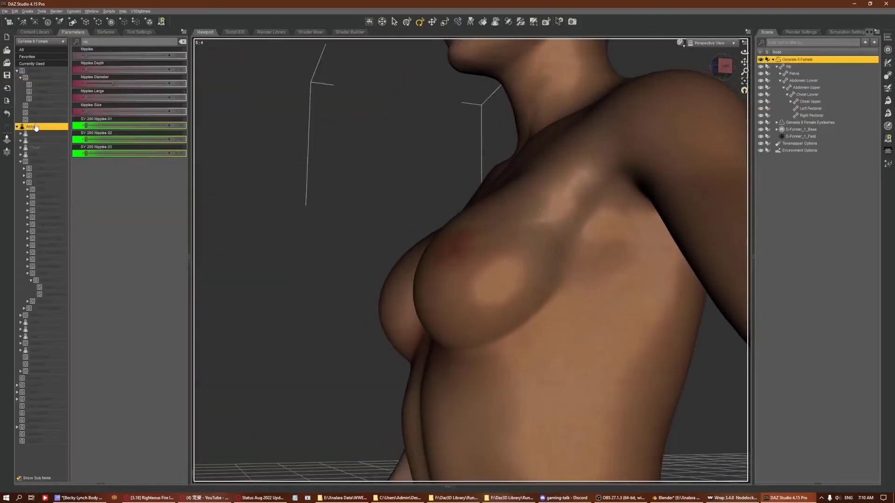
{"action": "left_click", "coordinate": [745, 80]}
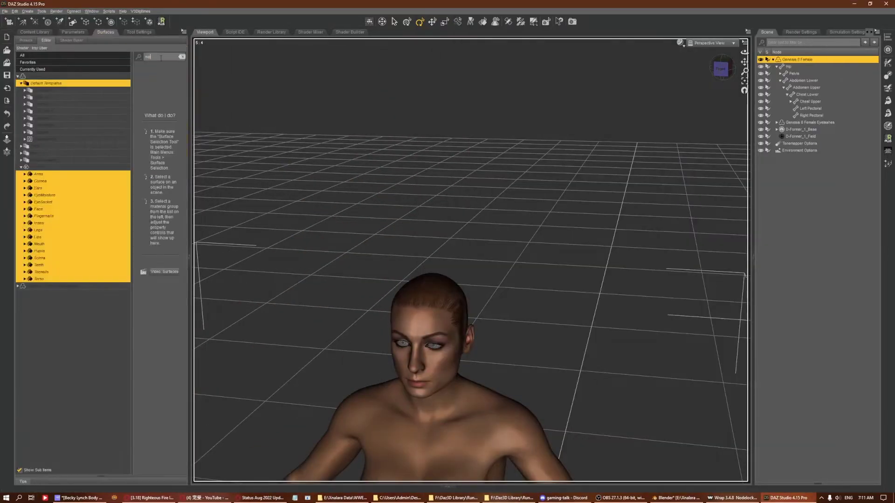
Make a 1:1 circular iris selection and move the iris onto the lower-left eye.
{"action": "left_click", "coordinate": [326, 109]}
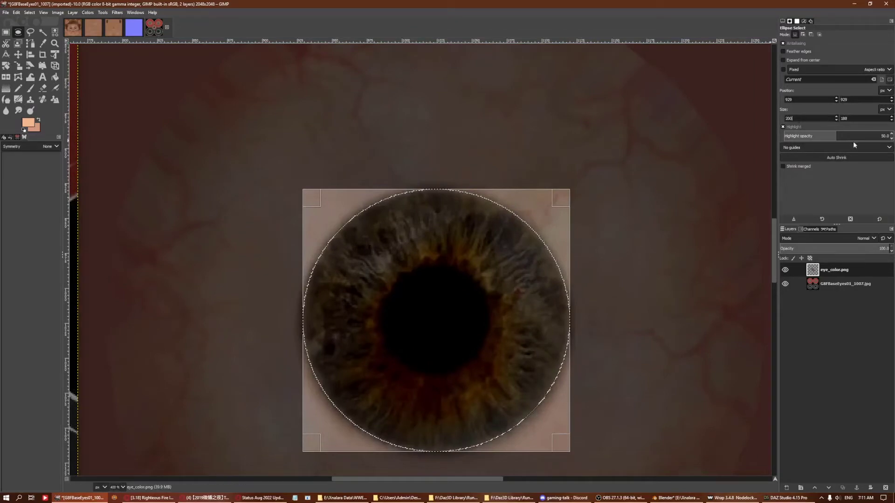
{"action": "key", "text": "Return"}
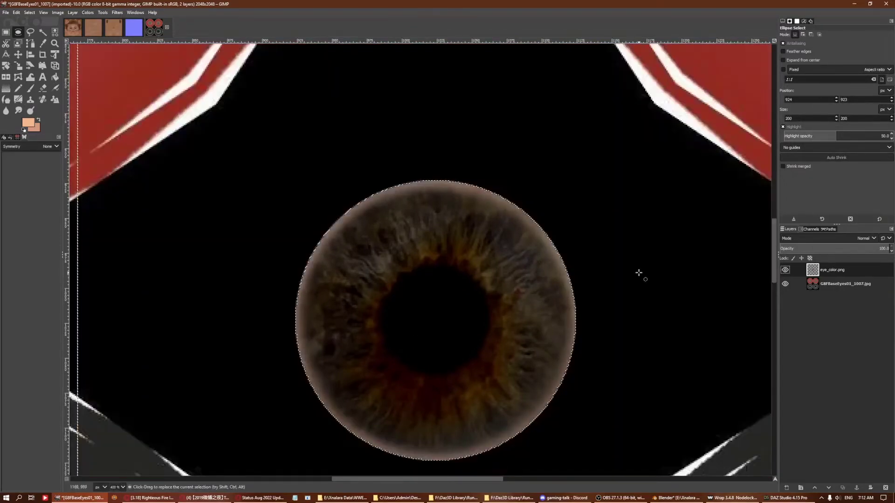
{"action": "key", "text": "shift+2"}
{"action": "key", "text": "m"}
{"action": "left_click_drag", "start_coordinate": [566, 323], "coordinate": [479, 413]}
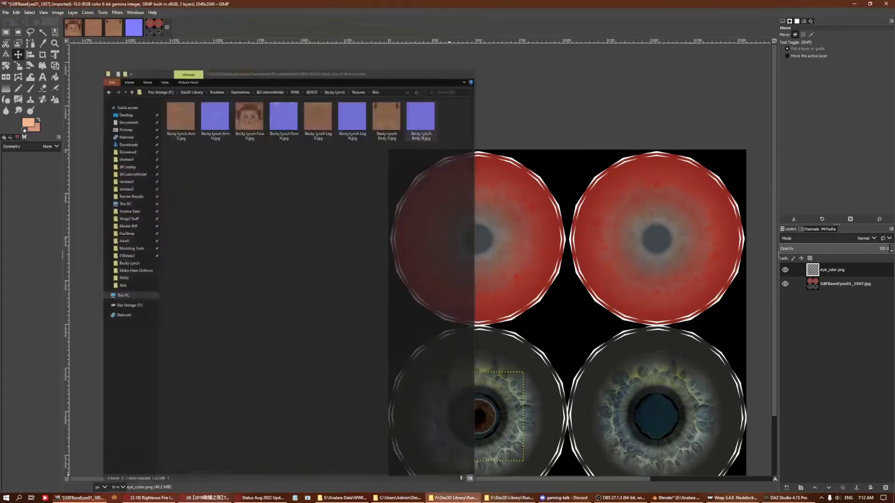
Add Eye UV.png as a layer and scale the iris up to fit the eye.
{"action": "left_click_drag", "start_coordinate": [515, 66], "coordinate": [466, 233]}
{"action": "left_click", "coordinate": [785, 284]}
{"action": "key", "text": "shift+t"}
{"action": "left_click", "coordinate": [514, 352]}
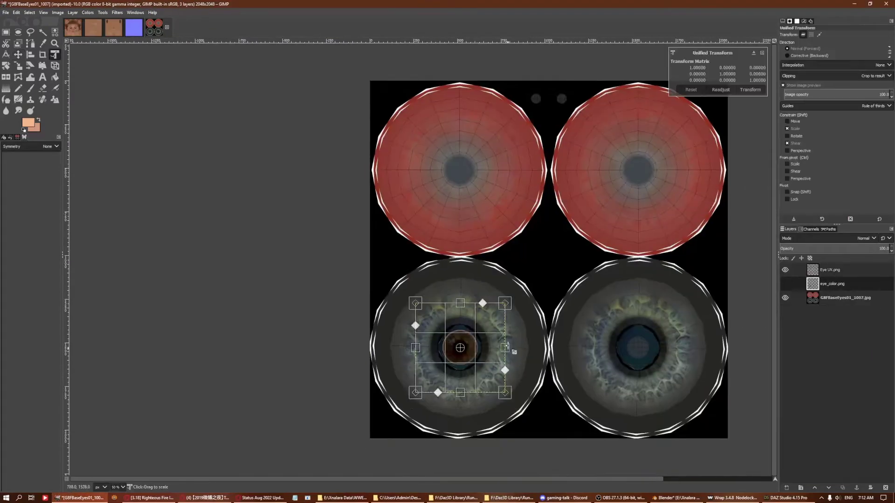
{"action": "left_click_drag", "start_coordinate": [514, 351], "coordinate": [660, 352], "text": "ctrl"}
{"action": "key", "text": "Return"}
Duplicate the iris layer, move the copy onto the right eye, and hide the UV layer.
{"action": "key", "text": "shift+ctrl+d"}
{"action": "key", "text": "m"}
{"action": "mouse_move", "coordinate": [484, 367]}
{"action": "left_mouse_down"}
{"action": "mouse_move", "coordinate": [682, 371]}
{"action": "mouse_move", "coordinate": [662, 368]}
{"action": "left_mouse_up"}
{"action": "left_click", "coordinate": [784, 269]}
Export the eye texture as G8FBaseEyes01_1007.jpg and return to DAZ Studio.
{"action": "left_click", "coordinate": [6, 12]}
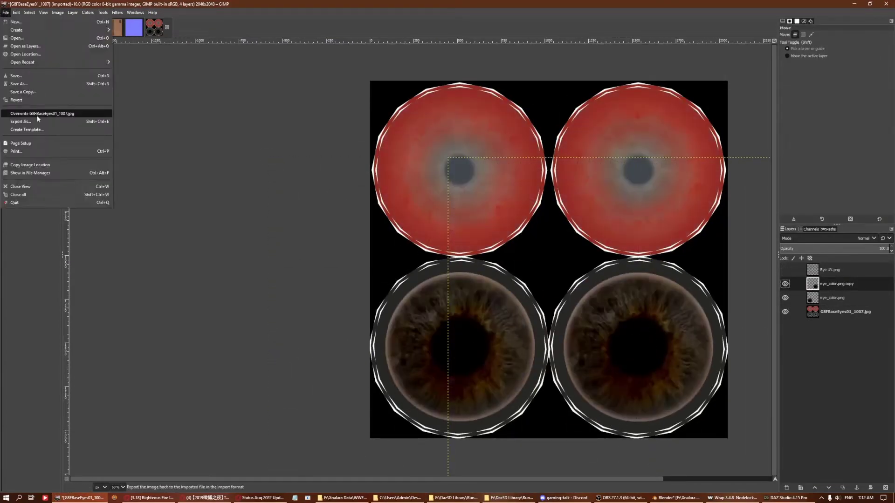
{"action": "left_click", "coordinate": [38, 121]}
{"action": "type", "text": "ecky Lynch Ey D.jpg"}
{"action": "key", "text": "Return"}
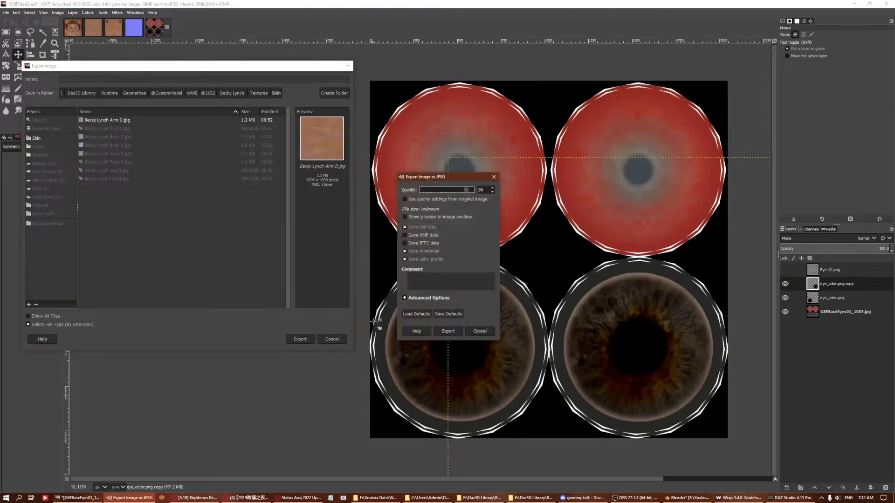
{"action": "key", "text": "Return"}
{"action": "left_click", "coordinate": [787, 497]}
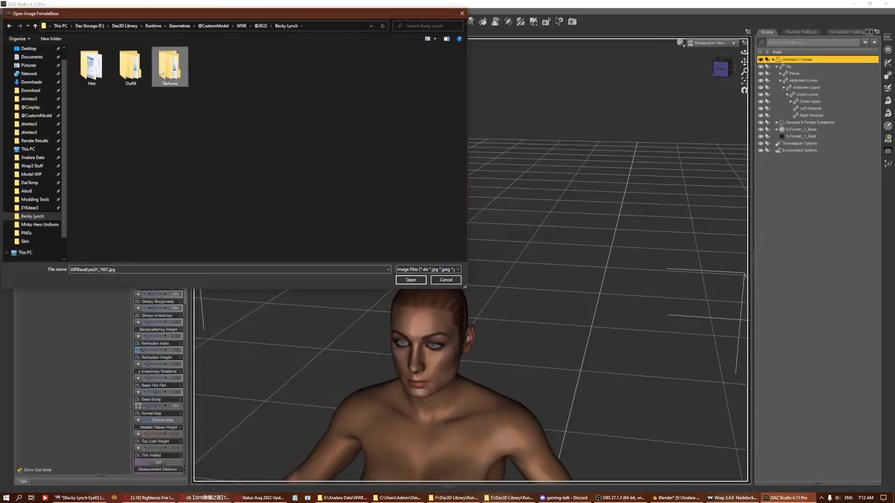
Apply the brown-iris G8FBaseEyes01_1007.jpg to the eye surfaces and orbit to a front view.
{"action": "left_click", "coordinate": [138, 196]}
{"action": "left_click", "coordinate": [173, 262]}
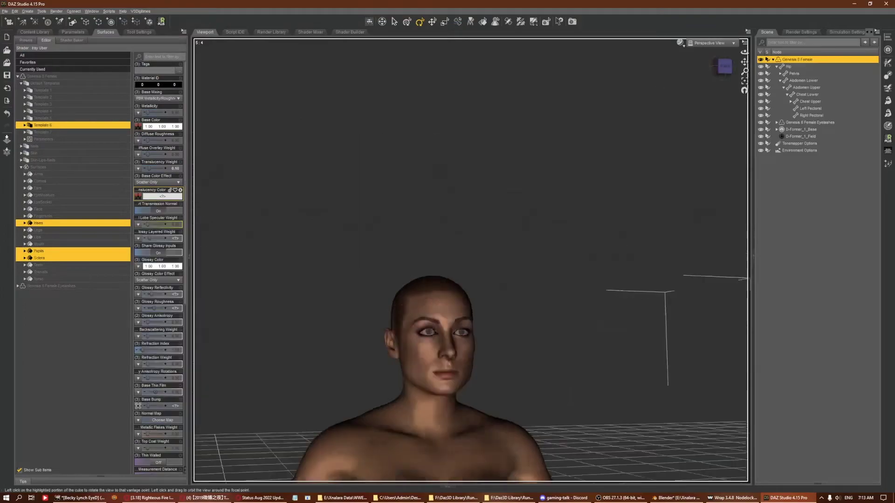
{"action": "mouse_move", "coordinate": [536, 210]}
{"action": "left_mouse_down", "text": "alt"}
{"action": "mouse_move", "coordinate": [619, 161]}
{"action": "mouse_move", "coordinate": [714, 124]}
{"action": "mouse_move", "coordinate": [689, 111]}
{"action": "left_mouse_up", "text": "alt"}
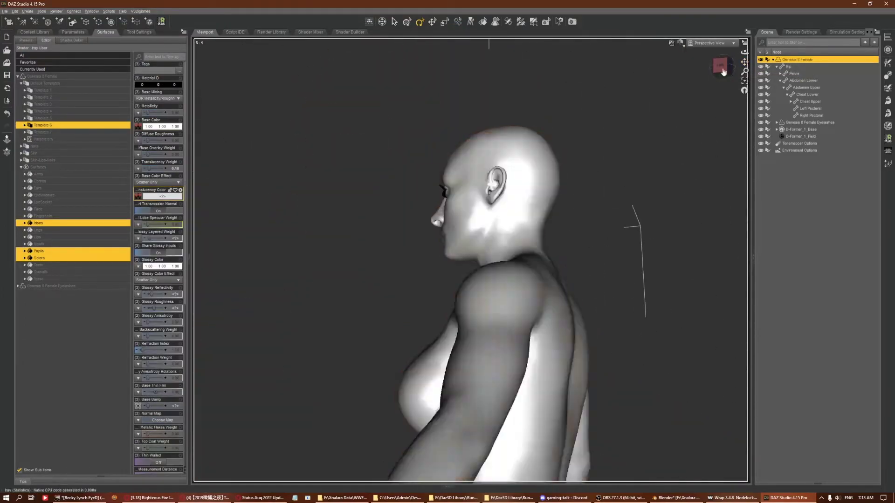
Import the Becky Lynch eyelashes, boots and jacket OBJs into the scene.
{"action": "left_click", "coordinate": [4, 10]}
{"action": "left_click", "coordinate": [21, 79]}
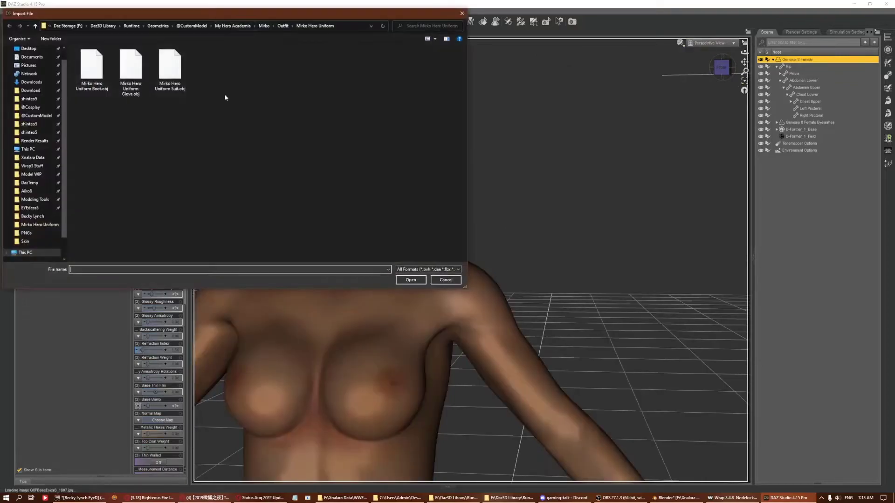
{"action": "double_click", "coordinate": [93, 66]}
{"action": "left_click", "coordinate": [93, 65]}
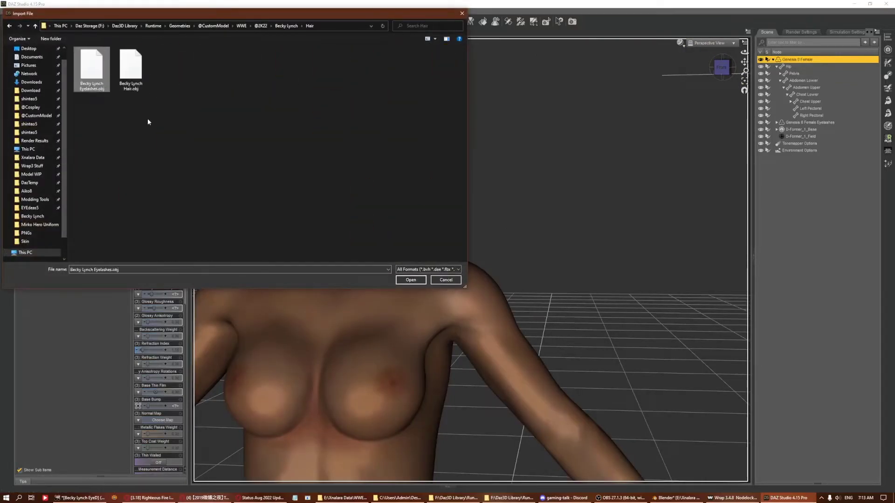
{"action": "left_click", "coordinate": [410, 280]}
{"action": "left_click", "coordinate": [381, 249]}
{"action": "key", "text": "ctrl+i"}
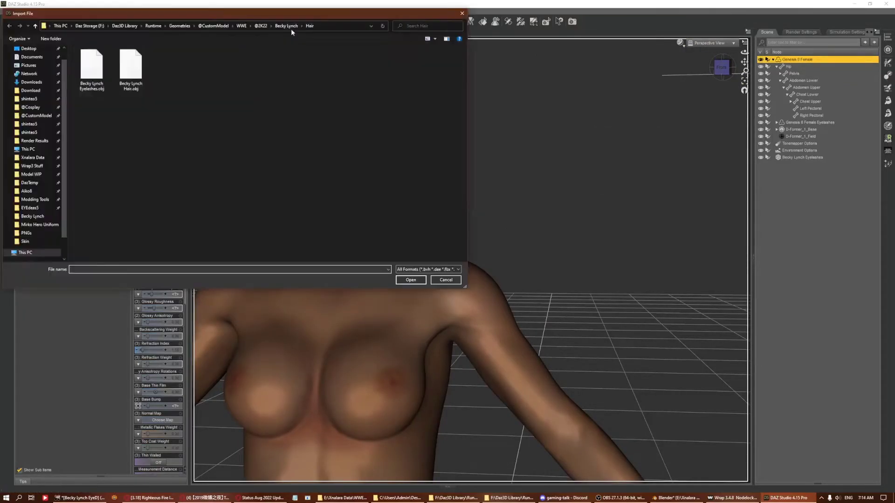
{"action": "left_click", "coordinate": [131, 74]}
{"action": "double_click", "coordinate": [130, 75]}
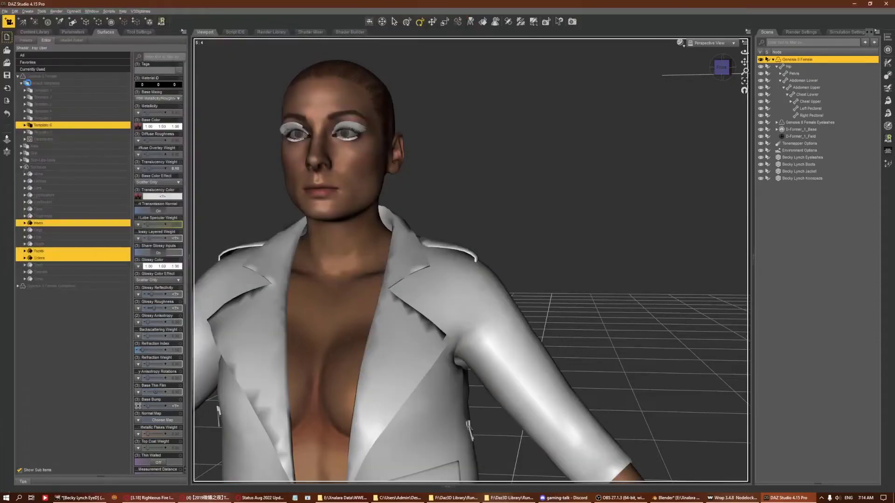
Import the hair OBJ as a figure with Head and Hair Back bones chained, Hair Back 05 last.
{"action": "left_click", "coordinate": [5, 11]}
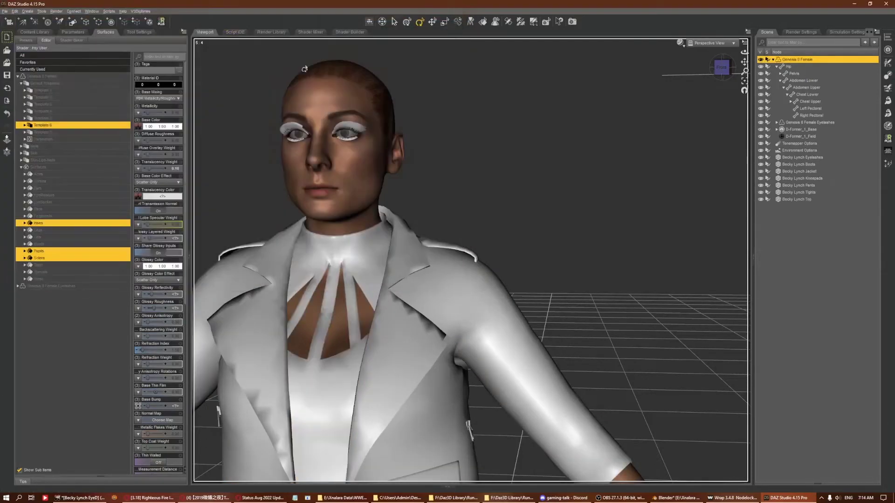
{"action": "key", "text": "ctrl+i"}
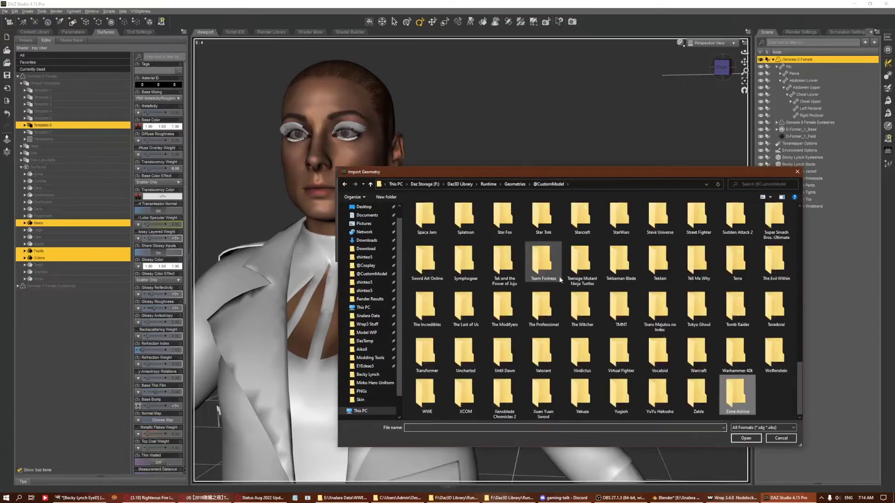
{"action": "double_click", "coordinate": [427, 399]}
{"action": "double_click", "coordinate": [425, 226]}
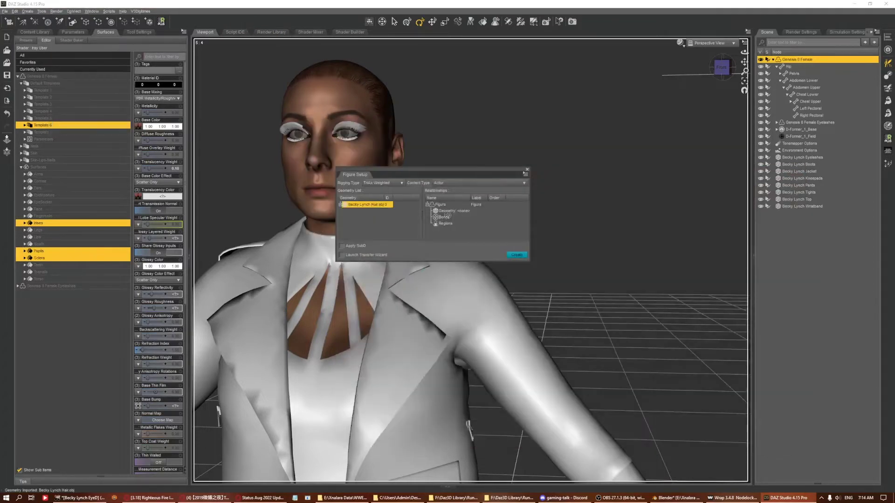
{"action": "left_click_drag", "start_coordinate": [529, 259], "coordinate": [738, 445]}
{"action": "mouse_move", "coordinate": [455, 253]}
{"action": "left_mouse_down"}
{"action": "mouse_move", "coordinate": [461, 286]}
{"action": "mouse_move", "coordinate": [468, 256]}
{"action": "left_mouse_up"}
{"action": "left_click_drag", "start_coordinate": [454, 223], "coordinate": [550, 286]}
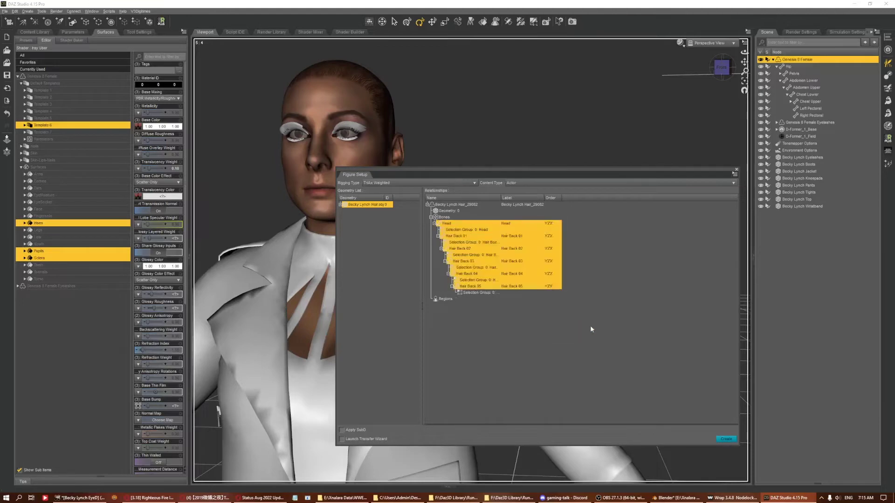
{"action": "key", "text": "Return"}
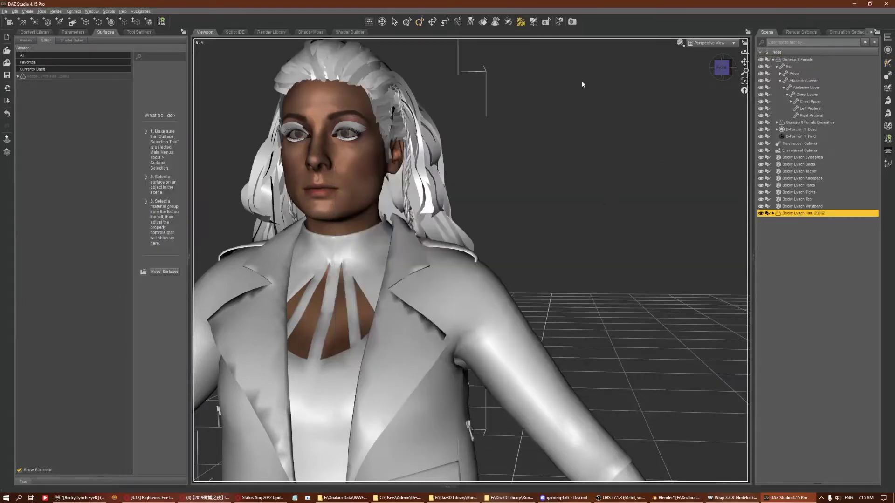
Switch to a side view and select the Hair Back 01 bone, undoing an accidental bone move.
{"action": "left_click", "coordinate": [712, 68]}
{"action": "left_click", "coordinate": [471, 149]}
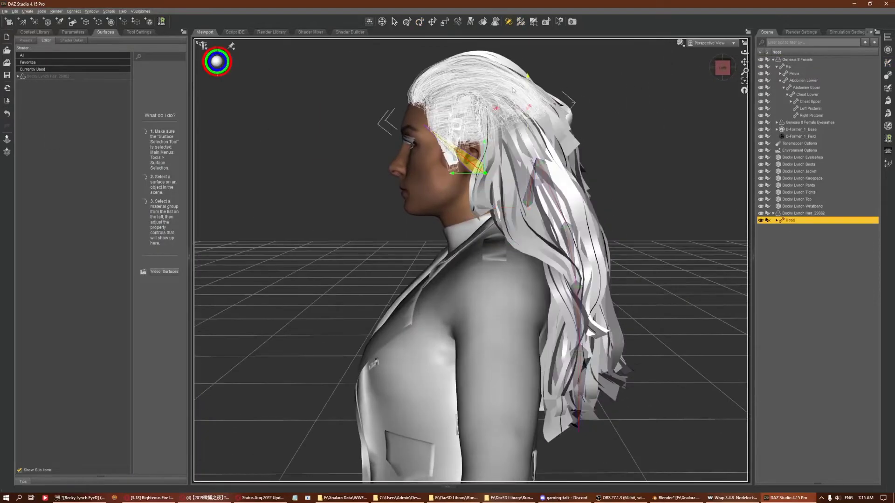
{"action": "left_click", "coordinate": [535, 145]}
{"action": "key", "text": "ctrl+z"}
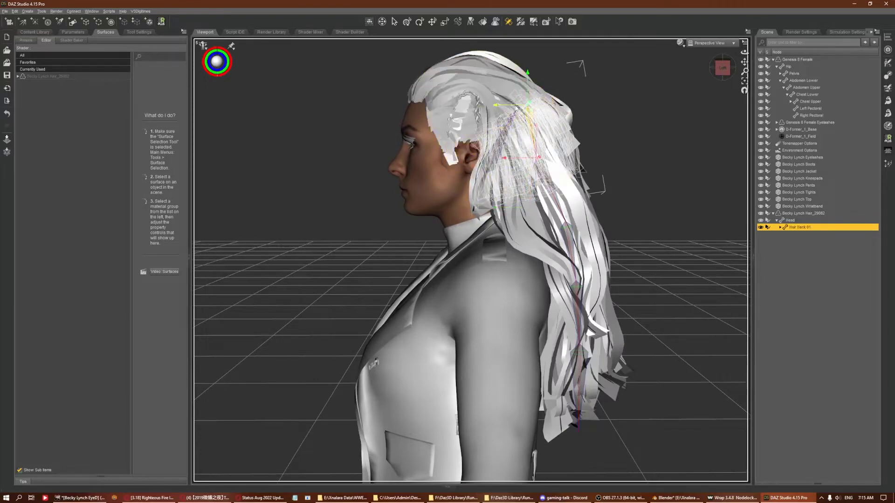
{"action": "key", "text": "ctrl+z"}
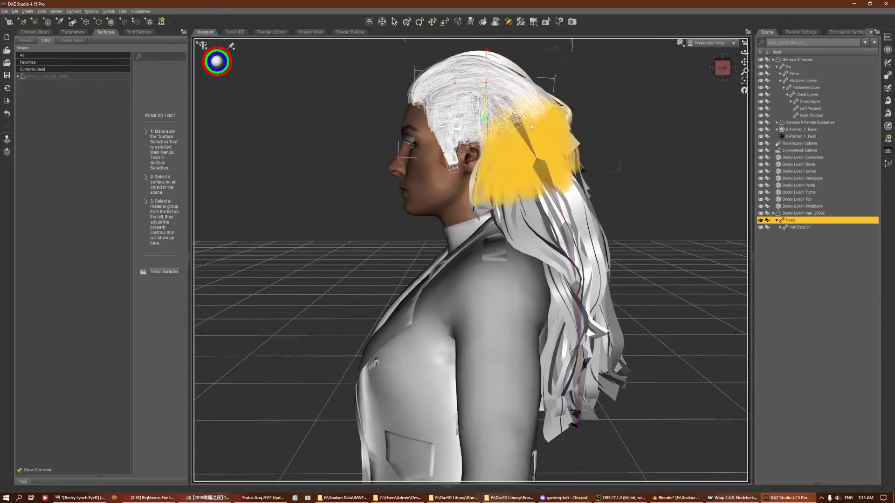
{"action": "right_click", "coordinate": [624, 116]}
{"action": "right_click", "coordinate": [623, 172]}
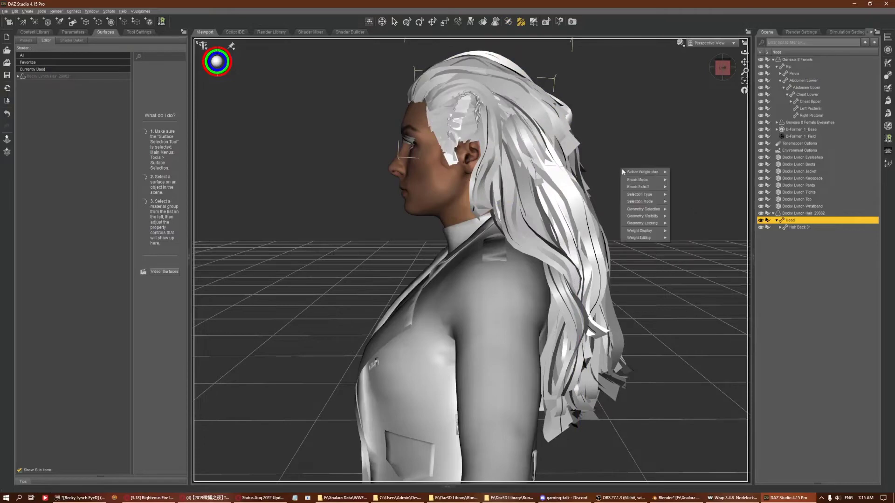
{"action": "right_click", "coordinate": [634, 189]}
{"action": "left_click", "coordinate": [654, 221]}
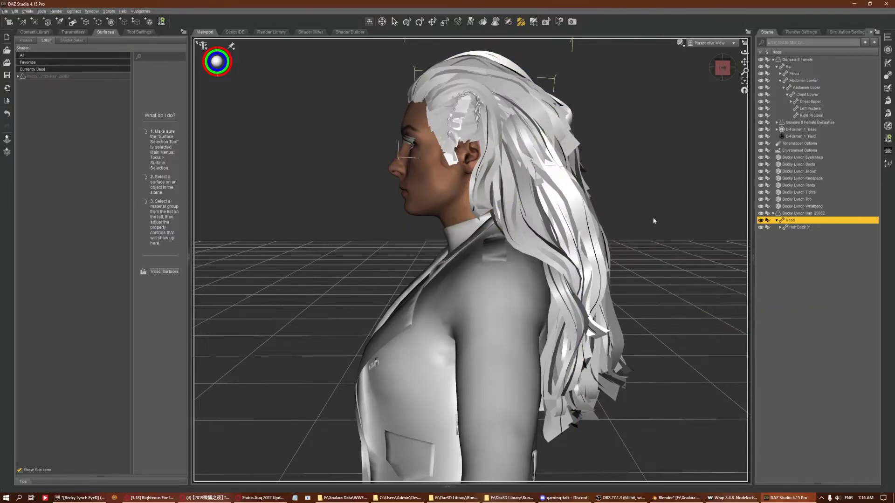
Show the hair weight map and select the Hair Back 01 bone chain.
{"action": "left_click", "coordinate": [139, 31]}
{"action": "right_click", "coordinate": [597, 108]}
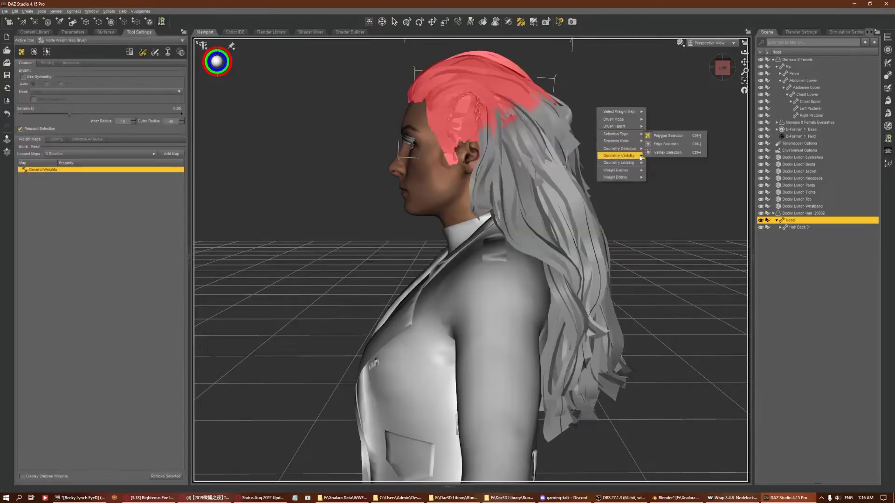
{"action": "left_click", "coordinate": [335, 199]}
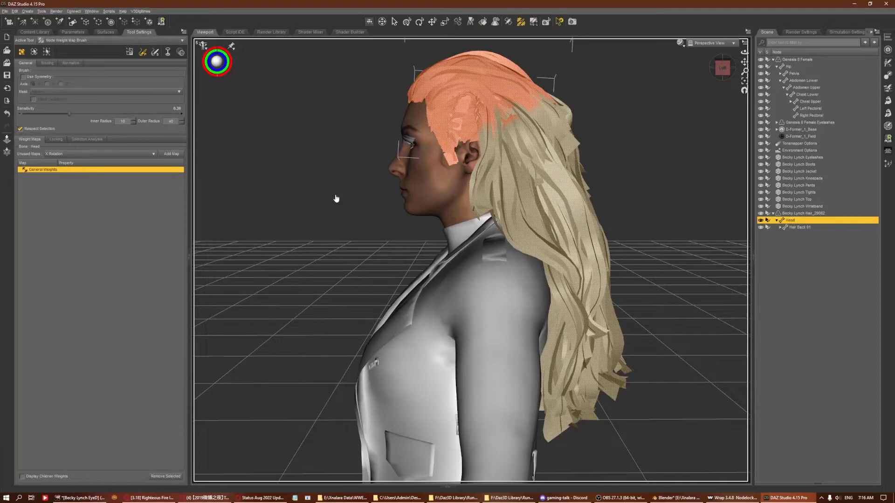
{"action": "left_click", "coordinate": [600, 367]}
{"action": "left_click", "coordinate": [73, 32]}
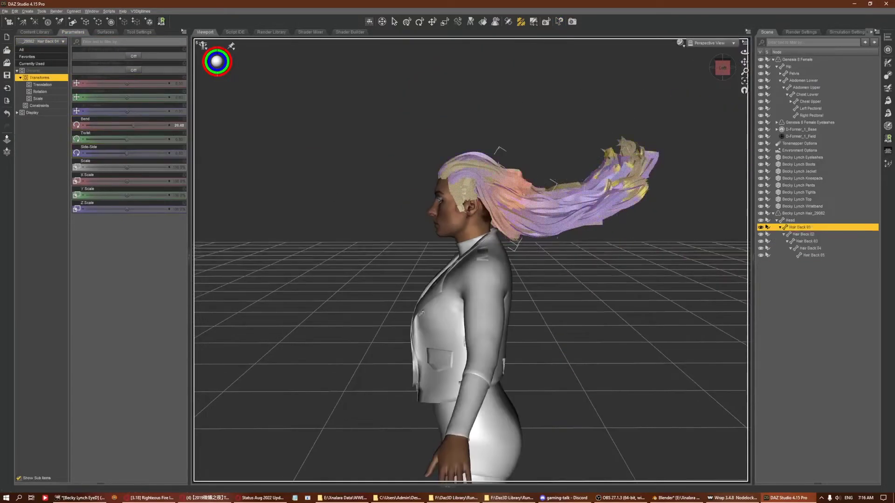
Apply Geometry > Smooth Selected Faces to the back strands, then reselect the Becky Lynch Hair_29082 item.
{"action": "scroll", "coordinate": [471, 261], "scroll_direction": "down", "scroll_amount": 3}
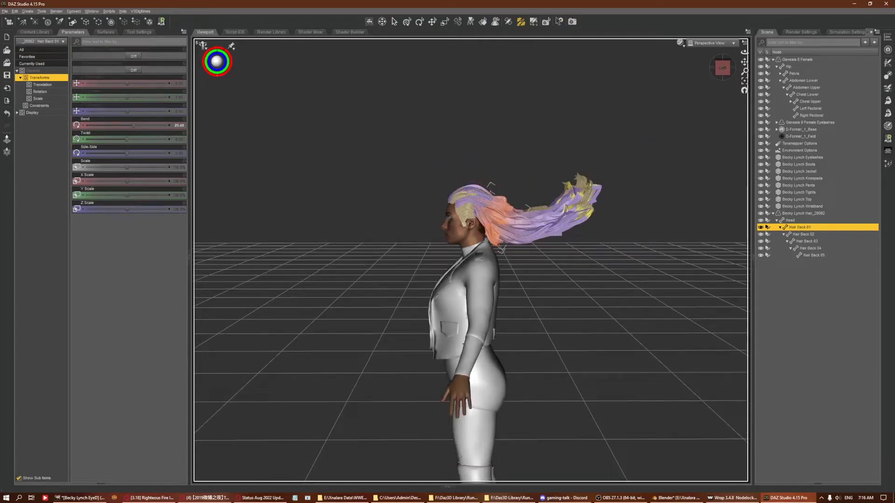
{"action": "left_click_drag", "start_coordinate": [510, 205], "coordinate": [452, 216], "text": "alt"}
{"action": "scroll", "coordinate": [436, 228], "scroll_direction": "down", "scroll_amount": 2}
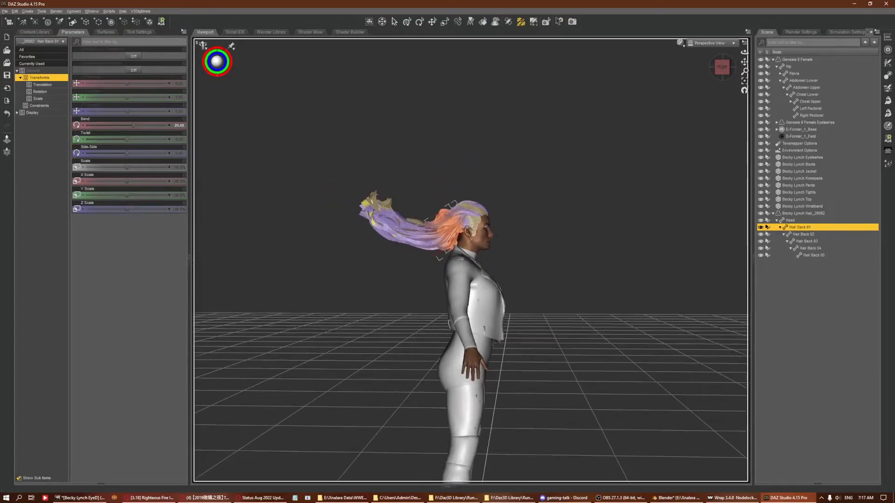
{"action": "right_click", "coordinate": [525, 140]}
{"action": "left_click", "coordinate": [601, 219]}
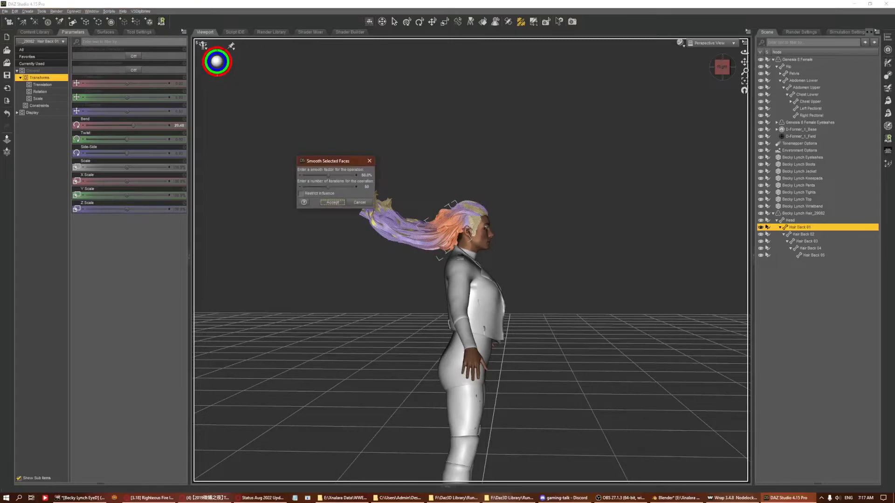
{"action": "key", "text": "alt+Tab"}
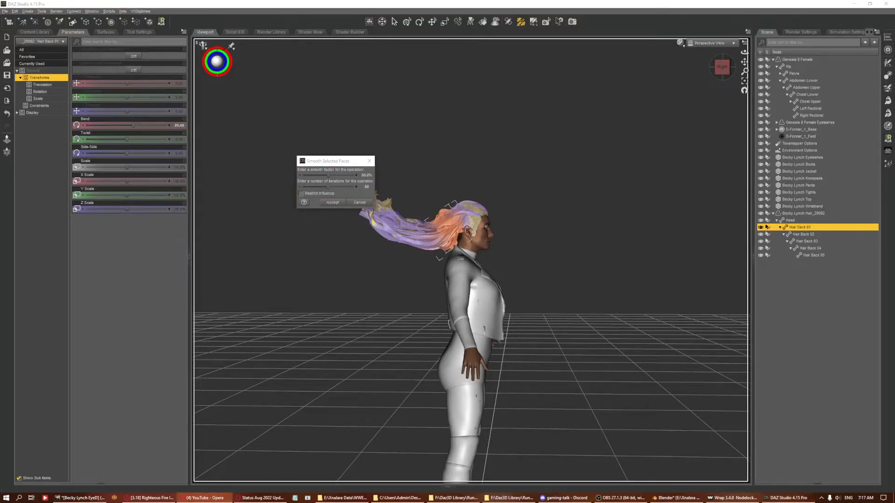
{"action": "left_click", "coordinate": [331, 203]}
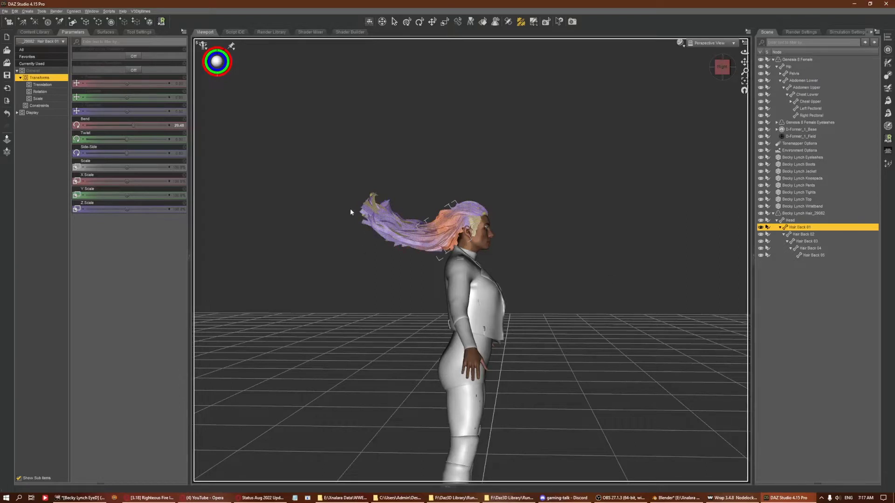
{"action": "left_click", "coordinate": [873, 41]}
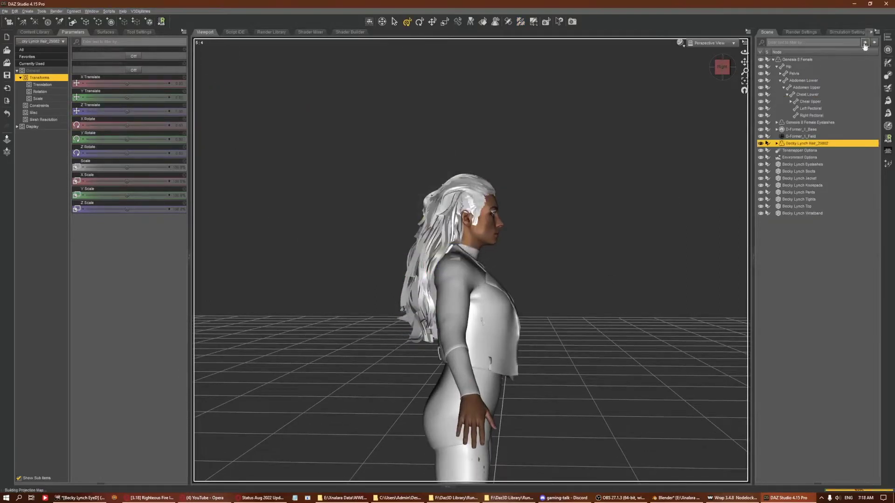
Rename the hair node to 'Becky Lynch Hair' via Scene Identification.
{"action": "left_click", "coordinate": [876, 32]}
{"action": "mouse_move", "coordinate": [867, 98]}
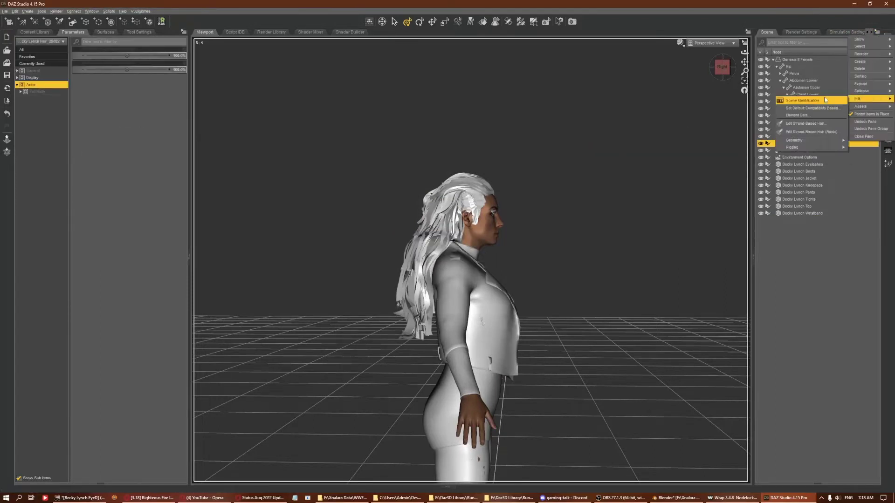
{"action": "left_click", "coordinate": [824, 99]}
{"action": "double_click", "coordinate": [338, 163]}
{"action": "left_click", "coordinate": [414, 212]}
Browse the content library's shader presets and bring up the hair's Surfaces pane.
{"action": "left_click", "coordinate": [34, 32]}
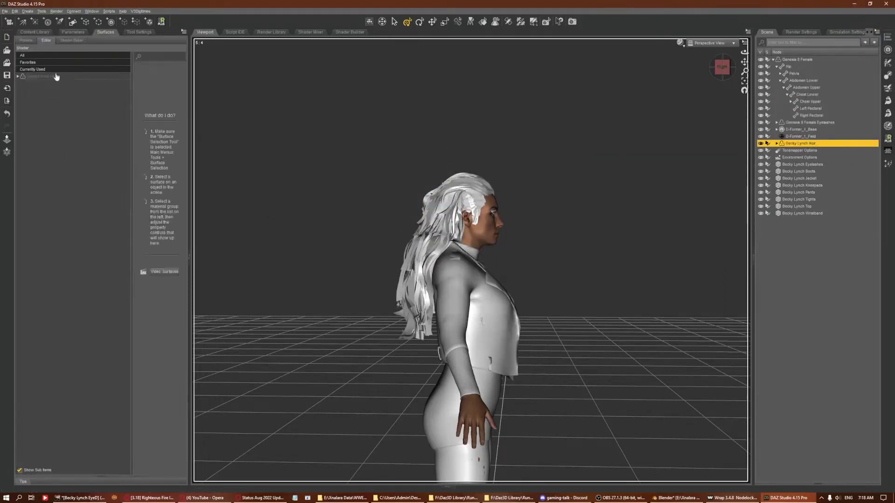
{"action": "scroll", "coordinate": [53, 172], "scroll_direction": "up", "scroll_amount": 2}
{"action": "left_click", "coordinate": [93, 133]}
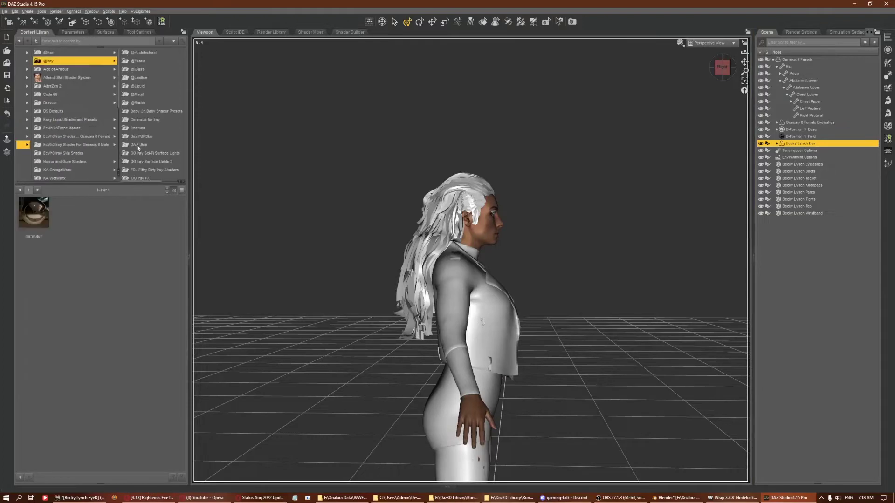
{"action": "left_click", "coordinate": [105, 32]}
Create a Textures\Hair folder and copy the five hair and eyelash PNG textures into it.
{"action": "left_click", "coordinate": [386, 498]}
{"action": "left_click", "coordinate": [839, 18]}
{"action": "left_click", "coordinate": [456, 498]}
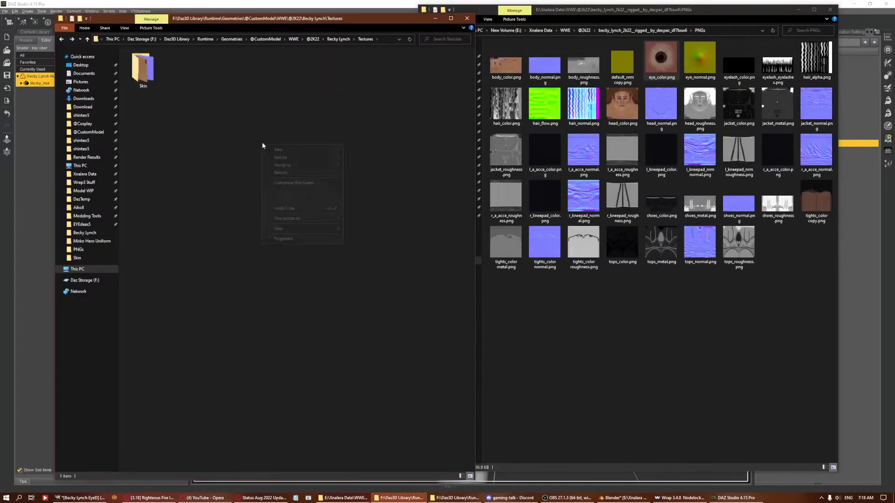
{"action": "left_click_drag", "start_coordinate": [228, 25], "coordinate": [364, 27]}
{"action": "left_click", "coordinate": [816, 58]}
{"action": "left_click", "coordinate": [739, 63], "text": "ctrl"}
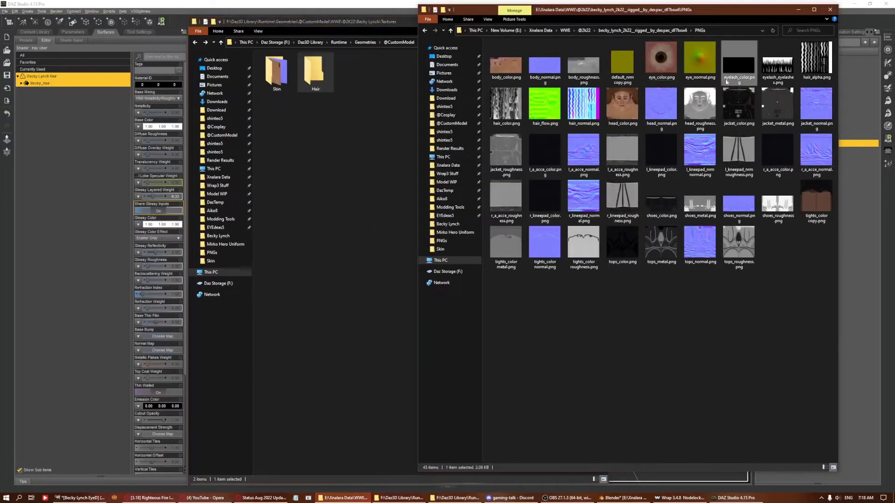
{"action": "left_click", "coordinate": [777, 63], "text": "ctrl"}
{"action": "left_click", "coordinate": [583, 107], "text": "ctrl"}
{"action": "mouse_move", "coordinate": [506, 106]}
{"action": "left_mouse_down", "text": "ctrl"}
{"action": "mouse_move", "coordinate": [341, 91]}
{"action": "mouse_move", "coordinate": [313, 75]}
{"action": "left_mouse_up", "text": "ctrl"}
{"action": "double_click", "coordinate": [313, 74]}
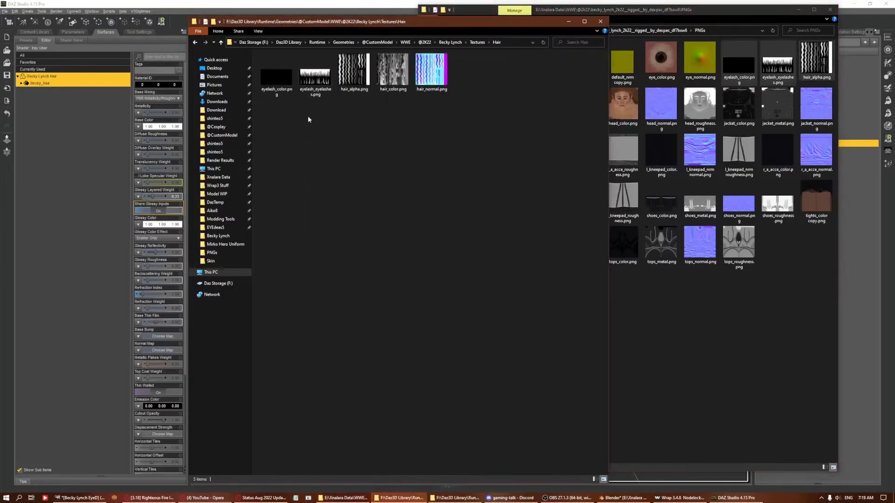
{"action": "left_click", "coordinate": [736, 498]}
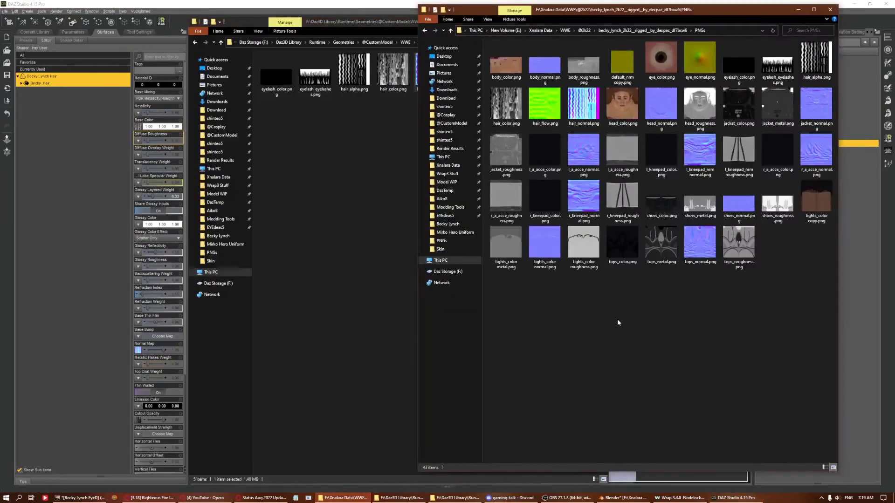
{"action": "left_click", "coordinate": [618, 497]}
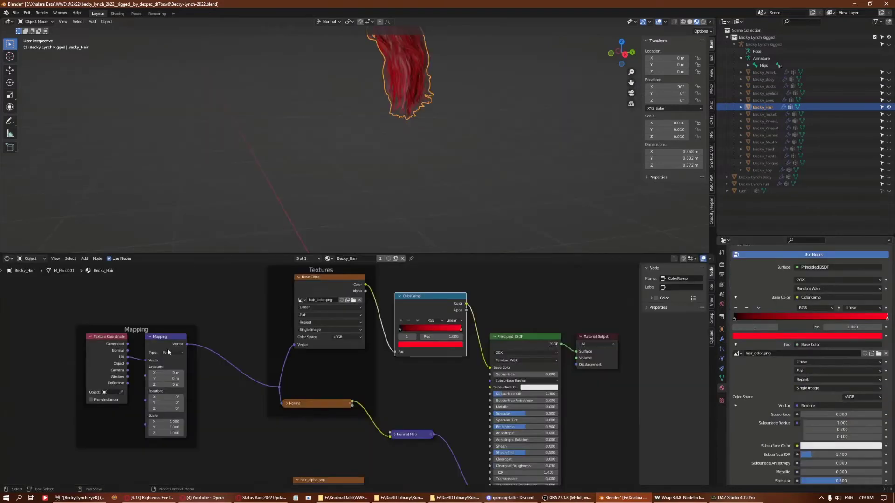
Copy the ColorRamp red (1.00, 0.00, 0.014) into DAZ's hair Base Color and unhide the jacket and body objects.
{"action": "left_click", "coordinate": [430, 344]}
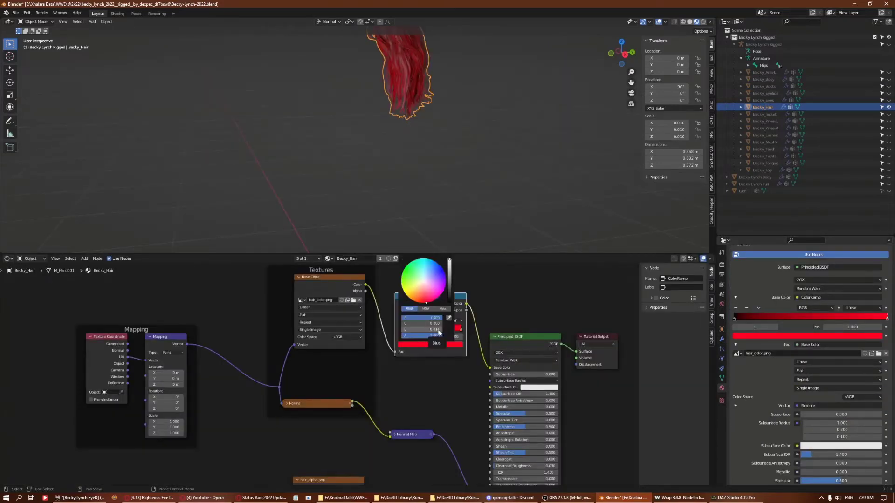
{"action": "key", "text": "alt+Tab"}
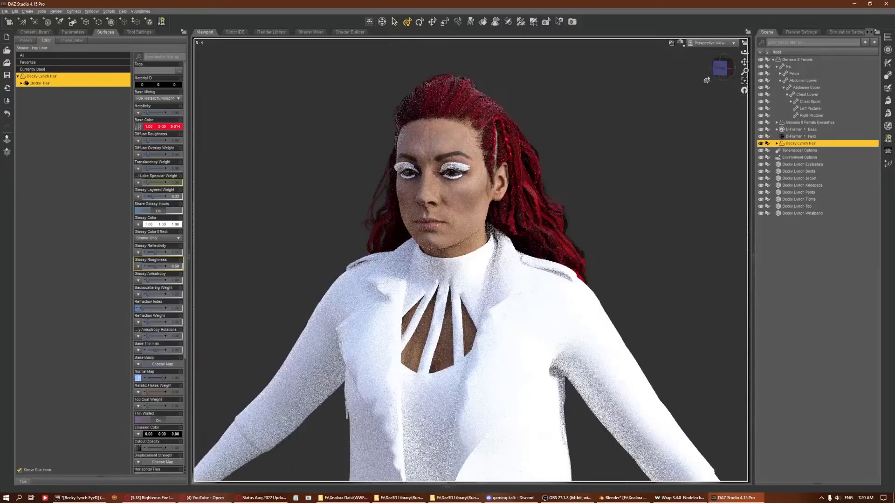
{"action": "key", "text": "alt+Tab"}
{"action": "left_click_drag", "start_coordinate": [888, 73], "coordinate": [889, 170]}
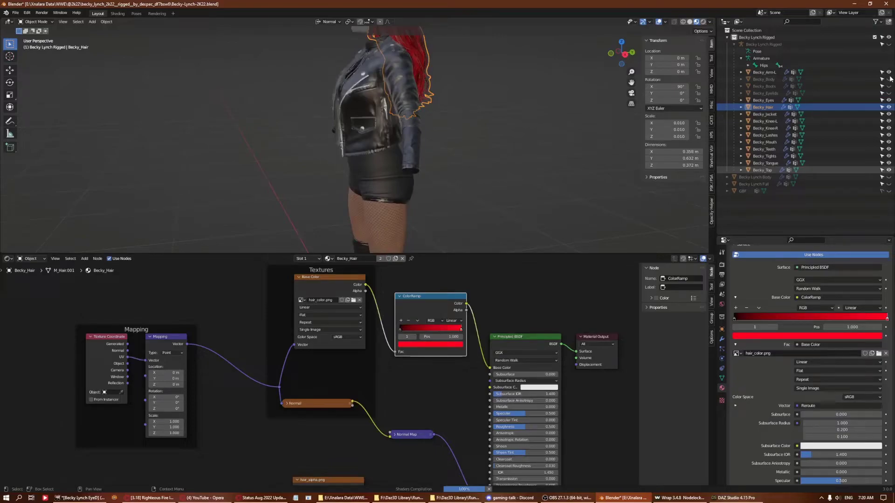
{"action": "key", "text": "alt+Tab"}
Run the Transfer Utility from Genesis 8 Female Eyelashes to Becky Lynch Eyelashes.
{"action": "left_click", "coordinate": [645, 198]}
{"action": "left_click", "coordinate": [720, 148]}
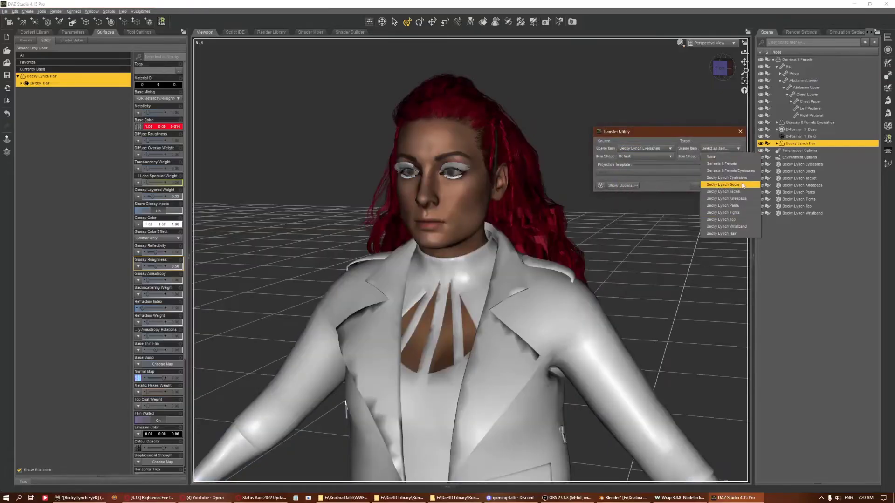
{"action": "left_click", "coordinate": [726, 178]}
{"action": "left_click", "coordinate": [622, 185]}
{"action": "left_click", "coordinate": [645, 148]}
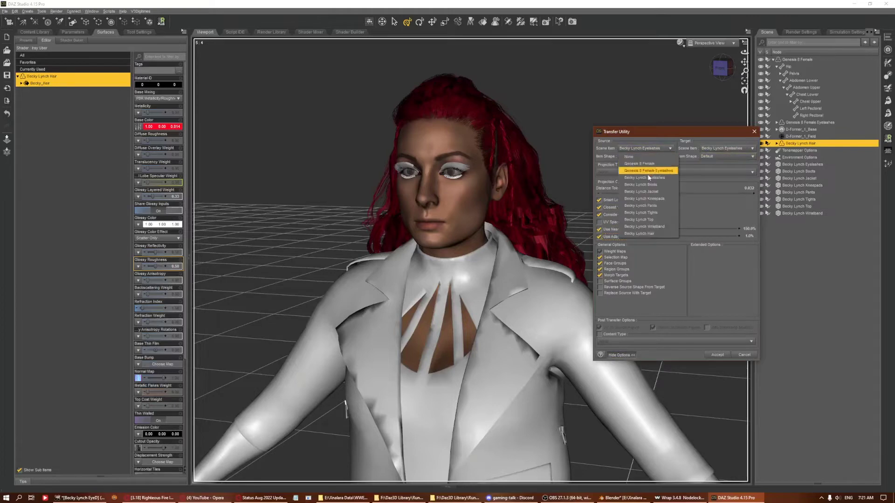
{"action": "left_click", "coordinate": [635, 200]}
{"action": "left_click", "coordinate": [726, 355]}
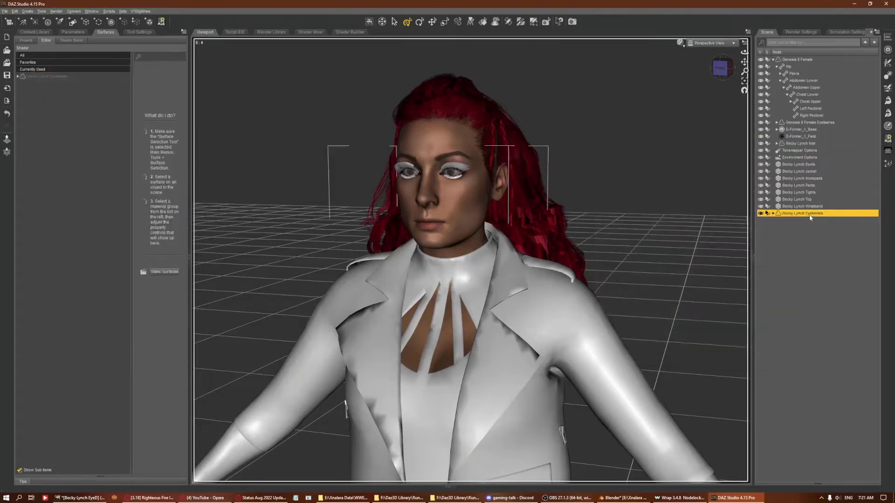
Set the new eyelashes' compatibility base to Genesis 8 Female Eyelashes in Scene Identification.
{"action": "left_click", "coordinate": [876, 31]}
{"action": "left_click", "coordinate": [801, 98]}
{"action": "left_click", "coordinate": [443, 194]}
{"action": "scroll", "coordinate": [396, 236], "scroll_direction": "down", "scroll_amount": 2}
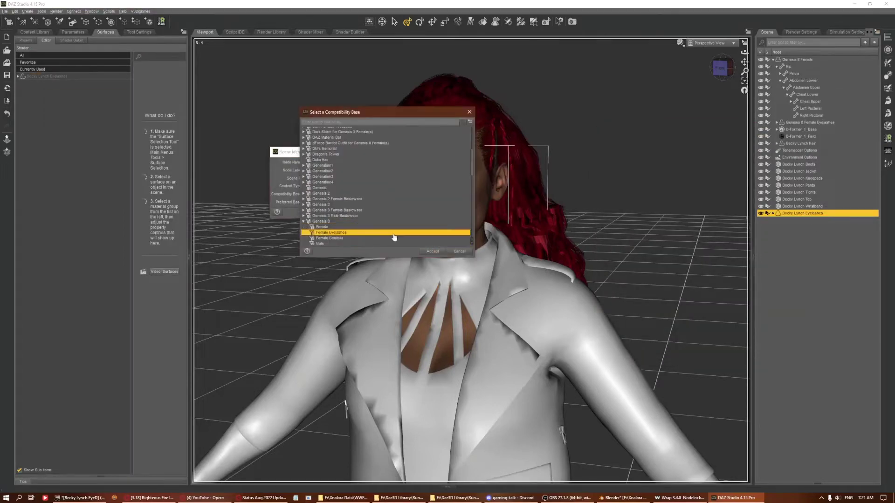
{"action": "left_click", "coordinate": [396, 236]}
{"action": "left_click", "coordinate": [443, 201]}
{"action": "left_click", "coordinate": [414, 212]}
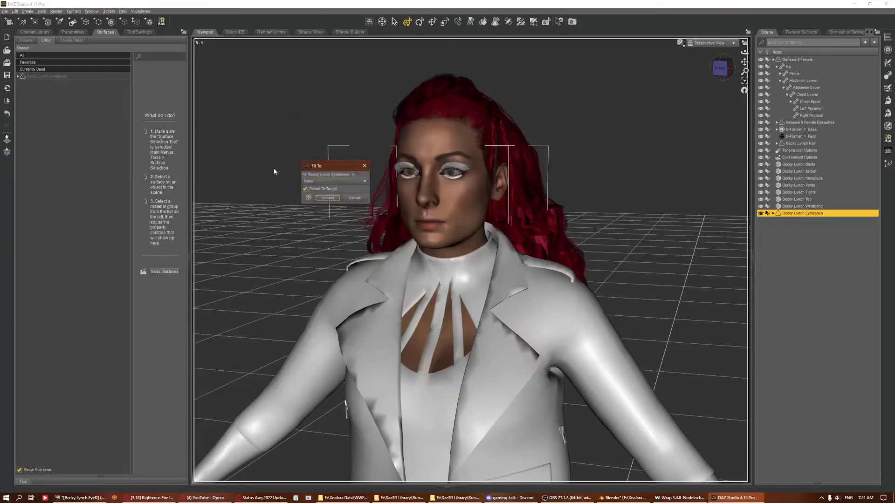
Fit the Becky Lynch Eyelashes to Genesis 8 Female, parented under the head.
{"action": "left_click", "coordinate": [328, 200]}
{"action": "left_click", "coordinate": [35, 32]}
{"action": "left_click", "coordinate": [64, 33]}
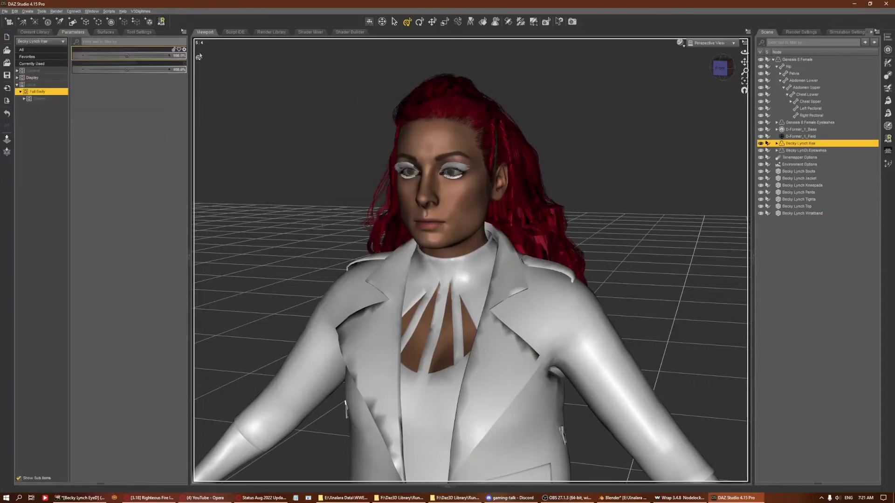
{"action": "left_click", "coordinate": [442, 136]}
{"action": "left_click", "coordinate": [806, 185]}
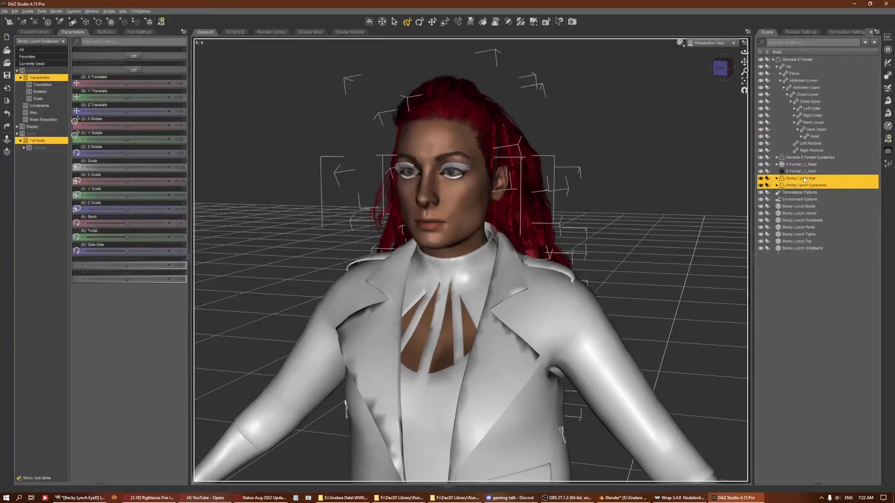
Load the eyelash colour texture onto the Becky Lynch Eyelashes surface.
{"action": "left_click", "coordinate": [105, 31]}
{"action": "left_click", "coordinate": [138, 448]}
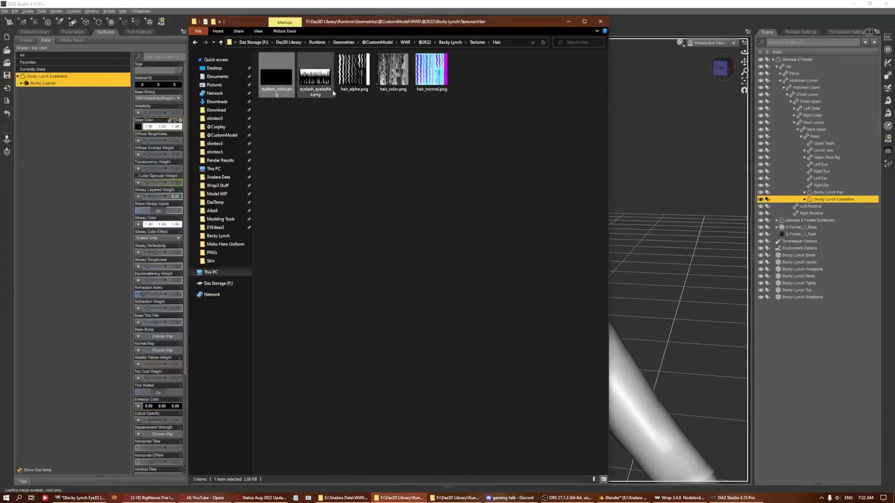
{"action": "left_click", "coordinate": [317, 74]}
{"action": "key", "text": "Return"}
Delete the default Genesis 8 Female Eyelashes and check the result in a render preview.
{"action": "left_click", "coordinate": [811, 220]}
{"action": "key", "text": "Delete"}
{"action": "left_click", "coordinate": [681, 42]}
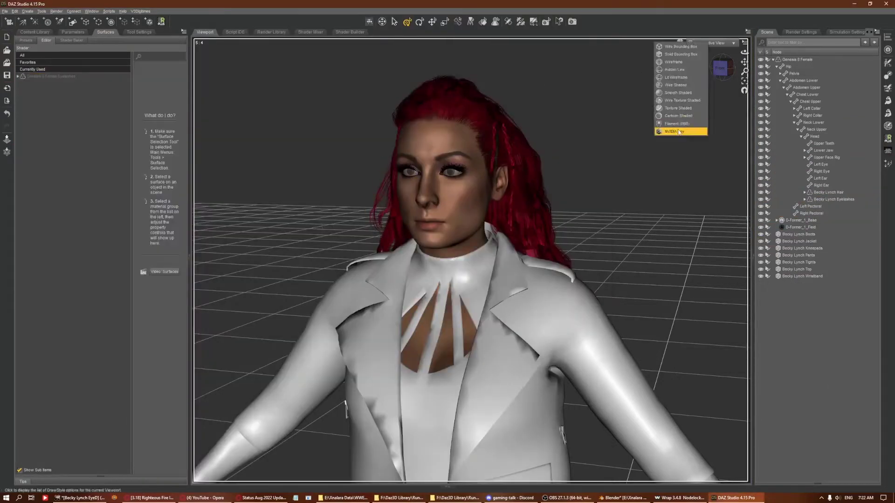
{"action": "left_click", "coordinate": [685, 128]}
{"action": "left_click", "coordinate": [766, 234]}
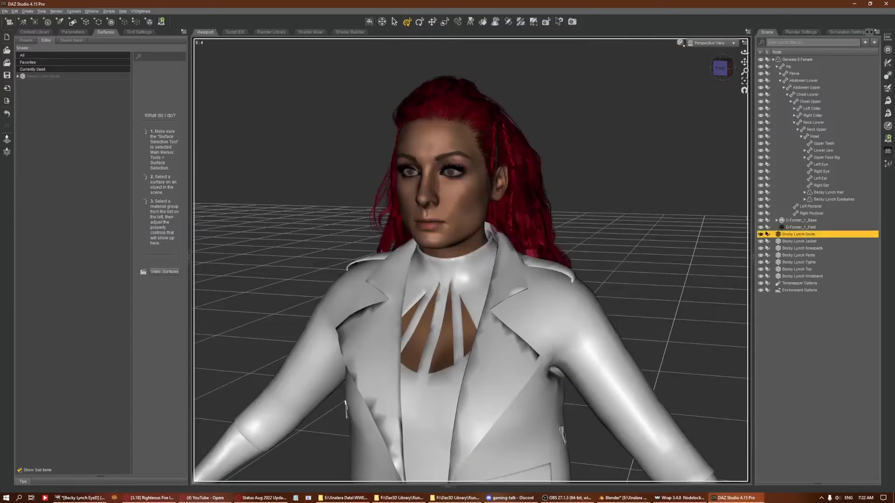
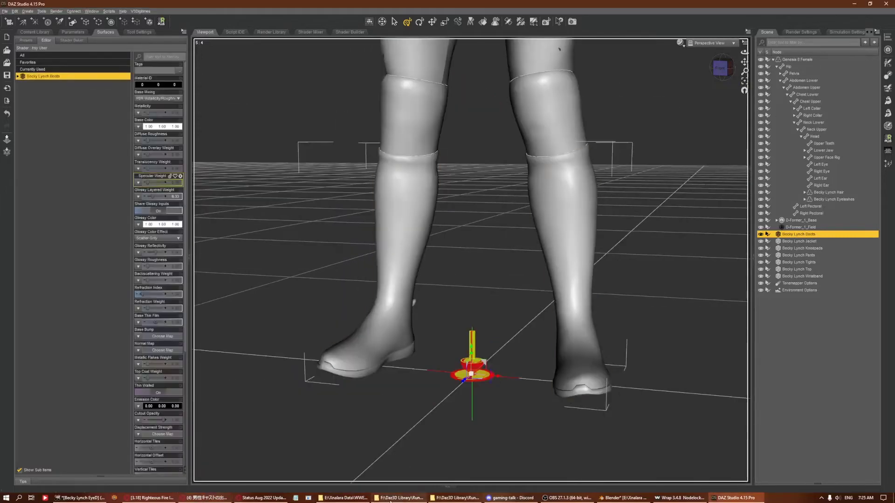
Create an Outfit folder under Textures with a Becky Lynch Outfit folder inside it.
{"action": "left_click", "coordinate": [390, 499]}
{"action": "right_click", "coordinate": [427, 273]}
{"action": "left_click", "coordinate": [555, 253]}
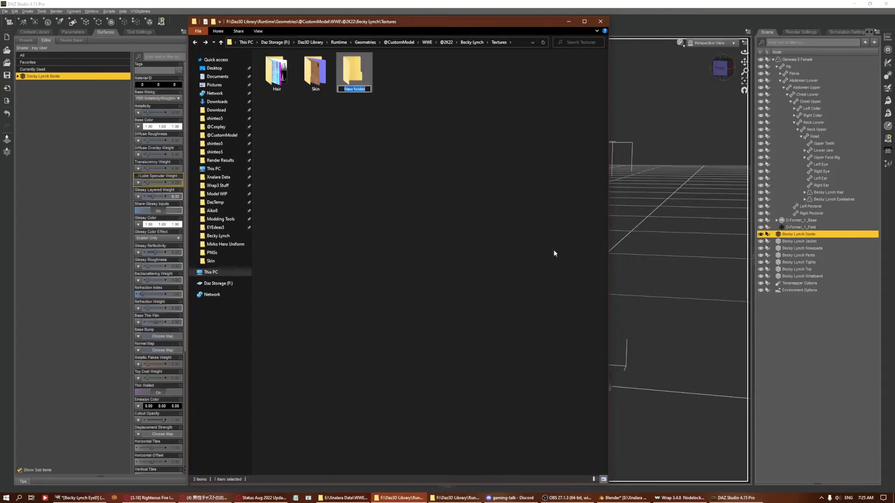
{"action": "type", "text": "Outfit"}
{"action": "key", "text": "Return"}
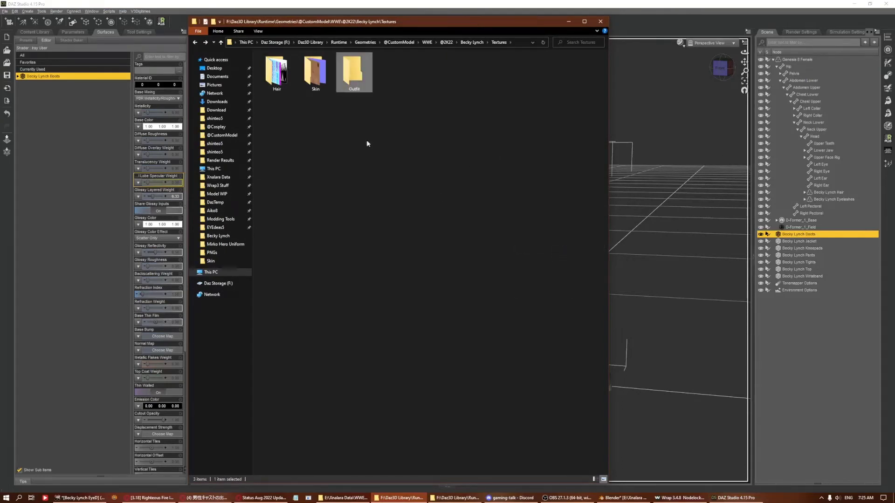
{"action": "key", "text": "Return"}
{"action": "right_click", "coordinate": [386, 159]}
{"action": "left_click", "coordinate": [480, 244]}
{"action": "type", "text": "Becky Lynch Outf"}
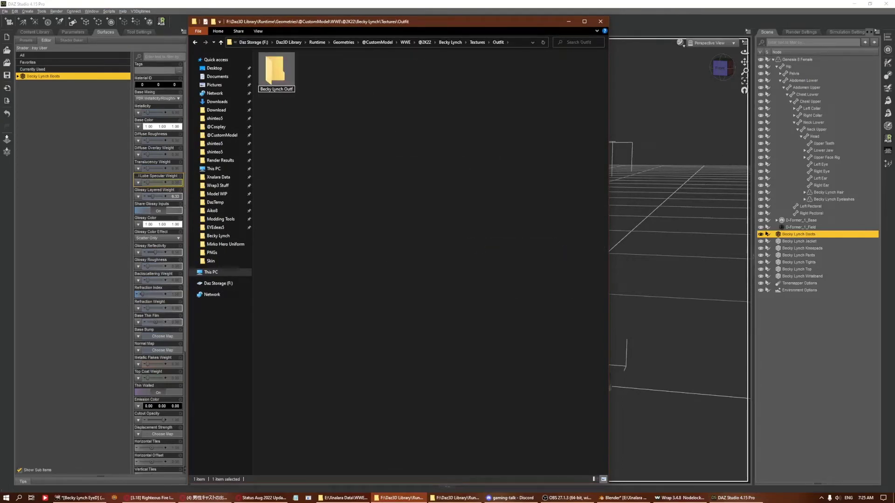
{"action": "key", "text": "Return"}
{"action": "key", "text": "Return"}
{"action": "key", "text": "alt+Tab"}
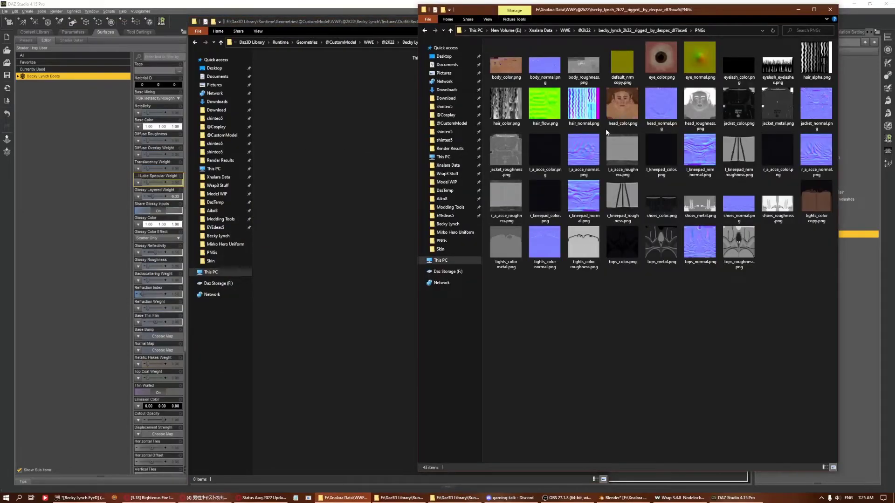
Copy the 28 outfit PNG textures, jacket_color through tops_roughness, into Becky Lynch Outfit.
{"action": "left_click", "coordinate": [739, 105]}
{"action": "left_click", "coordinate": [739, 261], "text": "shift"}
{"action": "left_click_drag", "start_coordinate": [739, 205], "coordinate": [357, 222]}
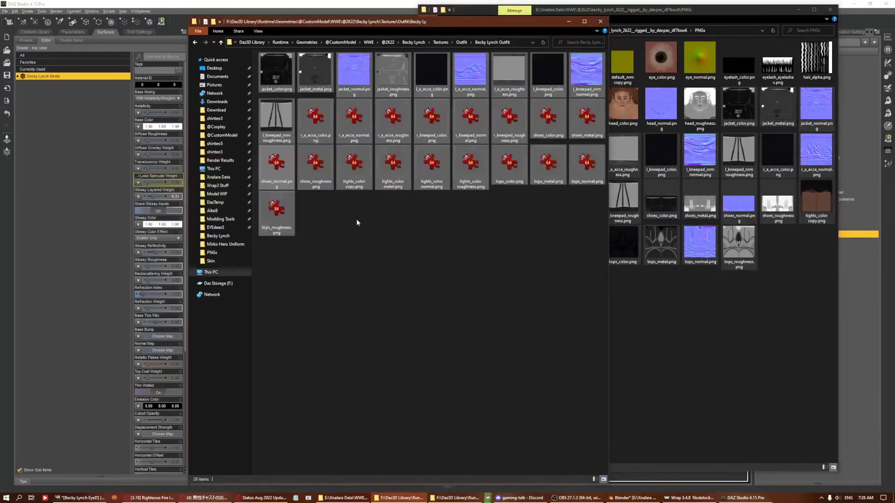
{"action": "key", "text": "Return"}
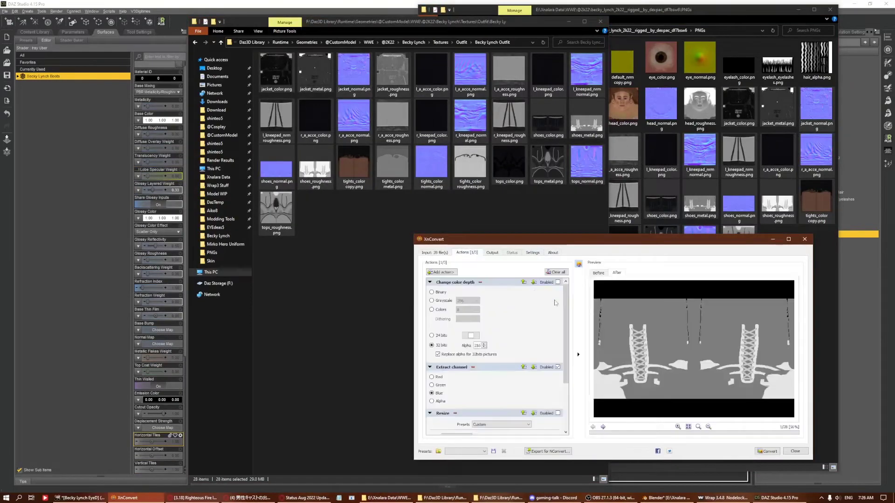
Convert the 28 outfit PNGs to JPG in XnConvert and delete the original PNGs.
{"action": "left_click", "coordinate": [767, 451]}
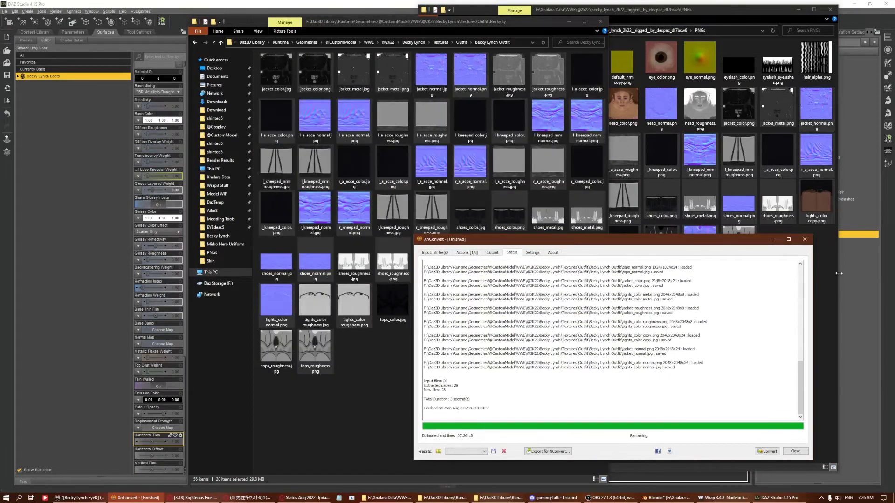
{"action": "left_click", "coordinate": [795, 451]}
{"action": "key", "text": "Delete"}
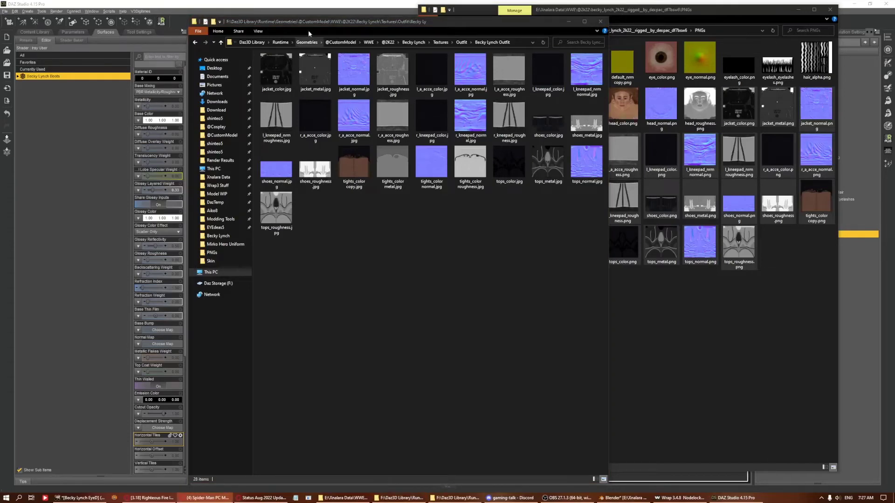
Apply the shoes normal and roughness textures to the boots and check them in Iray.
{"action": "mouse_move", "coordinate": [273, 168]}
{"action": "left_mouse_down"}
{"action": "mouse_move", "coordinate": [148, 417]}
{"action": "mouse_move", "coordinate": [158, 344]}
{"action": "left_mouse_up"}
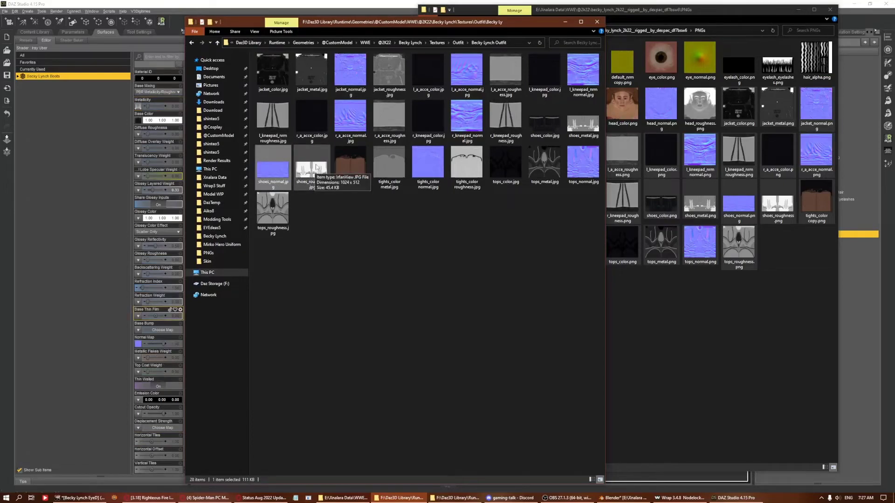
{"action": "left_click_drag", "start_coordinate": [316, 167], "coordinate": [140, 260]}
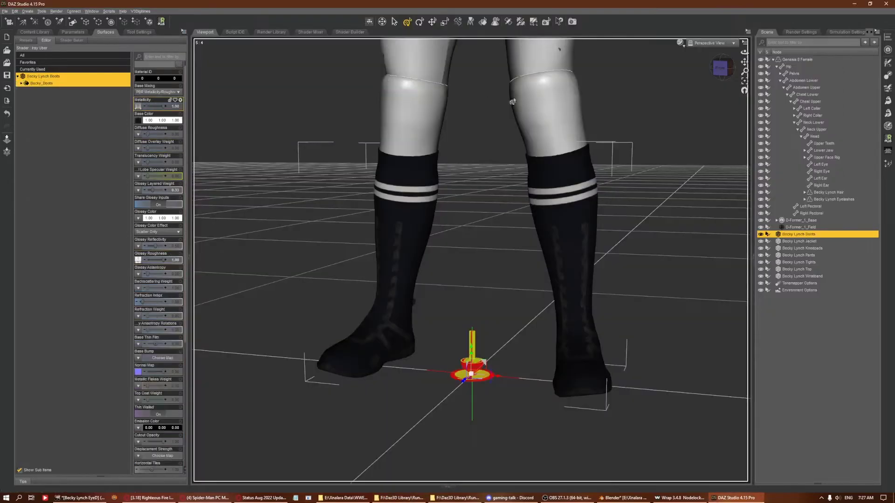
{"action": "left_click", "coordinate": [683, 43]}
{"action": "left_click", "coordinate": [699, 126]}
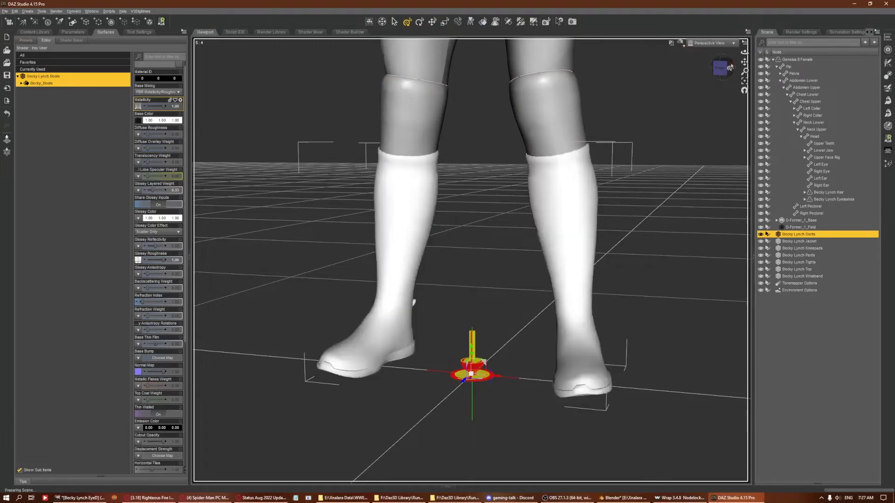
{"action": "left_click", "coordinate": [680, 44]}
{"action": "left_click", "coordinate": [688, 114]}
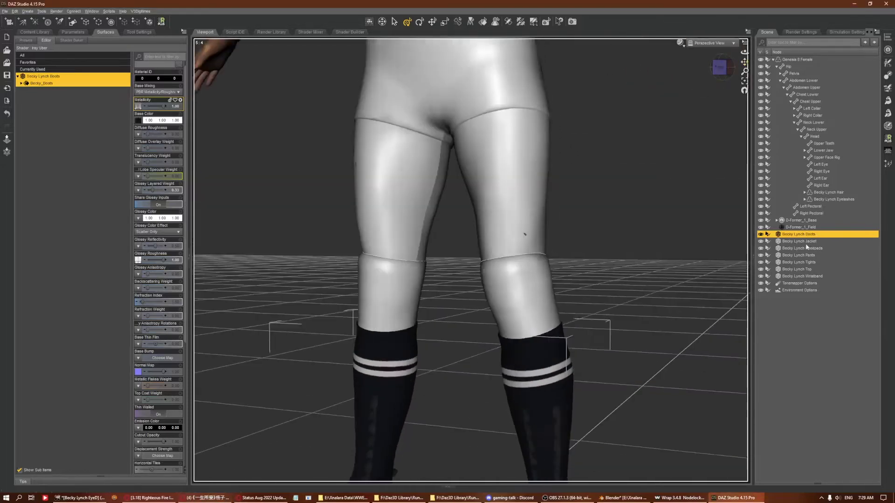
Apply jacket_color to the jacket and check the right knee pad's roughness texture.
{"action": "left_click", "coordinate": [340, 498]}
{"action": "left_click", "coordinate": [400, 498]}
{"action": "left_click_drag", "start_coordinate": [273, 70], "coordinate": [138, 127]}
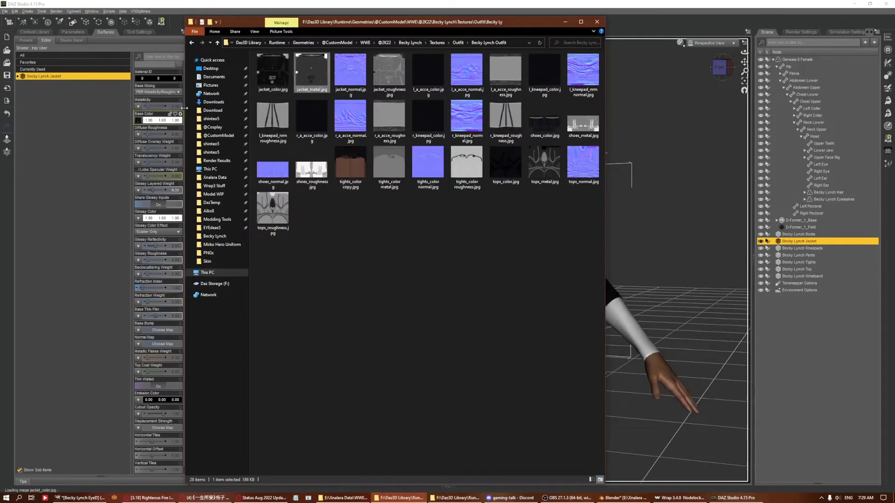
{"action": "left_click", "coordinate": [799, 249]}
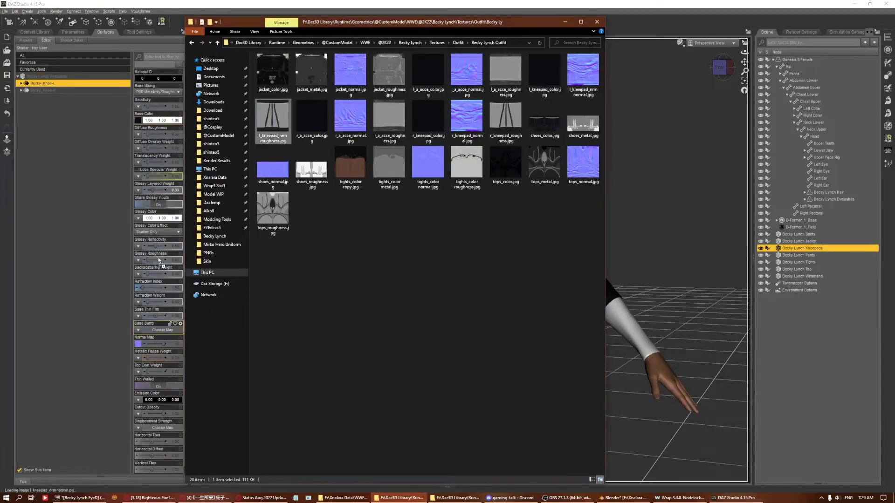
{"action": "left_click", "coordinate": [86, 90]}
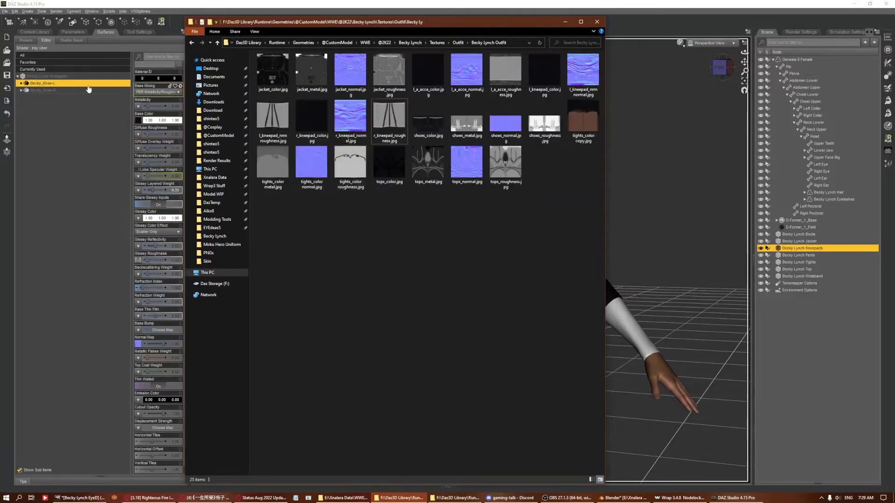
{"action": "double_click", "coordinate": [265, 130]}
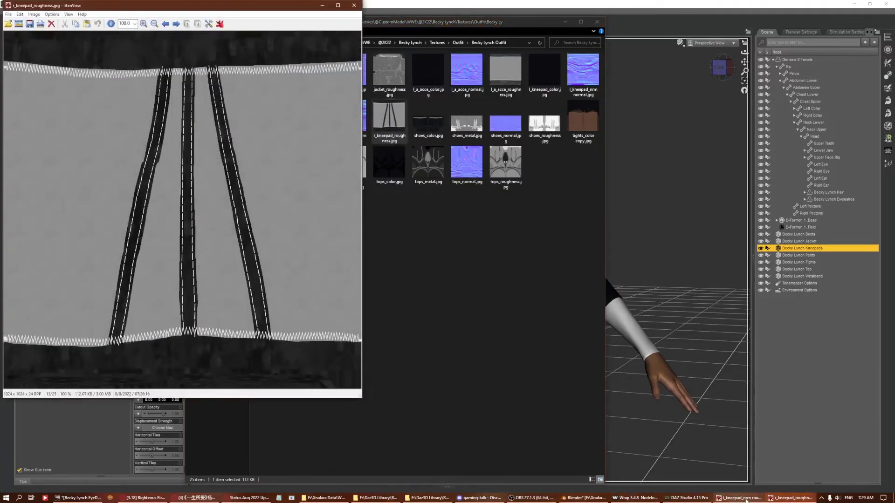
{"action": "key", "text": "Escape"}
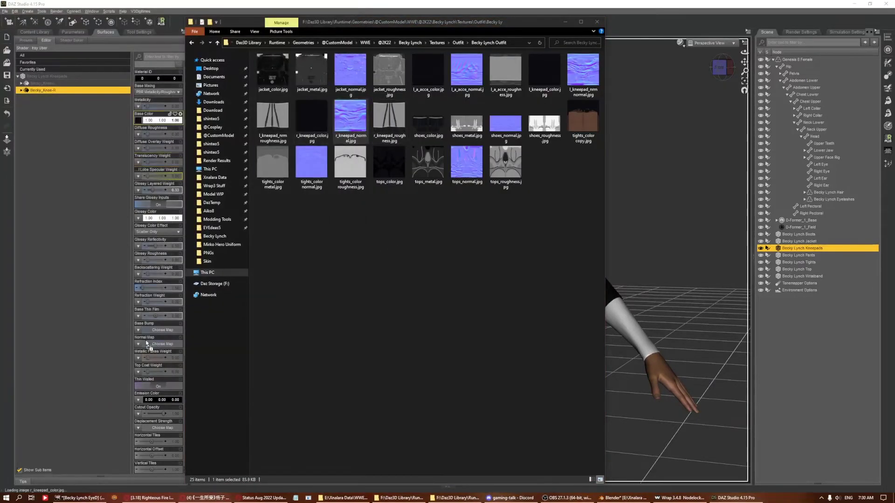
Delete the Becky Lynch Pants item from the figure.
{"action": "left_click", "coordinate": [812, 256]}
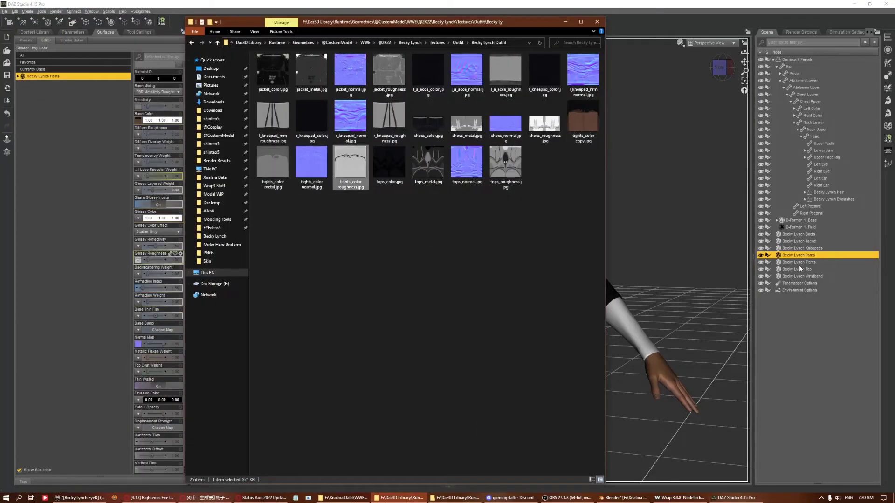
{"action": "right_click", "coordinate": [58, 78]}
{"action": "left_click", "coordinate": [85, 82]}
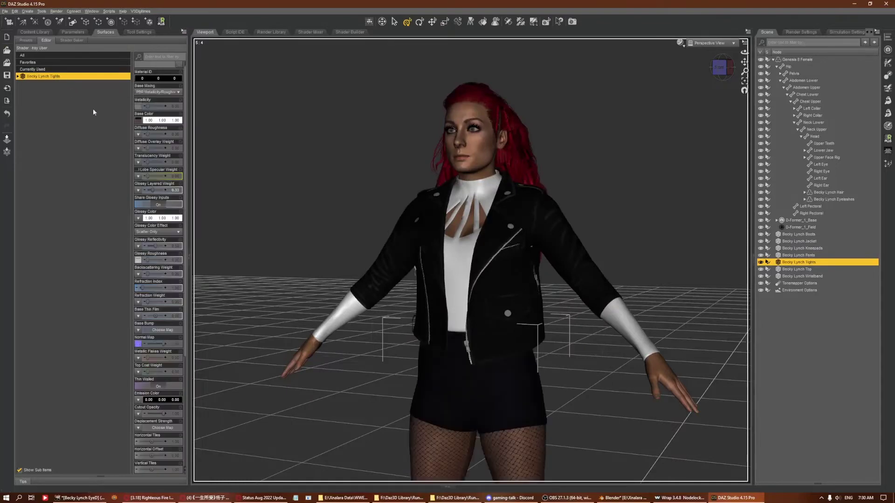
{"action": "left_click", "coordinate": [744, 85]}
{"action": "key", "text": "Delete"}
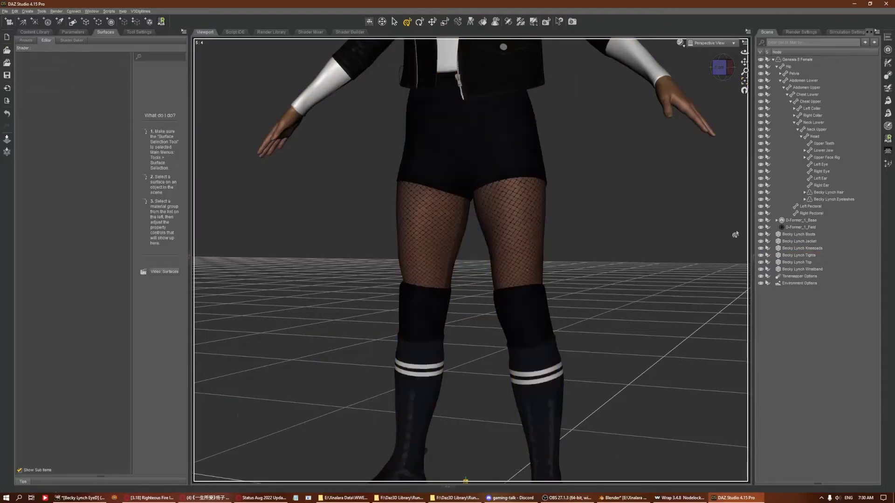
Bring up the outfit textures for the top and wristband and select the outfit items.
{"action": "left_click", "coordinate": [458, 497]}
{"action": "left_click", "coordinate": [401, 497]}
{"action": "left_click", "coordinate": [402, 498]}
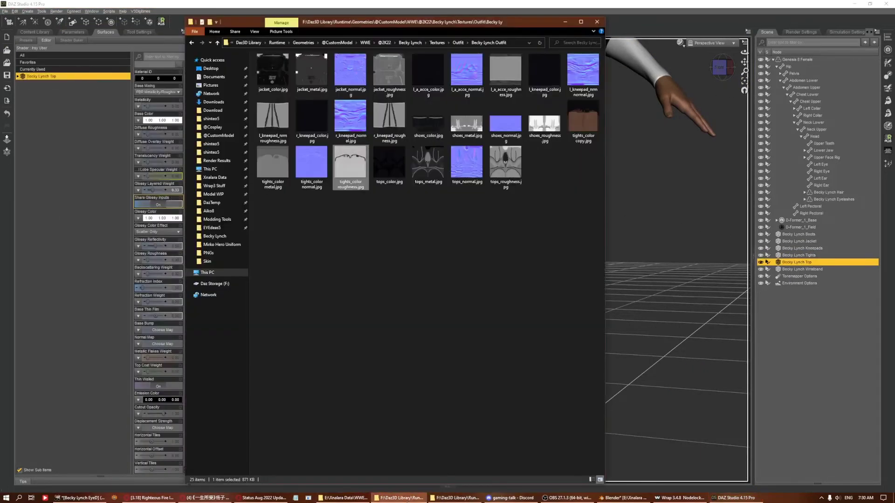
{"action": "left_click", "coordinate": [664, 82]}
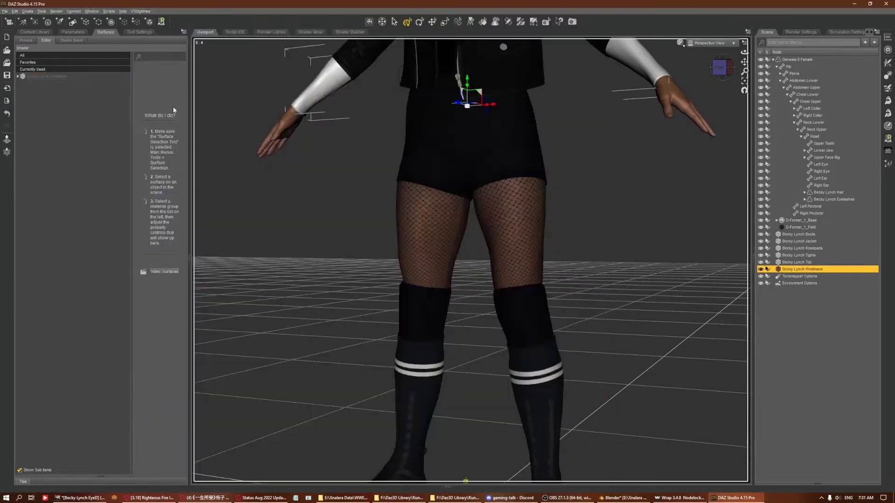
{"action": "left_click", "coordinate": [402, 497]}
{"action": "left_click", "coordinate": [168, 226]}
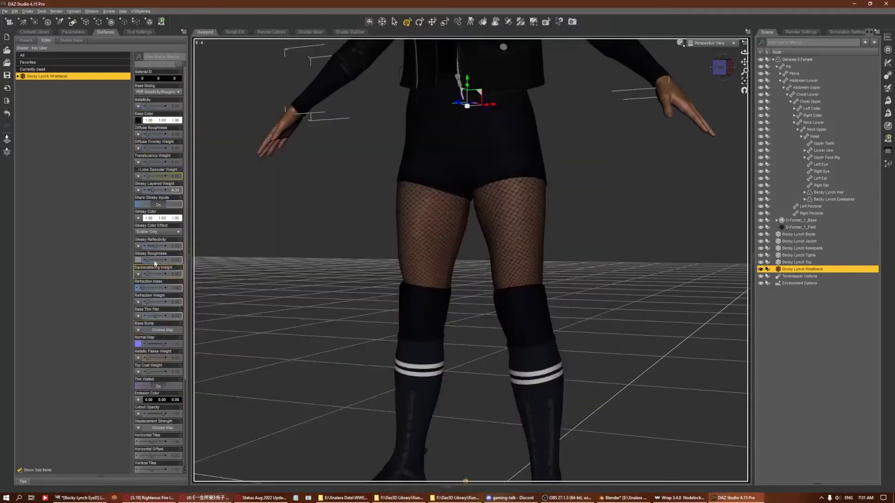
Select every outfit surface in the Surfaces list and zoom in on the figure.
{"action": "left_click", "coordinate": [47, 90]}
{"action": "key", "text": "Down"}
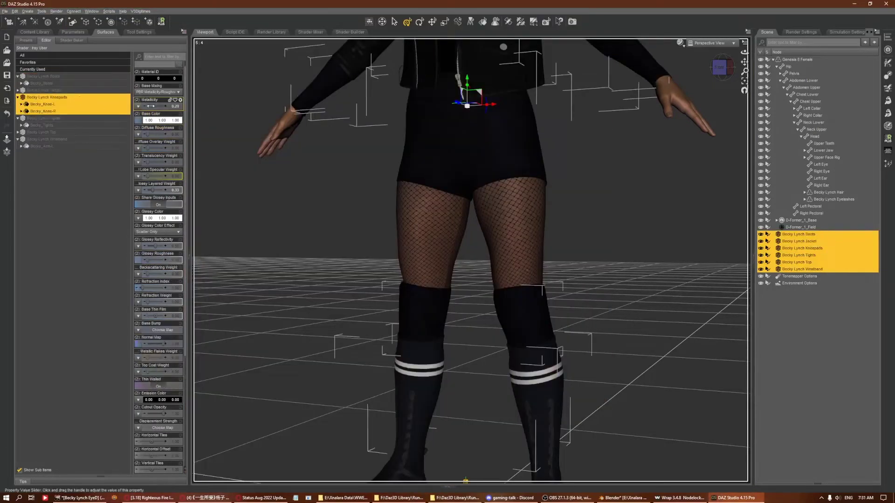
{"action": "key", "text": "Down"}
{"action": "key", "text": "Down"}
{"action": "key", "text": "Down"}
{"action": "key", "text": "Home"}
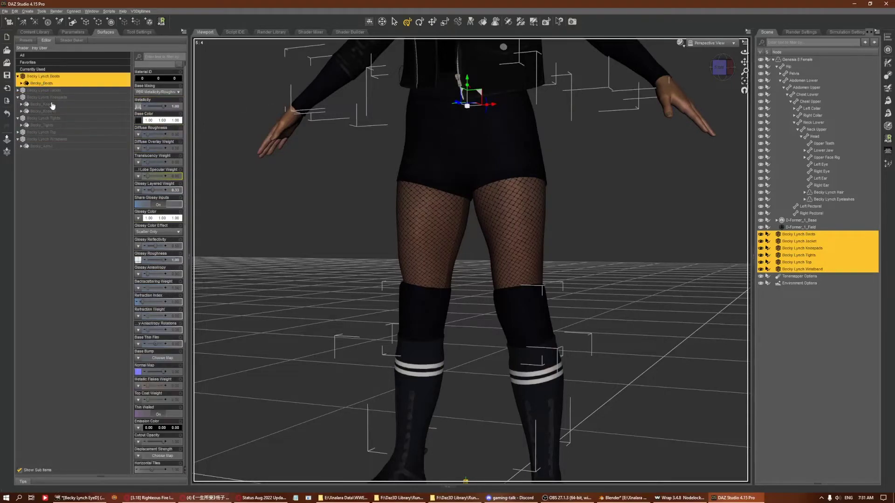
{"action": "key", "text": "shift+End"}
{"action": "scroll", "coordinate": [529, 230], "scroll_direction": "down", "scroll_amount": 5}
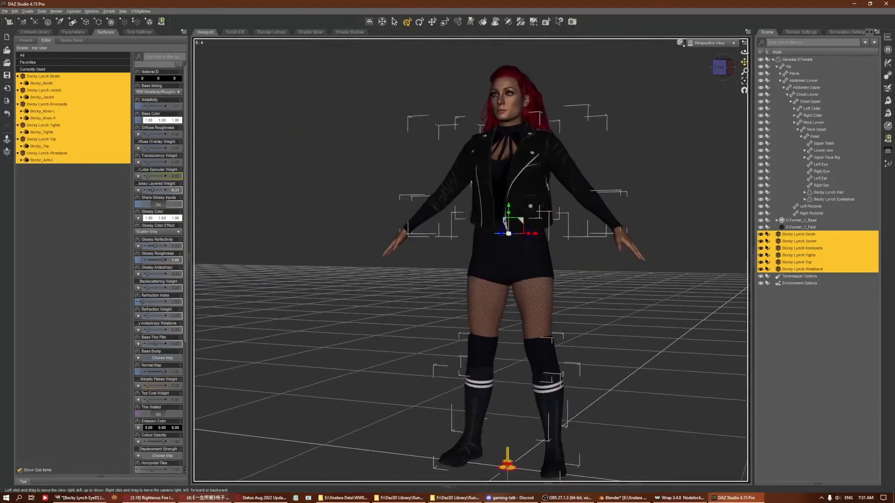
{"action": "left_click", "coordinate": [679, 129]}
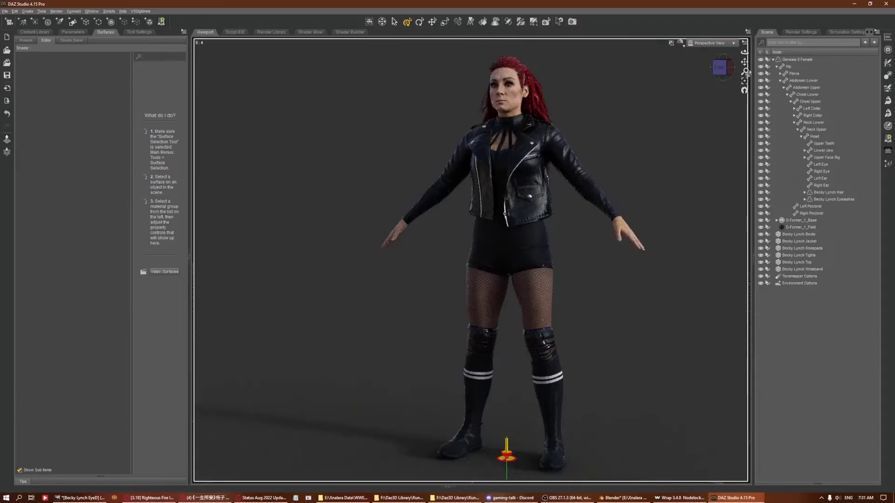
{"action": "left_click_drag", "start_coordinate": [746, 72], "coordinate": [745, 81]}
Glance at the knee pad's node setup in Blender, then return to DAZ Studio.
{"action": "left_click", "coordinate": [624, 497]}
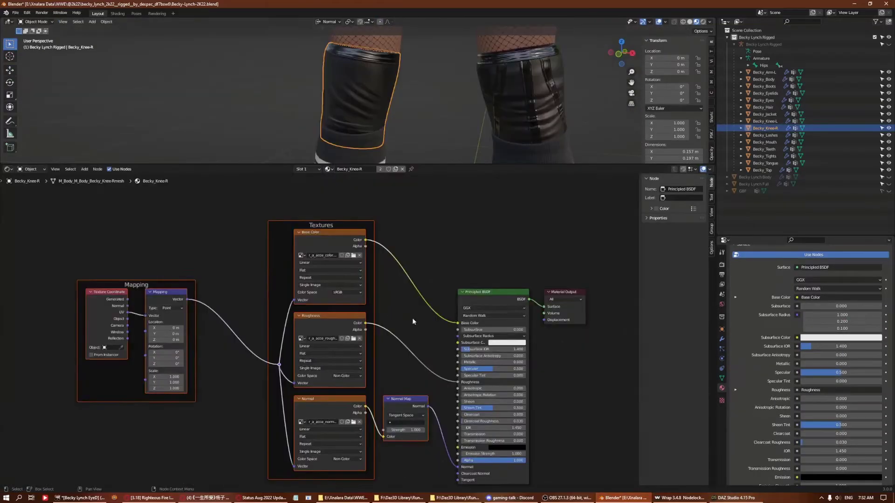
{"action": "middle_click_drag", "start_coordinate": [412, 321], "coordinate": [416, 308]}
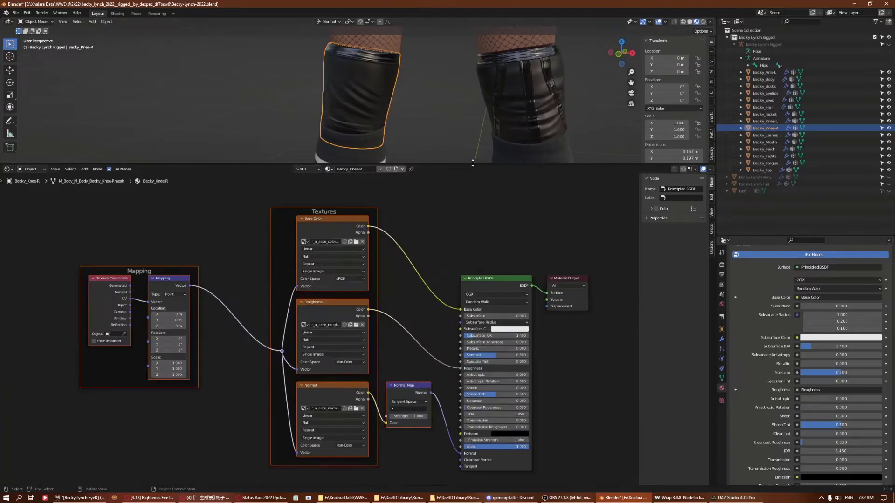
{"action": "key", "text": "alt+Tab"}
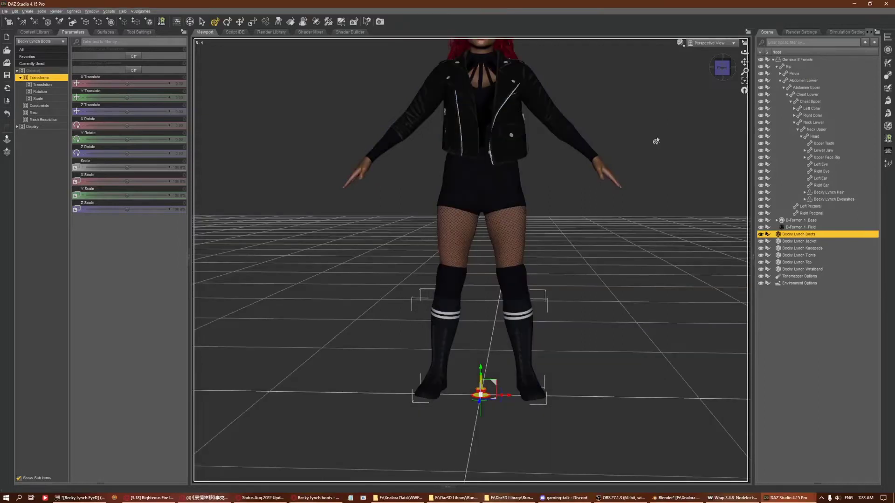
Transfer the Genesis 8 Female rigging to the jacket and kneepads.
{"action": "left_click", "coordinate": [656, 141]}
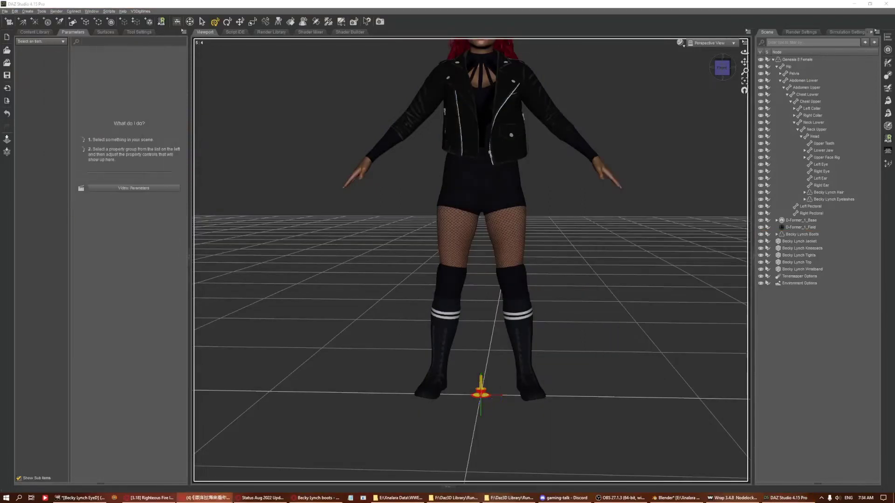
{"action": "left_click", "coordinate": [622, 219]}
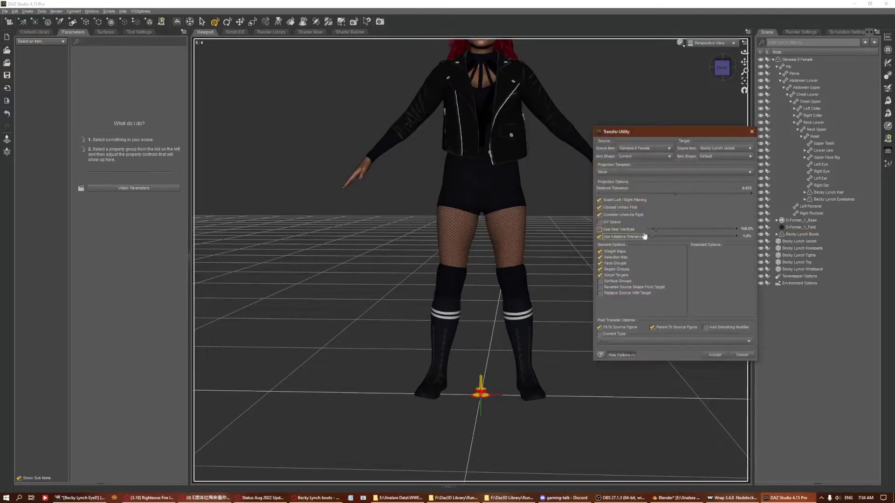
{"action": "left_click", "coordinate": [599, 293]}
{"action": "left_click", "coordinate": [715, 355]}
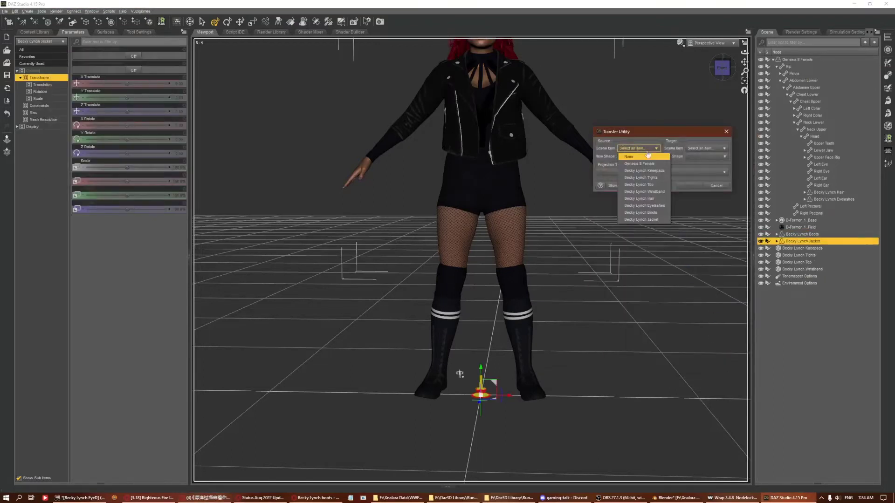
{"action": "left_click", "coordinate": [691, 175]}
{"action": "left_click", "coordinate": [622, 186]}
Transfer the rigging to the tights, the Becky Lynch Top and the remaining item.
{"action": "left_click", "coordinate": [703, 356]}
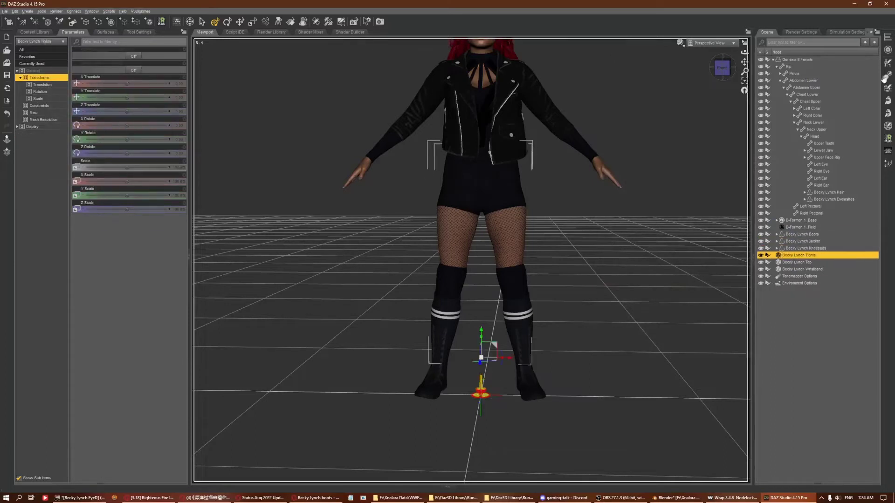
{"action": "left_click", "coordinate": [709, 148]}
{"action": "left_click", "coordinate": [622, 186]}
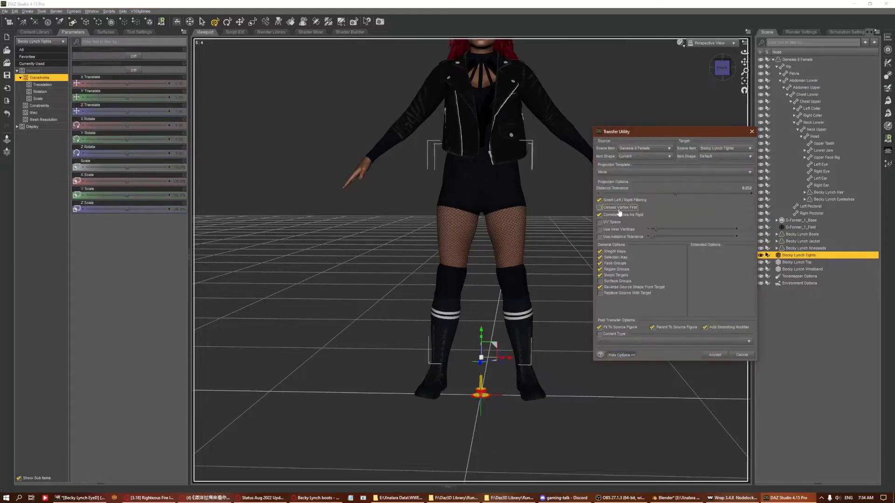
{"action": "left_click", "coordinate": [715, 355]}
{"action": "left_click", "coordinate": [719, 306]}
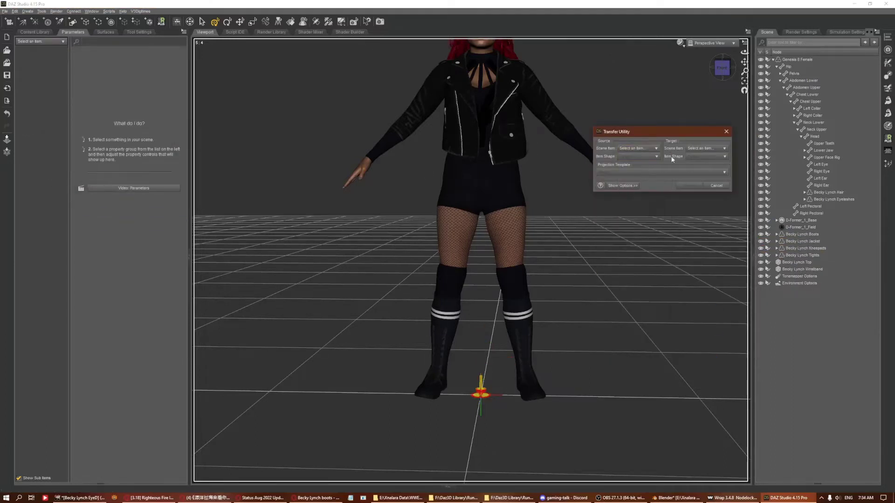
{"action": "left_click", "coordinate": [732, 175]}
{"action": "left_click", "coordinate": [711, 352]}
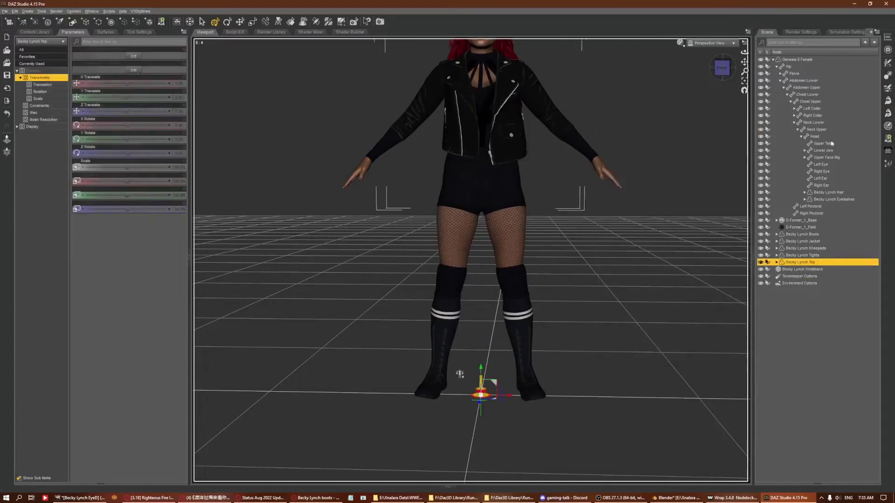
{"action": "left_click", "coordinate": [657, 168]}
{"action": "left_click", "coordinate": [711, 353]}
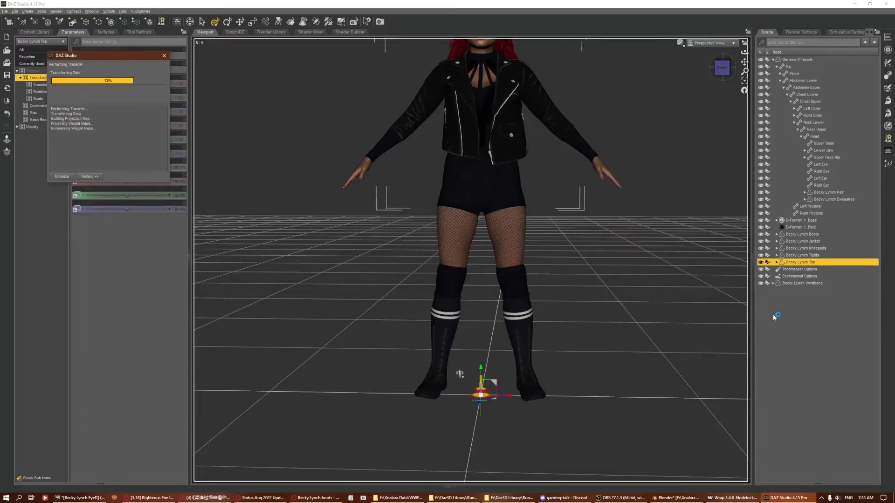
{"action": "left_click", "coordinate": [820, 227]}
Load the boots and kneepads OBJ files as morphs with Morph Loader Pro.
{"action": "key", "text": "Delete"}
{"action": "left_click", "coordinate": [801, 220]}
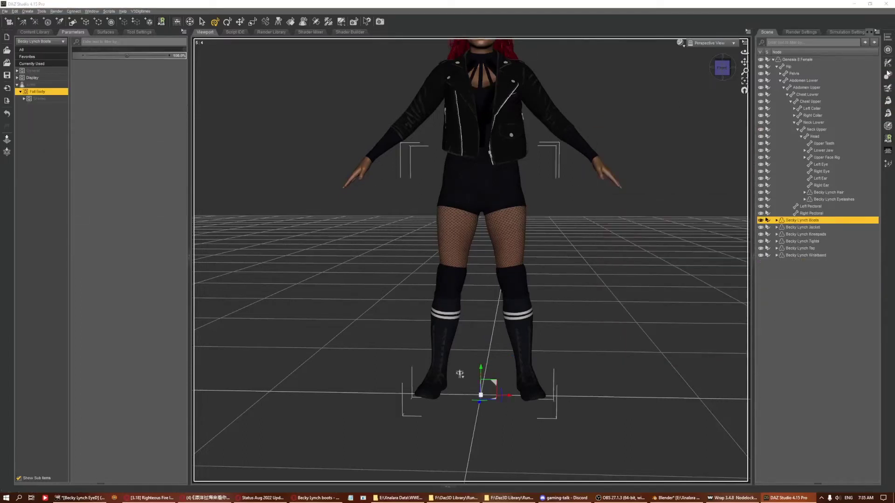
{"action": "left_click", "coordinate": [361, 129]}
{"action": "double_click", "coordinate": [361, 130]}
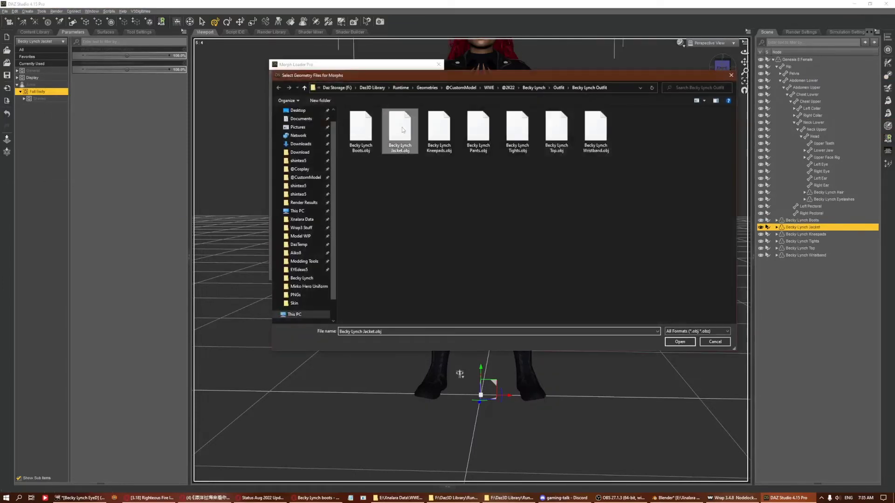
{"action": "left_click", "coordinate": [358, 122]}
{"action": "double_click", "coordinate": [361, 130]}
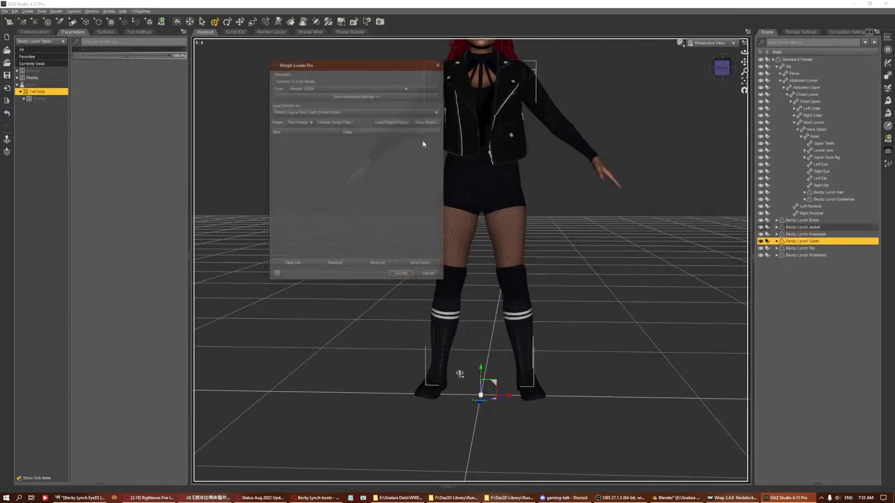
{"action": "left_click", "coordinate": [401, 274]}
Load the top and wristband OBJ files as morphs.
{"action": "left_click", "coordinate": [800, 248]}
{"action": "double_click", "coordinate": [361, 130]}
{"action": "left_click", "coordinate": [402, 274]}
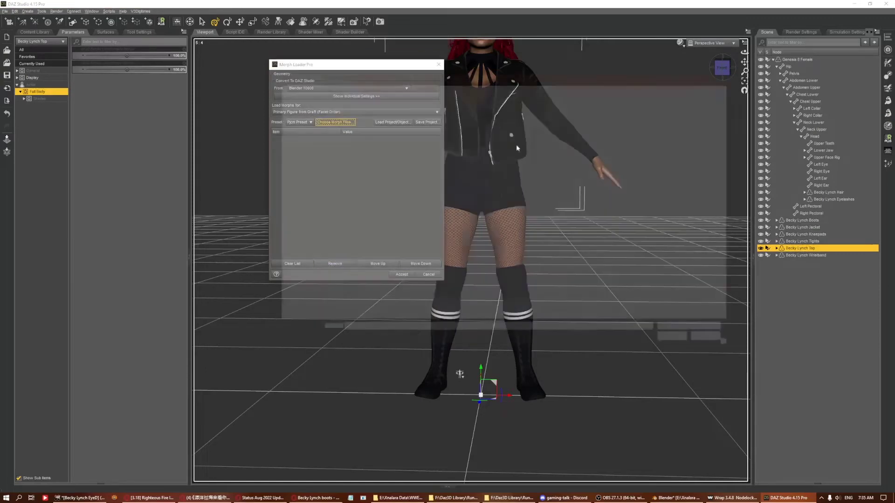
{"action": "left_click", "coordinate": [805, 255]}
{"action": "left_click", "coordinate": [344, 124]}
{"action": "double_click", "coordinate": [361, 129]}
Raise the right arm overhead and show the jacket's Chest Lower weight map.
{"action": "left_click", "coordinate": [402, 274]}
{"action": "left_click", "coordinate": [802, 220], "text": "shift"}
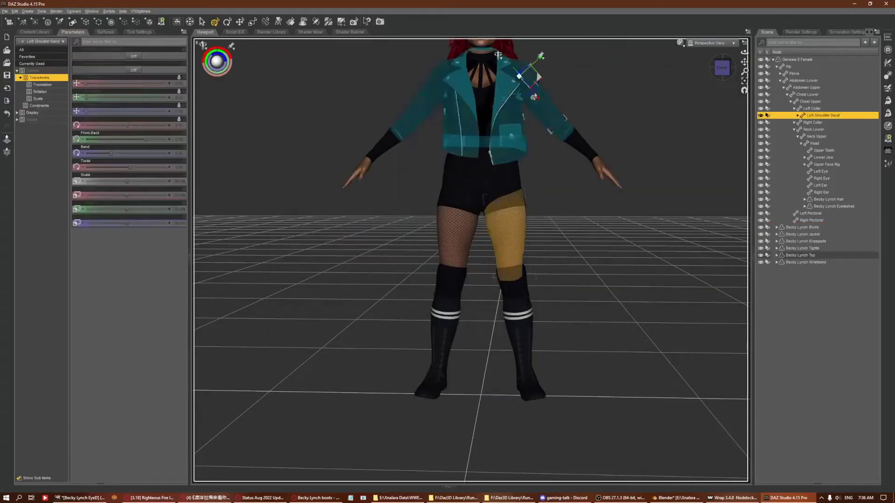
{"action": "left_click_drag", "start_coordinate": [380, 140], "coordinate": [420, 70]}
{"action": "scroll", "coordinate": [510, 280], "scroll_direction": "up", "scroll_amount": 5}
{"action": "left_click", "coordinate": [729, 69]}
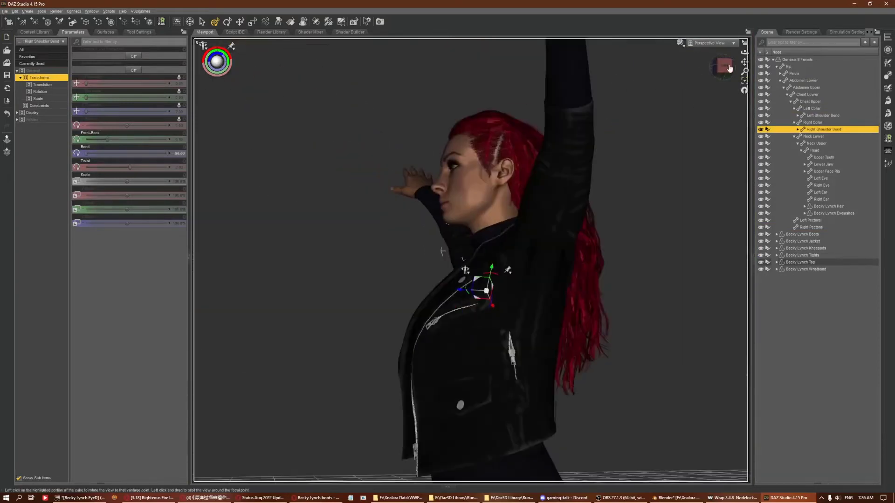
{"action": "left_click", "coordinate": [545, 248]}
{"action": "key", "text": "ctrl+shift+w"}
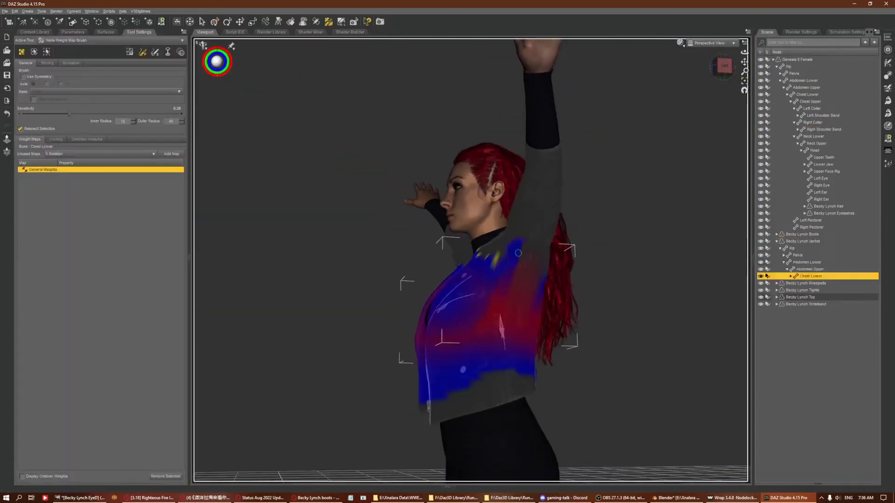
Orbit around the jacket from front, back and sides to inspect the weight map.
{"action": "left_click_drag", "start_coordinate": [745, 84], "coordinate": [727, 107]}
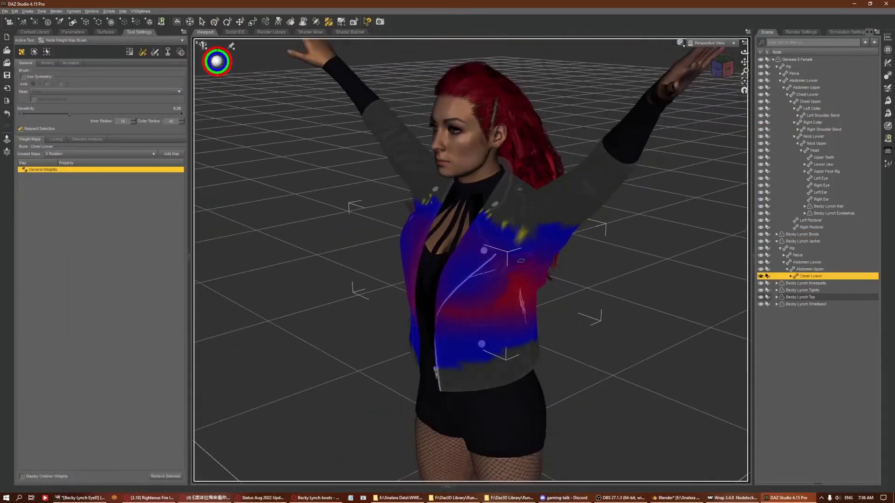
{"action": "key", "text": "ctrl+alt+b"}
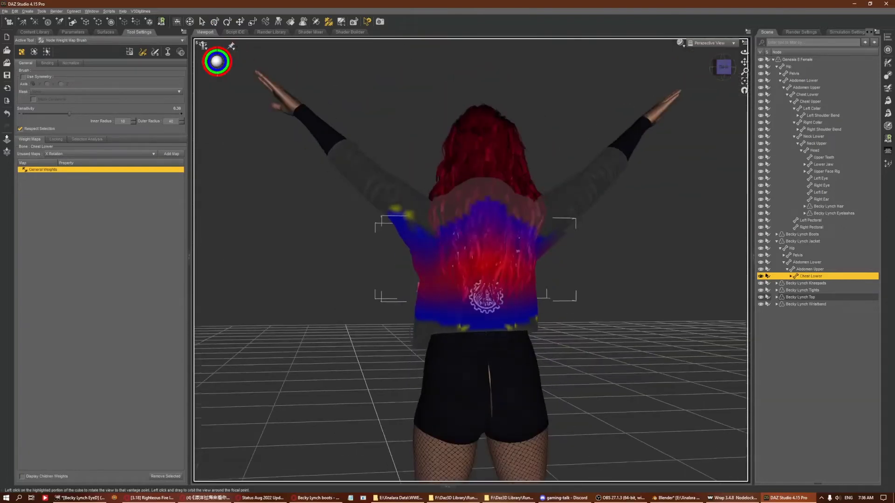
{"action": "key", "text": "ctrl+f"}
{"action": "scroll", "coordinate": [525, 246], "scroll_direction": "down", "scroll_amount": 2}
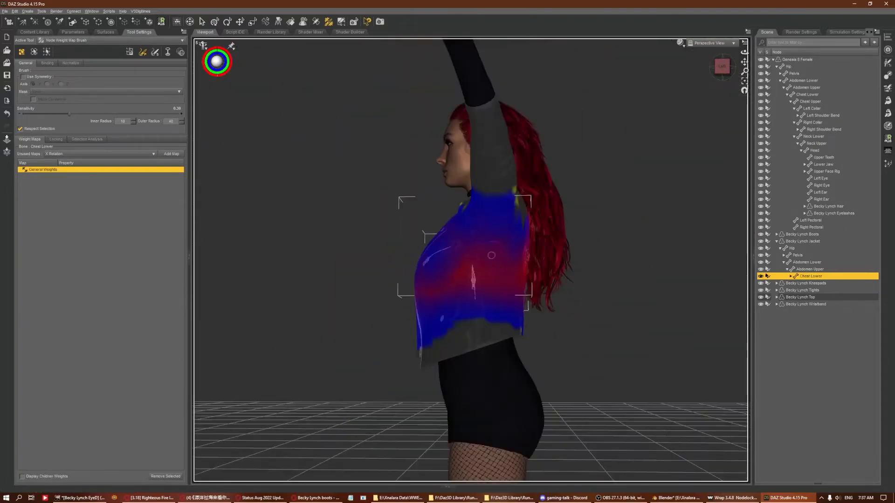
{"action": "left_click_drag", "start_coordinate": [722, 66], "coordinate": [709, 67]}
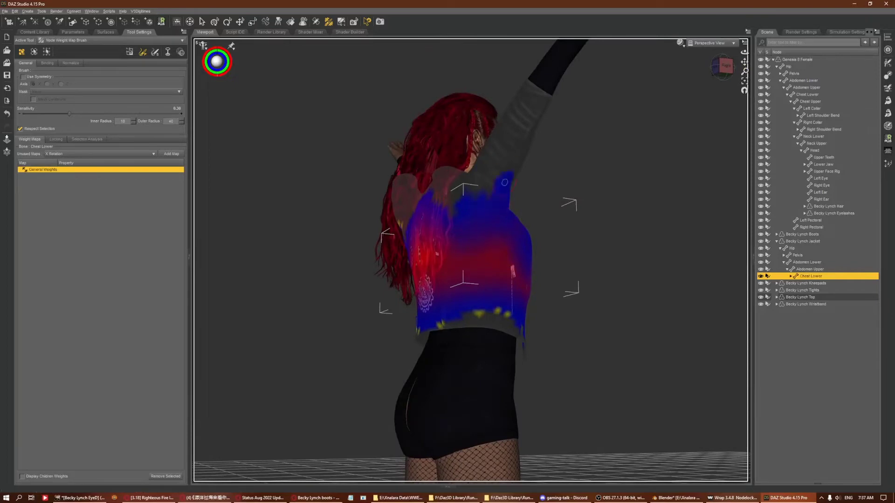
{"action": "key", "text": "ctrl+alt+f"}
{"action": "left_click_drag", "start_coordinate": [395, 245], "coordinate": [524, 261], "text": "alt"}
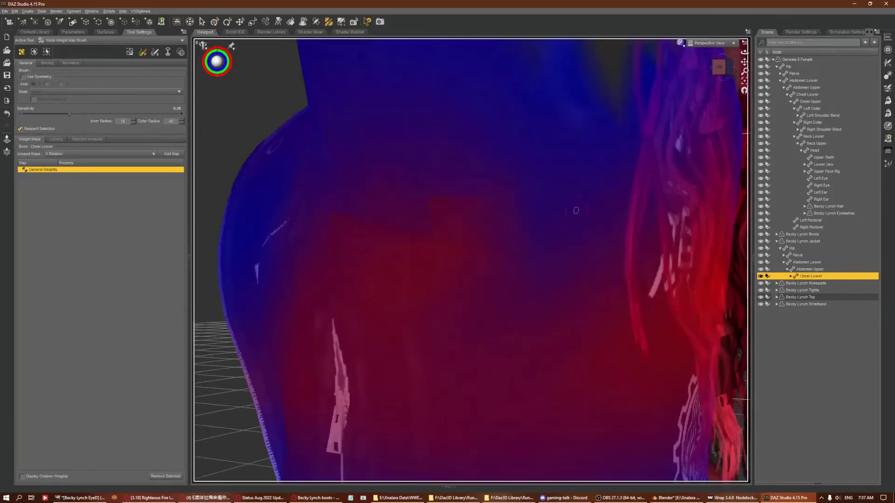
{"action": "left_click", "coordinate": [709, 43]}
{"action": "left_click", "coordinate": [721, 69]}
{"action": "scroll", "coordinate": [562, 266], "scroll_direction": "down", "scroll_amount": 5}
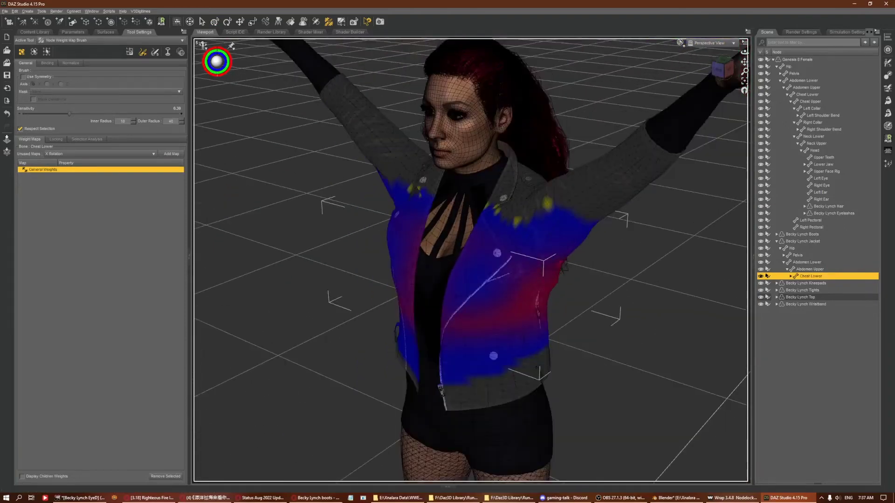
{"action": "left_click", "coordinate": [726, 67]}
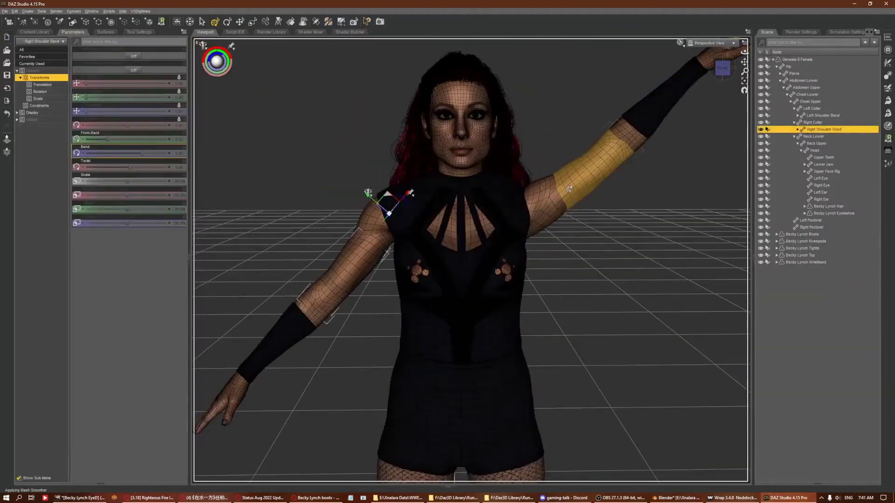
Switch from DAZ Studio over to Blender.
{"action": "left_click", "coordinate": [666, 497]}
Hide the jacket in Blender and select the Becky_Top mesh.
{"action": "key", "text": "h"}
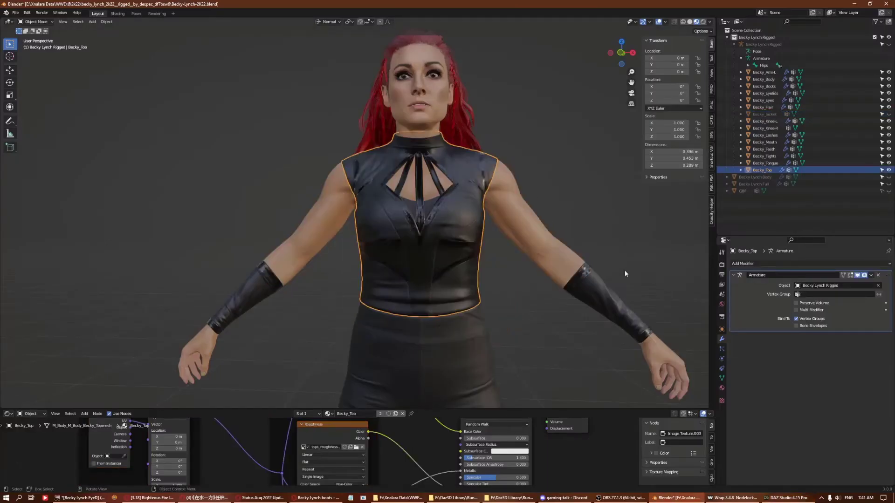
{"action": "left_click", "coordinate": [624, 270]}
{"action": "left_click", "coordinate": [722, 390]}
{"action": "left_click", "coordinate": [486, 253]}
Push all Becky_Top vertices along their normals and export the mesh as OBJ.
{"action": "left_click", "coordinate": [788, 498]}
{"action": "left_click", "coordinate": [802, 234]}
{"action": "left_click", "coordinate": [802, 263], "text": "shift"}
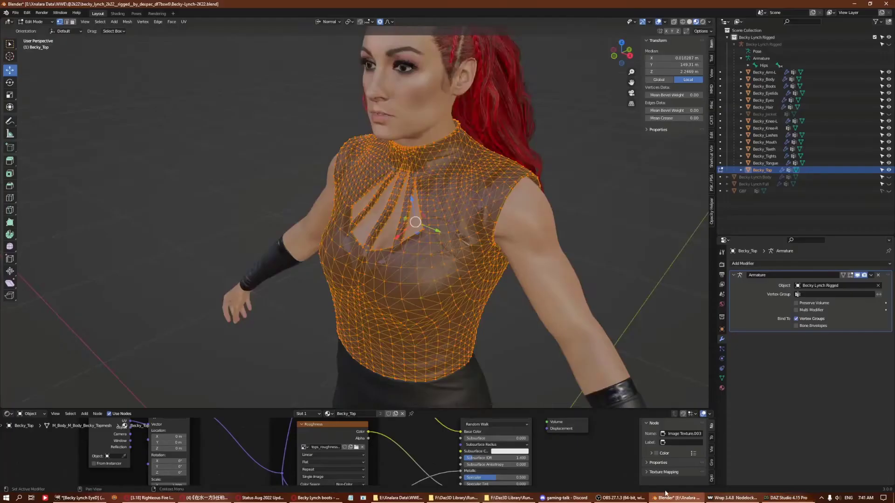
{"action": "key", "text": "g"}
{"action": "mouse_move", "coordinate": [430, 256]}
{"action": "middle_mouse_down"}
{"action": "mouse_move", "coordinate": [485, 239]}
{"action": "mouse_move", "coordinate": [434, 249]}
{"action": "middle_mouse_up"}
{"action": "key", "text": "Escape"}
{"action": "key", "text": "Tab"}
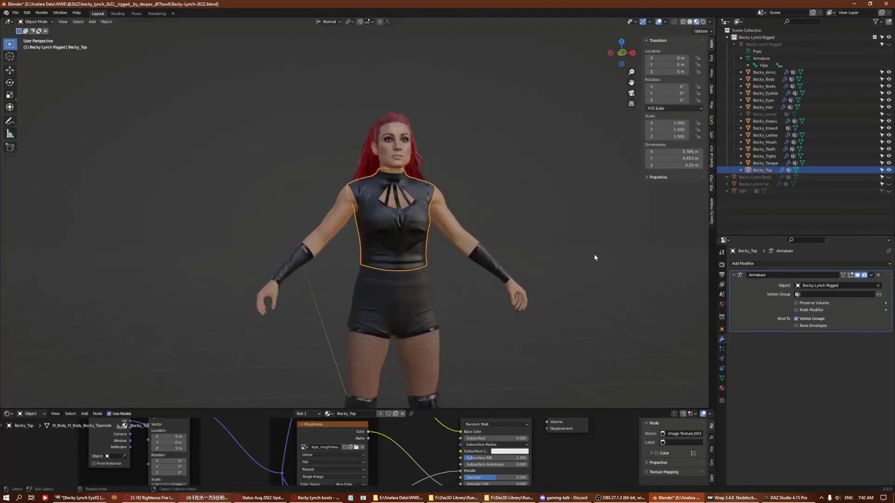
{"action": "left_click", "coordinate": [15, 12]}
{"action": "left_click", "coordinate": [117, 163]}
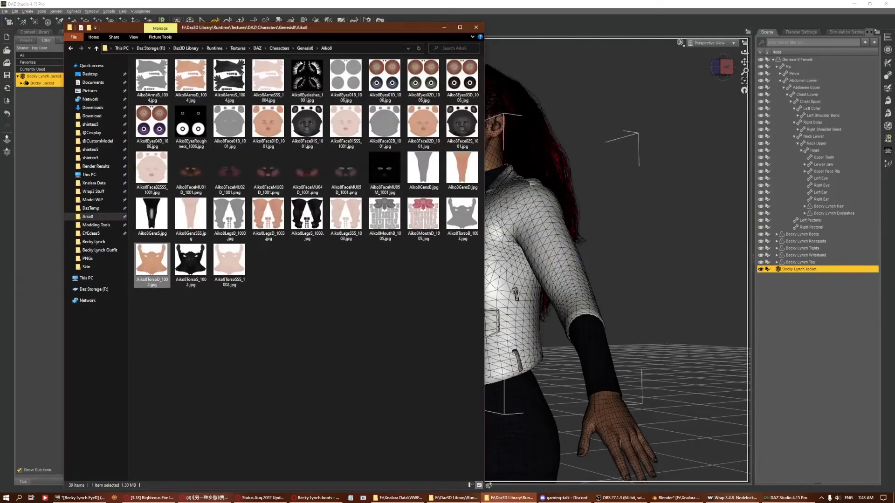
Add the jacket's normal map, preview it in Iray, and select Becky Lynch Jacket.
{"action": "left_click_drag", "start_coordinate": [159, 351], "coordinate": [159, 345]}
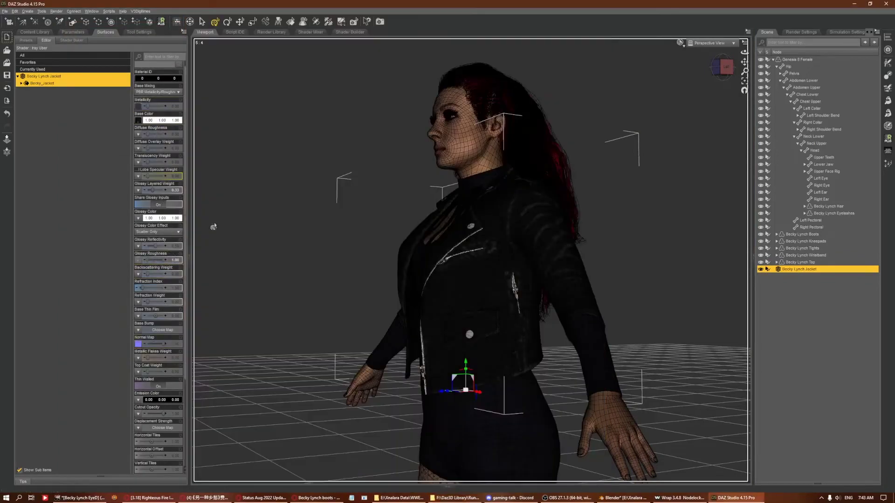
{"action": "left_click", "coordinate": [679, 43]}
{"action": "left_click", "coordinate": [681, 132]}
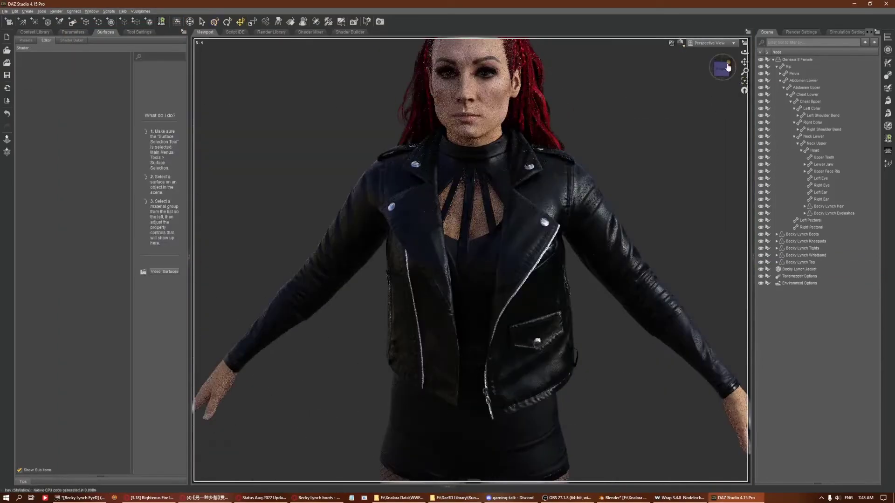
{"action": "left_click", "coordinate": [734, 222]}
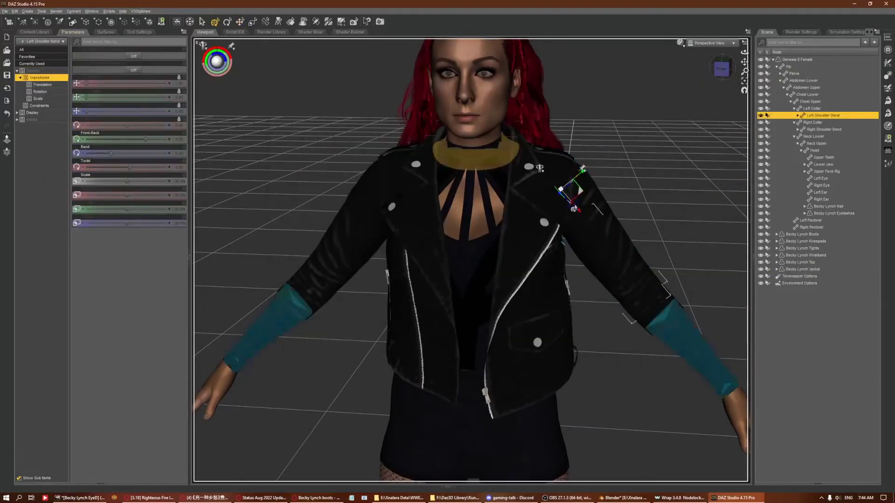
Show the jacket's weight map and orbit from the side round to the back and front.
{"action": "left_click", "coordinate": [617, 229]}
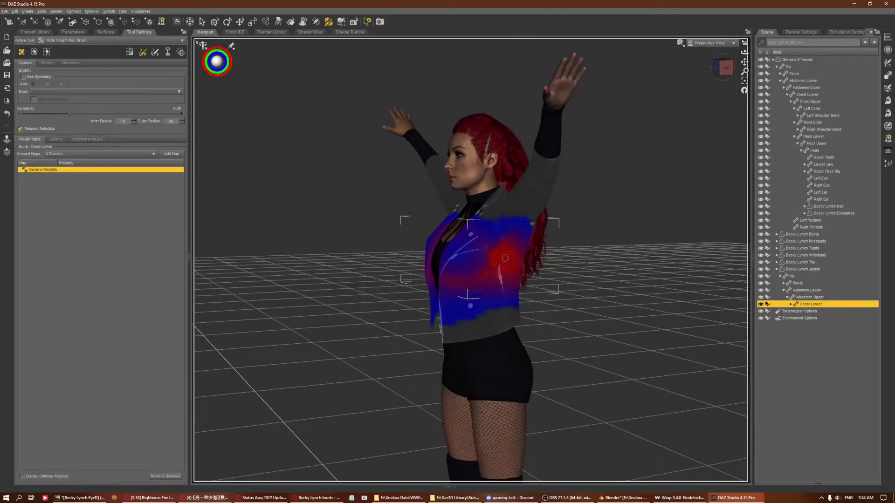
{"action": "mouse_move", "coordinate": [505, 259]}
{"action": "left_mouse_down", "text": "alt"}
{"action": "mouse_move", "coordinate": [492, 227]}
{"action": "mouse_move", "coordinate": [498, 242]}
{"action": "mouse_move", "coordinate": [456, 247]}
{"action": "left_mouse_up", "text": "alt"}
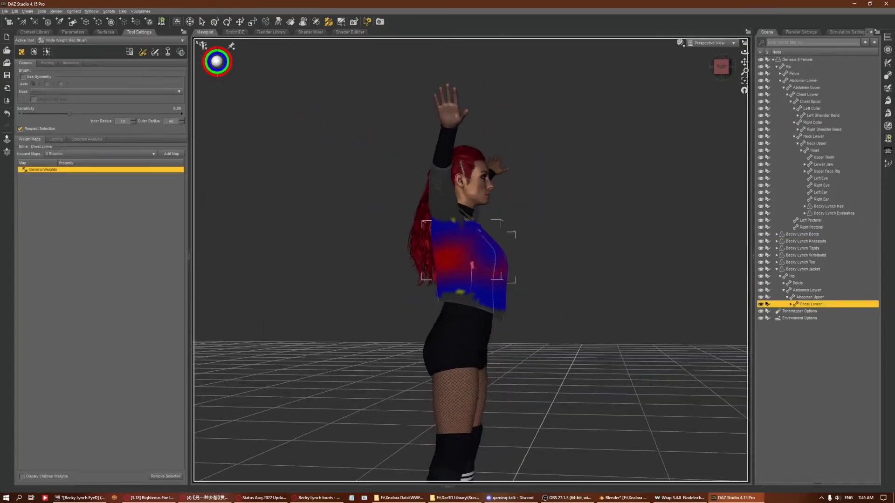
{"action": "left_click", "coordinate": [721, 67]}
Lower the Left Shoulder Bend to return the arms to A-pose and frame the figure.
{"action": "left_click", "coordinate": [214, 21]}
{"action": "left_click_drag", "start_coordinate": [167, 157], "coordinate": [127, 153]}
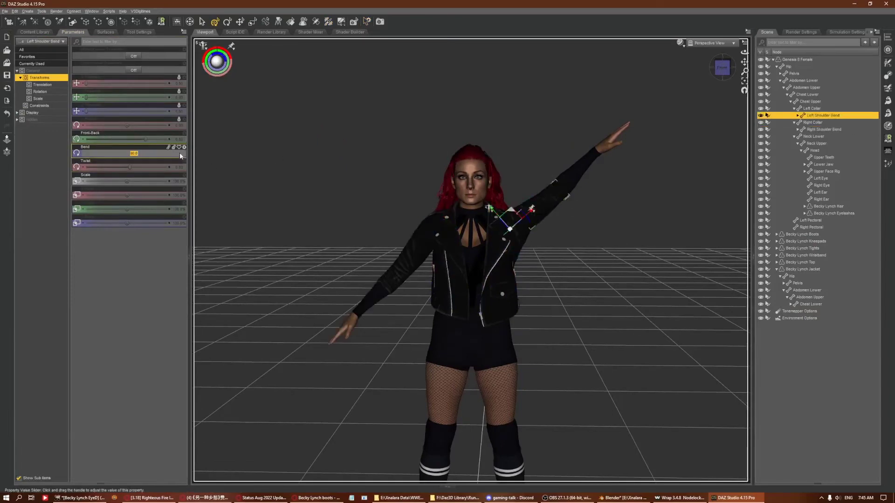
{"action": "left_click", "coordinate": [801, 267]}
{"action": "left_click", "coordinate": [810, 59]}
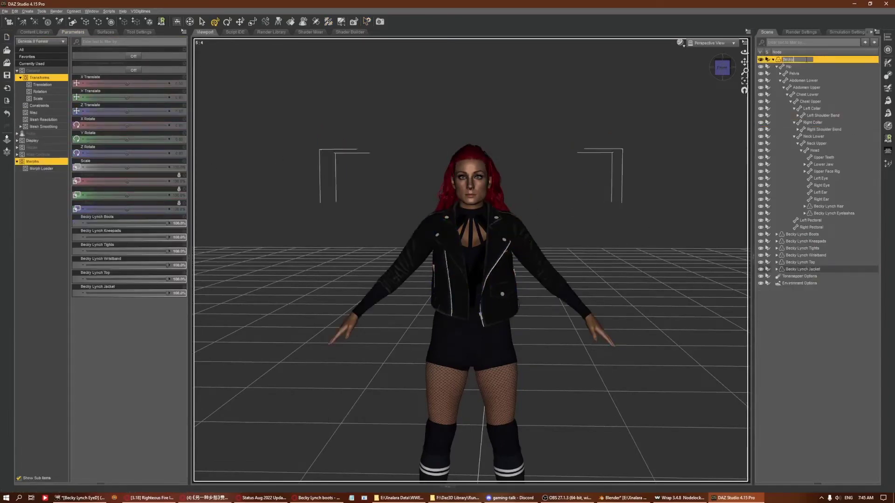
{"action": "left_click", "coordinate": [745, 83]}
{"action": "left_click", "coordinate": [802, 269]}
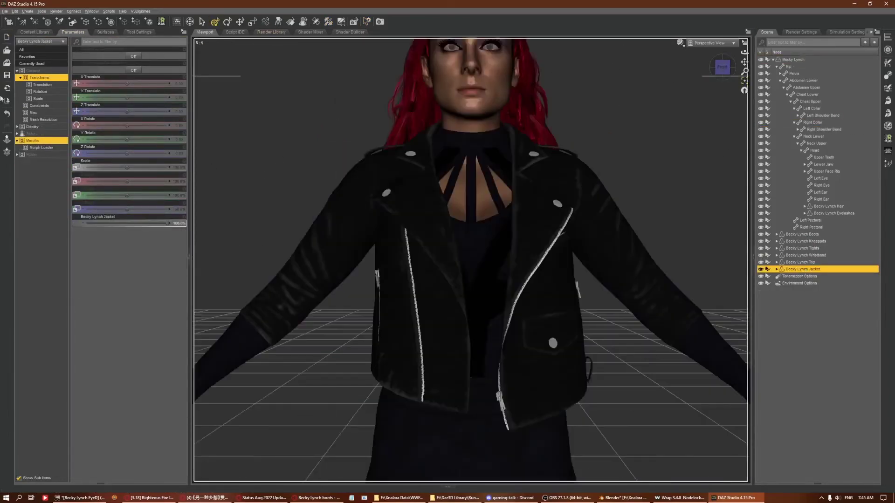
{"action": "left_click", "coordinate": [4, 11]}
{"action": "left_click", "coordinate": [177, 229]}
{"action": "double_click", "coordinate": [439, 182]}
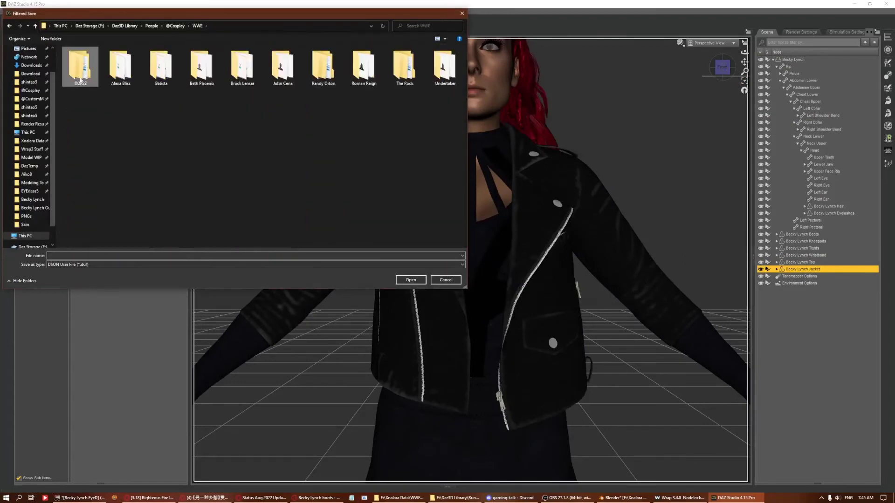
{"action": "double_click", "coordinate": [79, 63]}
{"action": "key", "text": "ctrl+shift+n"}
{"action": "type", "text": "ynch"}
{"action": "key", "text": "Return"}
{"action": "key", "text": "Return"}
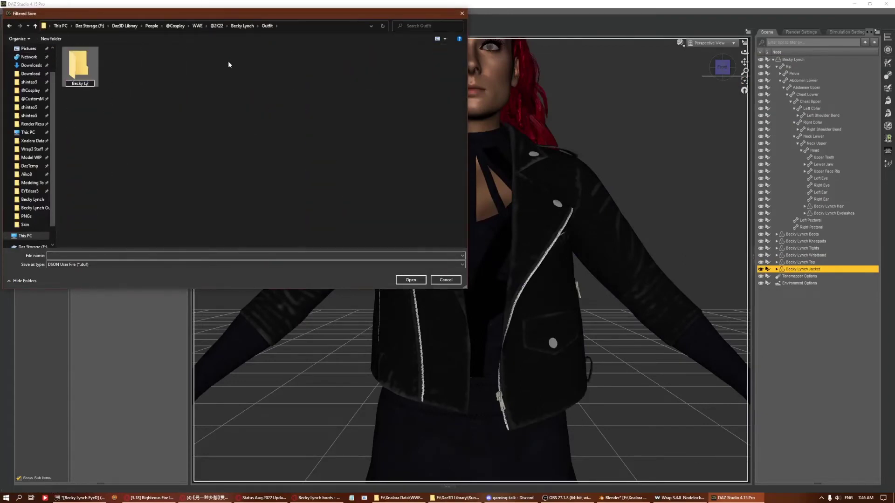
Name it Becky Lynch Jacket, add an Outfit folder, set the product name and save.
{"action": "type", "text": "acket"}
{"action": "key", "text": "Return"}
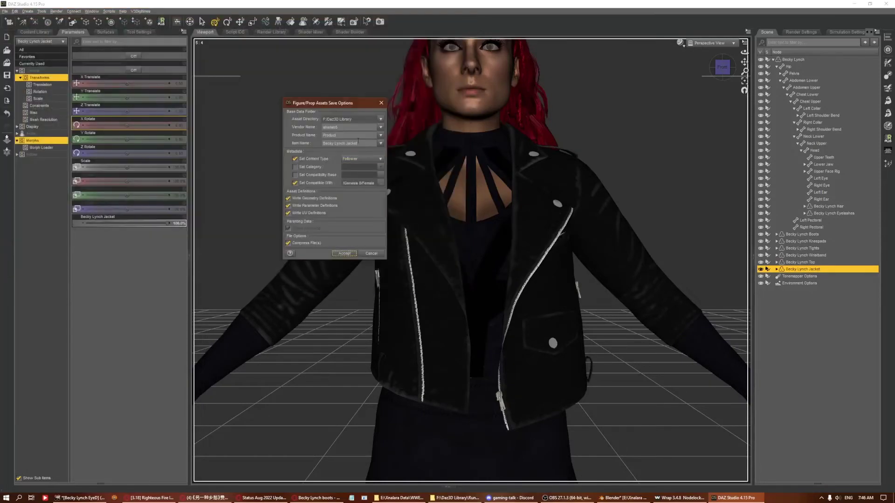
{"action": "left_click", "coordinate": [472, 501]}
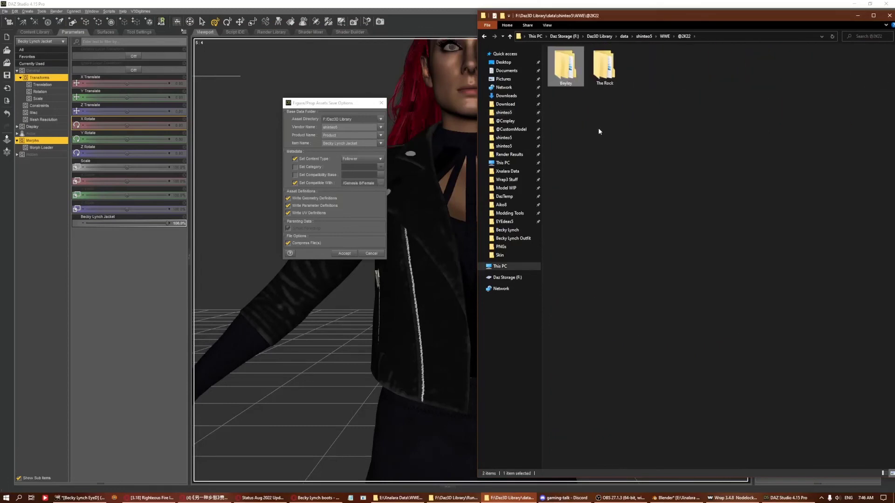
{"action": "type", "text": "Becky Lynch"}
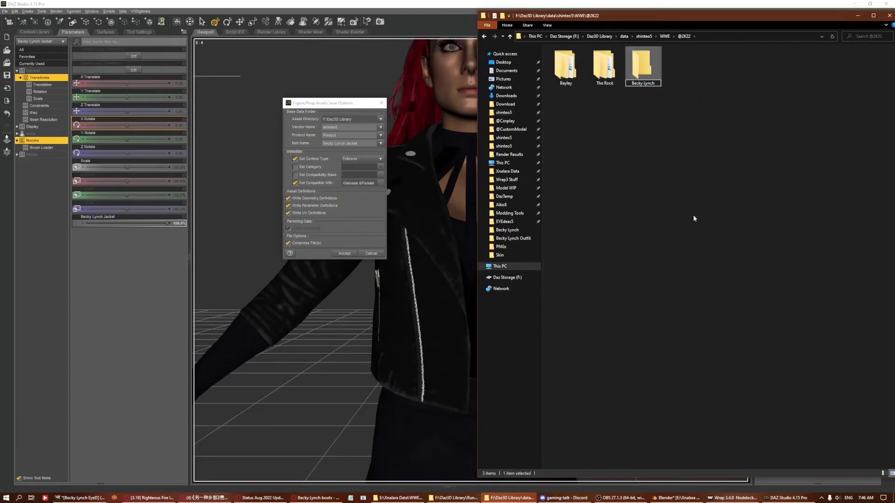
{"action": "key", "text": "Return"}
{"action": "type", "text": "Outfit"}
{"action": "left_click", "coordinate": [787, 497]}
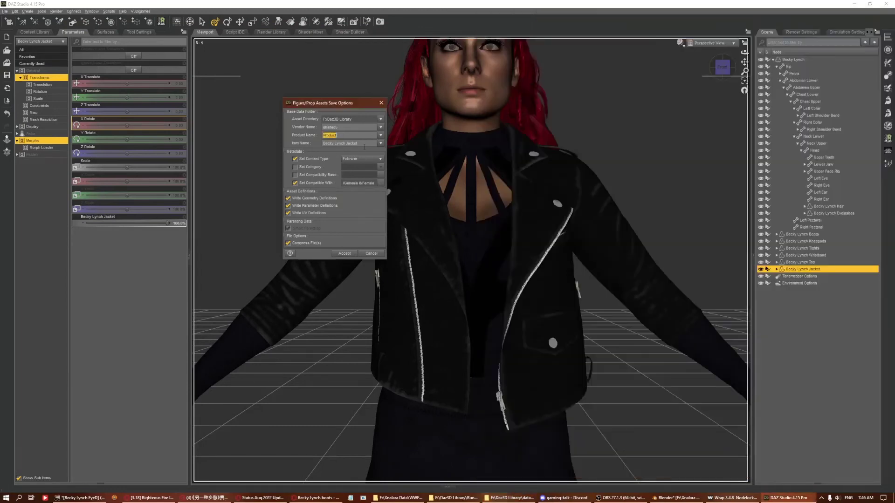
{"action": "left_click", "coordinate": [362, 159]}
{"action": "left_click", "coordinate": [345, 253]}
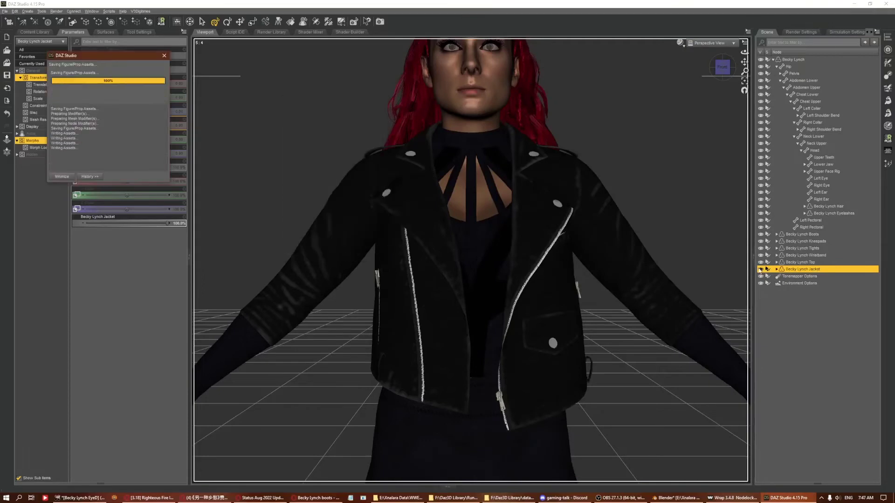
Hide the jacket and save the Becky Lynch Top as an asset in the Outfit folder.
{"action": "left_click", "coordinate": [760, 269]}
{"action": "left_click", "coordinate": [800, 262]}
{"action": "left_click", "coordinate": [5, 11]}
{"action": "left_click", "coordinate": [187, 219]}
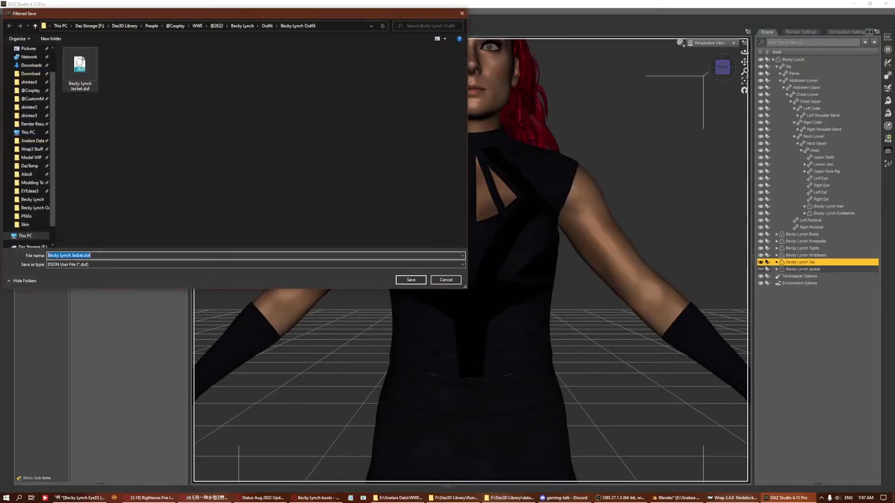
{"action": "left_click", "coordinate": [411, 279]}
{"action": "left_click", "coordinate": [362, 161]}
{"action": "left_click", "coordinate": [398, 205]}
{"action": "left_click", "coordinate": [344, 253]}
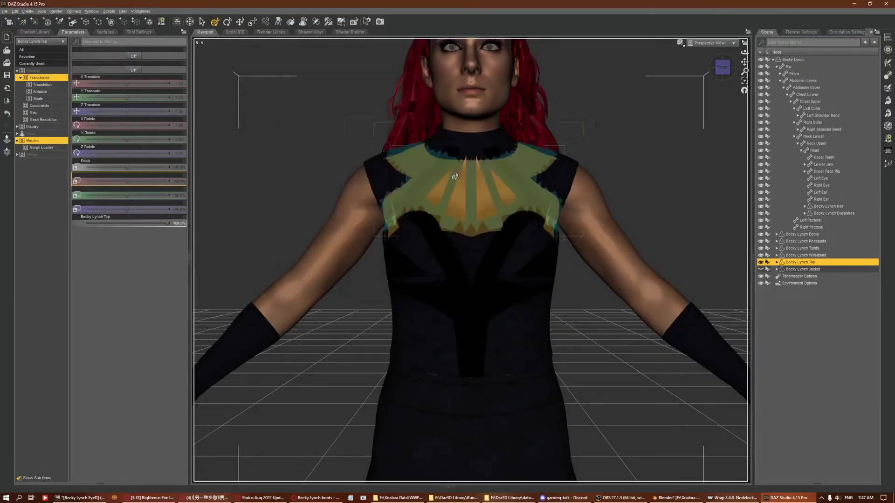
Save the Becky Lynch Wristband as a figure/prop asset in the Outfit folder.
{"action": "left_click", "coordinate": [800, 255]}
{"action": "mouse_move", "coordinate": [744, 61]}
{"action": "left_mouse_down"}
{"action": "mouse_move", "coordinate": [745, 84]}
{"action": "mouse_move", "coordinate": [727, 51]}
{"action": "left_mouse_up"}
{"action": "left_click", "coordinate": [5, 11]}
{"action": "left_click", "coordinate": [186, 219]}
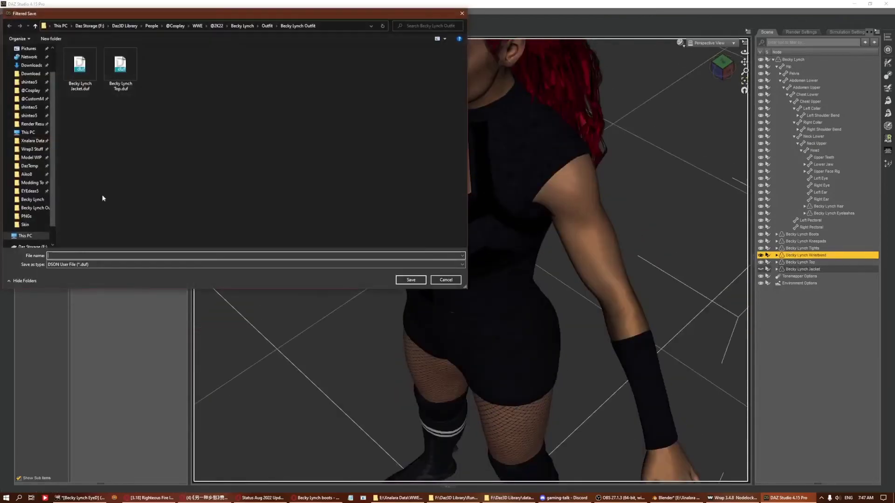
{"action": "type", "text": "Becky Lynch Wristband"}
{"action": "left_click", "coordinate": [410, 279]}
{"action": "left_click", "coordinate": [362, 159]}
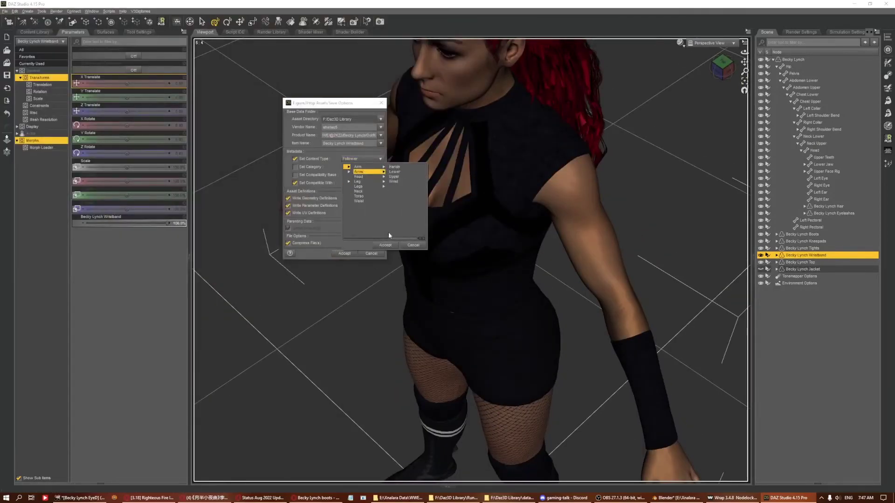
{"action": "left_click", "coordinate": [386, 245]}
Save the Becky Lynch Tights as a figure/prop asset with content type Wardrobe > Pant.
{"action": "left_click", "coordinate": [345, 253]}
{"action": "left_click", "coordinate": [801, 248]}
{"action": "left_click", "coordinate": [723, 66]}
{"action": "left_click", "coordinate": [5, 11]}
{"action": "left_click", "coordinate": [186, 220]}
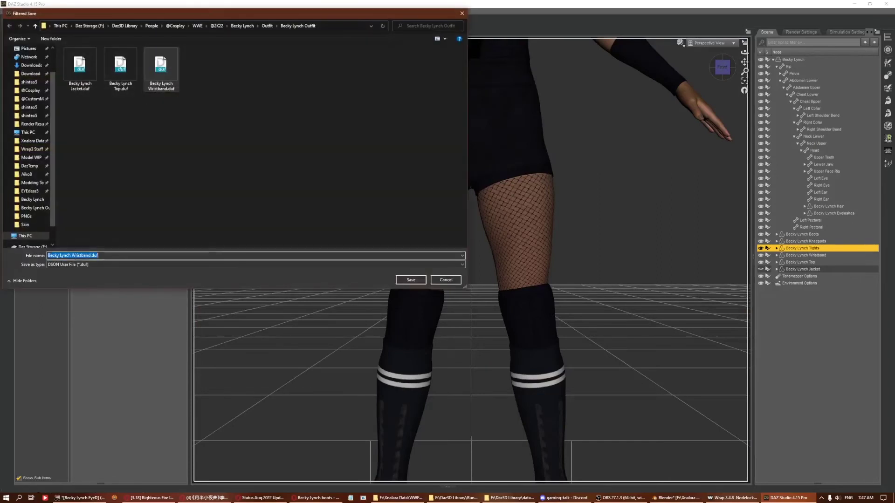
{"action": "key", "text": "Return"}
{"action": "left_click", "coordinate": [362, 158]}
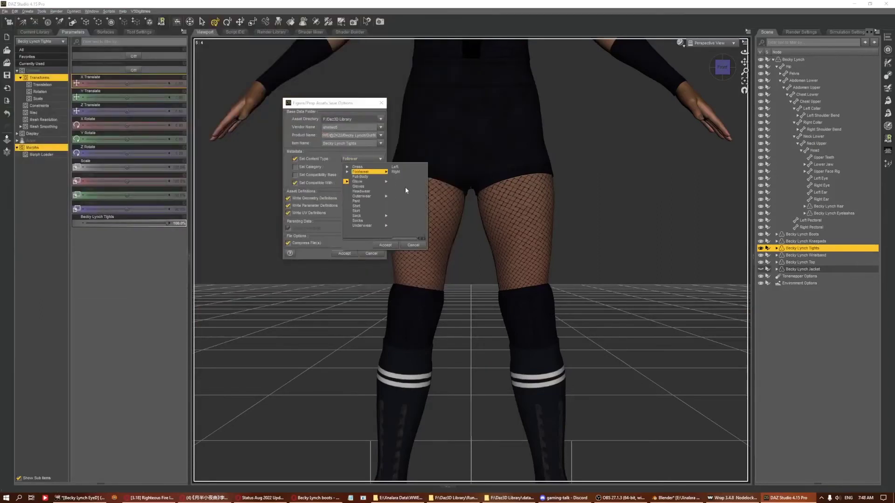
{"action": "left_click", "coordinate": [404, 186]}
{"action": "left_click", "coordinate": [364, 251]}
{"action": "key", "text": "alt+Tab"}
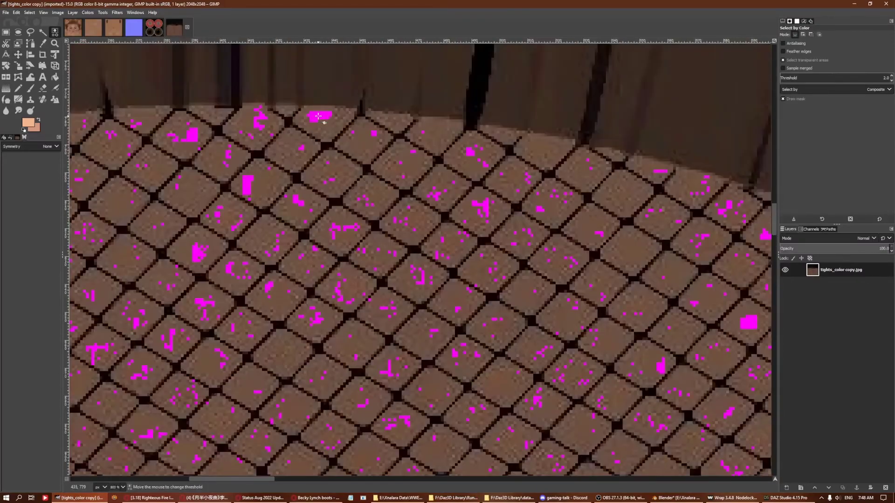
Widen the colour selection over the fabric and add a filled layer beneath the tights texture.
{"action": "left_click_drag", "start_coordinate": [319, 116], "coordinate": [453, 130]}
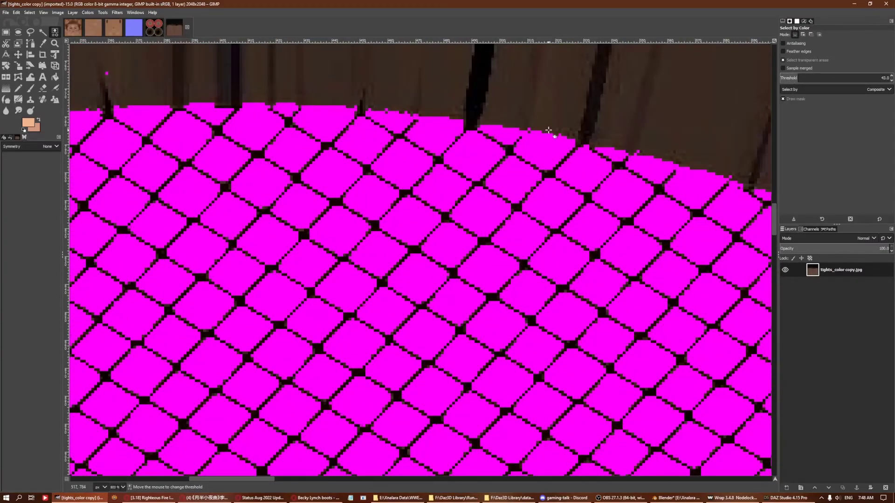
{"action": "right_click", "coordinate": [835, 280]}
{"action": "left_click", "coordinate": [837, 304]}
{"action": "key", "text": "Delete"}
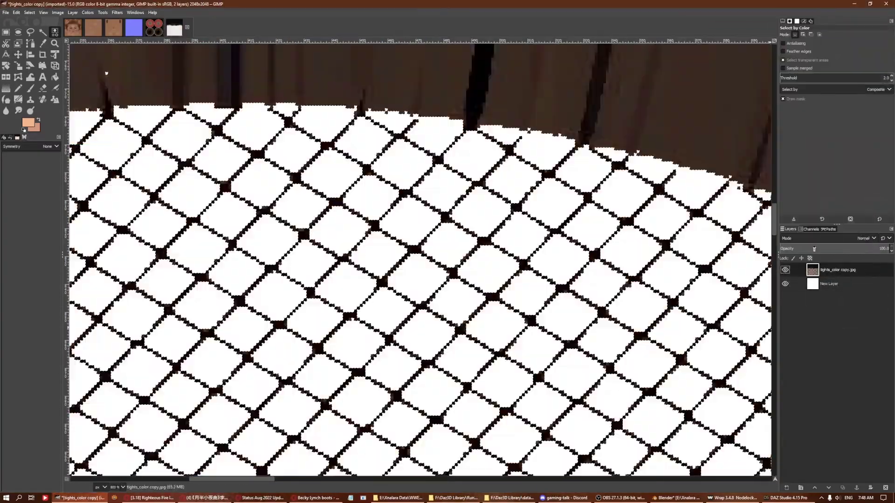
{"action": "right_click", "coordinate": [820, 284]}
{"action": "left_click", "coordinate": [87, 13]}
{"action": "left_click", "coordinate": [95, 108]}
{"action": "key", "text": "1"}
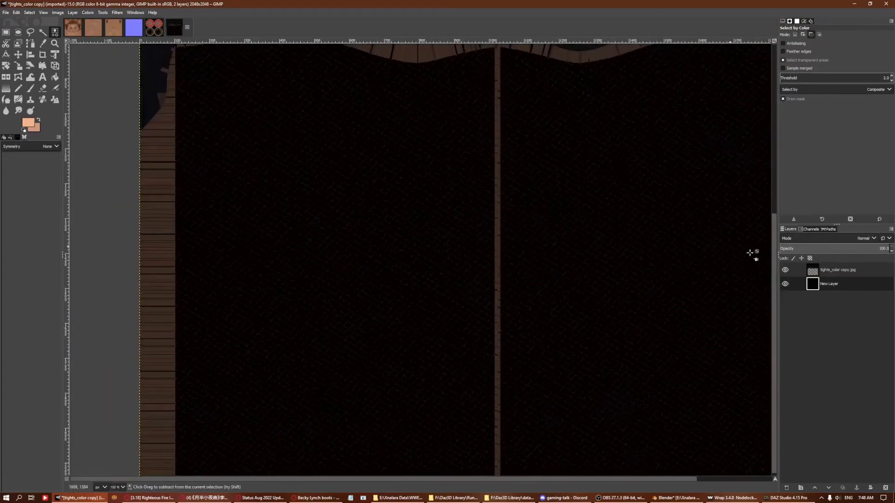
Invert the texture, make it pure black and white, and export it as tights_Trans.jpg.
{"action": "left_click", "coordinate": [837, 270]}
{"action": "left_click", "coordinate": [5, 12]}
{"action": "left_click", "coordinate": [100, 191]}
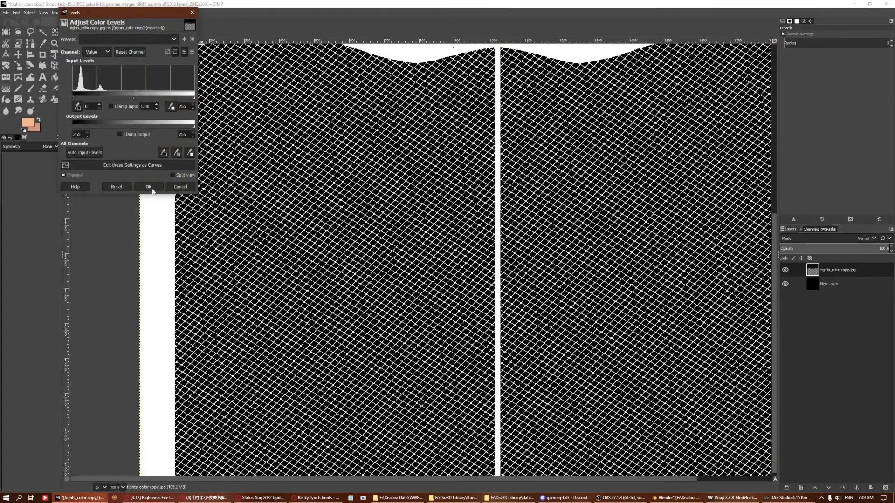
{"action": "left_click", "coordinate": [145, 185]}
{"action": "key", "text": "shift+ctrl+j"}
{"action": "key", "text": "shift+ctrl+e"}
{"action": "key", "text": "BackSpace"}
{"action": "key", "text": "BackSpace"}
{"action": "key", "text": "BackSpace"}
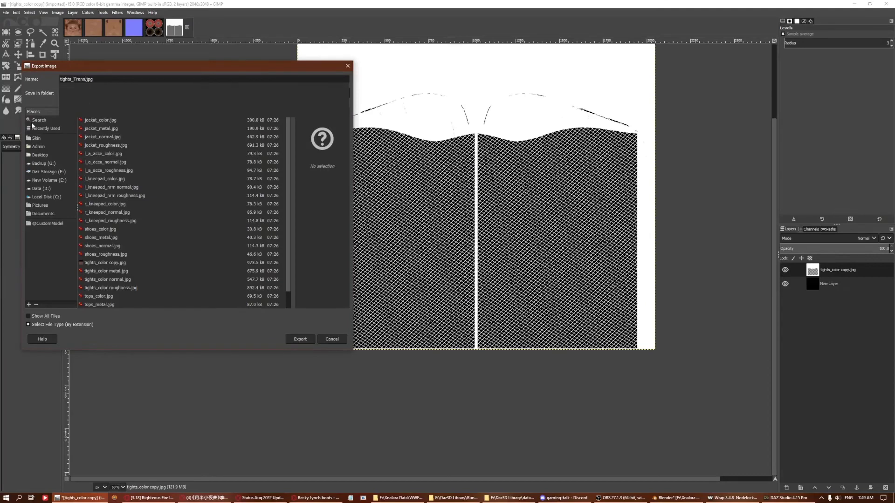
{"action": "key", "text": "Return"}
{"action": "key", "text": "alt+Tab"}
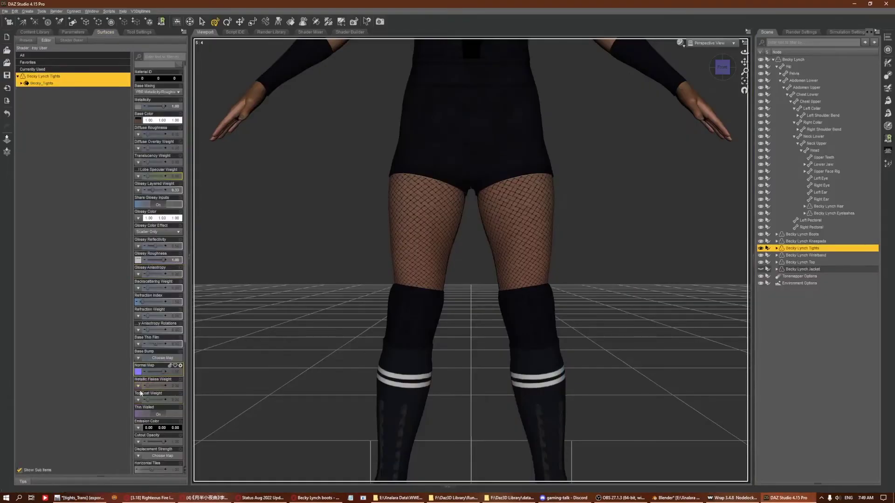
Load tights_Trans.jpg as the tights' cutout opacity map and frame the whole figure in DAZ Studio.
{"action": "left_click", "coordinate": [137, 441]}
{"action": "left_click", "coordinate": [154, 89]}
{"action": "double_click", "coordinate": [544, 165]}
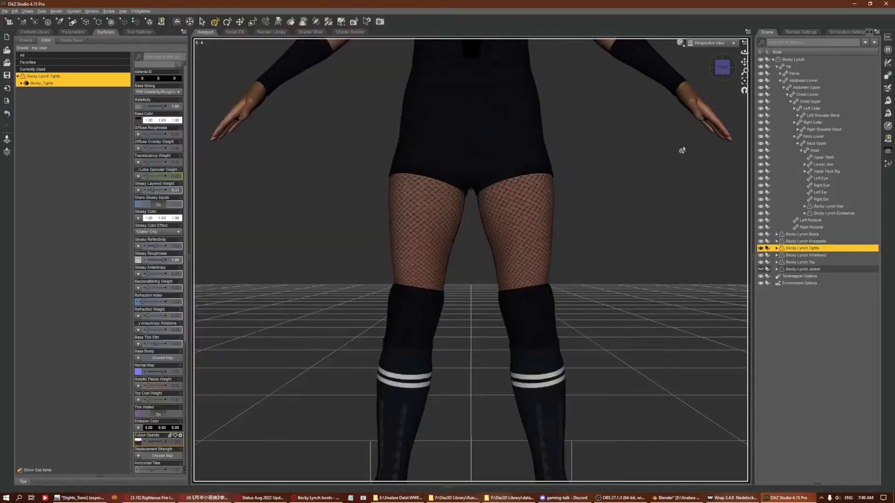
{"action": "scroll", "coordinate": [682, 150], "scroll_direction": "up", "scroll_amount": 3}
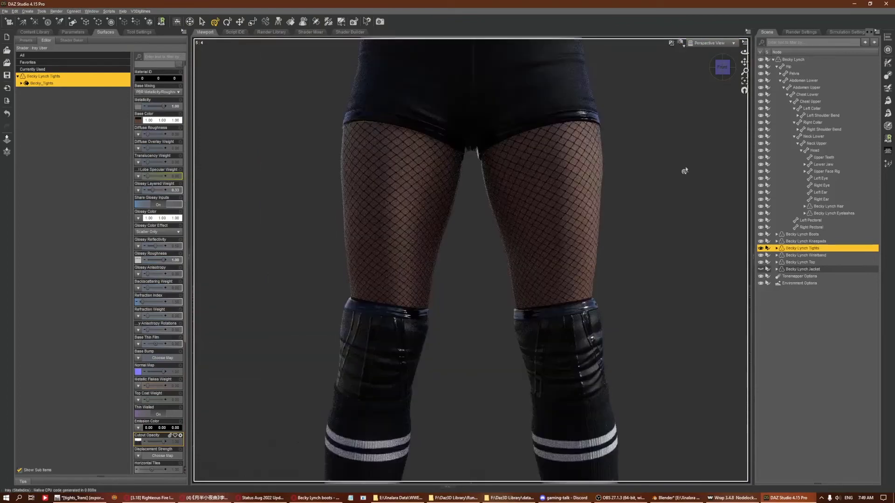
{"action": "left_click", "coordinate": [138, 455]}
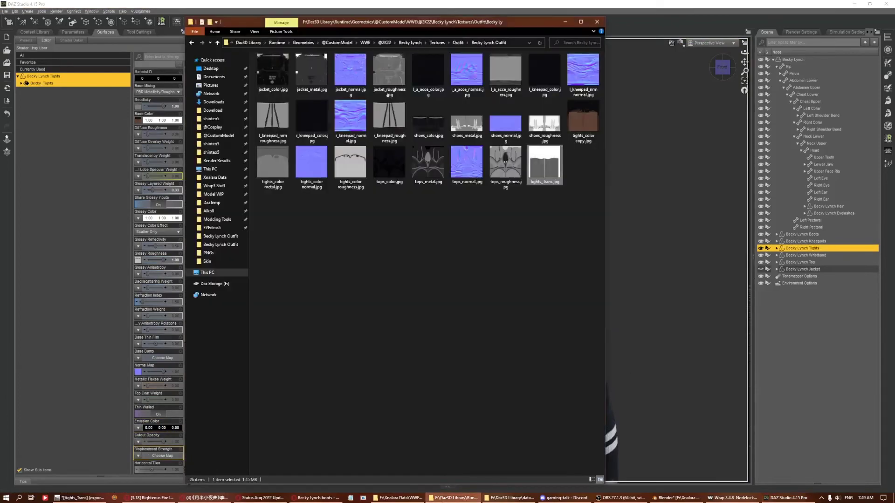
{"action": "left_click", "coordinate": [599, 3]}
{"action": "key", "text": "ctrl+f"}
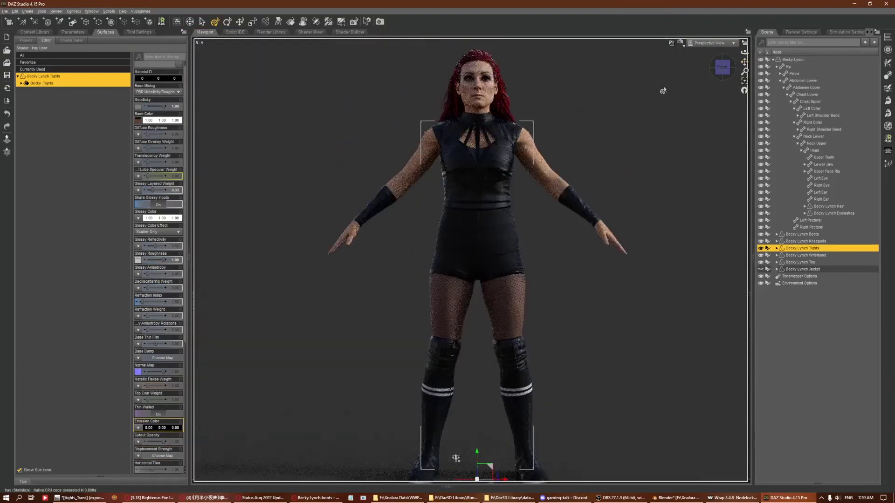
{"action": "key", "text": "alt+Tab"}
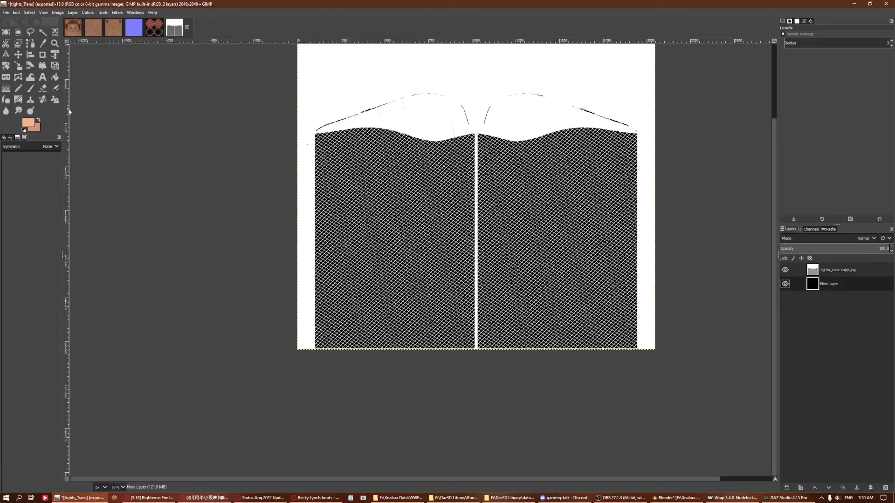
Fill the black layer with dark grey, overwrite tights_Trans.jpg and check the tights in DAZ Studio.
{"action": "left_click", "coordinate": [55, 77]}
{"action": "left_click", "coordinate": [28, 122]}
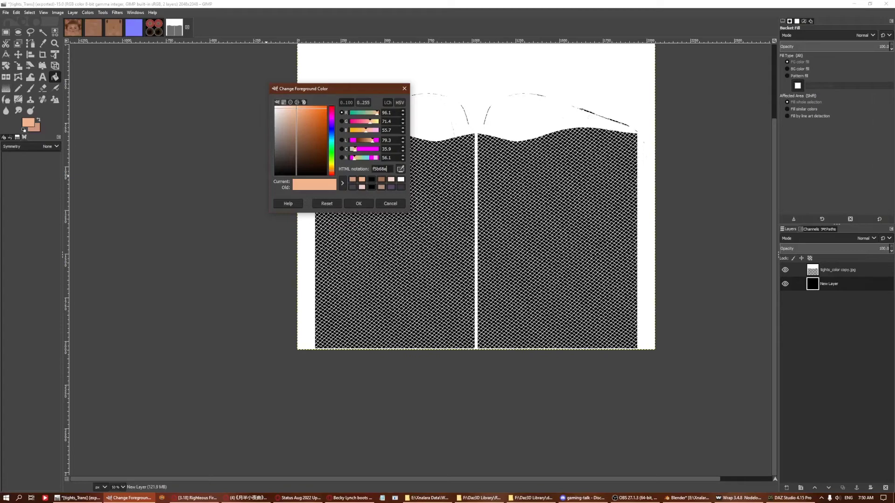
{"action": "key", "text": "Return"}
{"action": "left_click", "coordinate": [547, 311]}
{"action": "key", "text": "ctrl+e"}
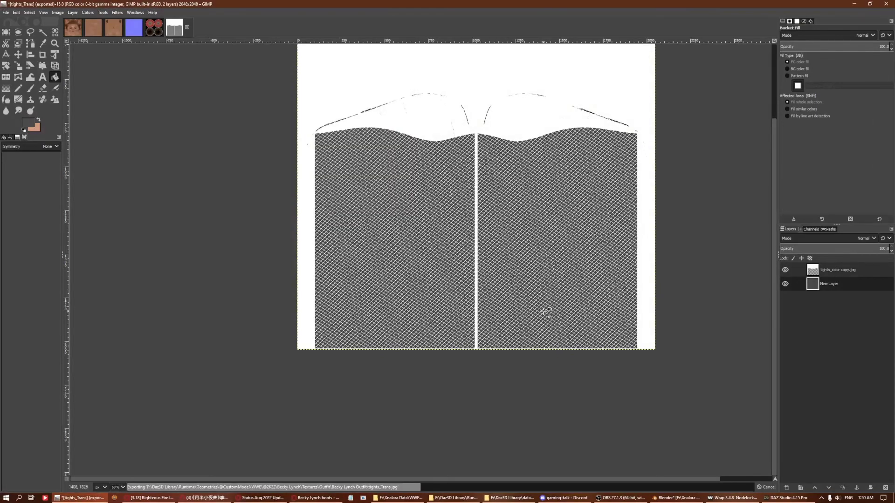
{"action": "key", "text": "alt+Tab"}
{"action": "left_click", "coordinate": [79, 497]}
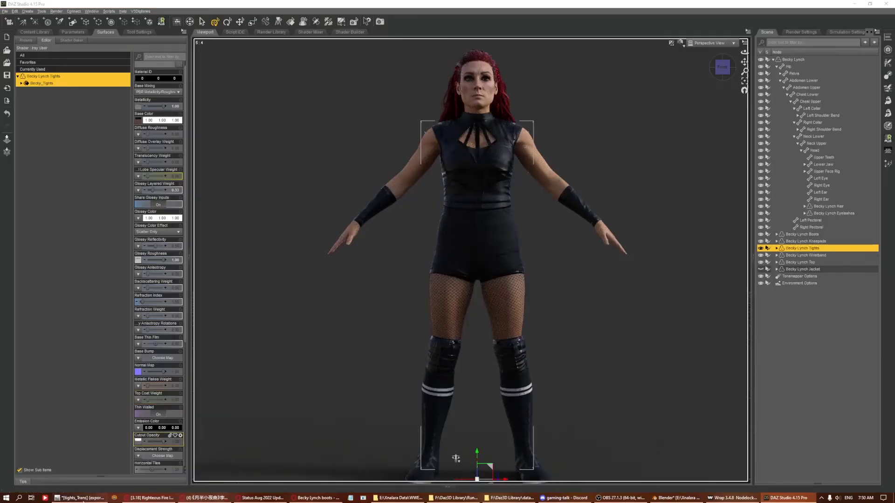
Refill the layer with lighter grey, re-export, and reload it as the tights' cutout opacity map.
{"action": "left_click", "coordinate": [28, 122]}
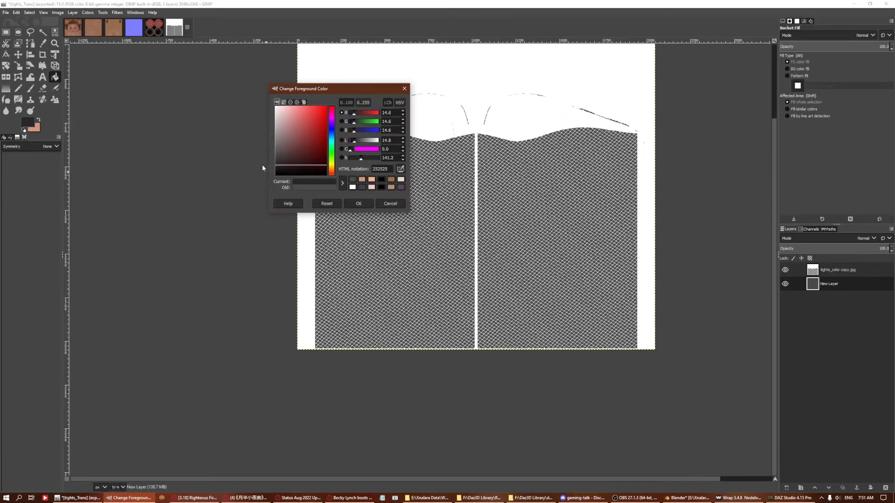
{"action": "key", "text": "Escape"}
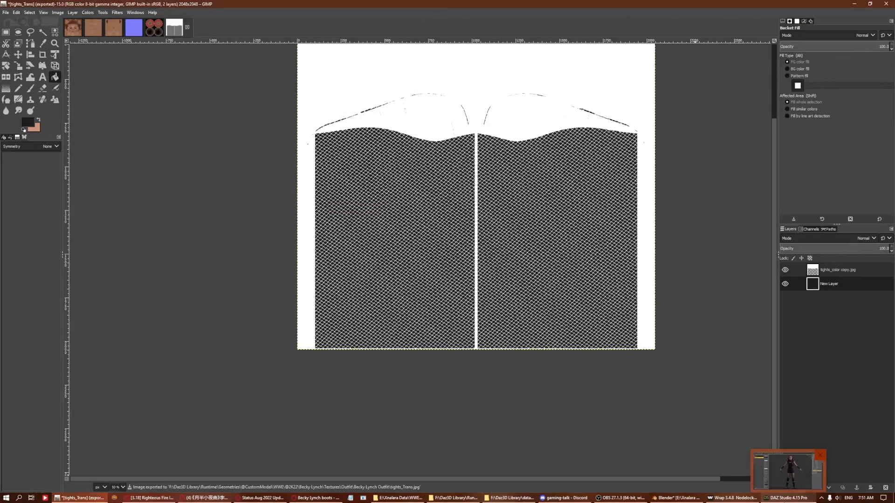
{"action": "left_click", "coordinate": [787, 497]}
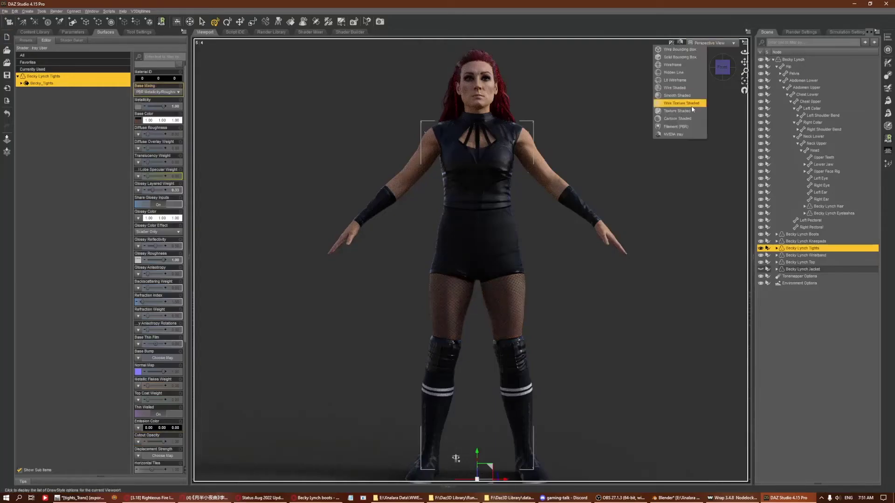
{"action": "left_click", "coordinate": [689, 111]}
{"action": "key", "text": "alt+Tab"}
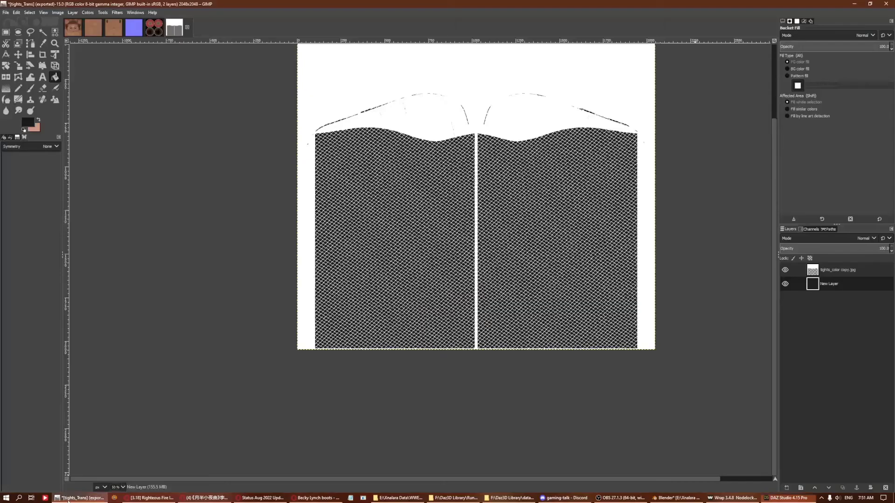
{"action": "left_click", "coordinate": [27, 122]}
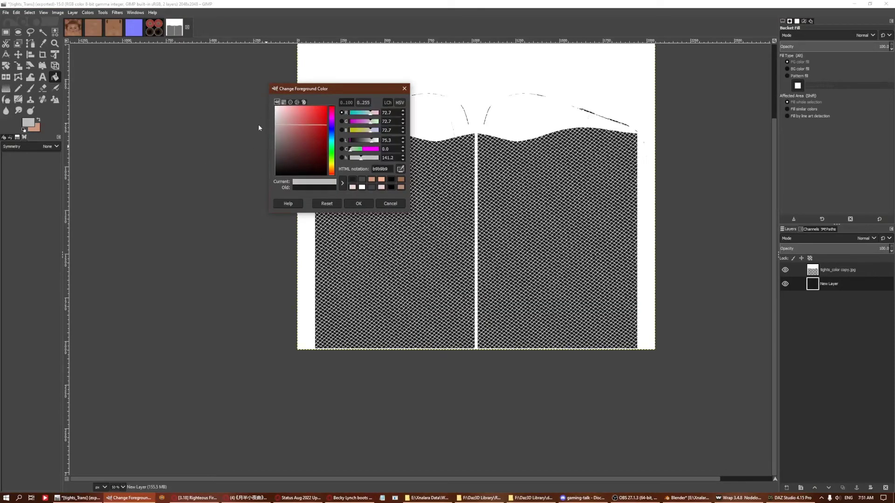
{"action": "left_click", "coordinate": [359, 203]}
{"action": "key", "text": "alt+Tab"}
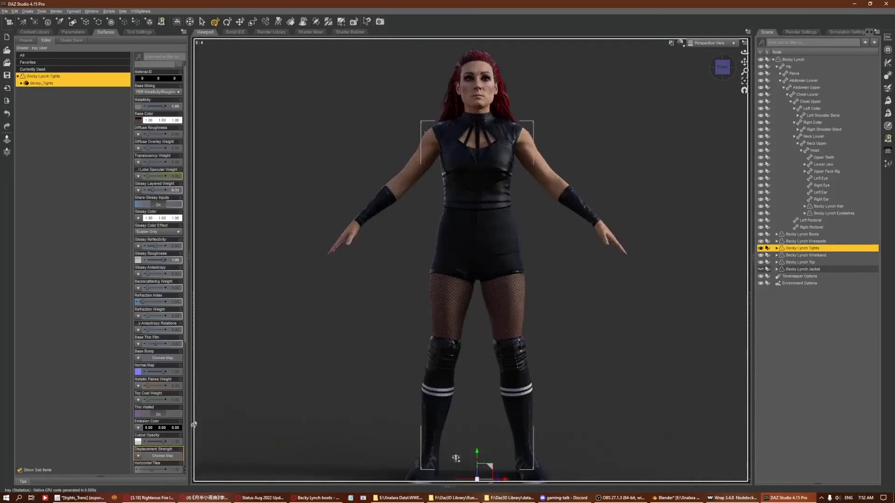
{"action": "left_click", "coordinate": [138, 442]}
{"action": "left_click", "coordinate": [164, 89]}
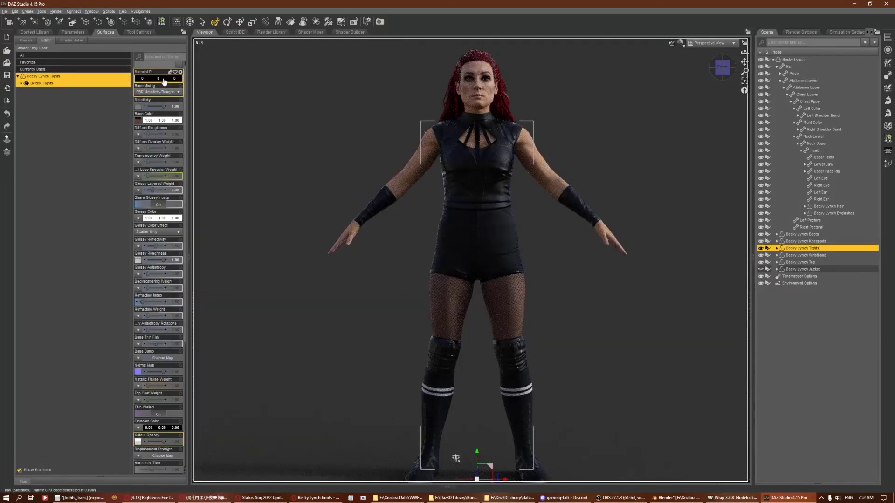
Save the tights as a wardrobe asset and the Becky Lynch Kneepads as a figure/prop asset.
{"action": "scroll", "coordinate": [456, 458], "scroll_direction": "up", "scroll_amount": 5}
{"action": "left_click", "coordinate": [5, 11]}
{"action": "left_click", "coordinate": [134, 73]}
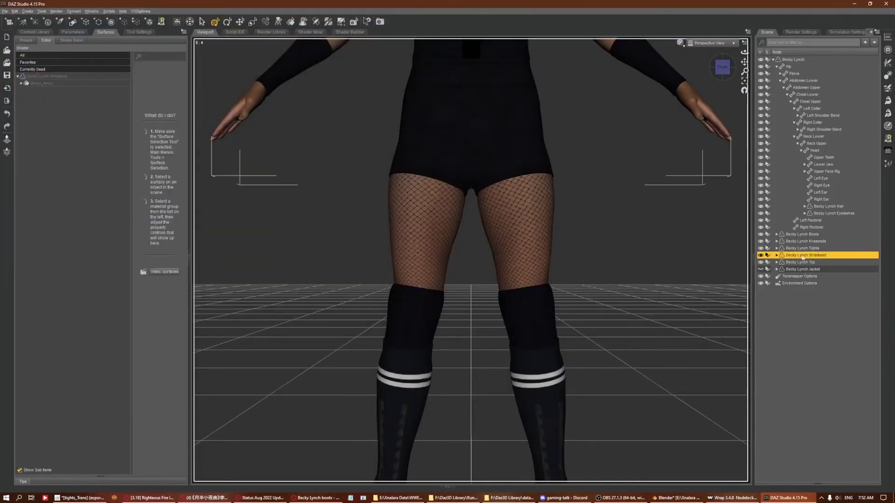
{"action": "left_click", "coordinate": [805, 241]}
{"action": "left_click", "coordinate": [5, 10]}
{"action": "left_click", "coordinate": [187, 222]}
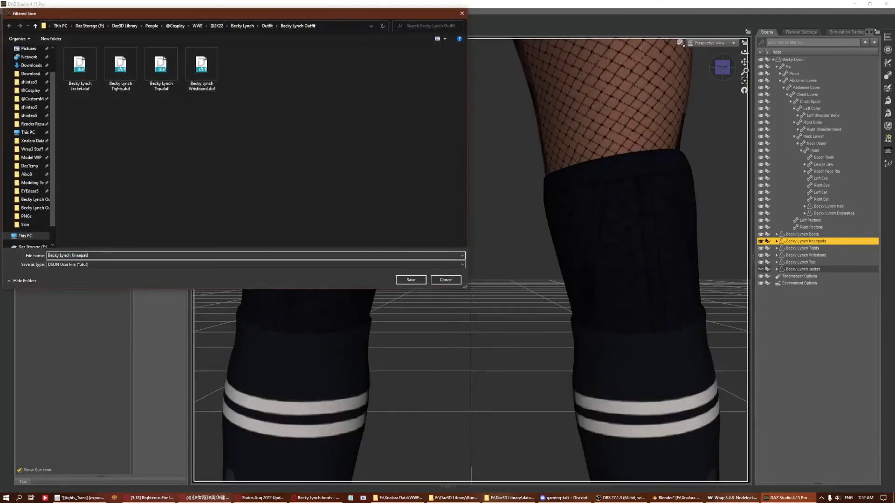
{"action": "key", "text": "Return"}
{"action": "left_click", "coordinate": [361, 159]}
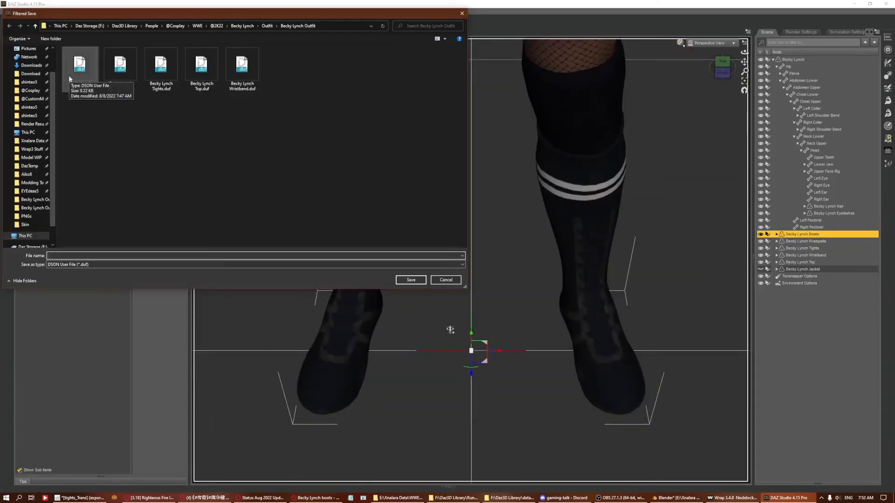
Save the Becky Lynch Boot as a Wardrobe > Footwear asset.
{"action": "type", "text": "oot"}
{"action": "key", "text": "Return"}
{"action": "left_click", "coordinate": [362, 159]}
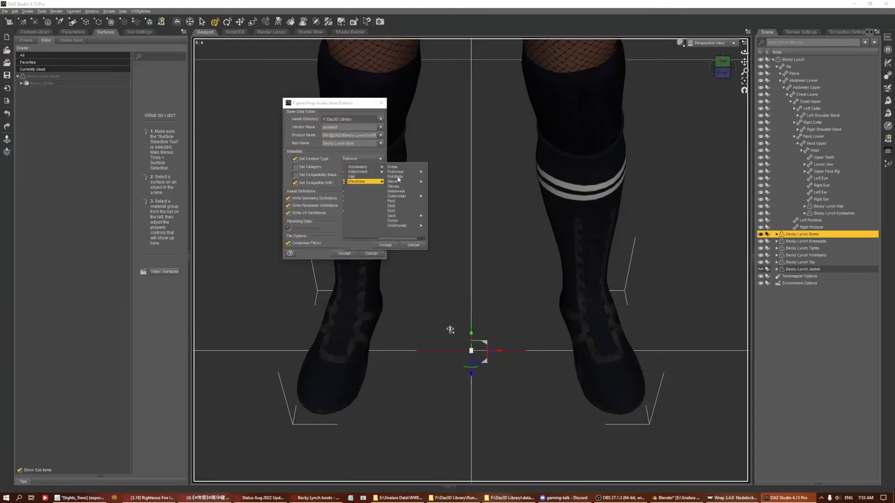
{"action": "left_click", "coordinate": [401, 184]}
{"action": "left_click", "coordinate": [348, 256]}
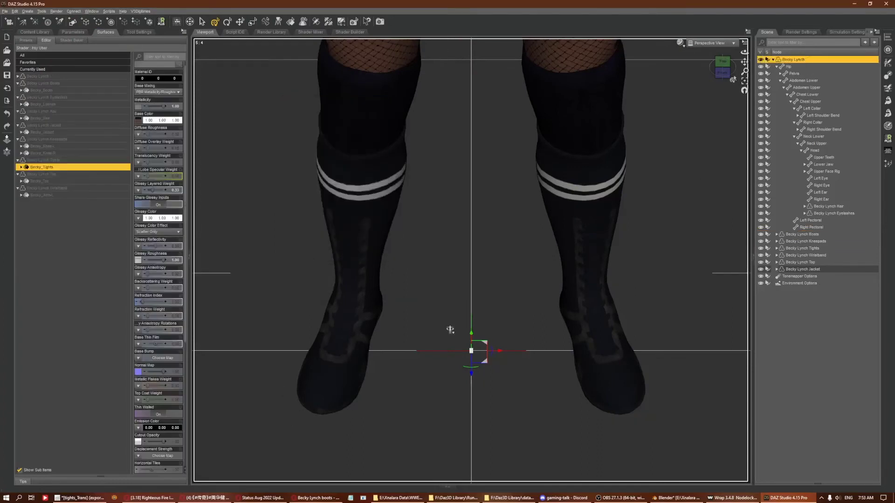
{"action": "left_click", "coordinate": [5, 11]}
{"action": "left_click", "coordinate": [92, 70]}
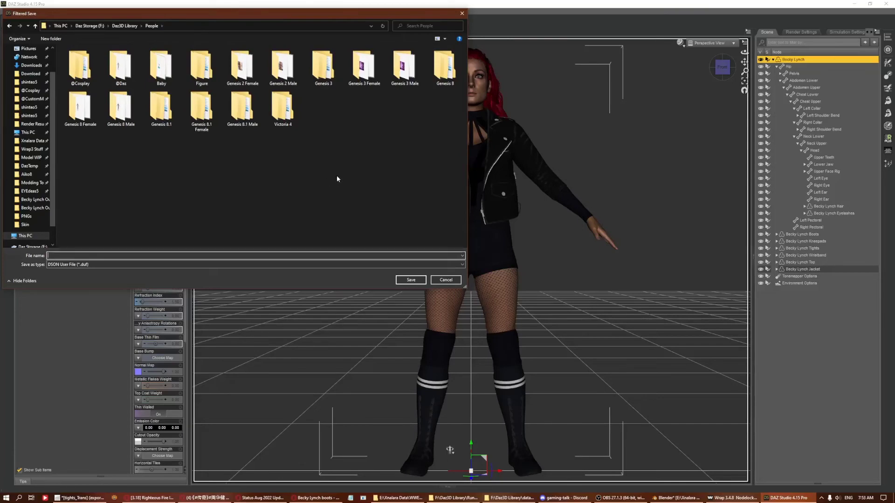
{"action": "double_click", "coordinate": [76, 76]}
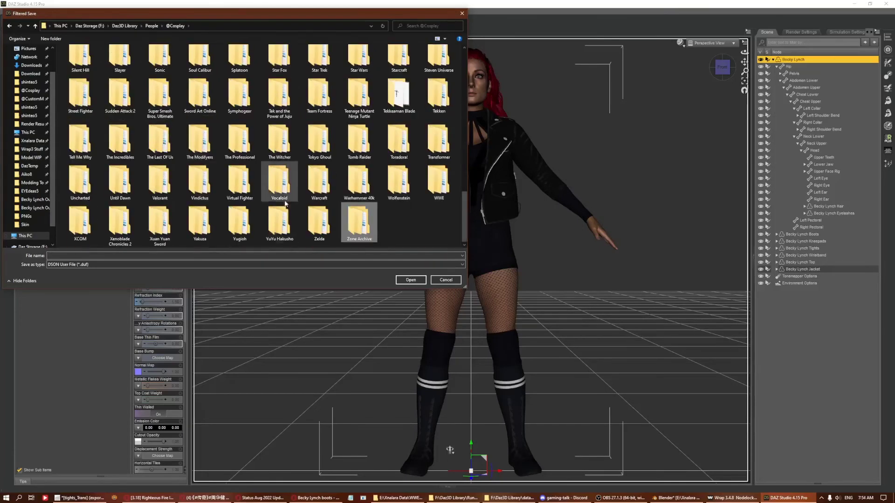
{"action": "type", "text": "Becky Lynch Outfit"}
{"action": "key", "text": "Return"}
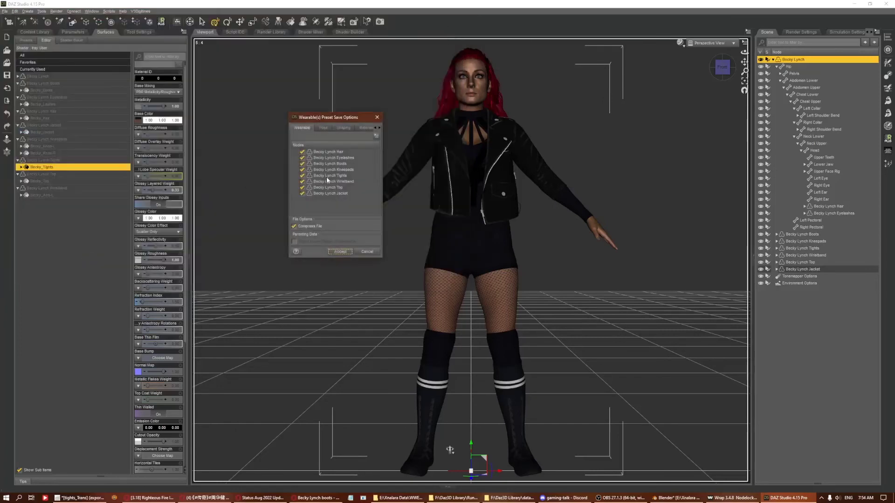
{"action": "key", "text": "Return"}
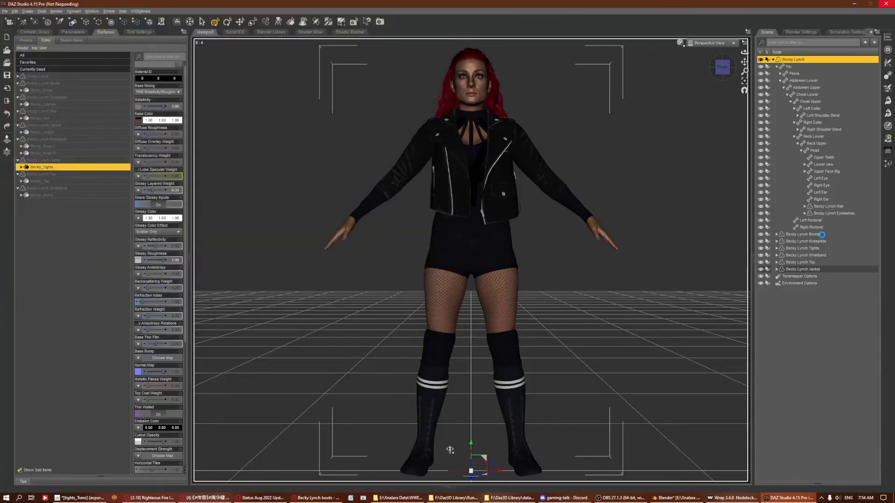
Delete all the clothing items from the figure, leaving only hair and eyelashes.
{"action": "left_click", "coordinate": [821, 235]}
{"action": "left_click", "coordinate": [802, 269], "text": "shift"}
{"action": "key", "text": "Delete"}
{"action": "left_click", "coordinate": [815, 150]}
{"action": "key", "text": "ctrl+f"}
{"action": "left_click", "coordinate": [4, 11]}
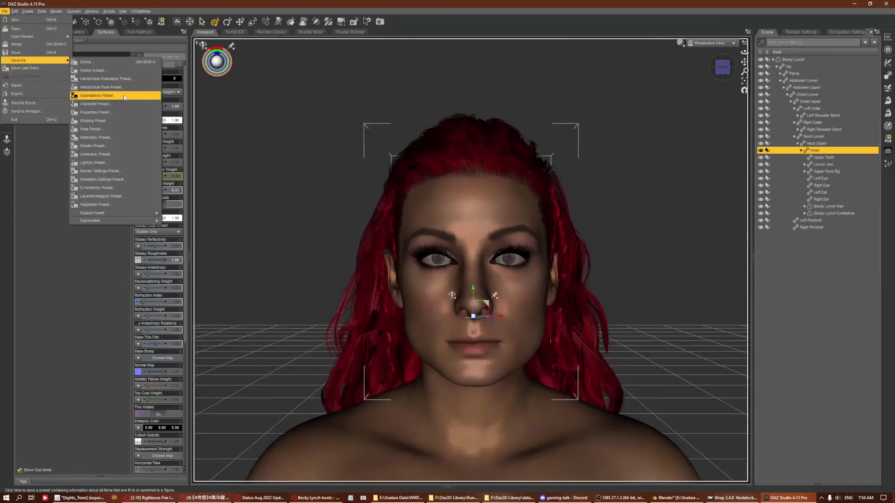
{"action": "key", "text": "Escape"}
Save the figure's hair and eyelashes as a wearables preset in the new Character folder.
{"action": "left_click", "coordinate": [793, 60]}
{"action": "left_click", "coordinate": [5, 11]}
{"action": "left_click", "coordinate": [97, 95]}
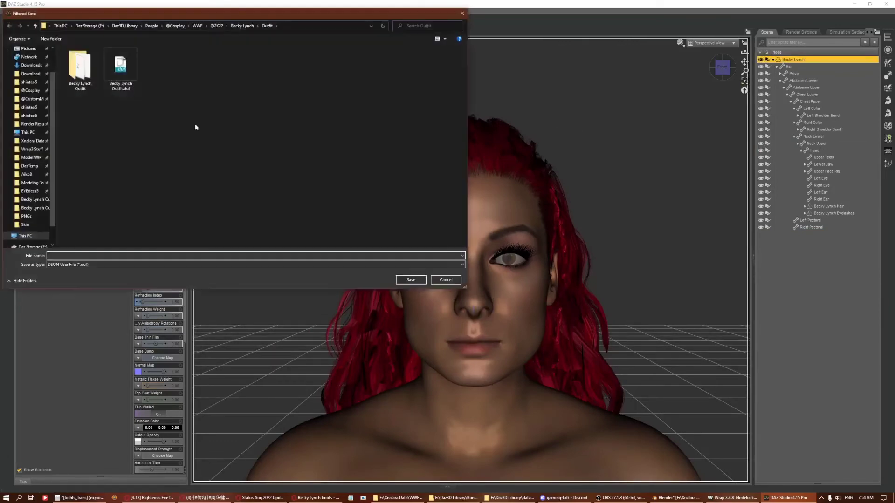
{"action": "double_click", "coordinate": [120, 65]}
{"action": "type", "text": "Becky Lynch Wear"}
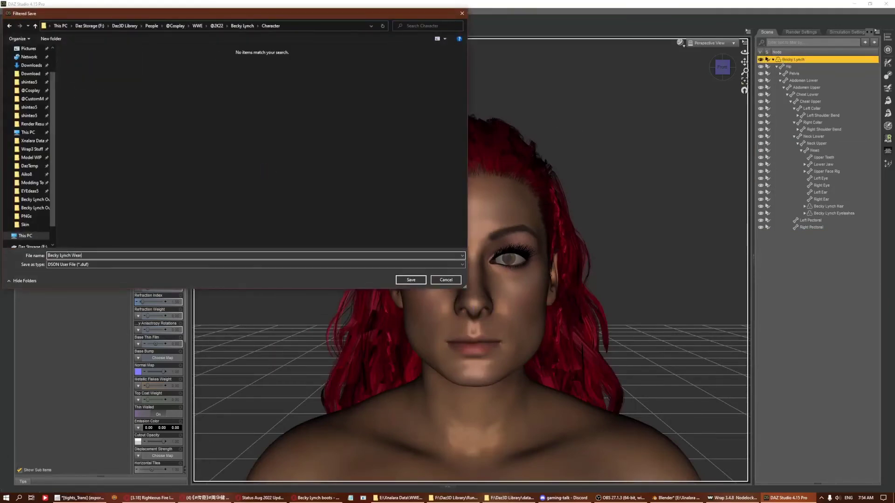
{"action": "key", "text": "Return"}
{"action": "left_click", "coordinate": [346, 259]}
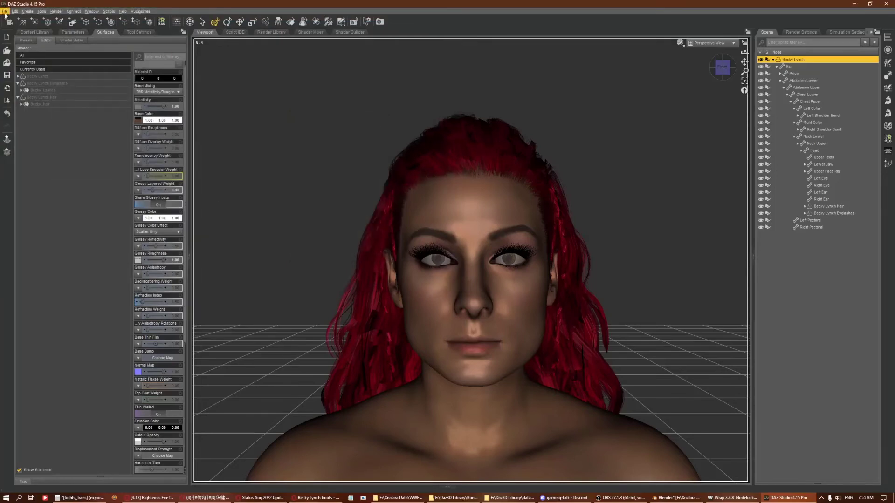
Save a shaping preset for the Becky Lynch figure.
{"action": "left_click", "coordinate": [4, 12]}
{"action": "left_click", "coordinate": [186, 226]}
{"action": "type", "text": "Becky Lynch Shape Pres"}
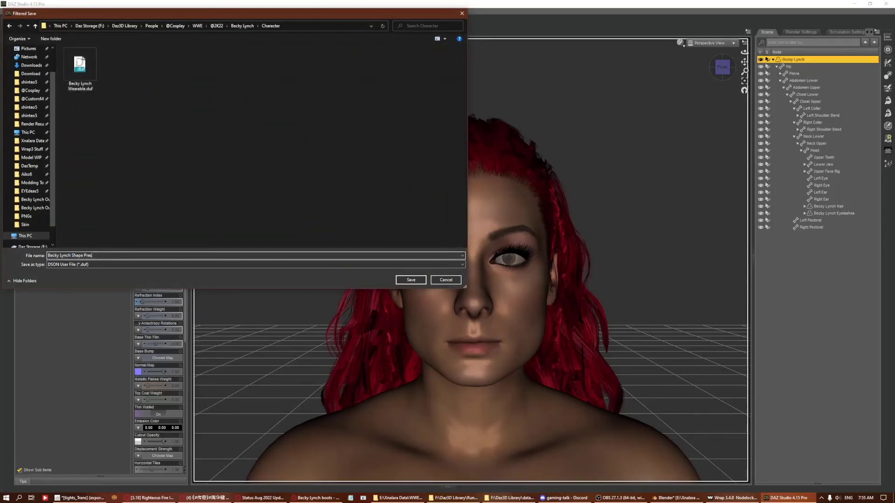
{"action": "key", "text": "Return"}
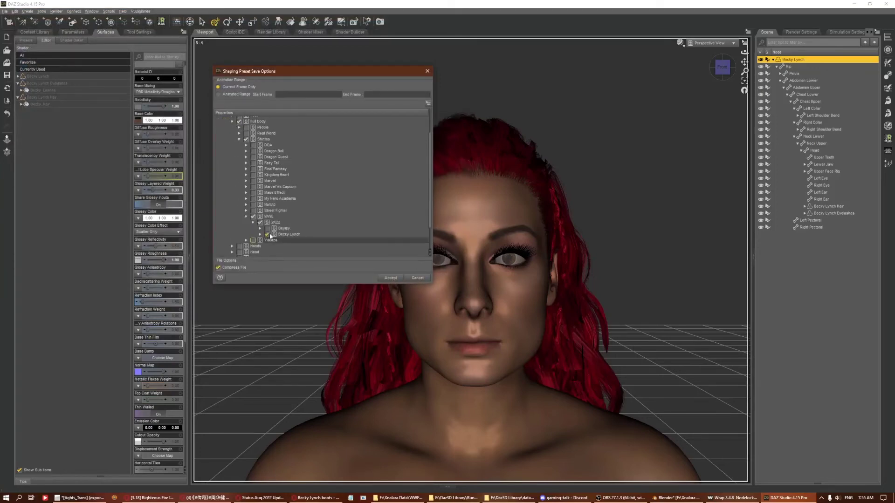
{"action": "left_click", "coordinate": [390, 278]}
Save a materials preset into the Becky Lynch character folder.
{"action": "left_click", "coordinate": [4, 12]}
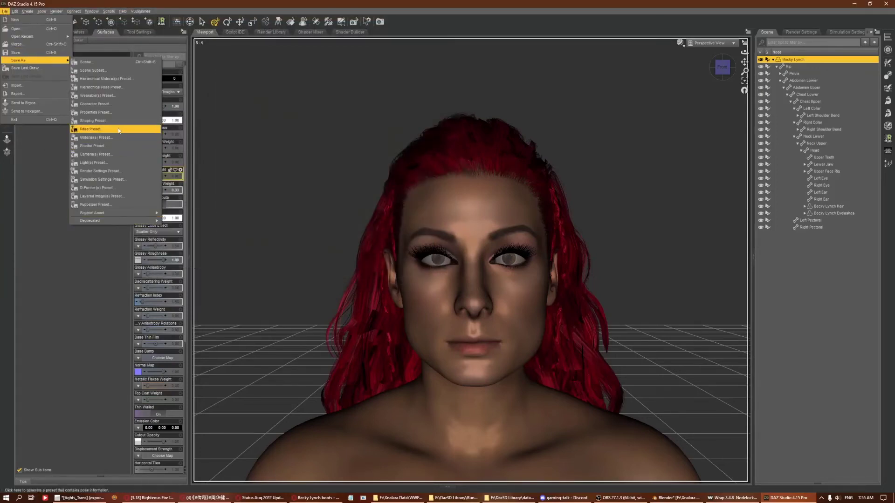
{"action": "mouse_move", "coordinate": [92, 212]}
{"action": "left_click", "coordinate": [180, 223]}
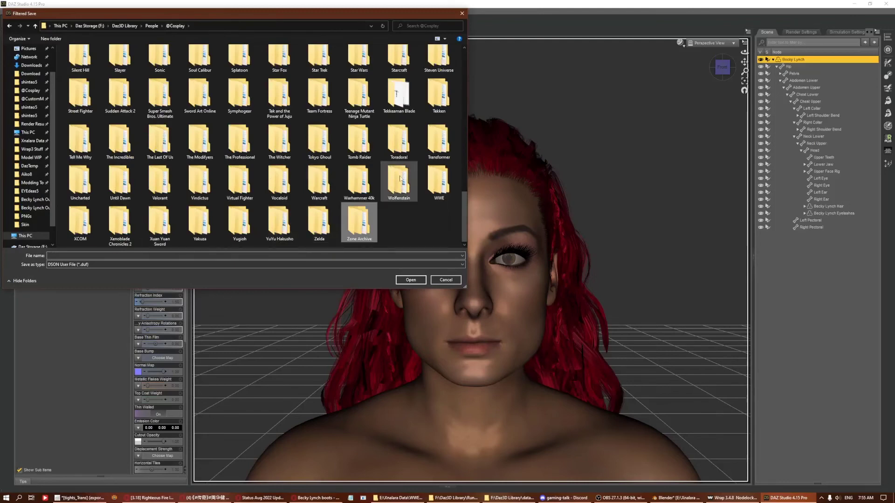
{"action": "double_click", "coordinate": [438, 181]}
{"action": "double_click", "coordinate": [80, 58]}
{"action": "key", "text": "Return"}
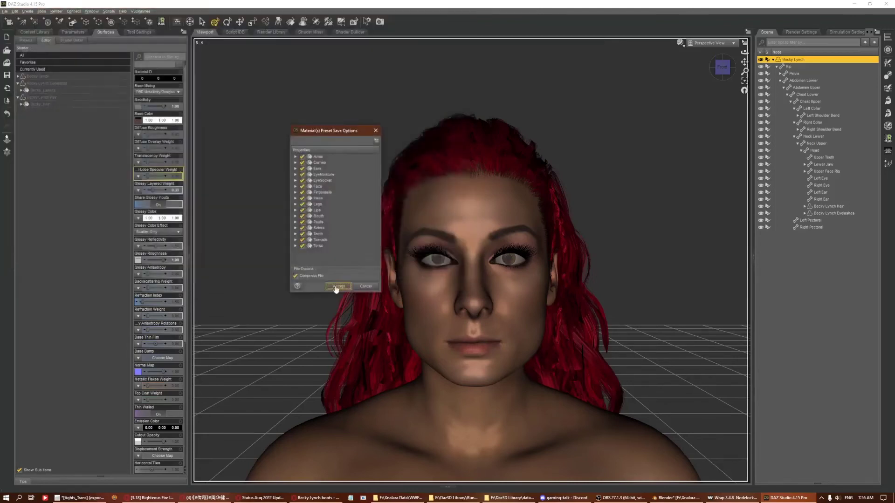
{"action": "left_click", "coordinate": [337, 287]}
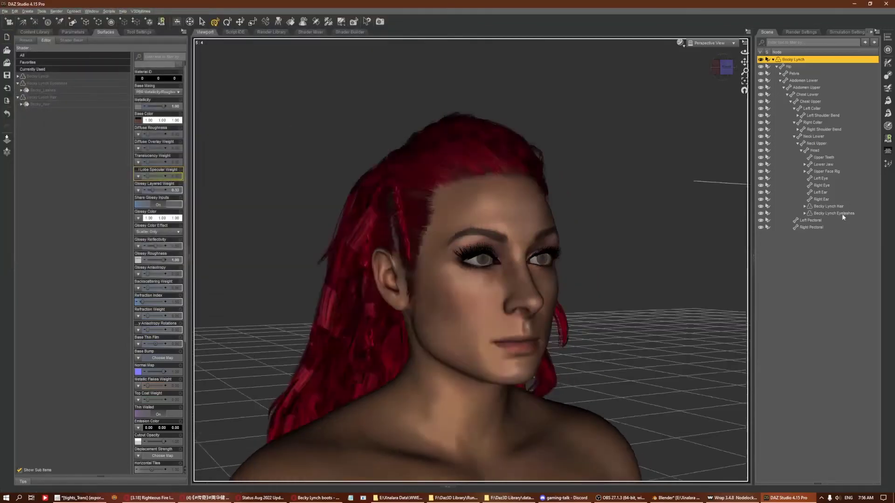
Save Becky Lynch Hair as a figure/prop asset in a new Hair folder.
{"action": "left_click", "coordinate": [5, 11]}
{"action": "left_click", "coordinate": [116, 213]}
{"action": "type", "text": "Hai"}
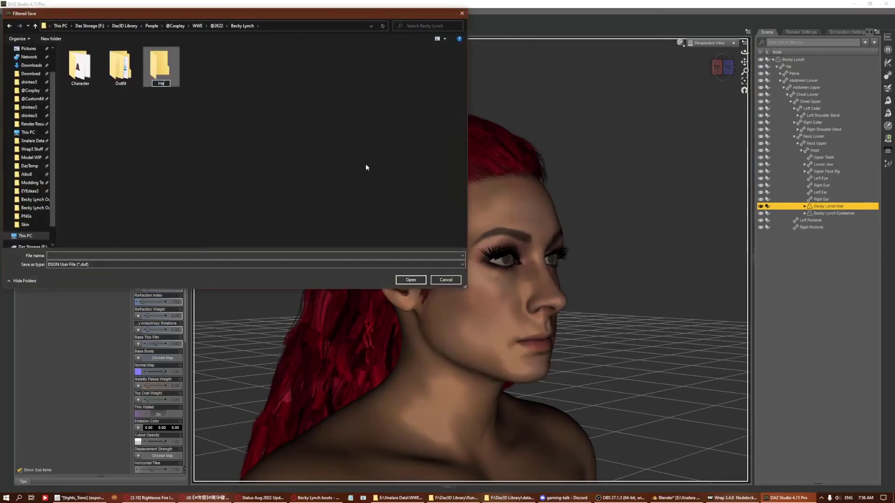
{"action": "key", "text": "Return"}
{"action": "key", "text": "Return"}
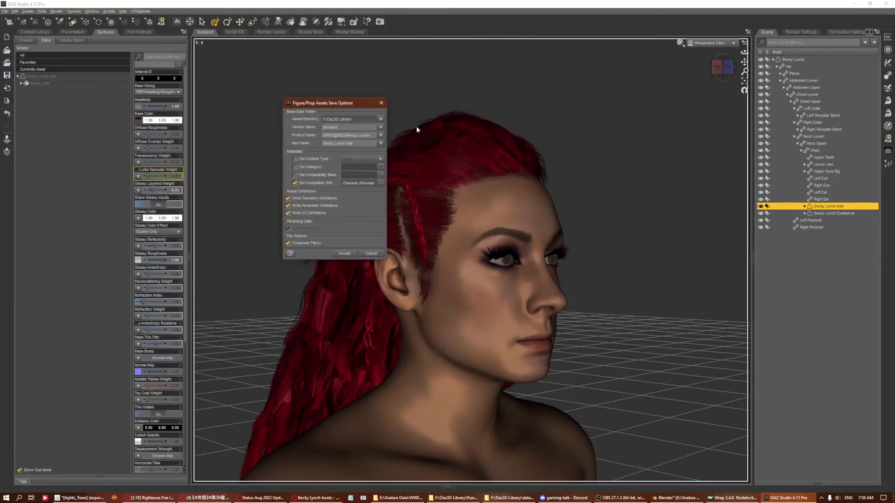
{"action": "left_click", "coordinate": [340, 254]}
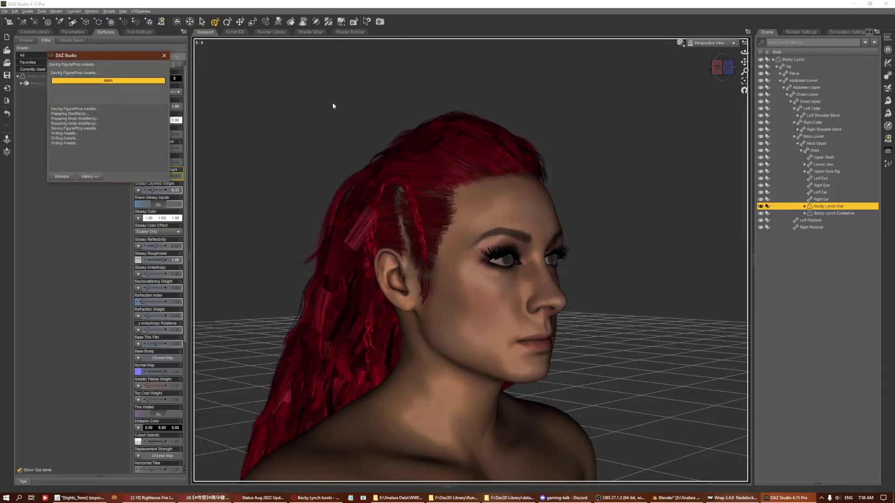
{"action": "key", "text": "Return"}
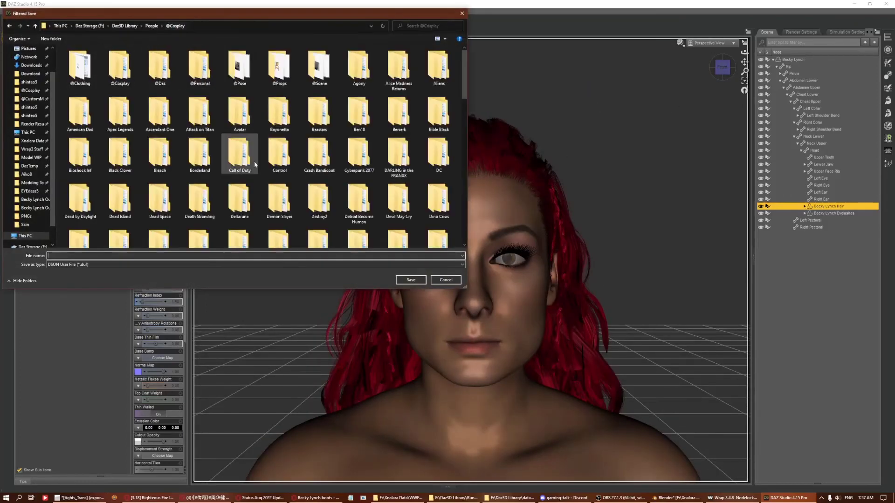
{"action": "double_click", "coordinate": [81, 70]}
{"action": "type", "text": "Becky Lynch"}
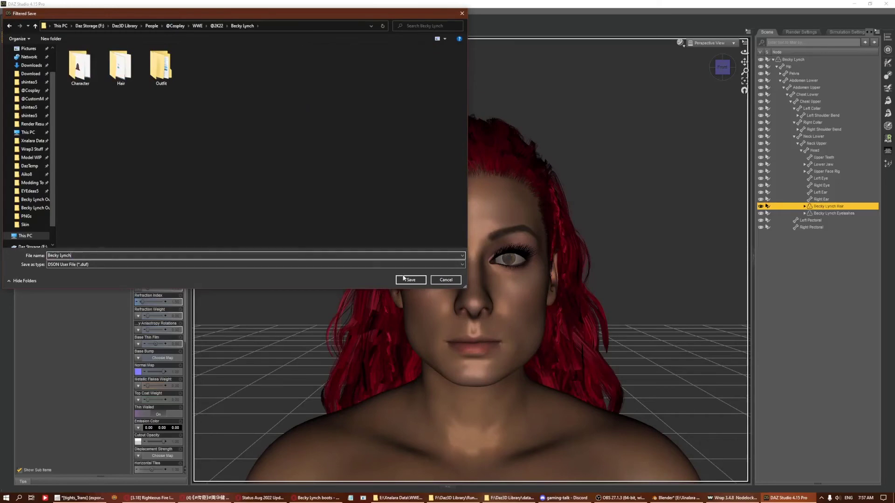
{"action": "left_click", "coordinate": [403, 278]}
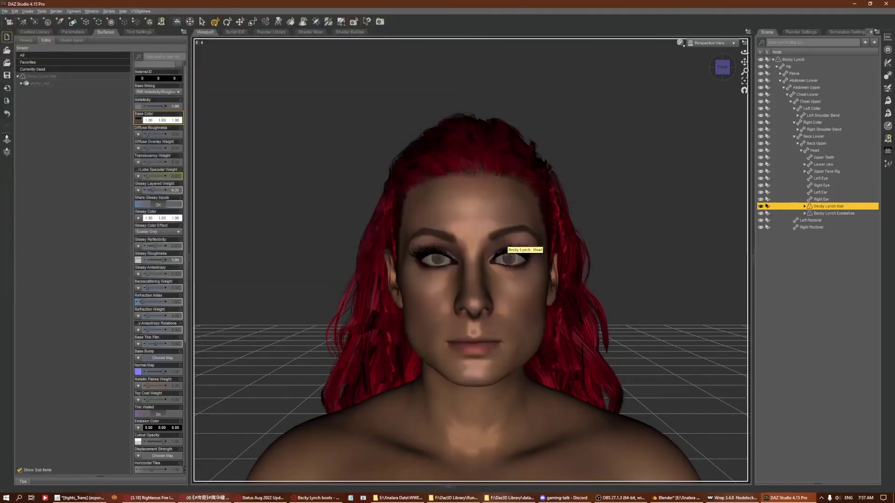
{"action": "left_click", "coordinate": [35, 32]}
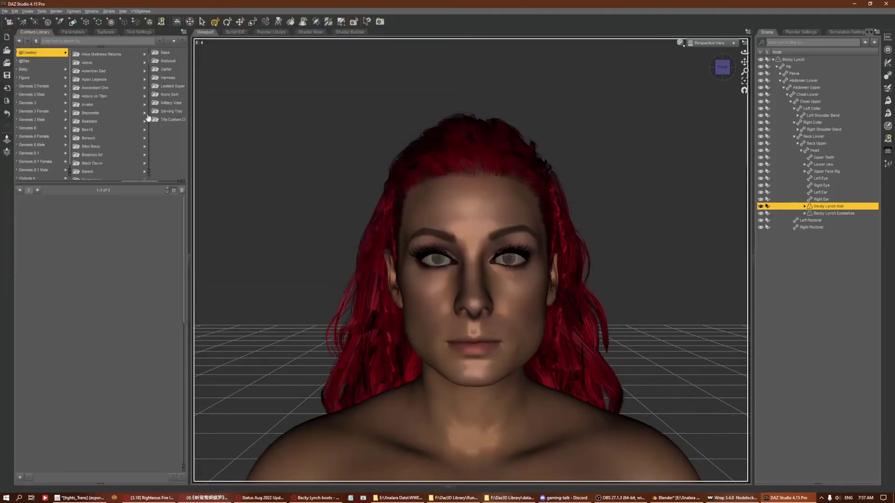
{"action": "left_click", "coordinate": [95, 108]}
{"action": "left_click", "coordinate": [136, 52]}
{"action": "left_click", "coordinate": [75, 61]}
{"action": "left_click", "coordinate": [119, 69]}
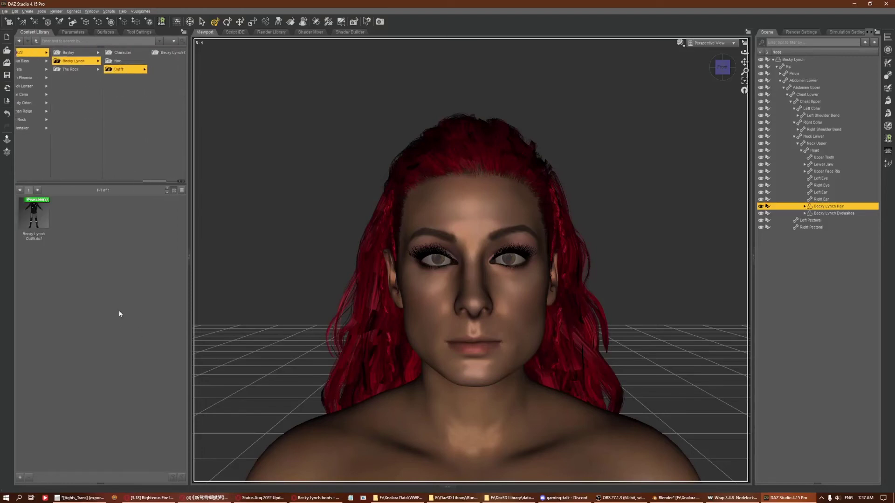
{"action": "double_click", "coordinate": [34, 215]}
Save the Becky Lynch Boots as a Figure/Prop support asset.
{"action": "right_click", "coordinate": [74, 61]}
{"action": "left_click", "coordinate": [45, 100]}
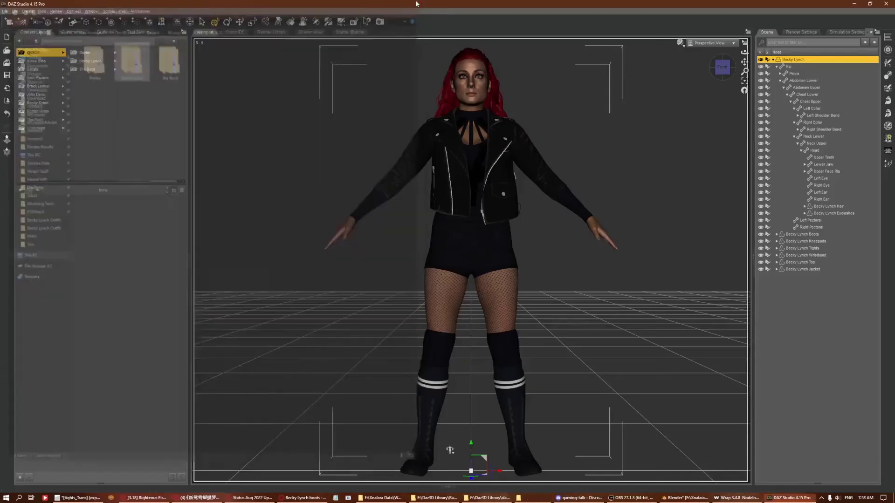
{"action": "left_click", "coordinate": [801, 234]}
{"action": "left_click", "coordinate": [5, 11]}
{"action": "left_click", "coordinate": [186, 220]}
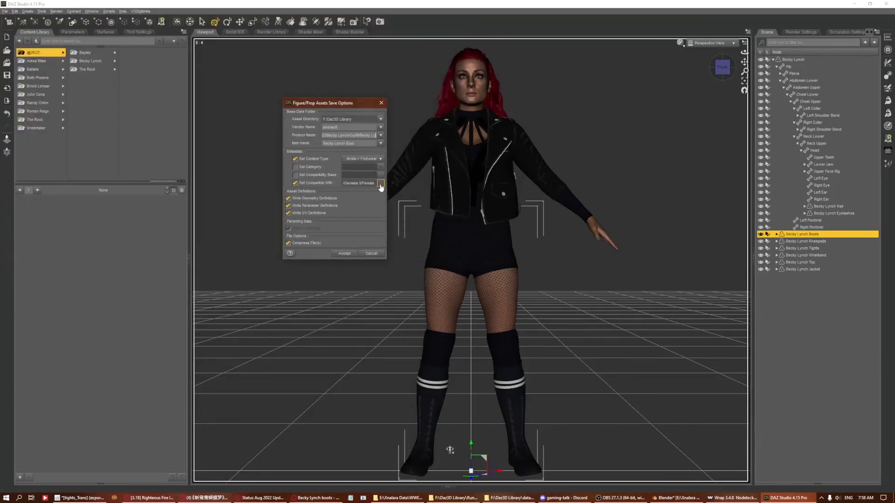
{"action": "left_click", "coordinate": [344, 254]}
{"action": "left_click", "coordinate": [805, 241]}
Save the Becky Lynch Kneepads and Tights as Figure/Prop assets.
{"action": "left_click", "coordinate": [4, 11]}
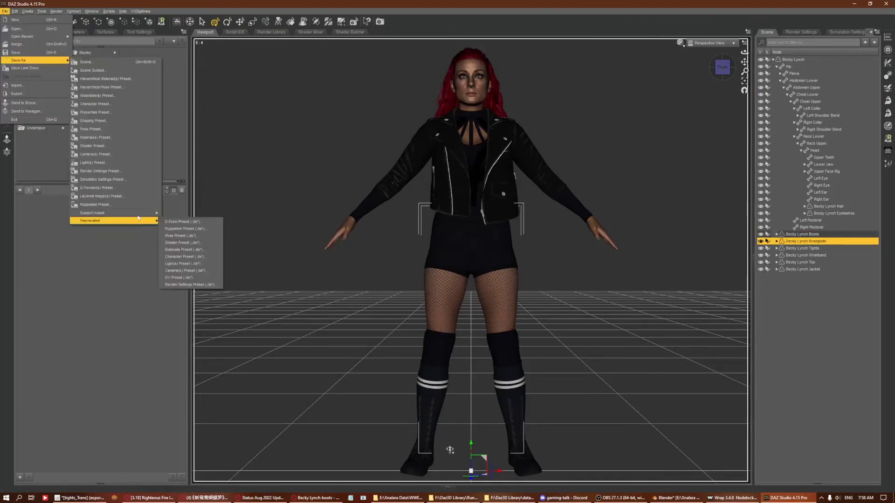
{"action": "left_click", "coordinate": [410, 278]}
{"action": "left_click", "coordinate": [343, 253]}
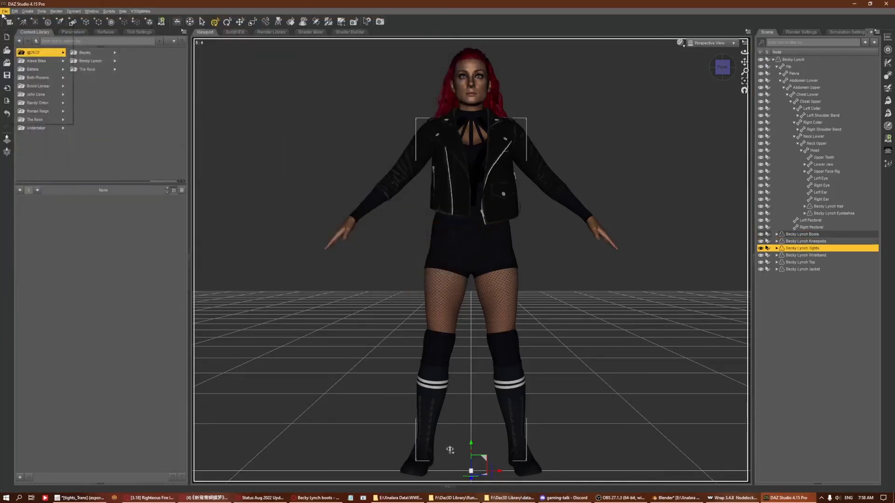
{"action": "left_click", "coordinate": [802, 248]}
{"action": "left_click", "coordinate": [4, 11]}
{"action": "left_click", "coordinate": [174, 220]}
{"action": "left_click", "coordinate": [344, 253]}
Save the Becky Lynch Wristband and Top as Figure/Prop assets, overwriting the existing Top.
{"action": "left_click", "coordinate": [805, 255]}
{"action": "left_click", "coordinate": [5, 11]}
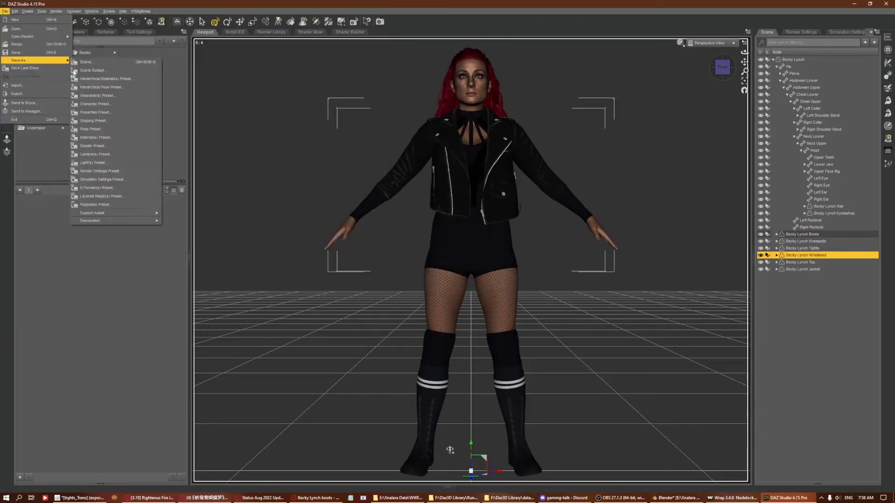
{"action": "left_click", "coordinate": [174, 220]}
{"action": "left_click", "coordinate": [410, 278]}
{"action": "left_click", "coordinate": [344, 251]}
{"action": "left_click", "coordinate": [800, 262]}
{"action": "left_click", "coordinate": [5, 11]}
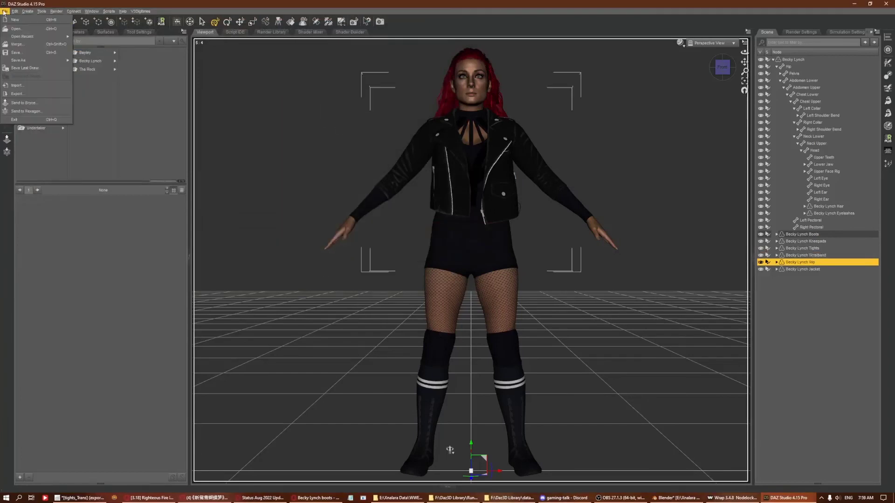
{"action": "left_click", "coordinate": [174, 220]}
{"action": "left_click", "coordinate": [410, 278]}
{"action": "left_click", "coordinate": [416, 250]}
Save the Becky Lynch Jacket as a Figure/Prop asset.
{"action": "left_click", "coordinate": [344, 253]}
{"action": "left_click", "coordinate": [801, 269]}
{"action": "left_click", "coordinate": [4, 10]}
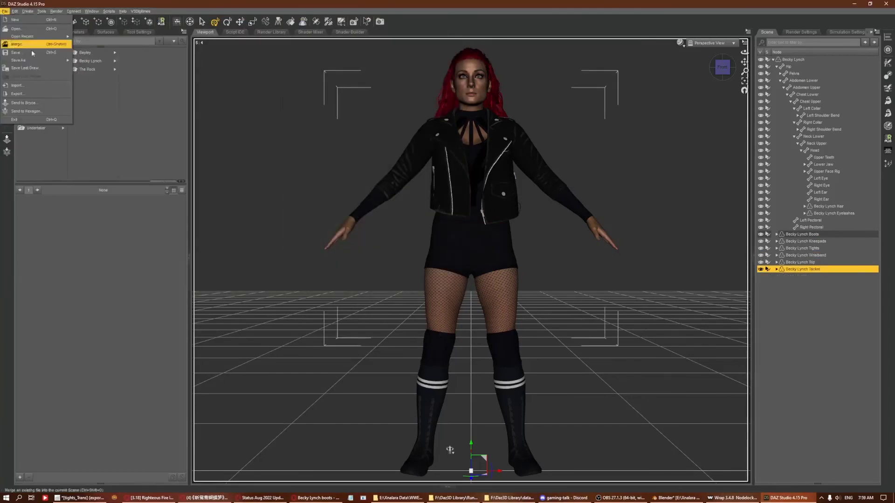
{"action": "left_click", "coordinate": [174, 220]}
{"action": "left_click", "coordinate": [410, 278]}
{"action": "left_click", "coordinate": [343, 253]}
Delete leftover files from the Outfit folder, refresh it, and reload saved clothing pieces.
{"action": "left_click", "coordinate": [512, 497]}
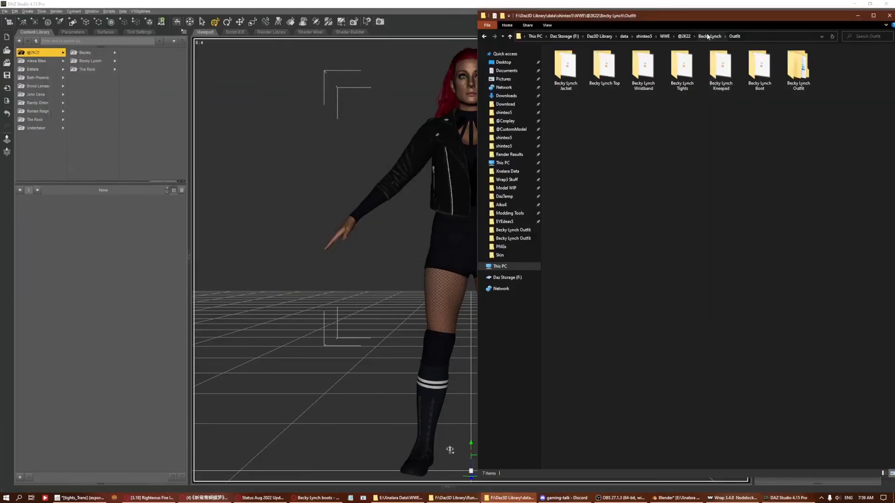
{"action": "key", "text": "Delete"}
{"action": "key", "text": "Delete"}
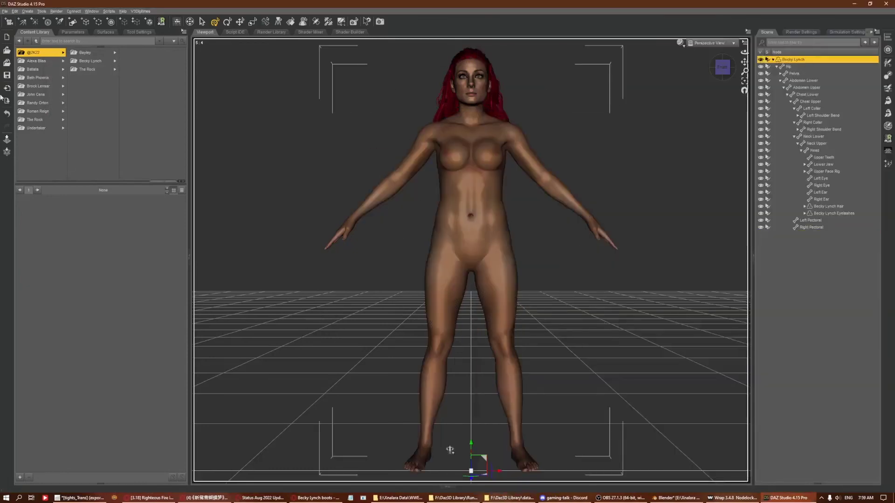
{"action": "right_click", "coordinate": [133, 268]}
{"action": "left_click", "coordinate": [145, 279]}
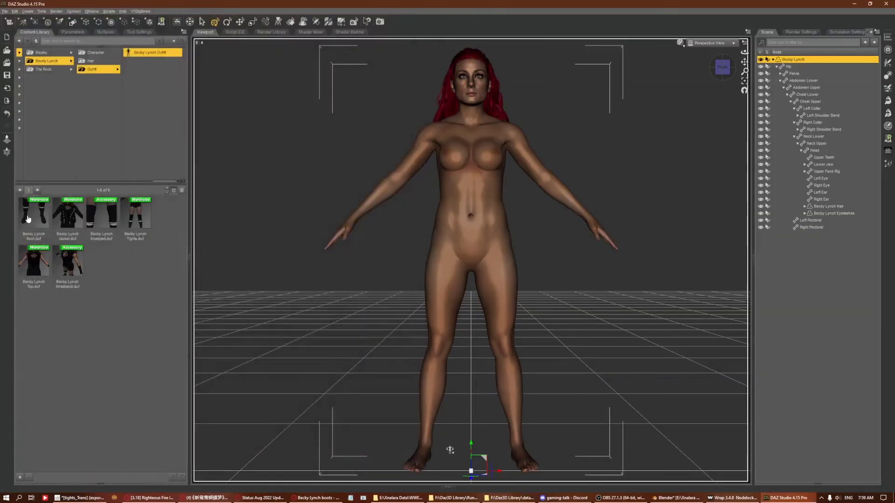
{"action": "double_click", "coordinate": [98, 217]}
{"action": "double_click", "coordinate": [68, 266]}
Save a Becky Lynch Outfit wearables preset, remove the clothing, and reload the preset.
{"action": "left_click", "coordinate": [5, 10]}
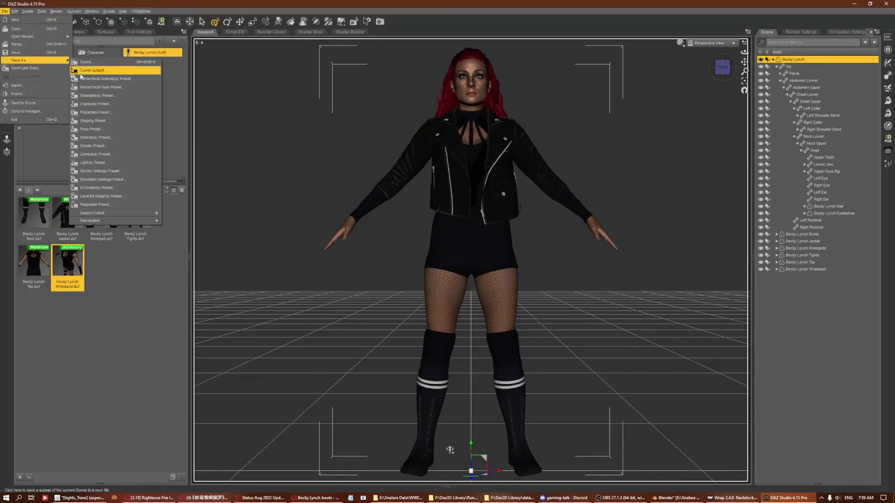
{"action": "left_click", "coordinate": [117, 65]}
{"action": "key", "text": "Return"}
{"action": "left_click", "coordinate": [339, 251]}
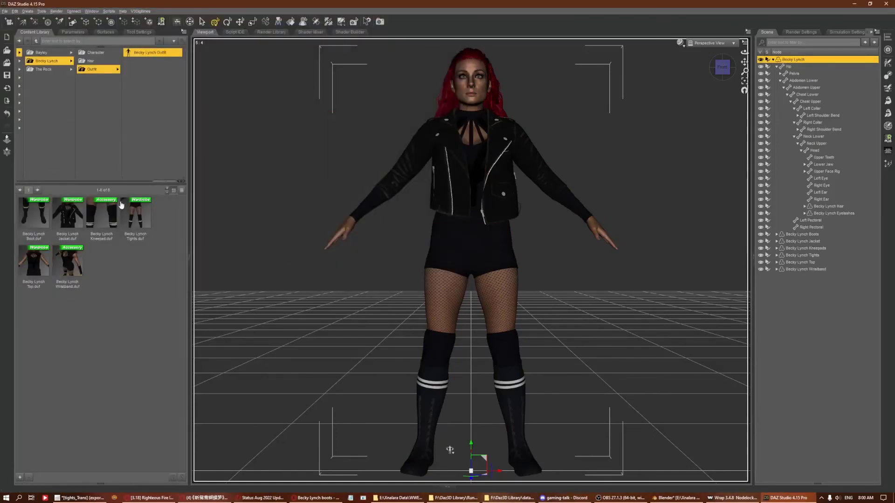
{"action": "key", "text": "Delete"}
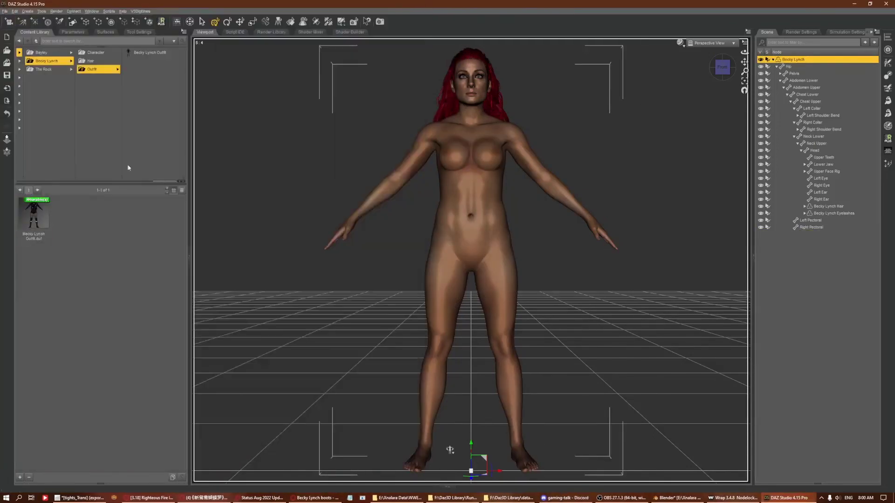
{"action": "double_click", "coordinate": [34, 213]}
{"action": "left_click", "coordinate": [108, 127]}
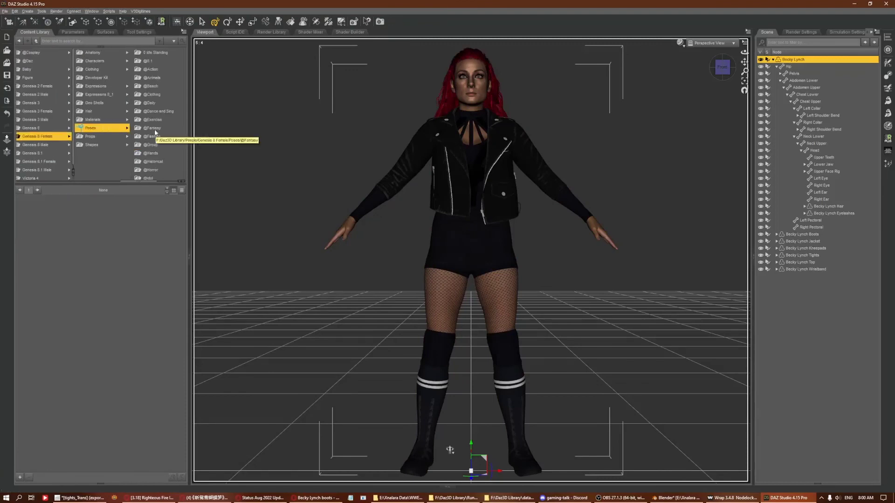
Test the Knock Out Genesis 8 Female Pose 04 and Exp 01 expression on the figure.
{"action": "left_click", "coordinate": [127, 69]}
{"action": "left_click", "coordinate": [129, 136]}
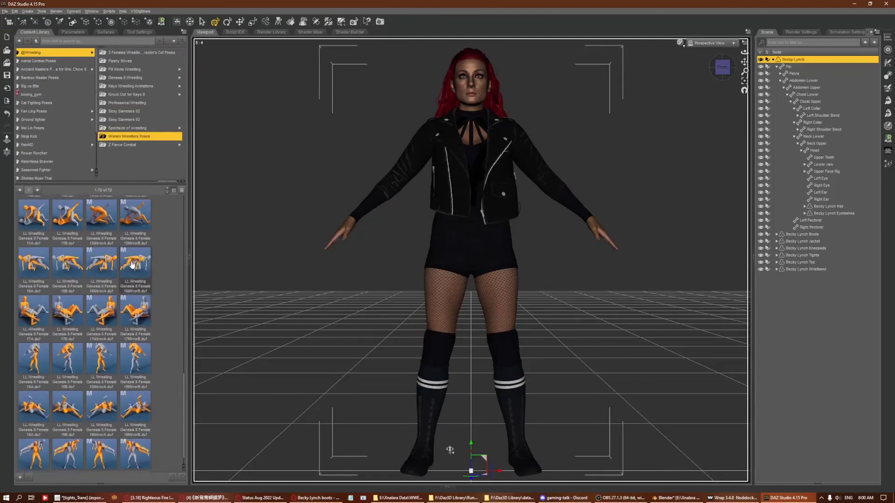
{"action": "key", "text": "Up"}
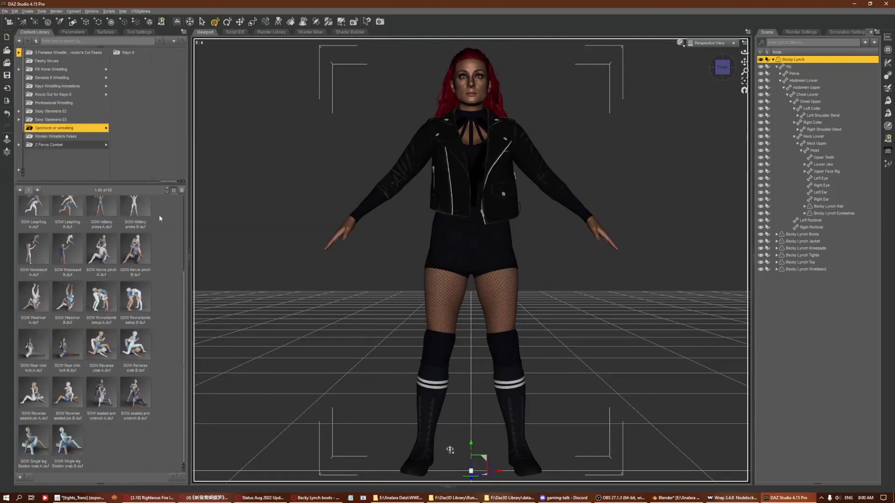
{"action": "key", "text": "Up"}
{"action": "key", "text": "Up"}
{"action": "key", "text": "Up"}
{"action": "key", "text": "Up"}
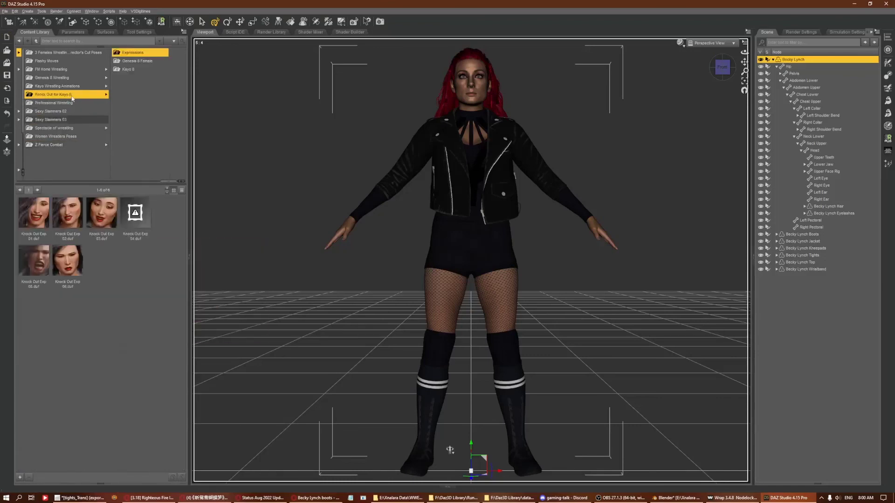
{"action": "key", "text": "Down"}
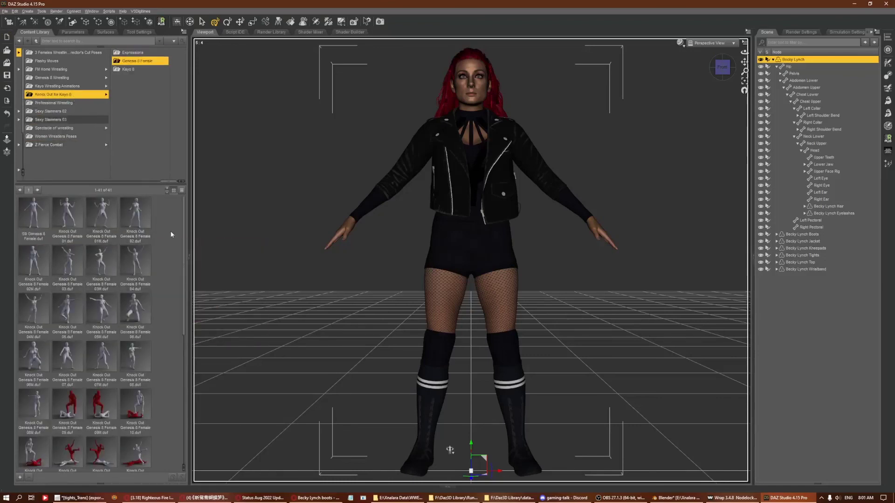
{"action": "double_click", "coordinate": [135, 261]}
{"action": "key", "text": "Up"}
{"action": "double_click", "coordinate": [34, 212]}
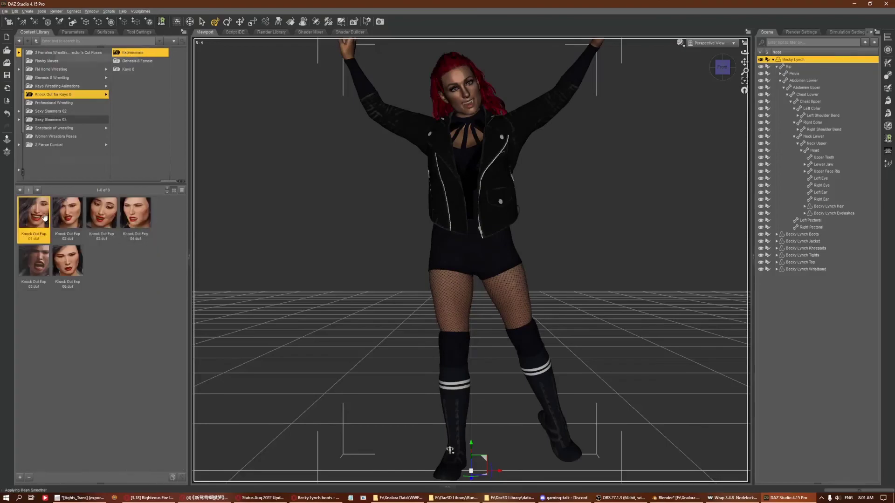
{"action": "left_click", "coordinate": [745, 84]}
Look up 'Becky Lynch pose' reference photos in Google Images, then return to the Knock Out poses.
{"action": "key", "text": "alt+Tab"}
{"action": "left_click", "coordinate": [173, 45]}
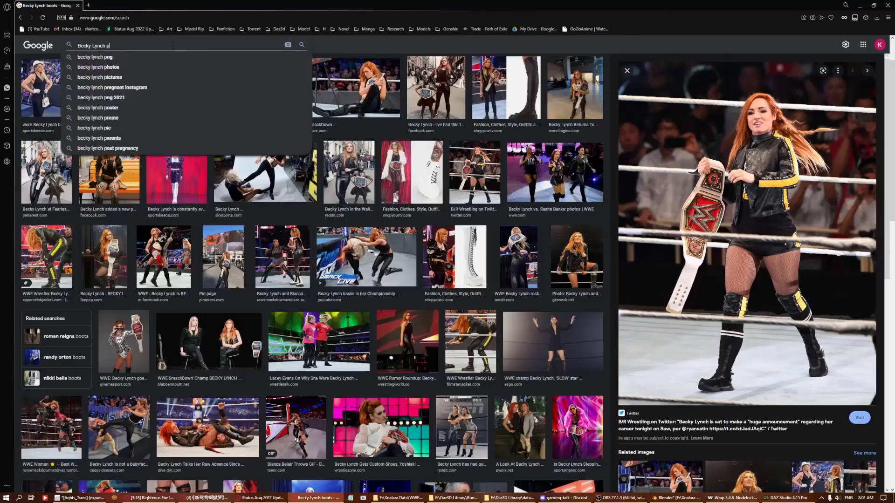
{"action": "key", "text": "Return"}
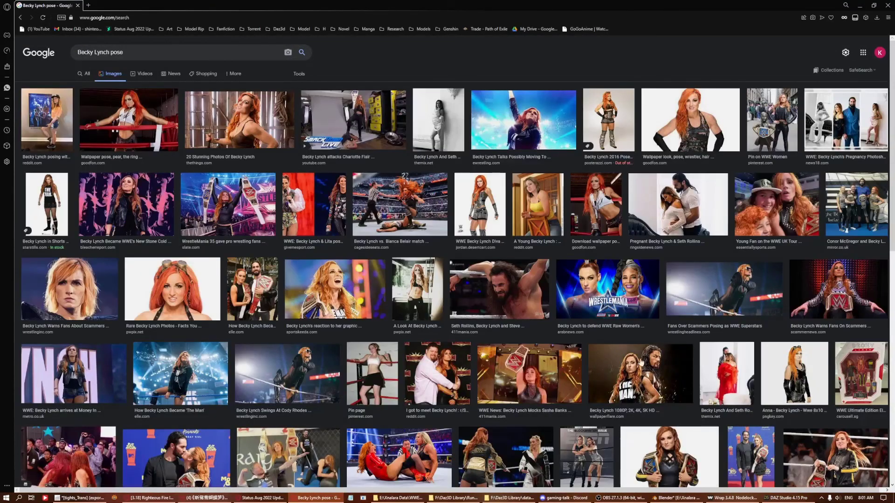
{"action": "left_click", "coordinate": [593, 139]}
{"action": "scroll", "coordinate": [593, 138], "scroll_direction": "down", "scroll_amount": 5}
{"action": "scroll", "coordinate": [594, 138], "scroll_direction": "down", "scroll_amount": 5}
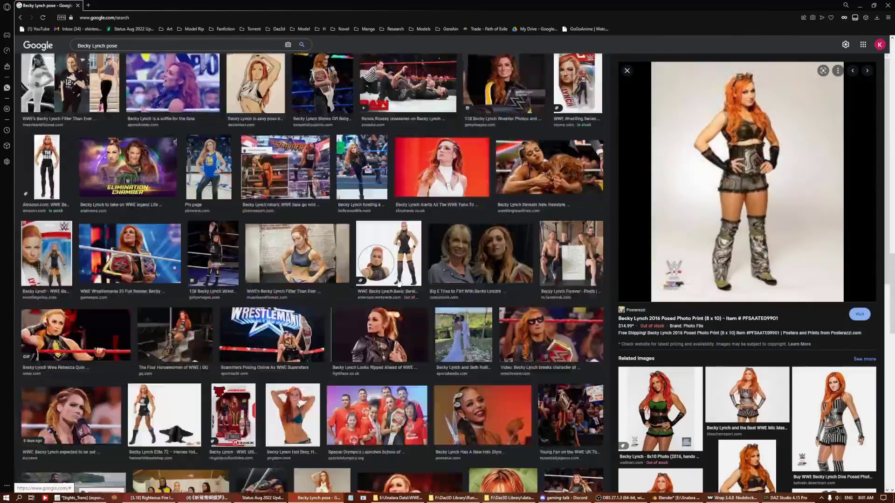
{"action": "key", "text": "alt+Tab"}
{"action": "key", "text": "Down"}
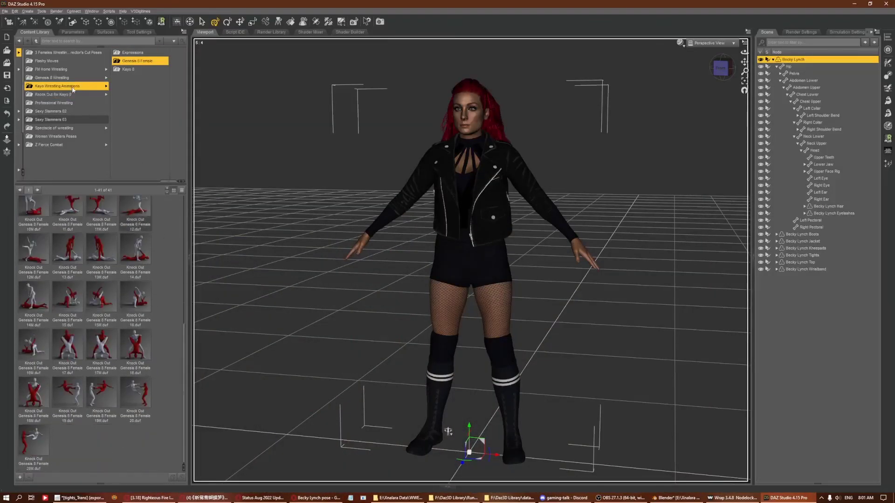
Try and undo the Arms Crossed pose from Genesis 8 Wrestling Basic Posing.
{"action": "left_click", "coordinate": [51, 77]}
{"action": "left_click", "coordinate": [124, 52]}
{"action": "double_click", "coordinate": [76, 214]}
{"action": "key", "text": "ctrl+z"}
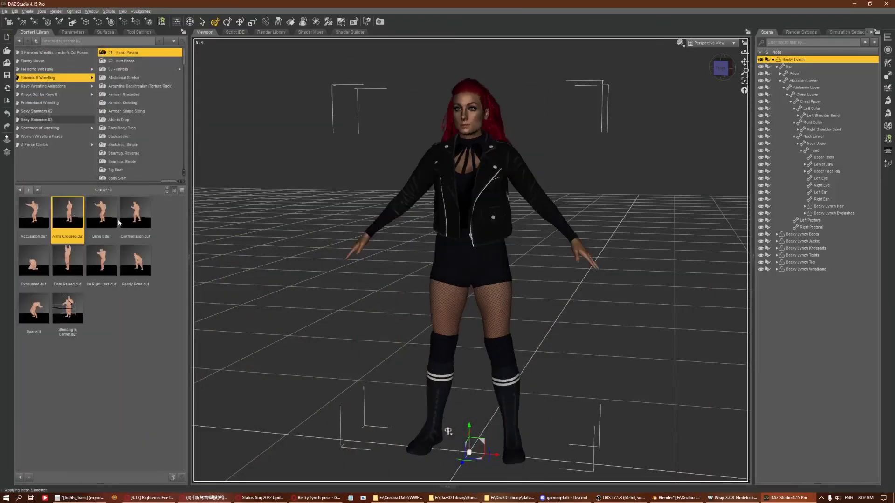
{"action": "left_click", "coordinate": [68, 261]}
Browse Flashy Moves, Your Heroes and Ultimate Superhero poses, applying USP Pose 081 hands on hips.
{"action": "left_click", "coordinate": [37, 60]}
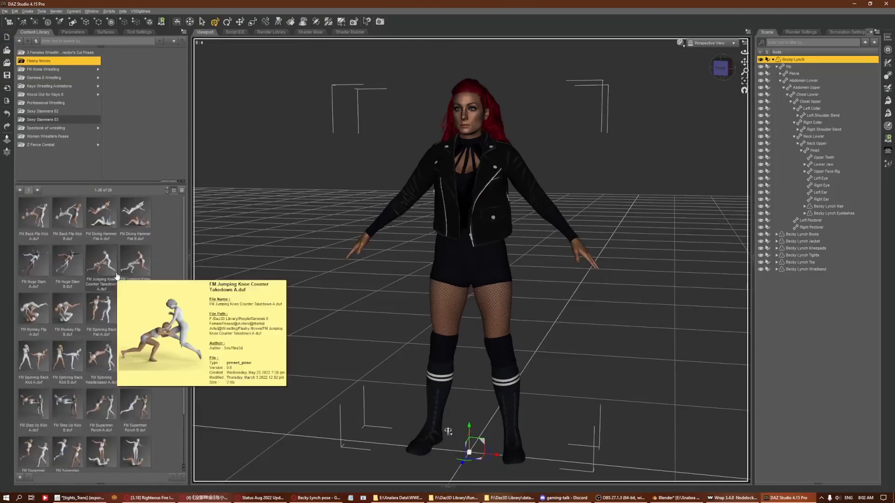
{"action": "left_click", "coordinate": [61, 61]}
{"action": "left_click", "coordinate": [35, 69]}
{"action": "scroll", "coordinate": [130, 140], "scroll_direction": "down", "scroll_amount": 2}
{"action": "left_click", "coordinate": [124, 178]}
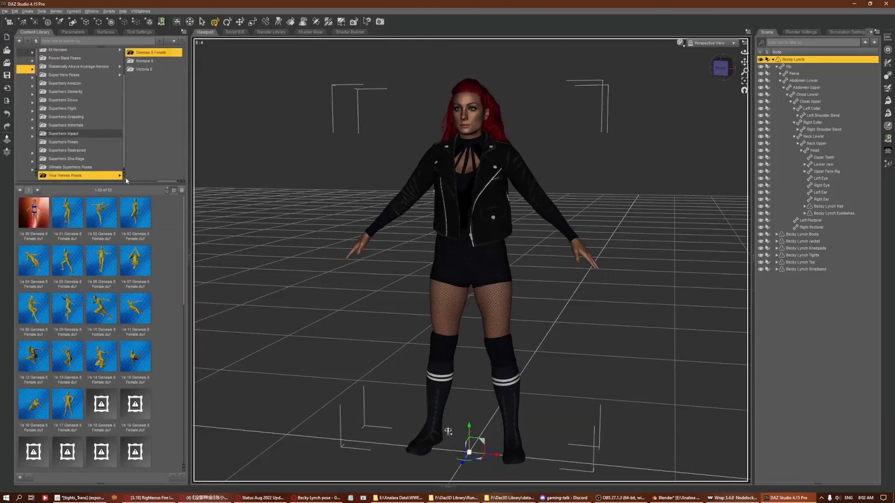
{"action": "left_click", "coordinate": [144, 61]}
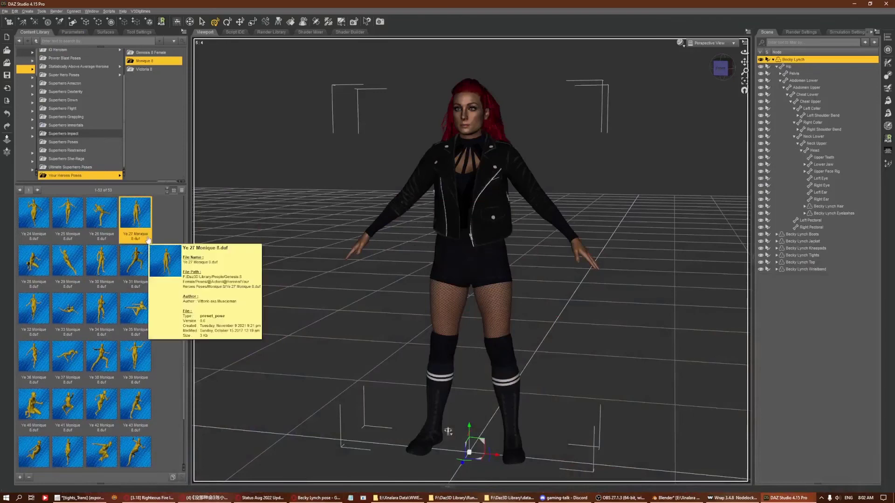
{"action": "left_click", "coordinate": [70, 167]}
{"action": "scroll", "coordinate": [174, 261], "scroll_direction": "down", "scroll_amount": 10}
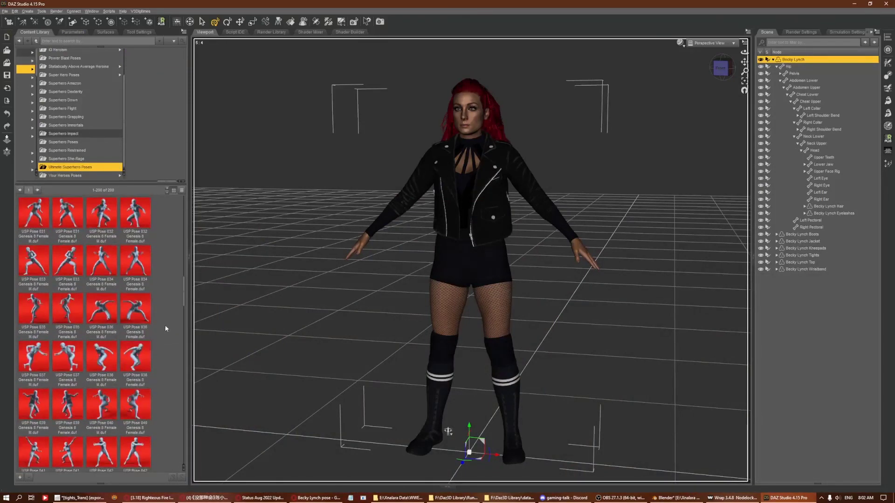
{"action": "scroll", "coordinate": [167, 316], "scroll_direction": "down", "scroll_amount": 2}
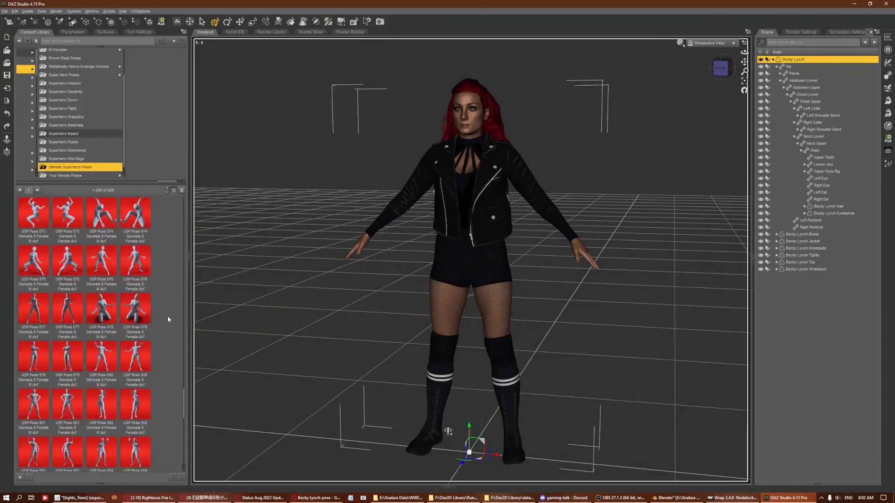
{"action": "double_click", "coordinate": [33, 404]}
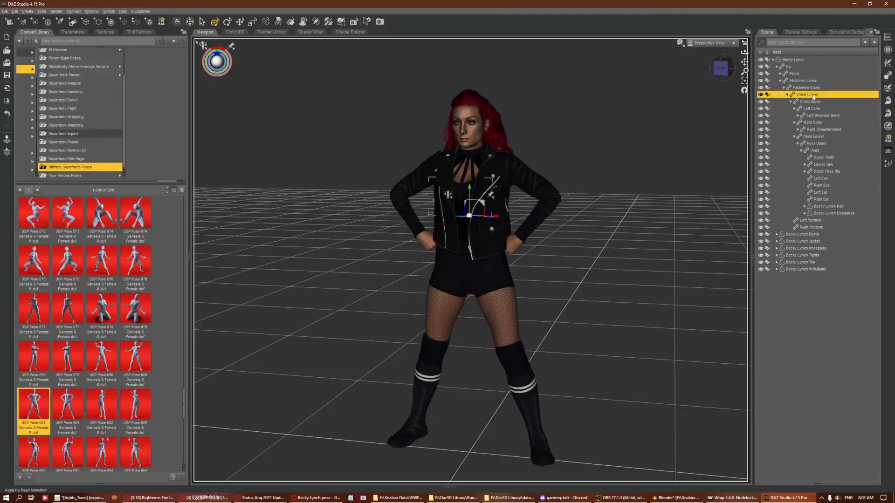
Inspect the figure's parameters on the lower neck and Hair Back 01 bones.
{"action": "left_click", "coordinate": [73, 32]}
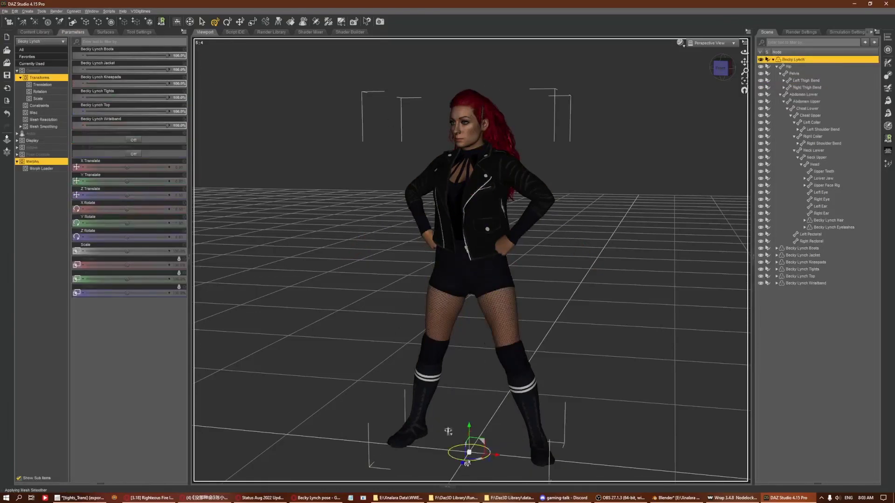
{"action": "left_click", "coordinate": [466, 140]}
{"action": "left_click", "coordinate": [492, 145]}
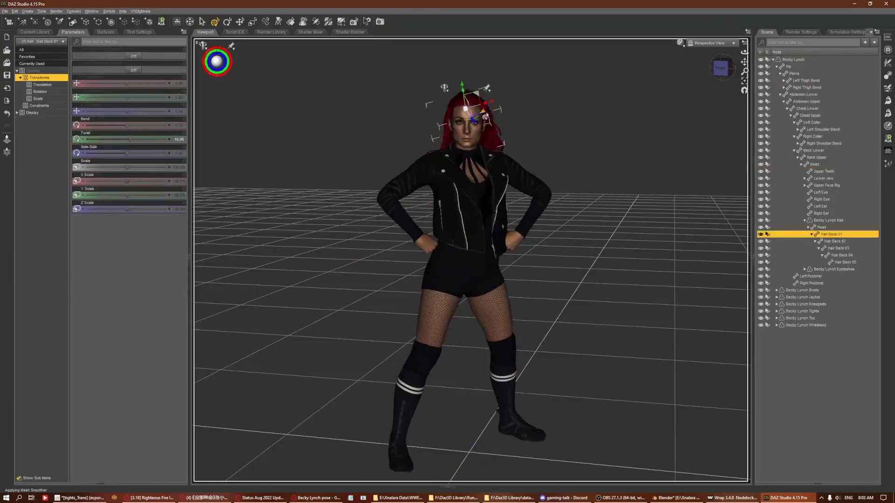
{"action": "left_click", "coordinate": [649, 149]}
{"action": "left_click", "coordinate": [35, 32]}
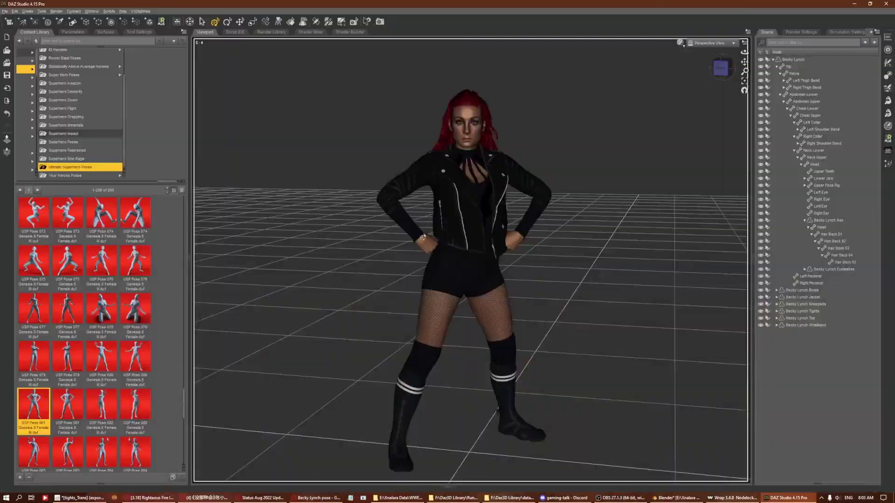
Browse Superhero She-Rage and Impact poses, then list the Statistically Above Average Heroine poses.
{"action": "scroll", "coordinate": [162, 258], "scroll_direction": "down", "scroll_amount": 3}
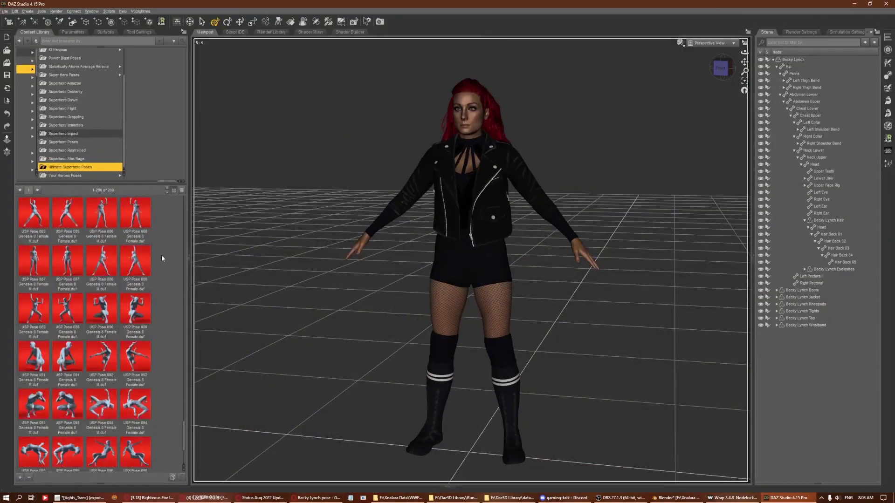
{"action": "key", "text": "Up"}
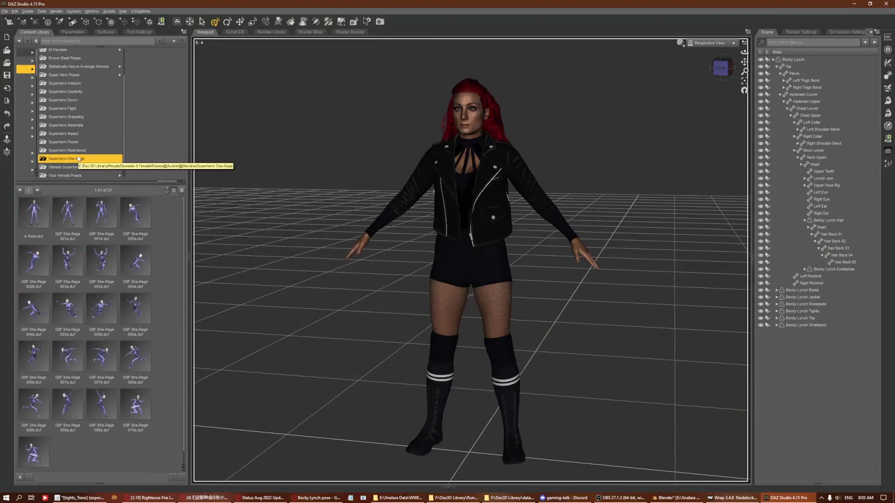
{"action": "key", "text": "Up"}
{"action": "key", "text": "Up"}
{"action": "key", "text": "Up"}
{"action": "scroll", "coordinate": [78, 132], "scroll_direction": "up", "scroll_amount": 1}
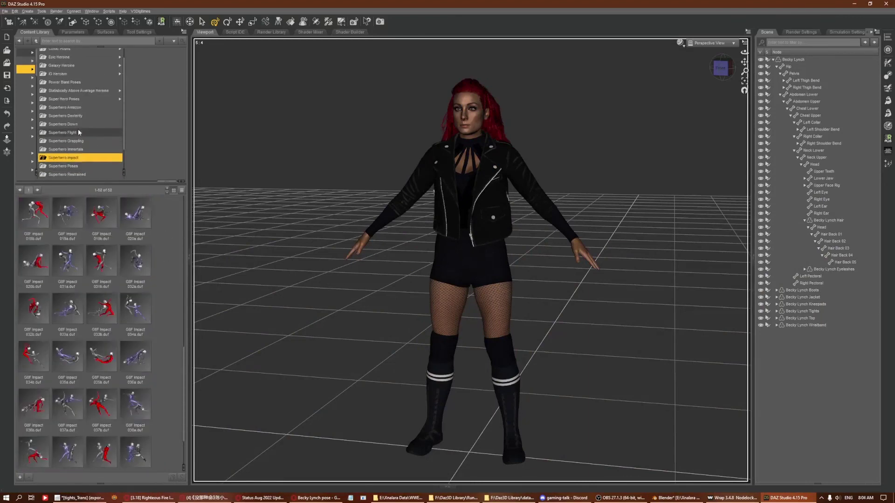
{"action": "left_click", "coordinate": [79, 91]}
Apply the SAAH 05 pose and use the head's mouth controls to add a smile.
{"action": "left_click_drag", "start_coordinate": [33, 261], "coordinate": [484, 158]}
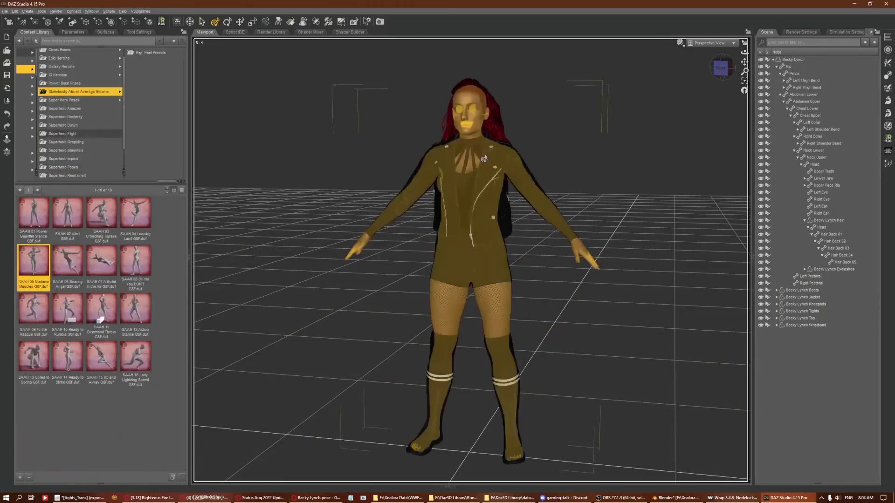
{"action": "left_click", "coordinate": [424, 228]}
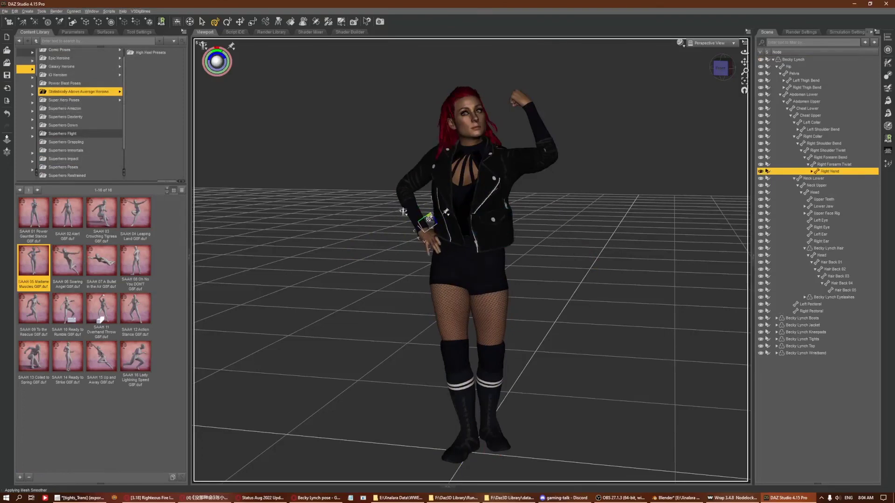
{"action": "left_click", "coordinate": [564, 155]}
{"action": "left_click", "coordinate": [468, 114]}
{"action": "left_click", "coordinate": [73, 32]}
{"action": "left_click", "coordinate": [34, 133]}
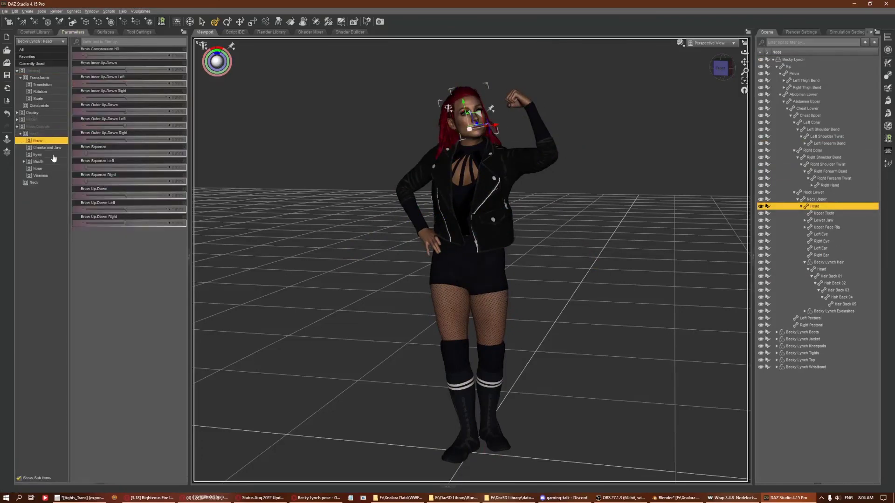
{"action": "left_click", "coordinate": [38, 162]}
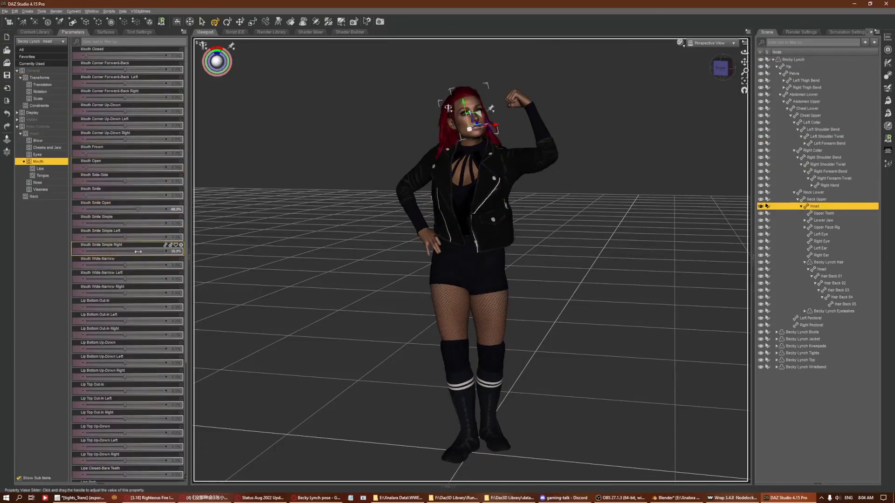
{"action": "left_click", "coordinate": [534, 170]}
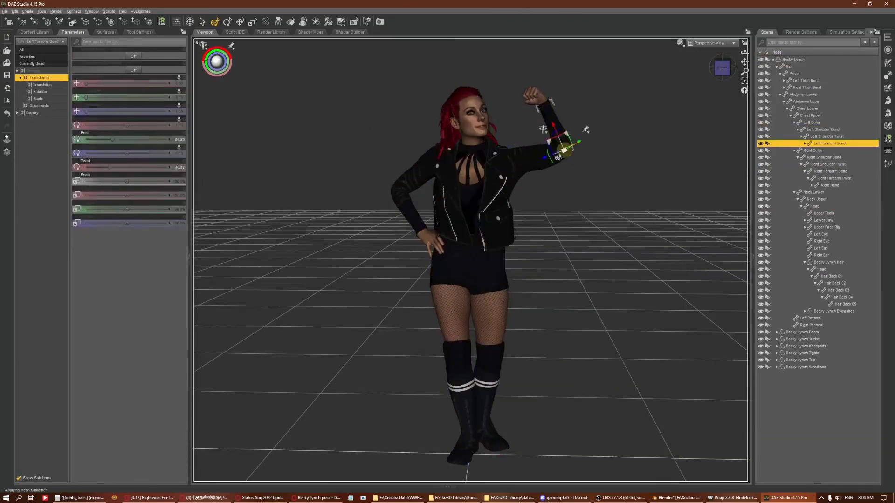
{"action": "left_click", "coordinate": [659, 141]}
{"action": "left_click", "coordinate": [449, 434]}
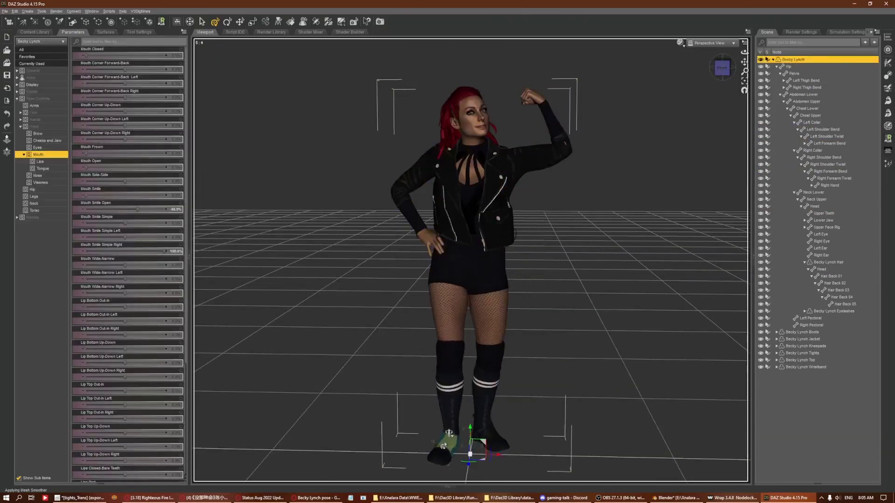
{"action": "left_click", "coordinate": [438, 445]}
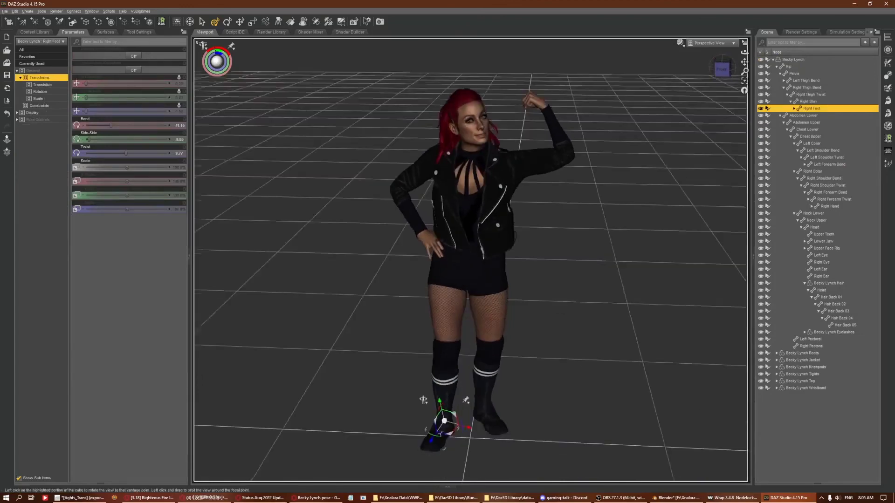
{"action": "left_click", "coordinate": [34, 32]}
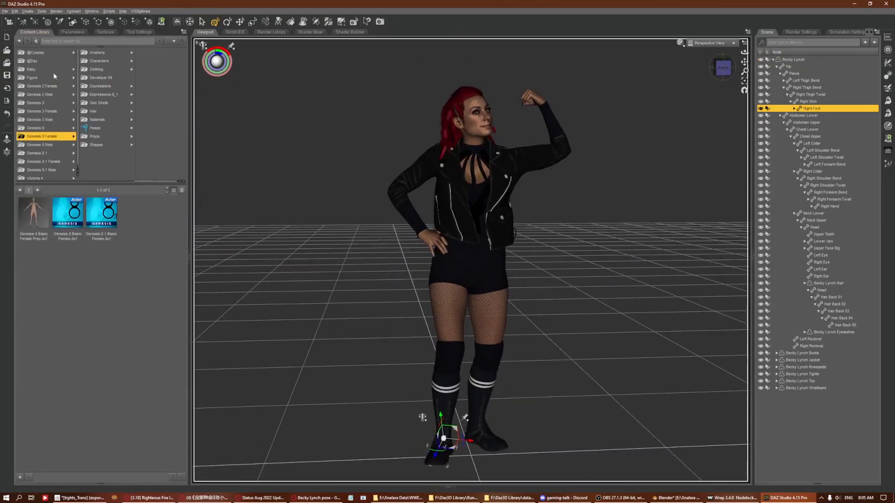
{"action": "left_click", "coordinate": [56, 85]}
{"action": "left_click", "coordinate": [113, 178]}
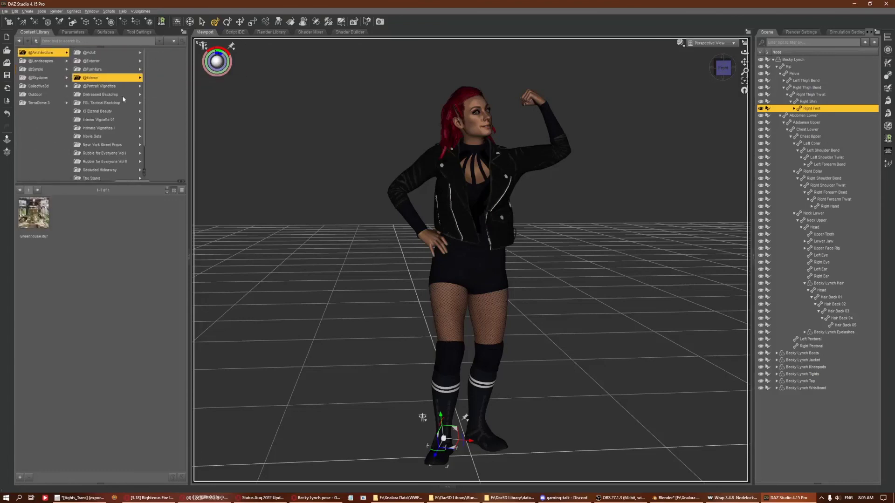